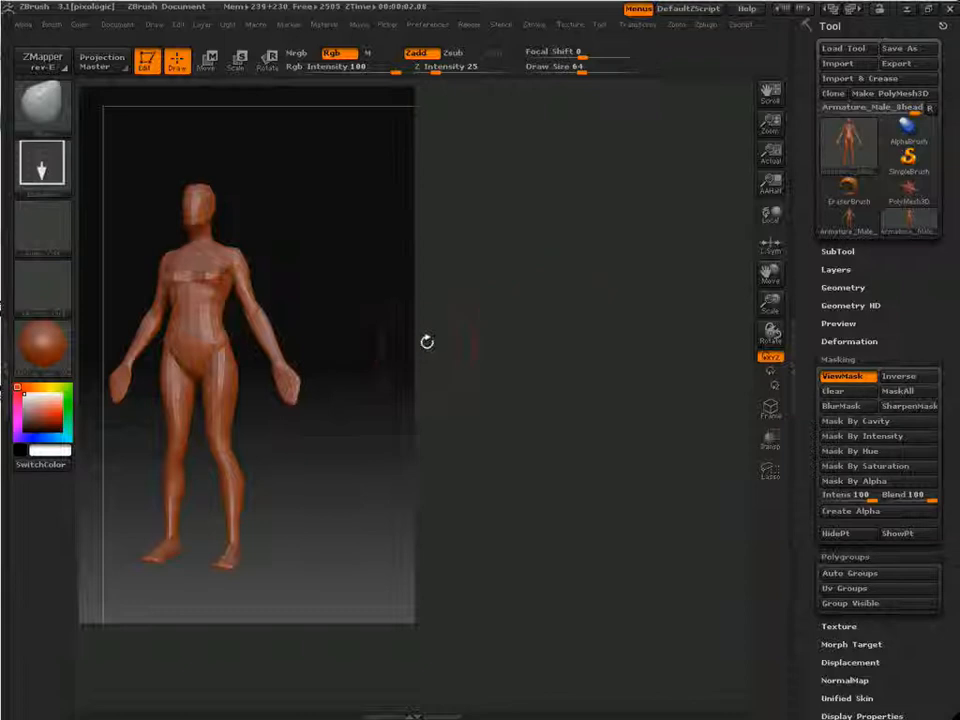
- Show the polygroup wireframe and use Rotate transpose masking to mask the armature down to the elbows, leaving the forearms free
drag(426, 342, 654, 364)
key(shift+f)
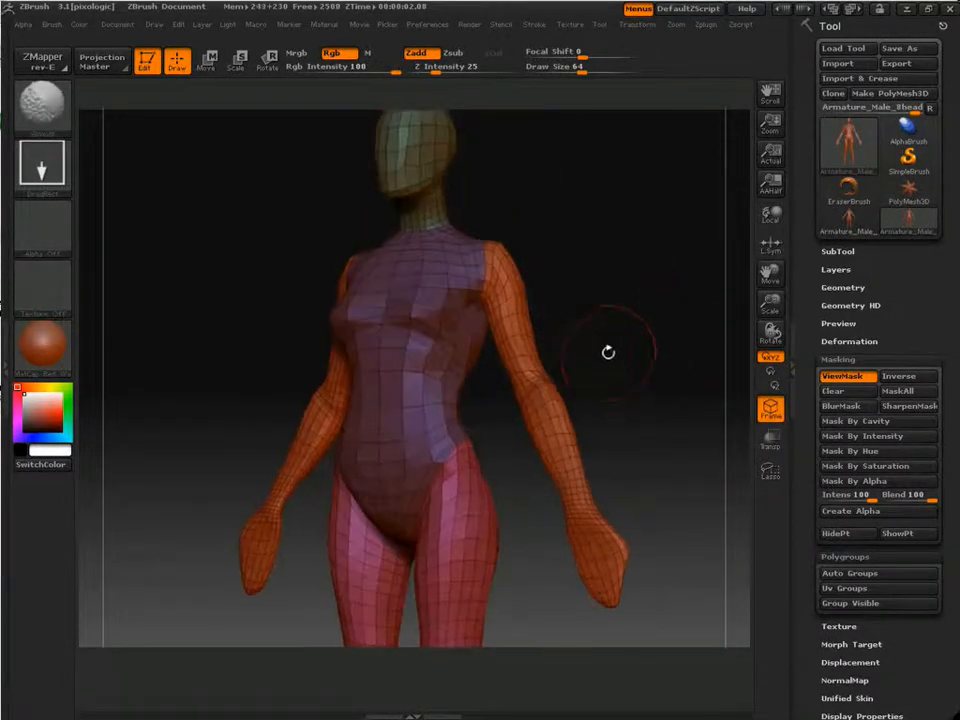
click(267, 60)
mouse_move(672, 408)
alt+mouse_down()
mouse_move(668, 386)
mouse_move(671, 406)
alt+mouse_up()
ctrl+drag(524, 380, 541, 413)
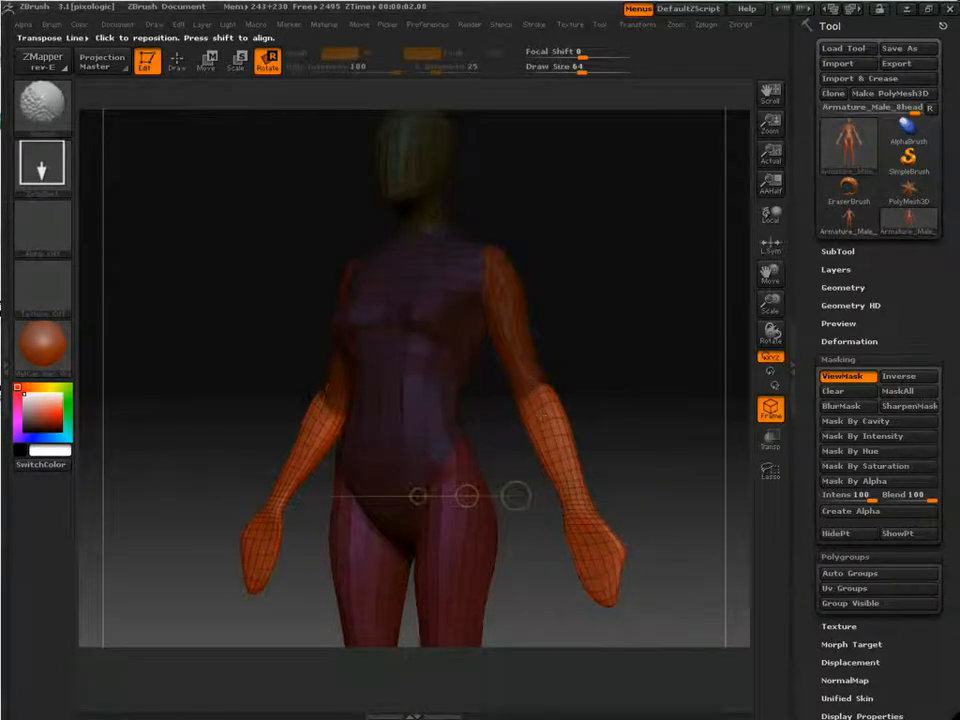
- Redraw the topological mask to isolate the hands, and redraw it to isolate the lower legs and feet
alt+drag(665, 405, 450, 368)
ctrl+drag(307, 354, 246, 456)
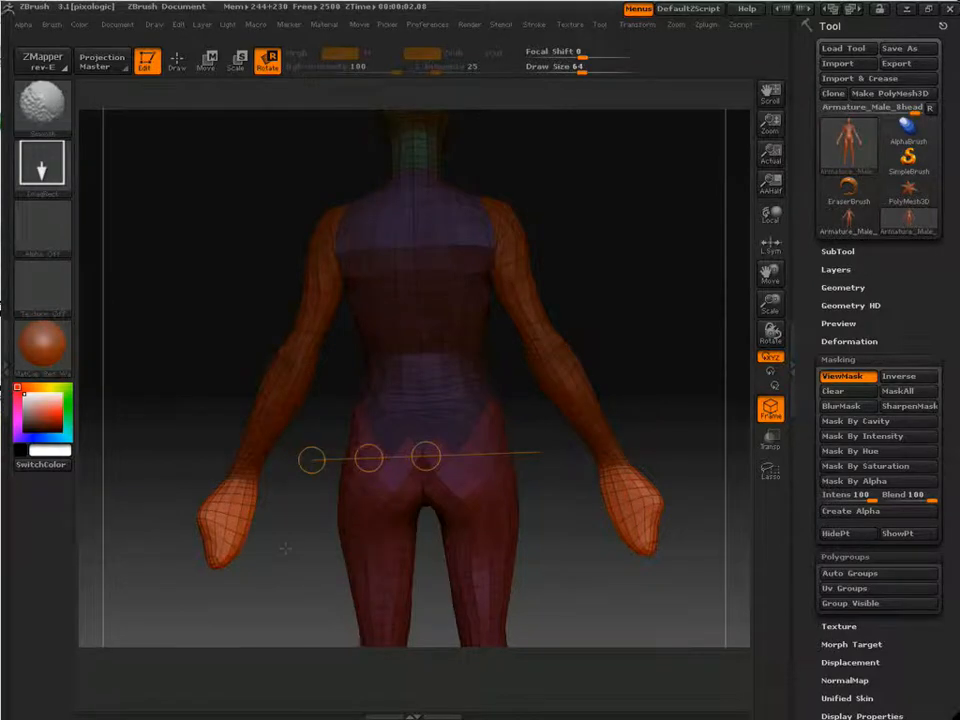
alt+drag(438, 645, 419, 466)
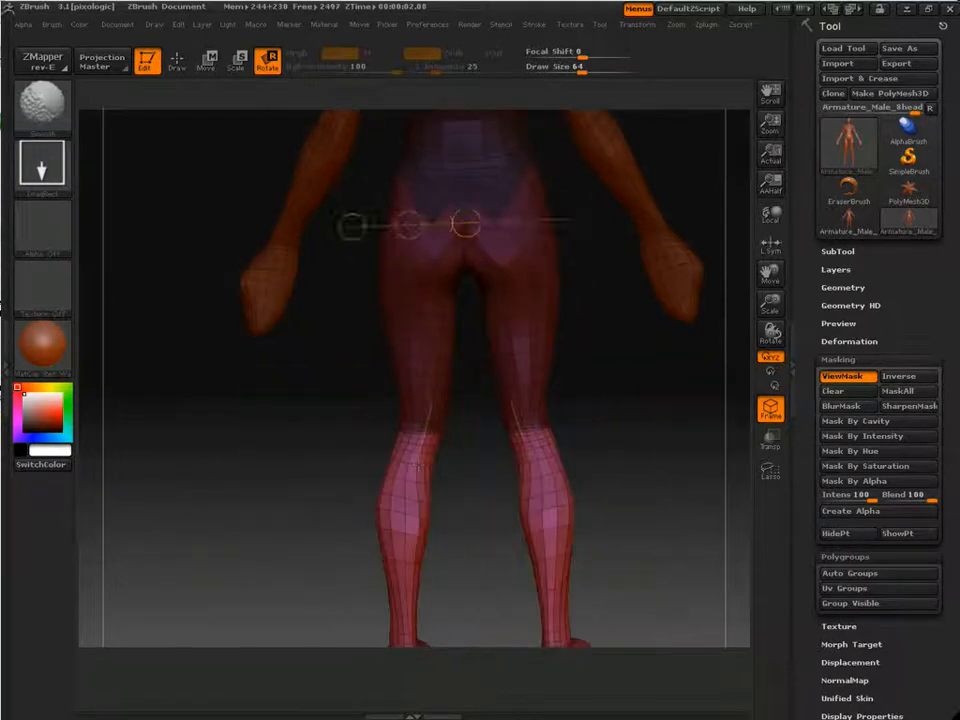
alt+drag(306, 560, 418, 456)
drag(500, 458, 508, 458)
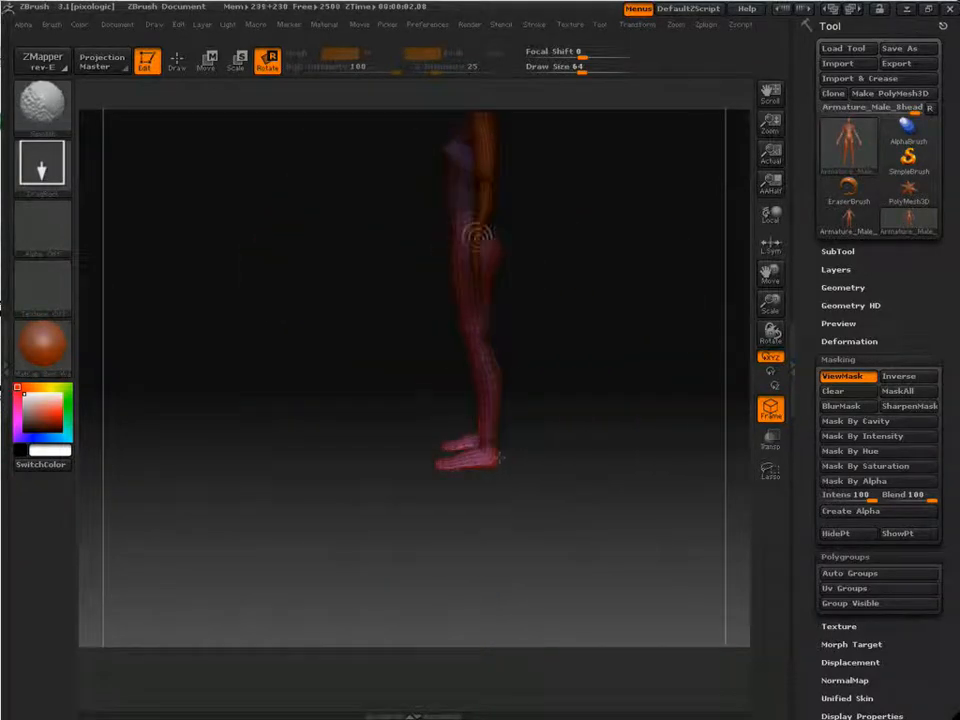
- Mask the upper body at the hips, invert the mask, and remask the figure to isolate the head
alt+drag(560, 288, 620, 465)
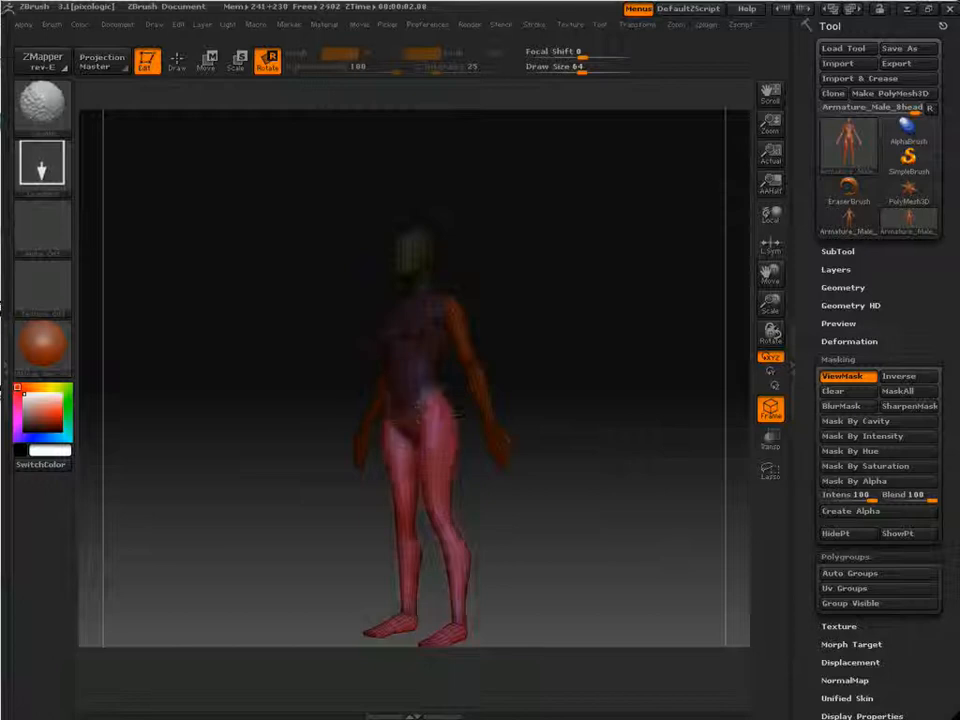
key(ctrl+i)
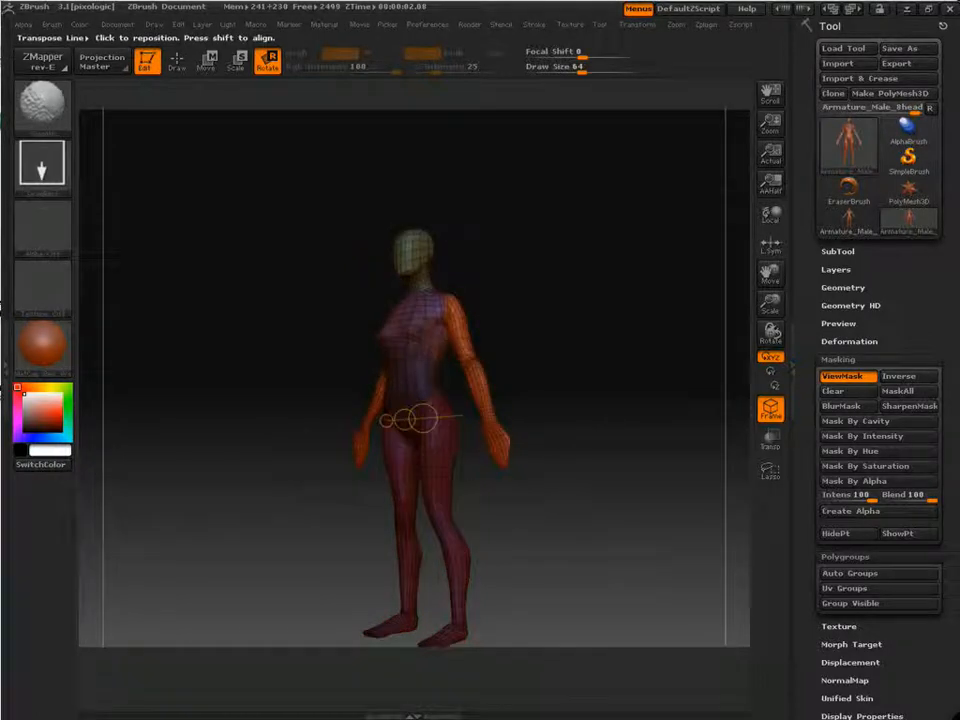
key(ctrl+i)
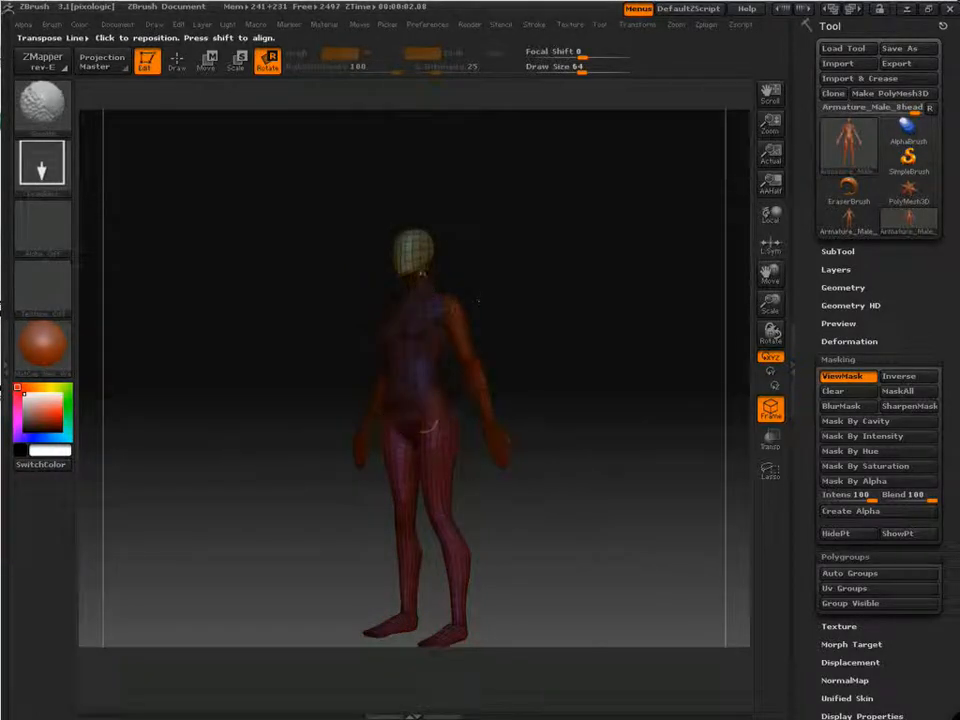
- Clear the mask and hide the polygroup wireframe, with the full armature framed from the front
drag(478, 298, 775, 291)
key(shift+f)
key(shift+d)
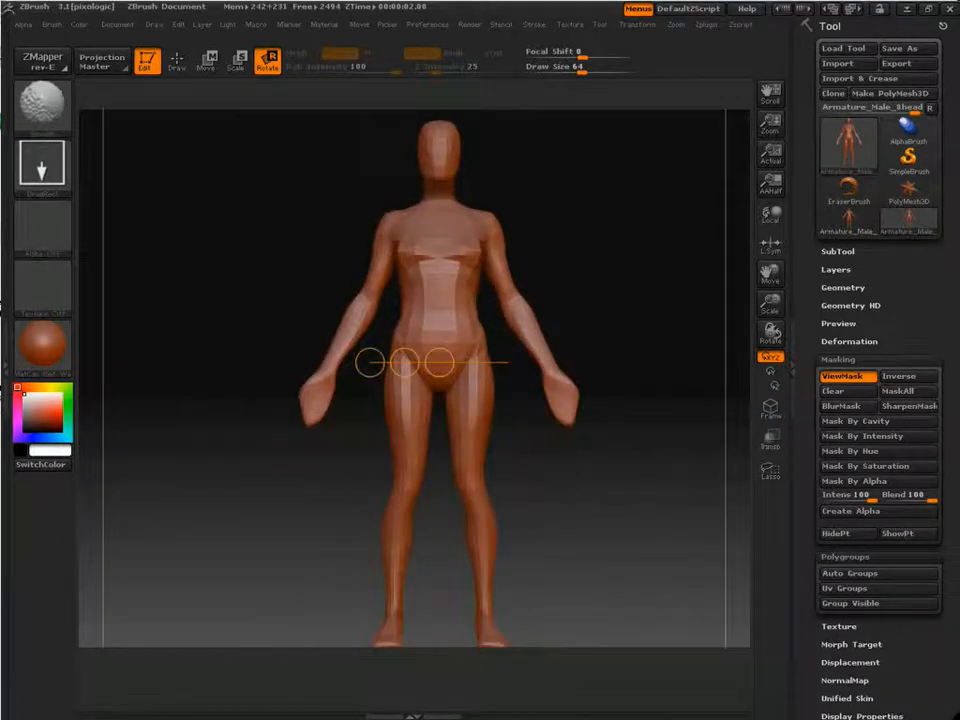
alt+drag(672, 422, 650, 398)
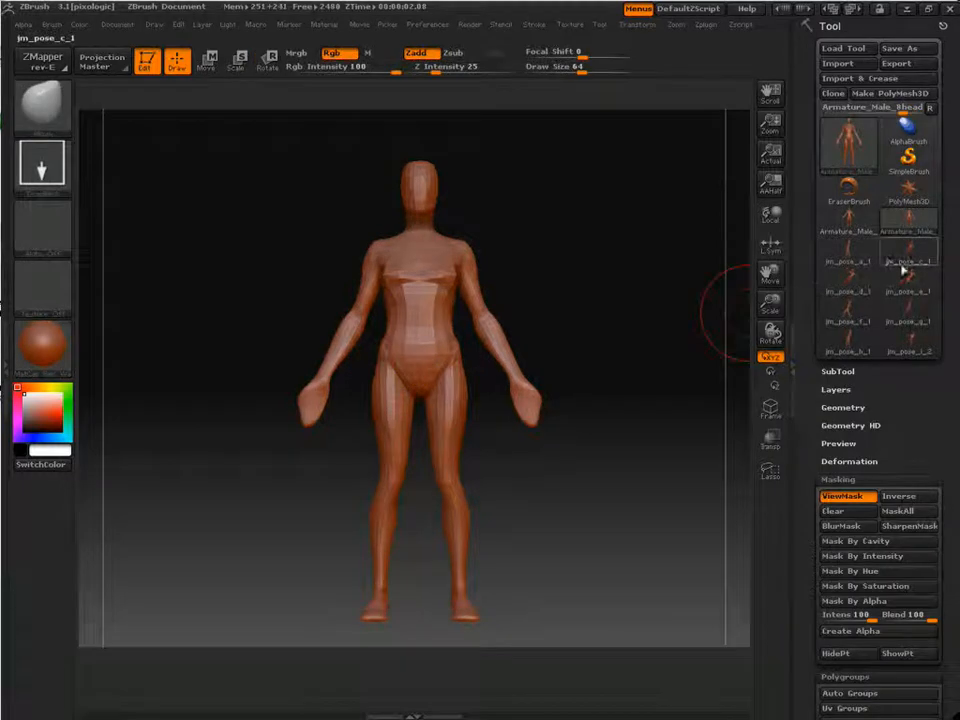
- Switch to the jm_pose_a_1 model and examine the two posed figures holding the ring
click(845, 252)
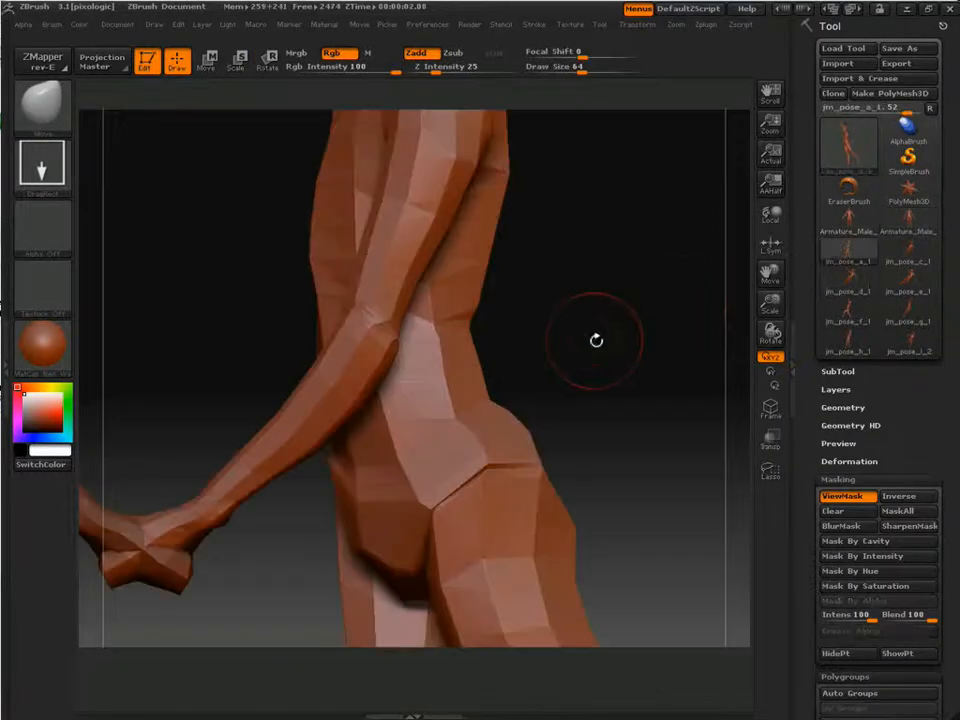
key(f)
drag(659, 372, 699, 396)
drag(645, 422, 655, 426)
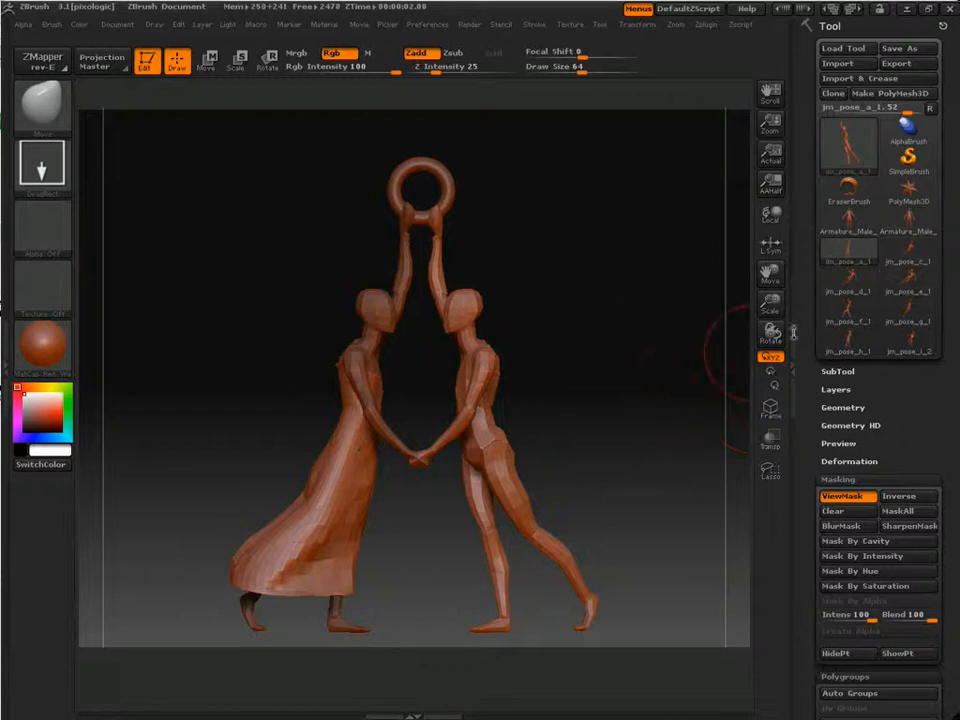
- Compare the jm_pose_c_1, jm_pose_d_1, jm_pose_e_1, jm_pose_f_1, jm_pose_g_1 and jm_pose_i_2 pose models one after another
click(913, 251)
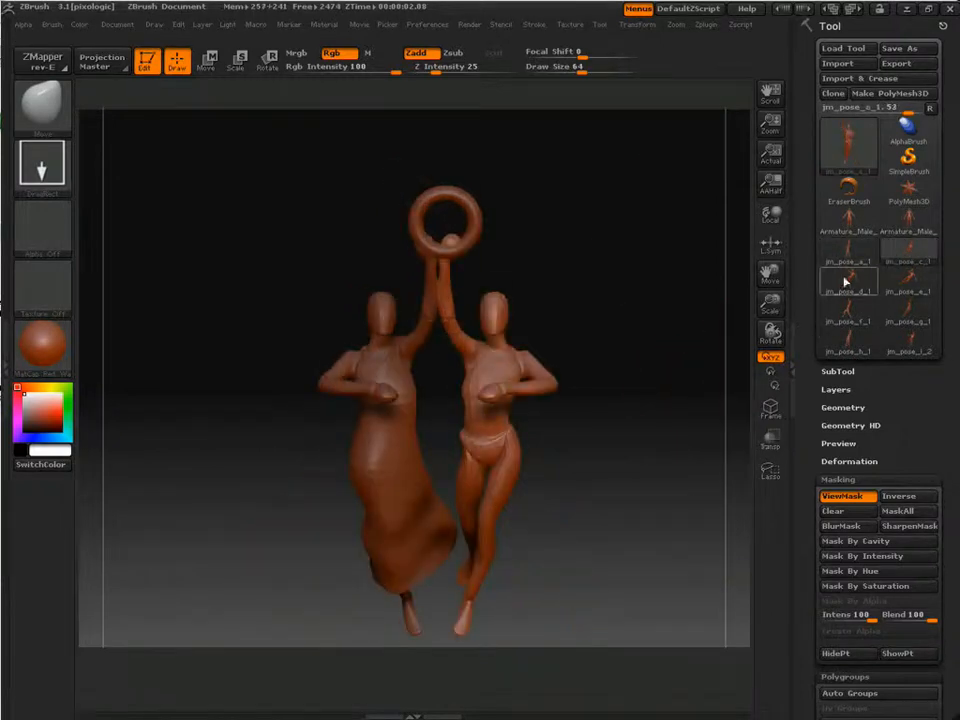
click(848, 281)
click(913, 289)
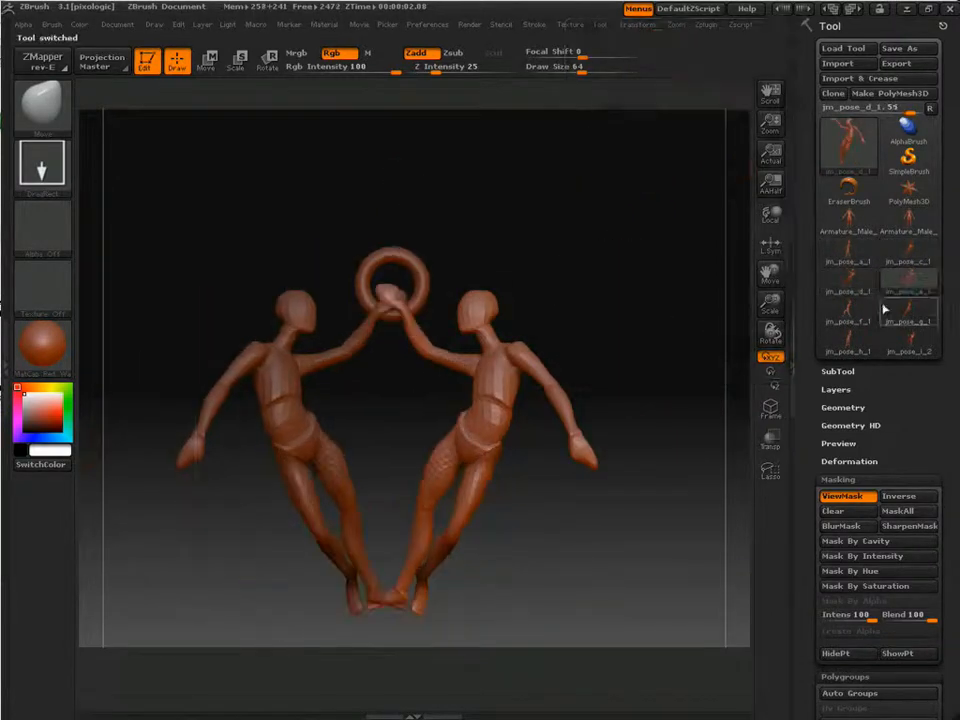
click(848, 321)
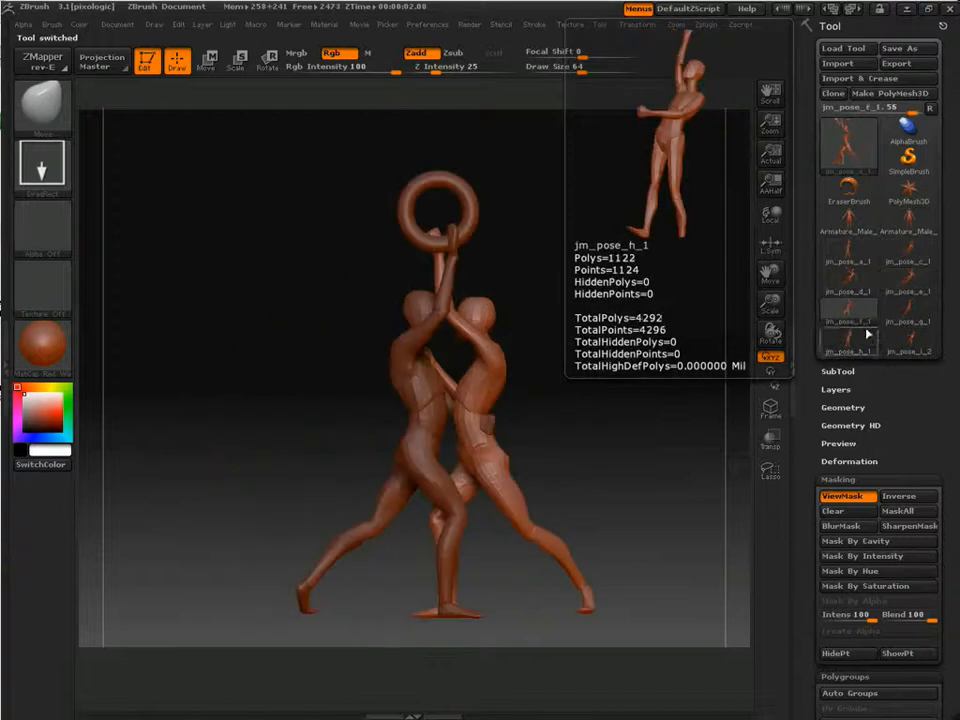
click(896, 322)
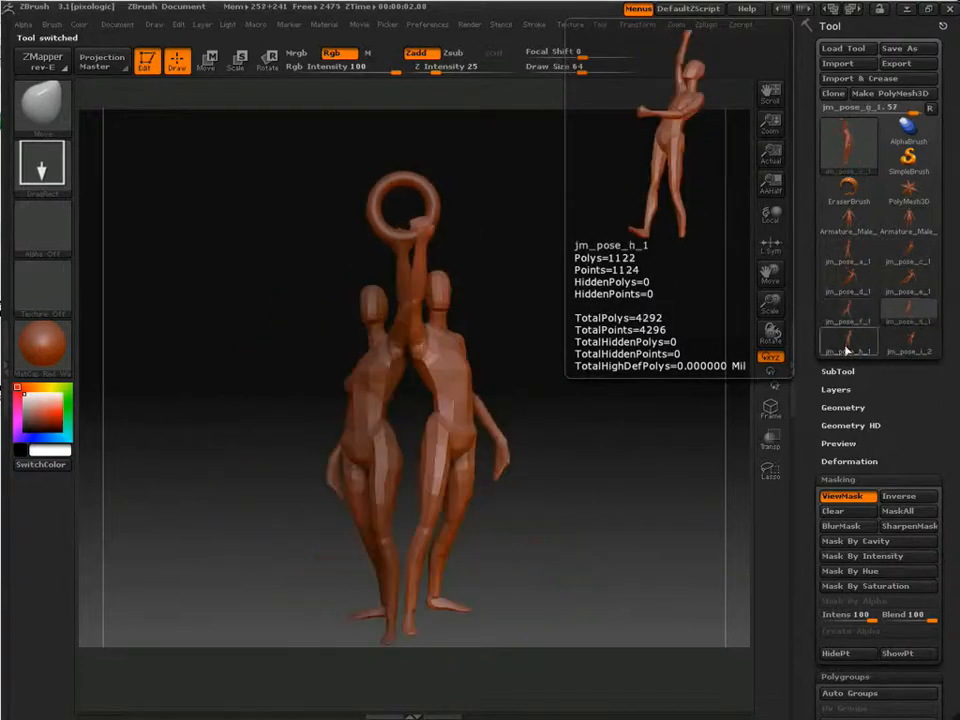
click(914, 350)
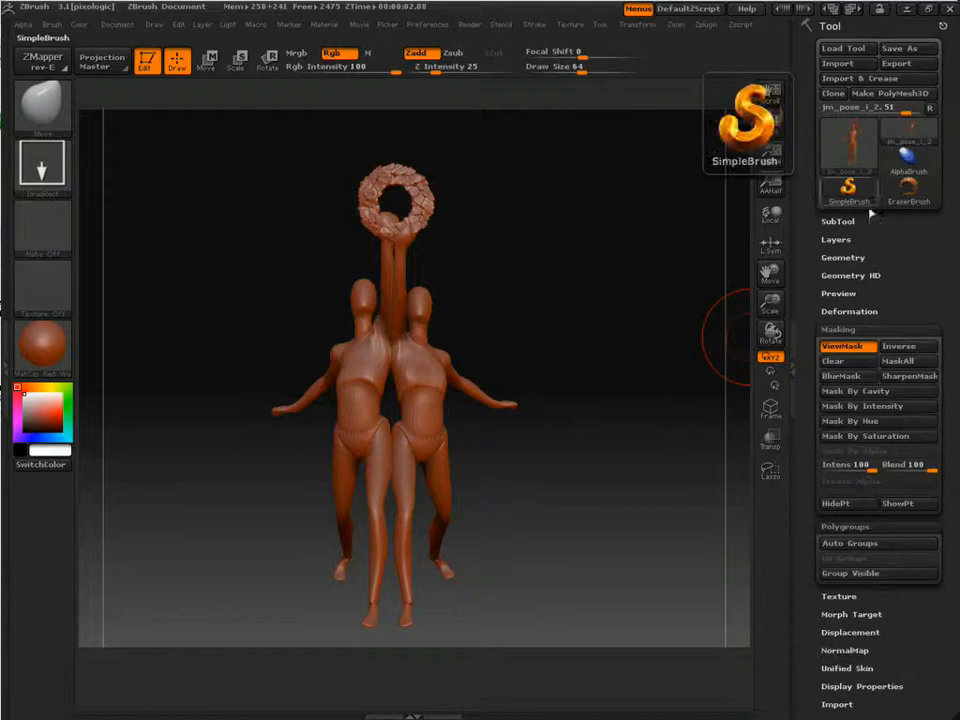
- Switch to the broader, more muscular male armature, frame it, and inspect its polygroup wireframe
click(848, 148)
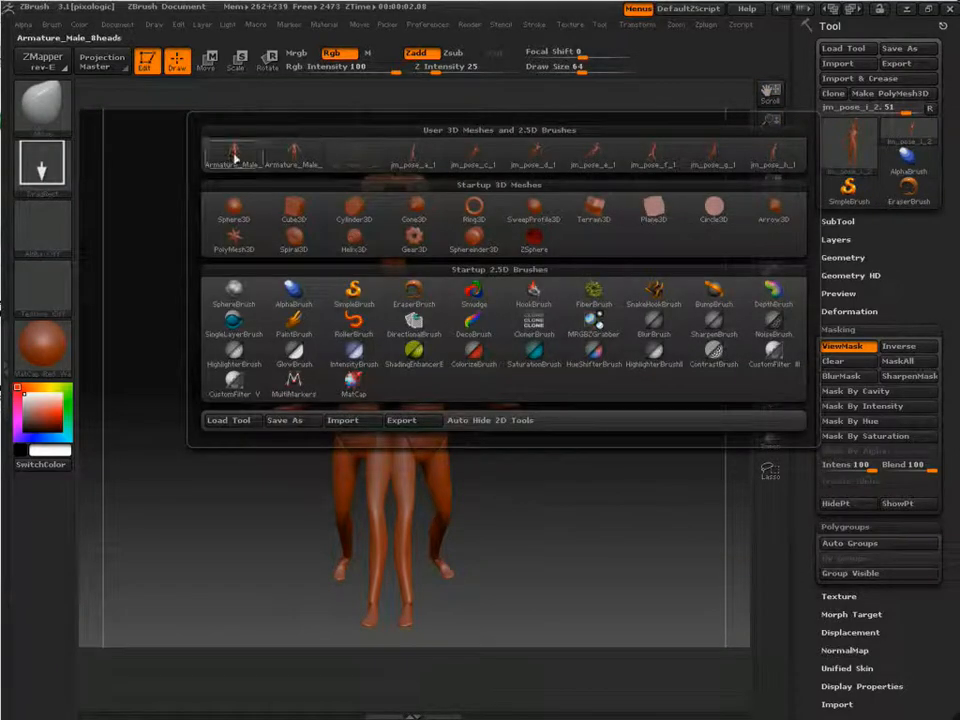
click(305, 157)
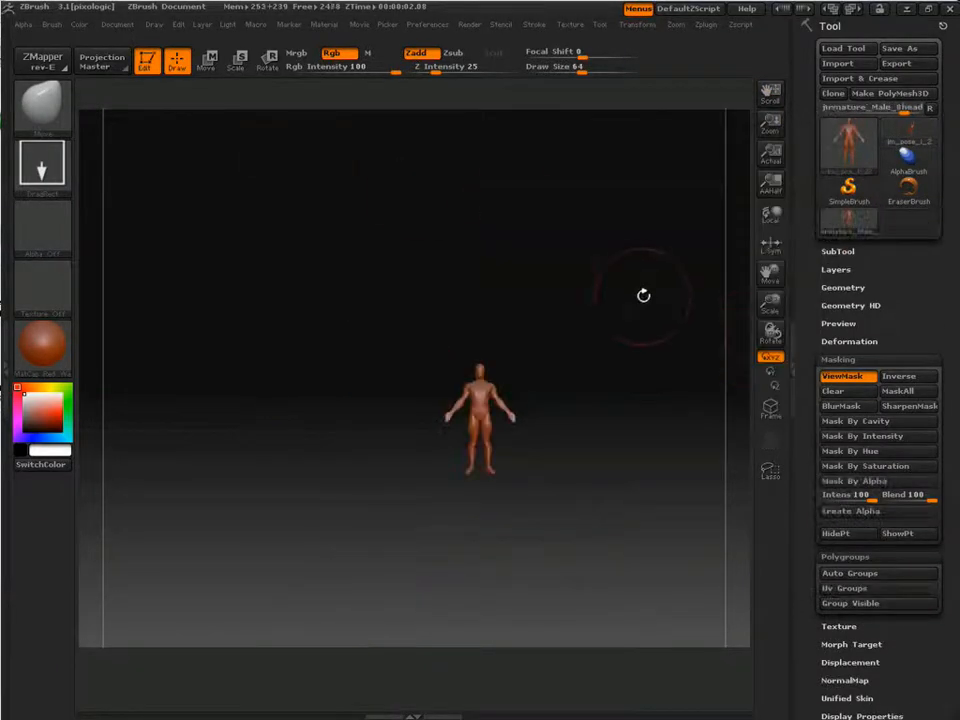
key(f)
key(shift+f)
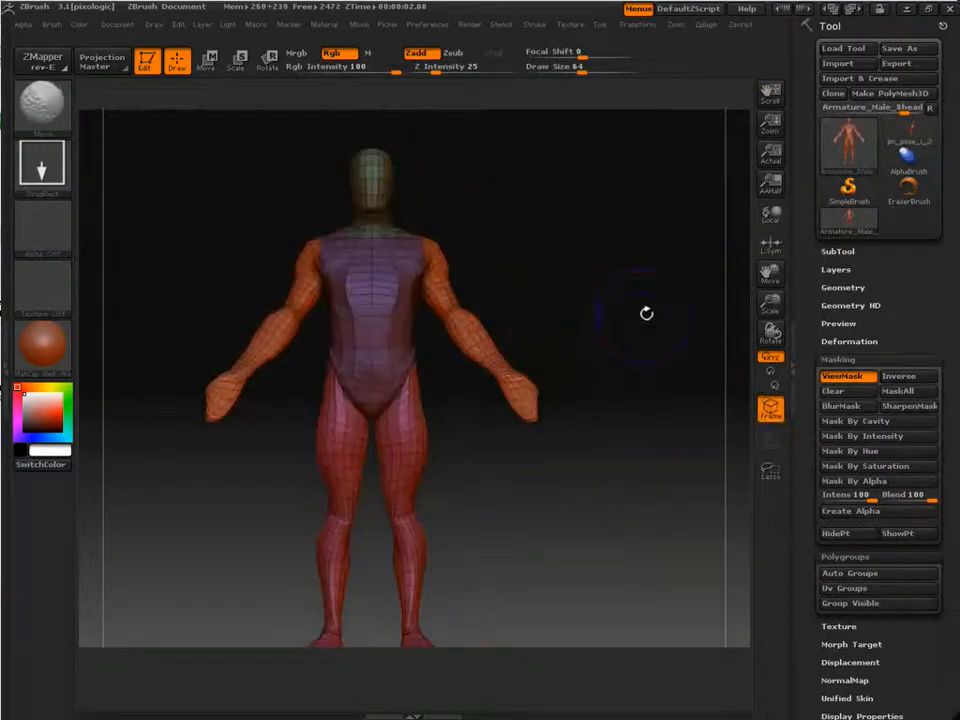
key(shift+f)
- Switch back to the slimmer Armature_Male_8heads model and inspect its form and polygroup wireframe at an angle
click(848, 148)
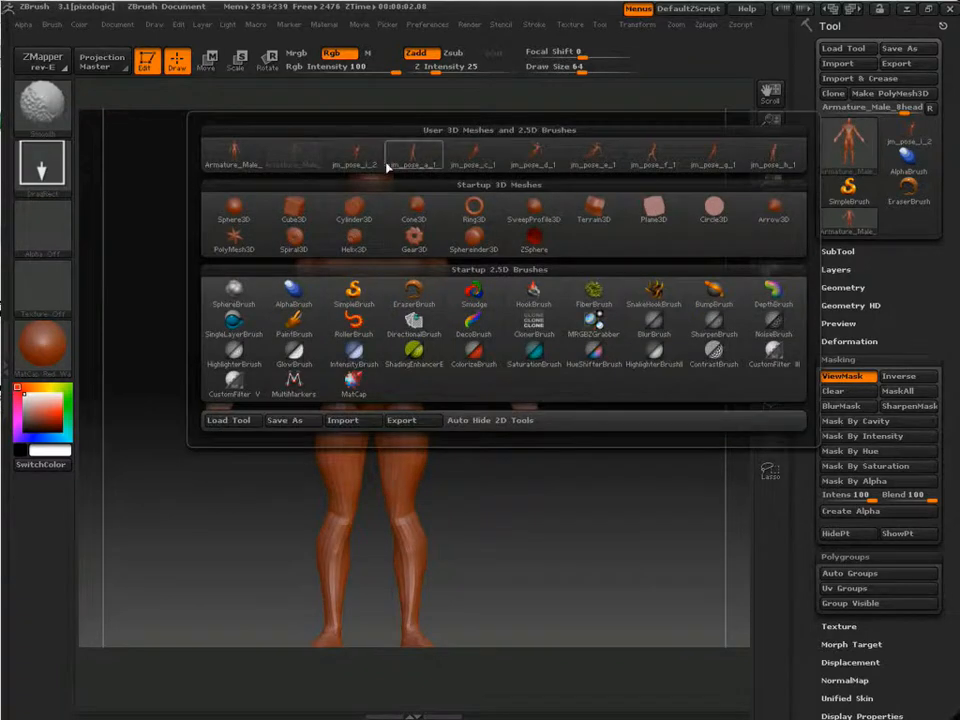
mouse_move(343, 165)
click(238, 152)
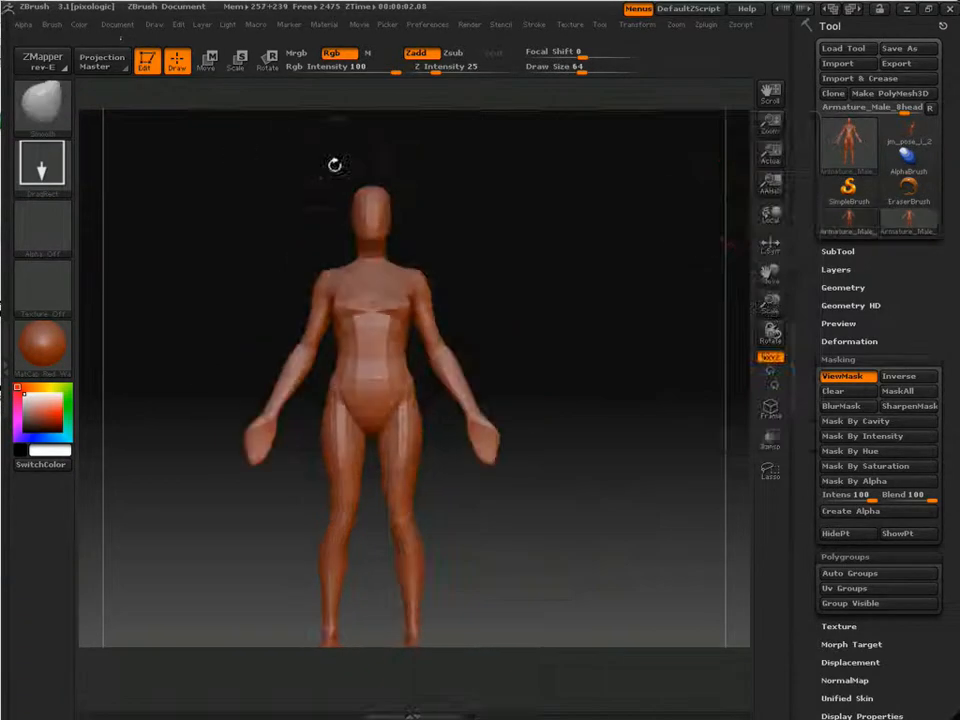
drag(518, 241, 638, 336)
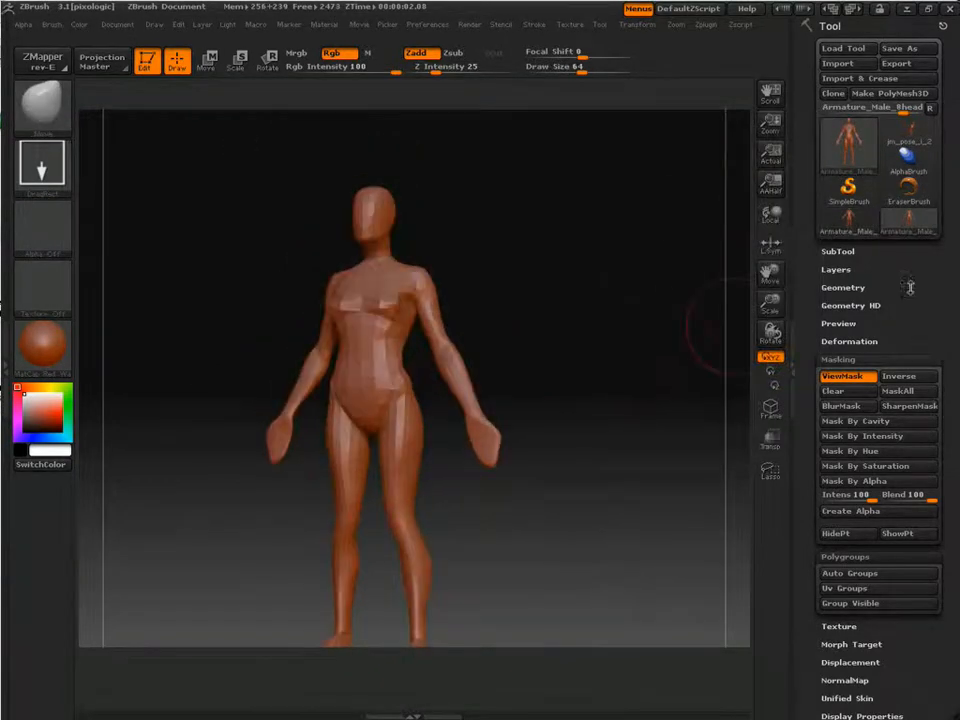
mouse_move(912, 228)
drag(626, 396, 561, 376)
key(shift+f)
key(shift+f)
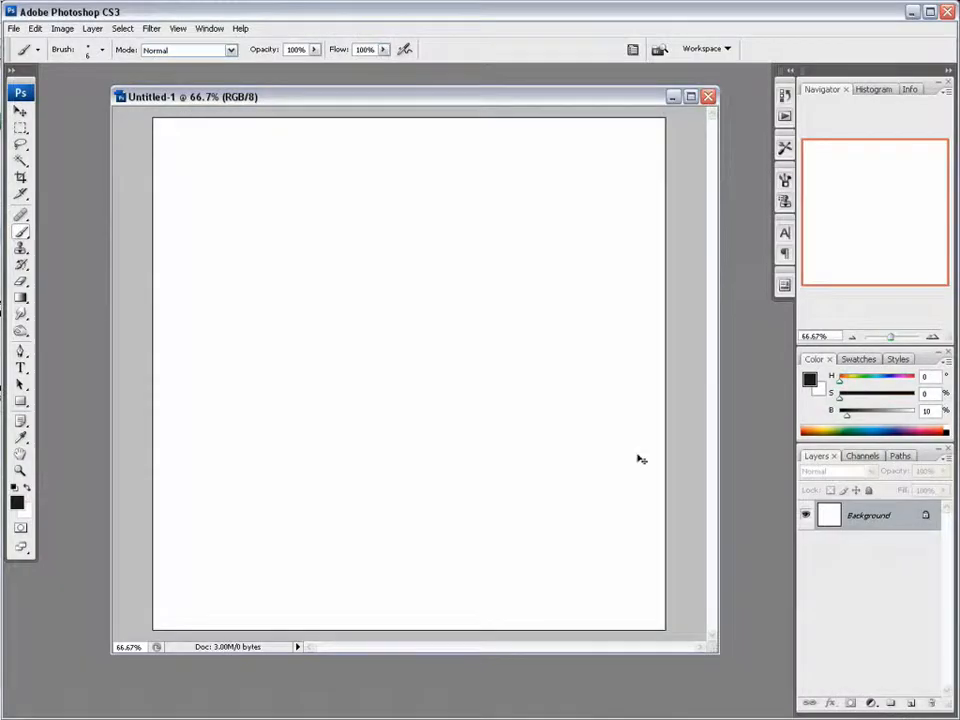
- In Photoshop, add a new layer and loosely sketch a standing figure's head, ribcage, pelvis and tapering legs
key(ctrl+shift+n)
key(Return)
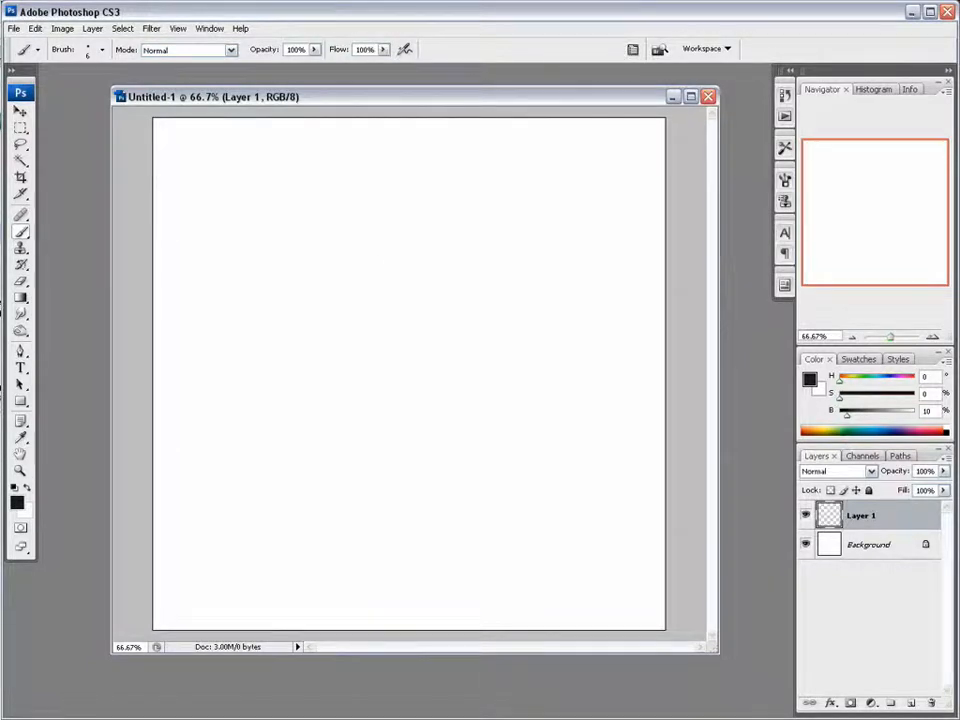
mouse_move(356, 226)
mouse_down()
mouse_move(345, 238)
mouse_move(366, 331)
mouse_move(330, 334)
mouse_move(372, 230)
mouse_up()
mouse_move(403, 135)
mouse_down()
mouse_move(426, 158)
mouse_move(418, 195)
mouse_move(378, 212)
mouse_up()
mouse_move(386, 360)
mouse_down()
mouse_move(396, 454)
mouse_move(405, 365)
mouse_move(384, 348)
mouse_move(376, 532)
mouse_move(399, 614)
mouse_up()
drag(408, 395, 405, 625)
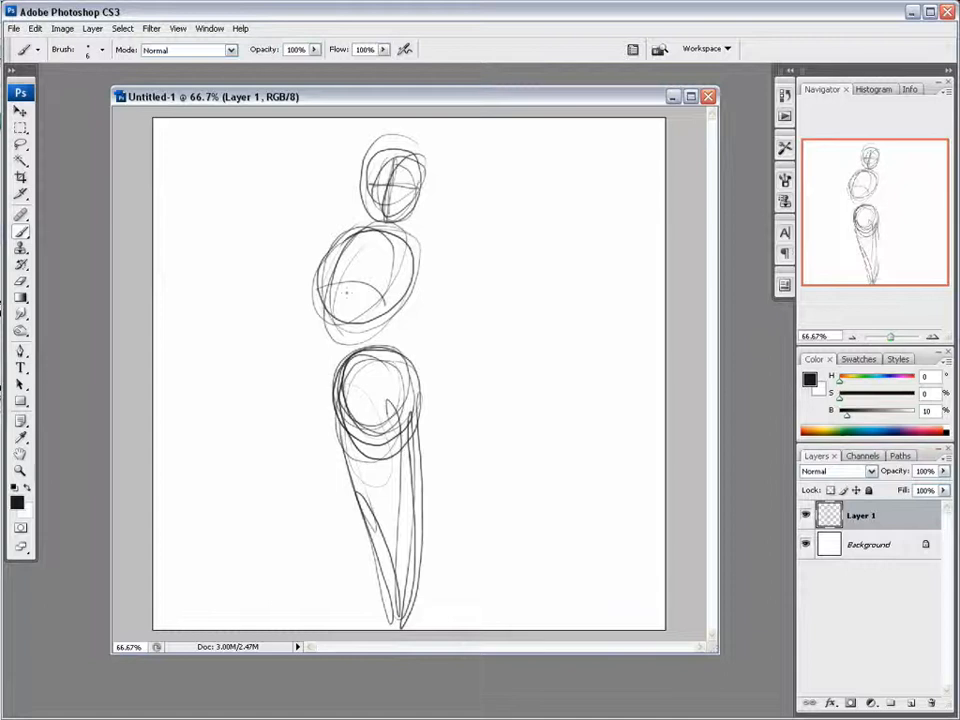
- Add construction lines to the ribcage, pelvis and upper leg of the sketched figure
drag(373, 335, 418, 290)
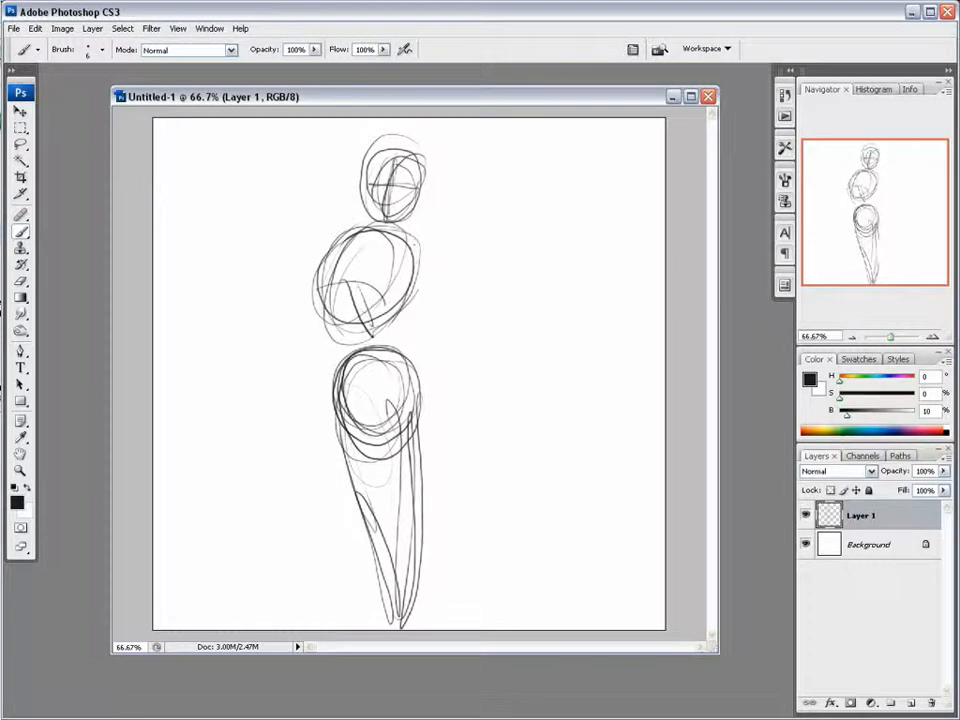
drag(334, 393, 386, 430)
mouse_move(382, 364)
mouse_down()
mouse_move(402, 417)
mouse_move(415, 559)
mouse_up()
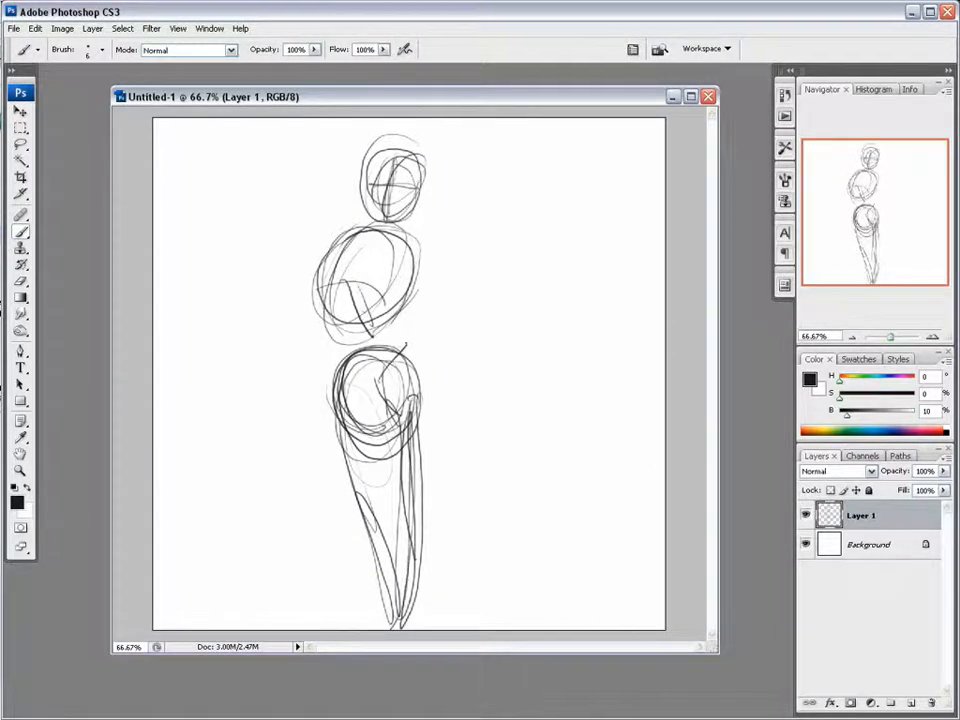
- Sketch both arms down to the hands and add a second head oval beside the first
drag(423, 250, 438, 329)
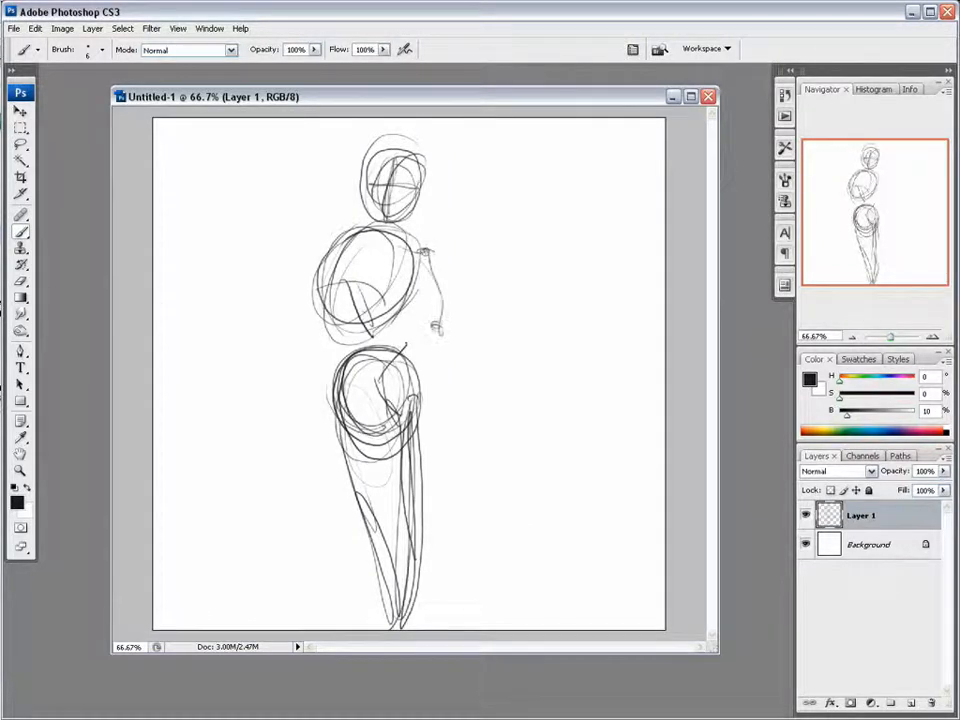
drag(415, 240, 455, 422)
drag(434, 328, 470, 437)
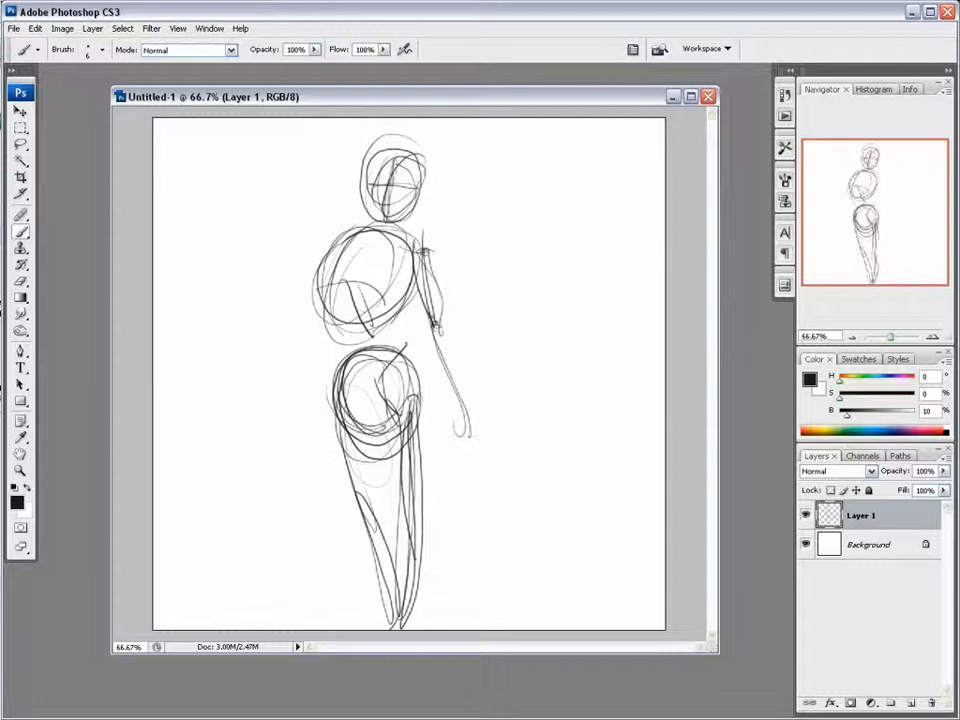
drag(326, 262, 316, 452)
drag(326, 340, 318, 434)
mouse_move(343, 150)
mouse_down()
mouse_move(348, 208)
mouse_move(374, 200)
mouse_move(378, 160)
mouse_up()
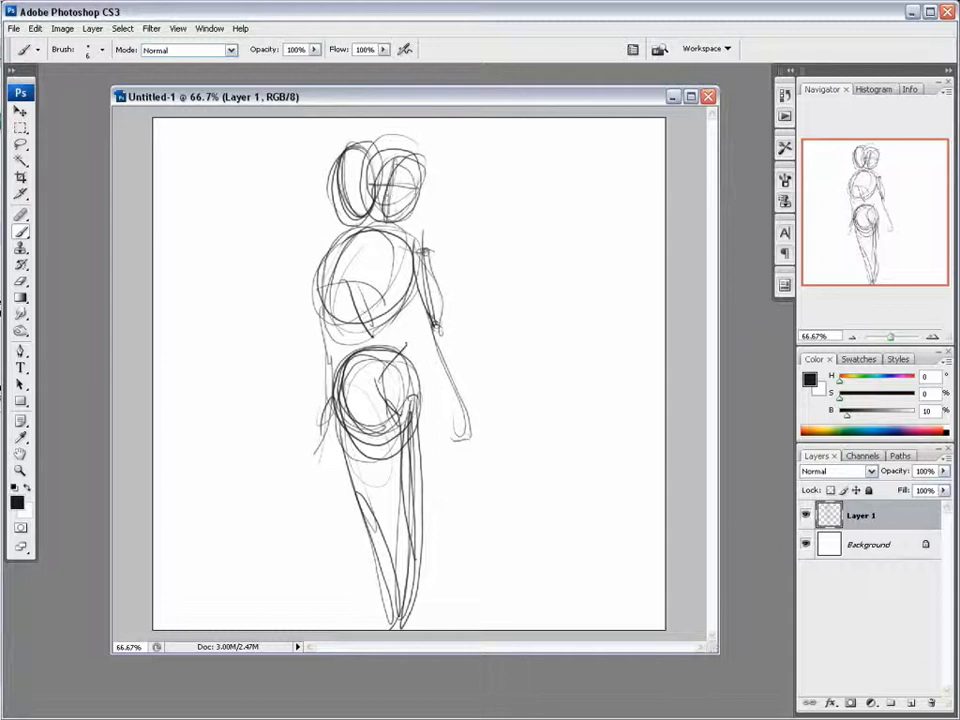
- Delete the entire figure sketch from Layer 1 and deselect the canvas
key(e)
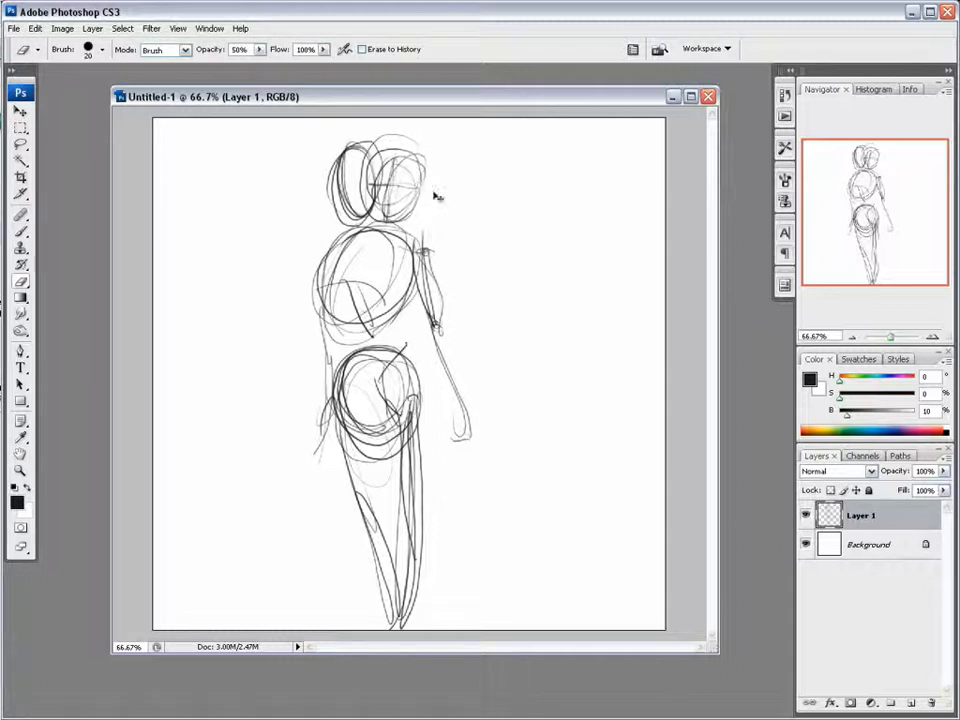
key(ctrl+a)
key(Delete)
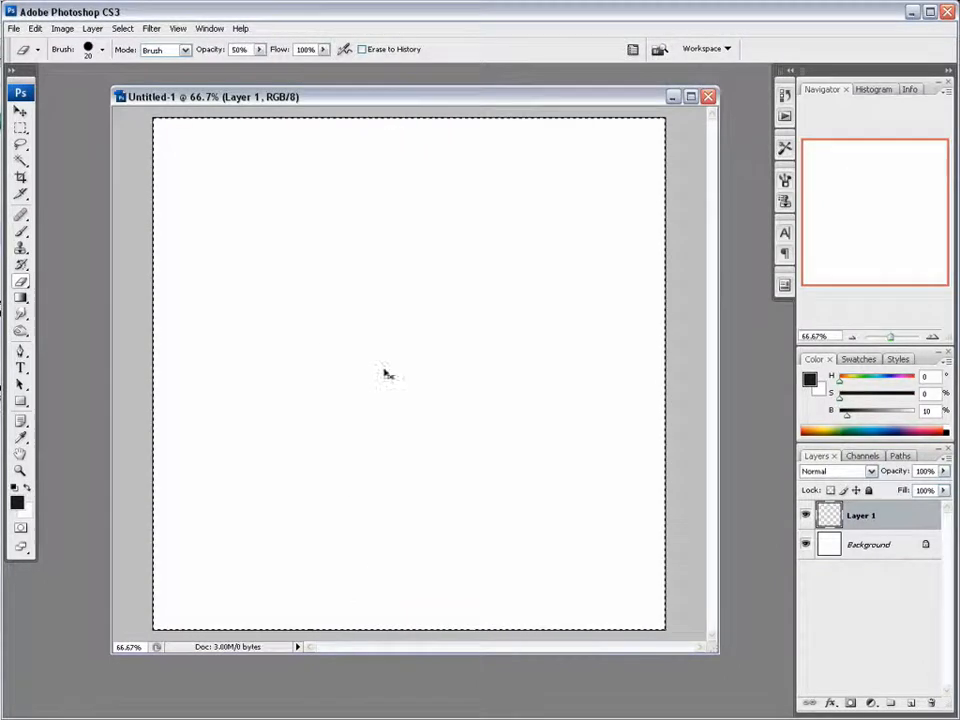
key(ctrl+d)
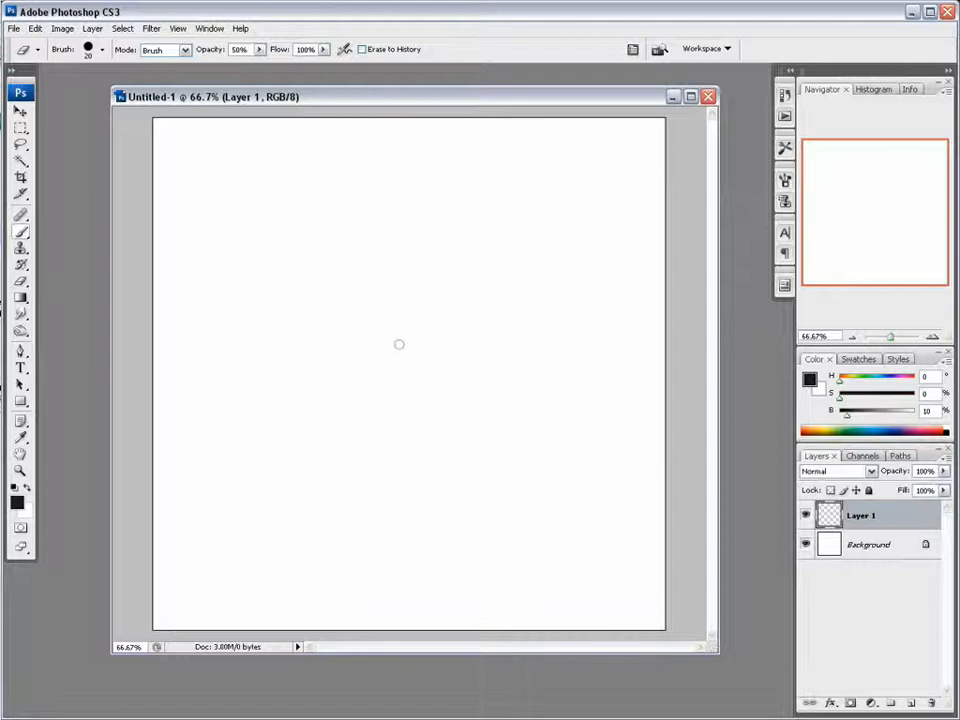
- Brush in two small full-body figure thumbnails side by side near the upper middle of the canvas
key(b)
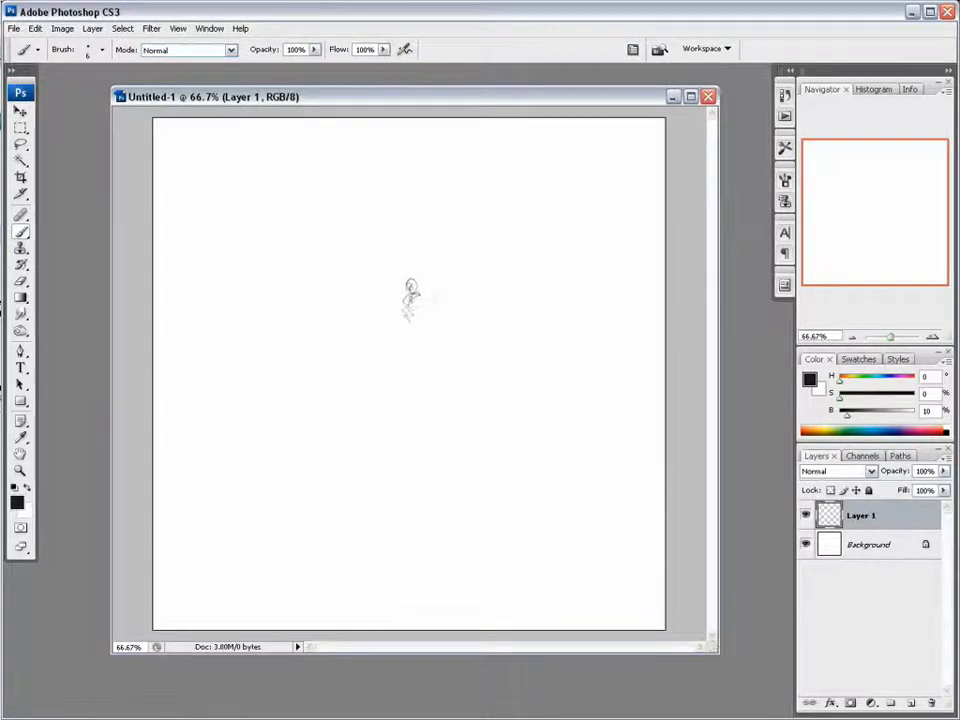
drag(417, 308, 416, 308)
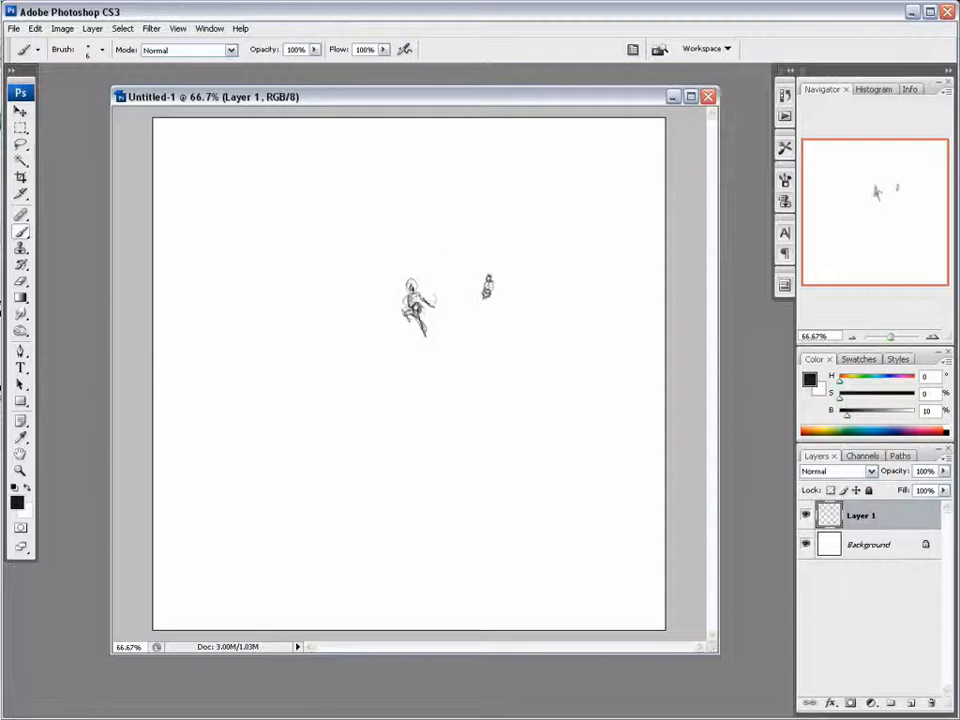
drag(489, 292, 481, 316)
drag(481, 296, 489, 317)
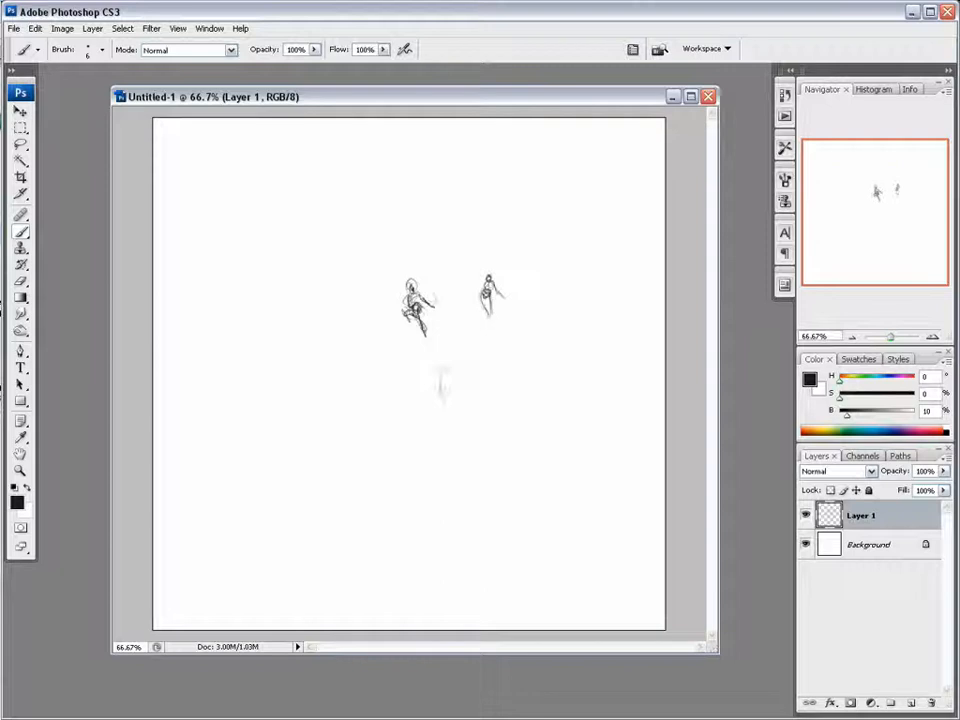
- Sketch a larger standing figure below the two thumbnails, with head, torso, arms, legs and feet
mouse_move(446, 367)
mouse_down()
mouse_move(438, 422)
mouse_move(455, 405)
mouse_move(467, 417)
mouse_up()
drag(434, 392, 444, 436)
mouse_move(468, 418)
mouse_down()
mouse_move(446, 440)
mouse_move(445, 478)
mouse_move(472, 460)
mouse_move(462, 522)
mouse_move(485, 520)
mouse_up()
drag(462, 400, 481, 455)
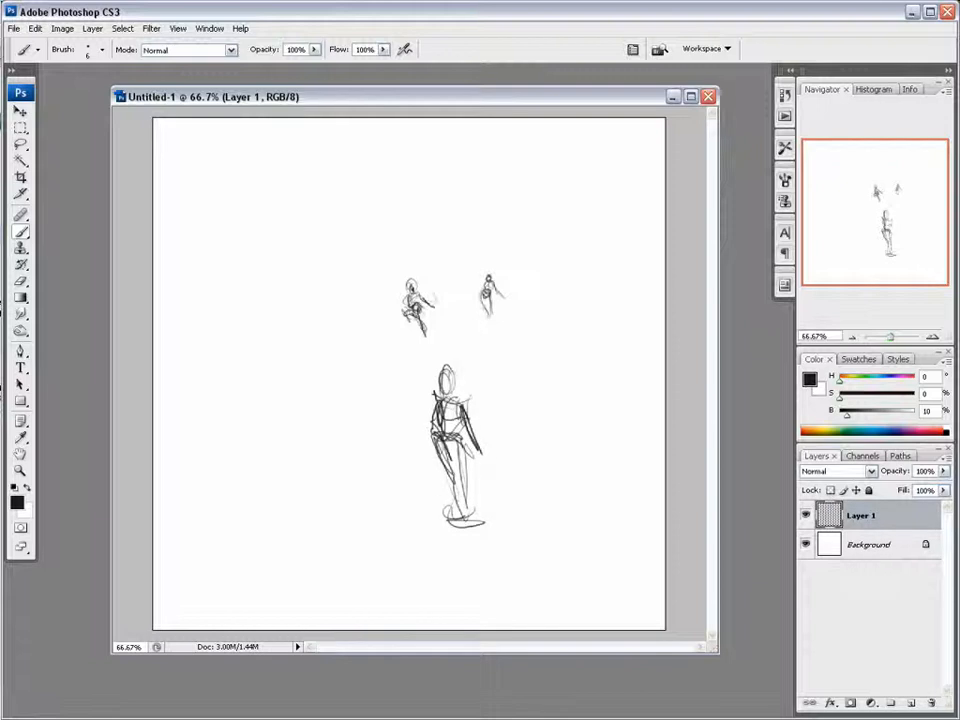
- Add a face oval, flowing cape, long sweeping lines beside the legs and vertical drapery to the standing figure
mouse_move(452, 376)
mouse_down()
mouse_move(445, 520)
mouse_move(410, 495)
mouse_move(480, 500)
mouse_move(468, 478)
mouse_move(410, 472)
mouse_move(434, 416)
mouse_up()
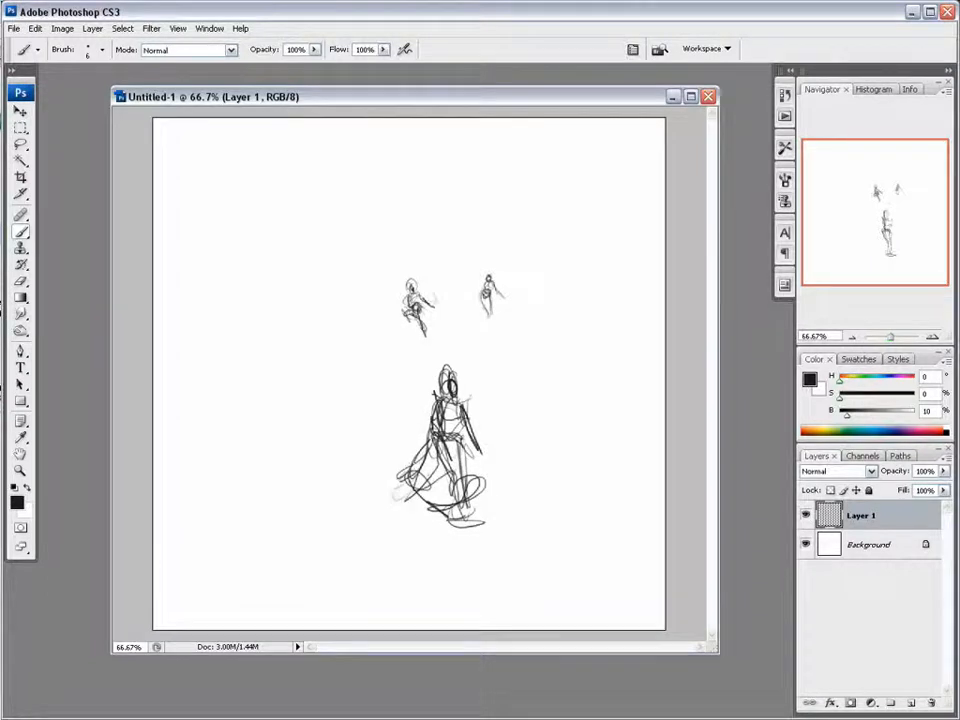
drag(391, 474, 415, 490)
drag(552, 447, 465, 471)
drag(493, 443, 458, 482)
drag(458, 482, 545, 476)
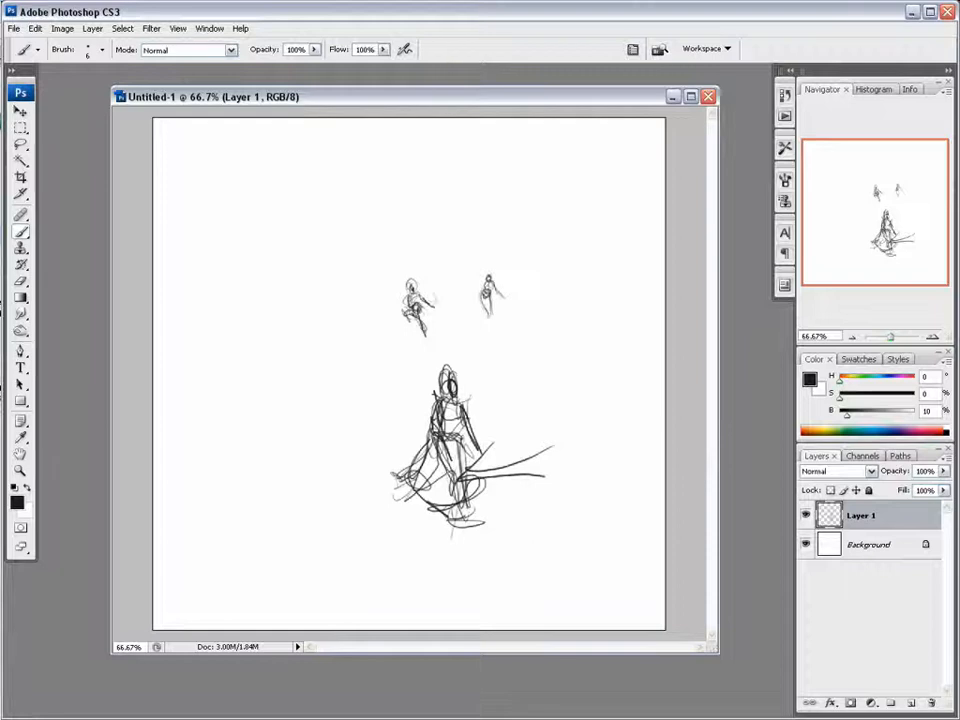
drag(452, 430, 448, 520)
drag(455, 452, 440, 530)
drag(444, 475, 445, 527)
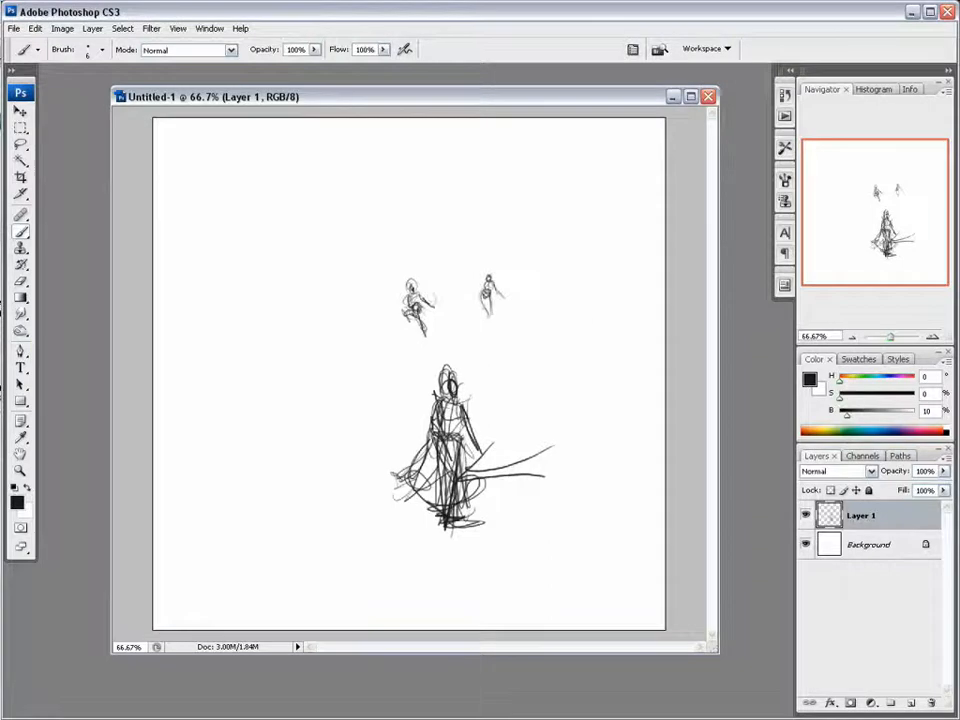
- Delete all three figure sketches from Layer 1 and deselect the canvas
key(ctrl+a)
key(ctrl+x)
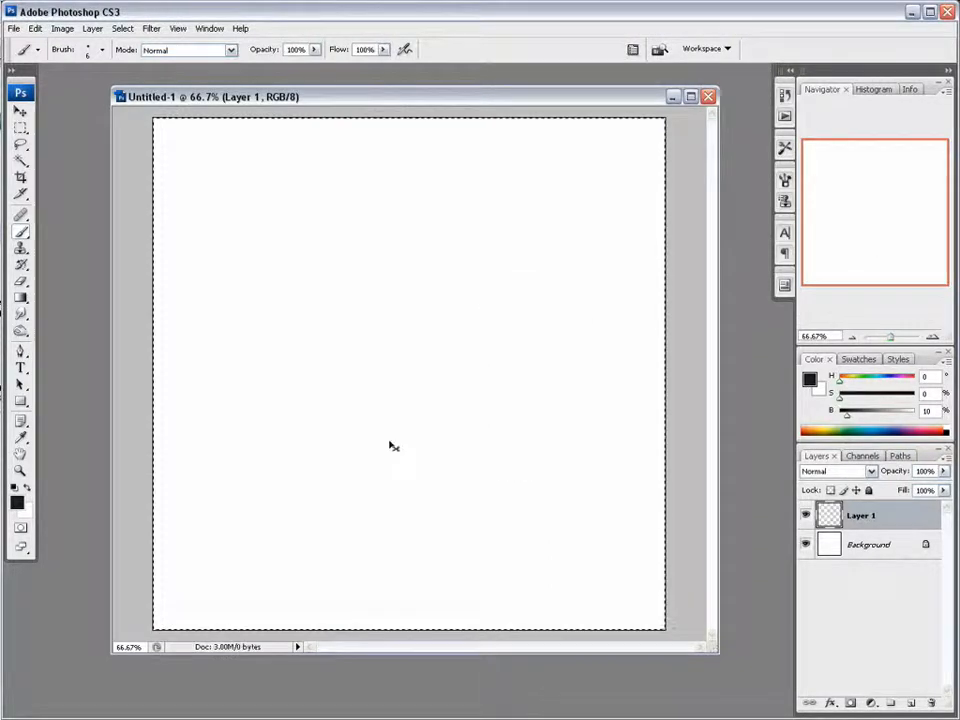
key(ctrl+d)
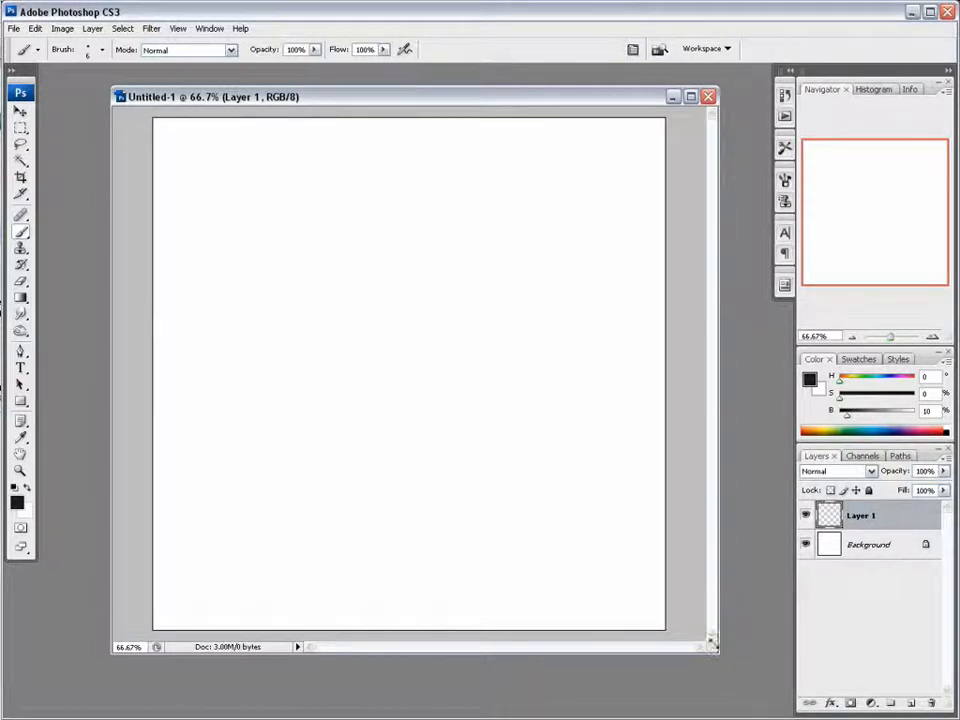
- Cycle through the screen modes back to standard, with the canvas zoomed to 100% and its window fitted beside the panels
key(f)
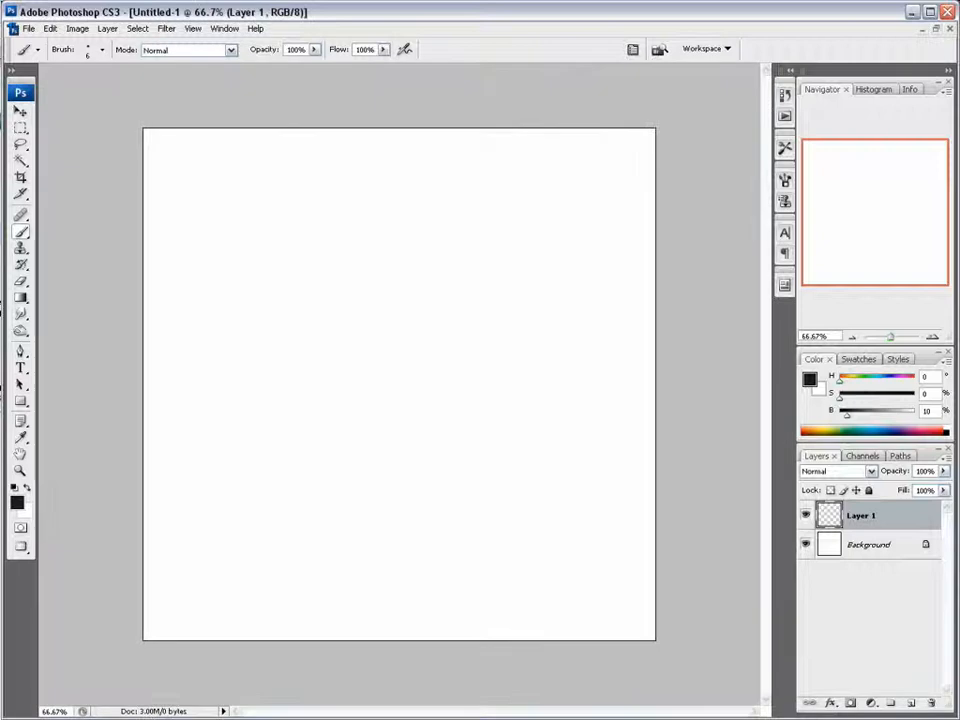
key(f)
key(f)
key(Tab)
key(z)
click(448, 481)
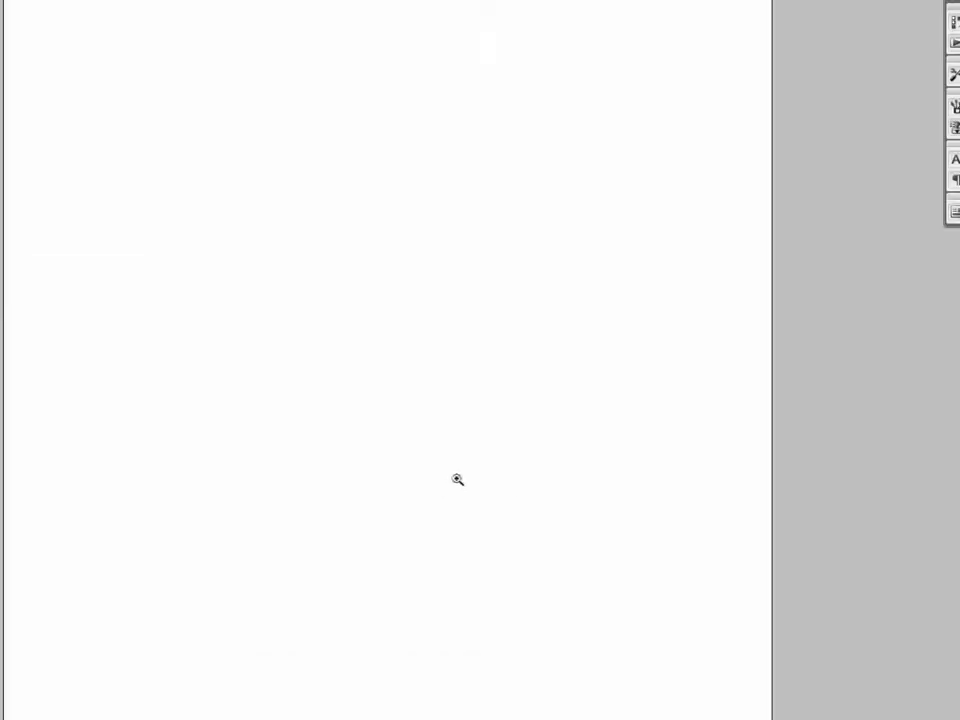
key(f)
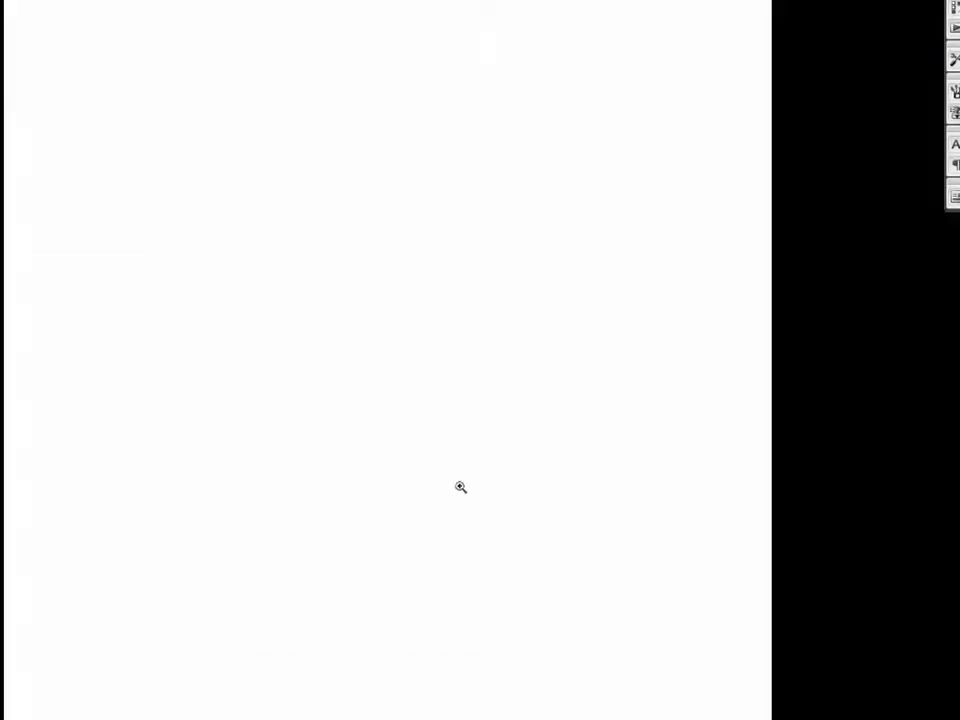
key(f)
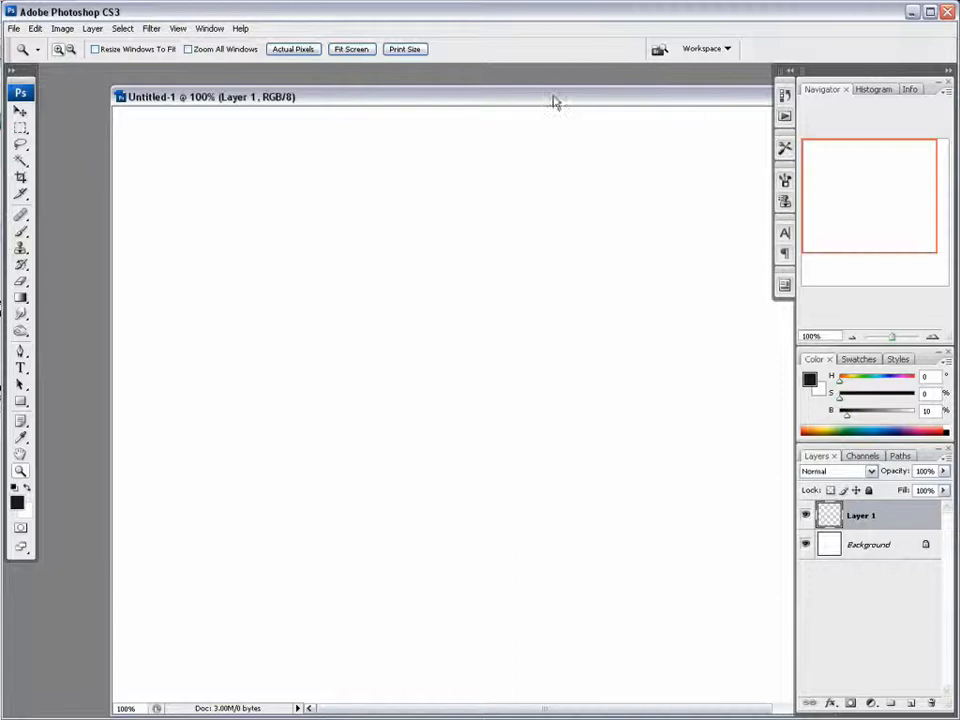
mouse_move(553, 99)
mouse_down()
mouse_move(486, 73)
mouse_move(480, 99)
mouse_up()
- With a 4-pixel brush, sketch a vertical guide stroke and the head, ribcage and pelvis ovals of a figure
key(b)
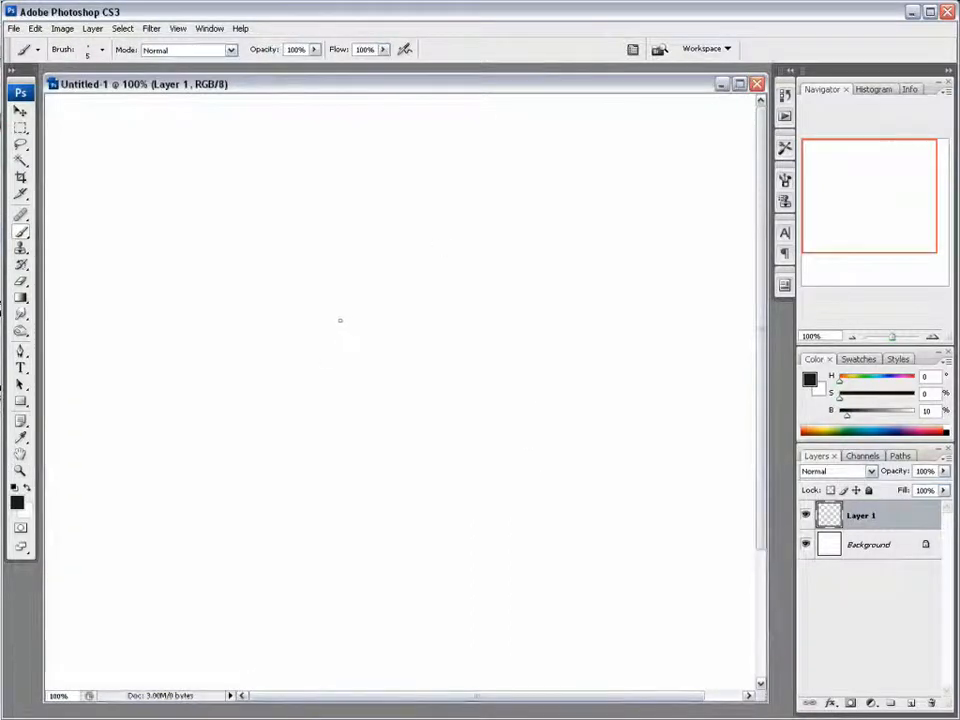
key([)
mouse_move(354, 246)
mouse_down()
mouse_move(339, 353)
mouse_move(322, 314)
mouse_up()
drag(328, 379, 335, 436)
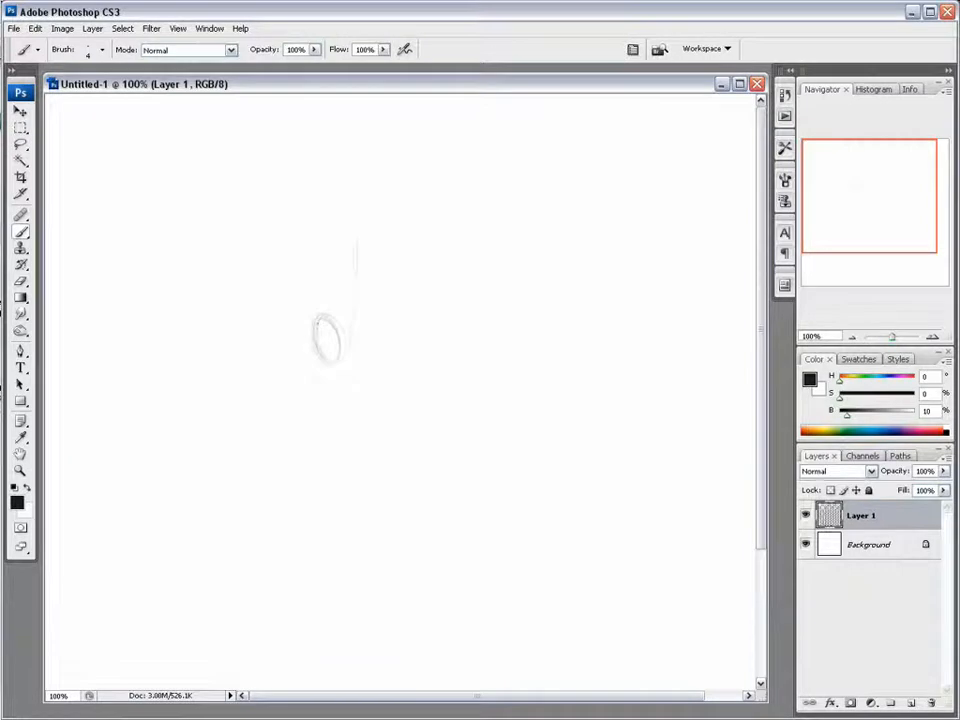
drag(314, 482, 343, 458)
drag(318, 388, 332, 379)
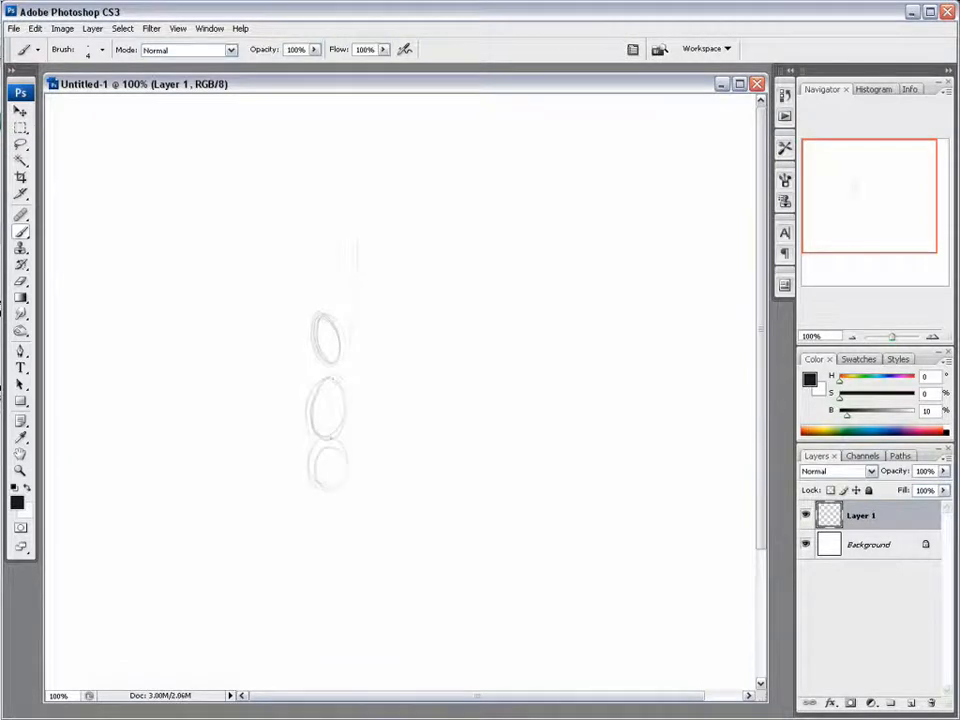
mouse_move(331, 440)
mouse_down()
mouse_move(332, 497)
mouse_move(350, 470)
mouse_up()
- Sketch a second figure's head and ribcage ovals beside the first, with curved guide lines between the two
mouse_move(398, 380)
mouse_down()
mouse_move(416, 437)
mouse_move(376, 339)
mouse_move(387, 345)
mouse_up()
drag(359, 241, 369, 320)
drag(362, 270, 377, 362)
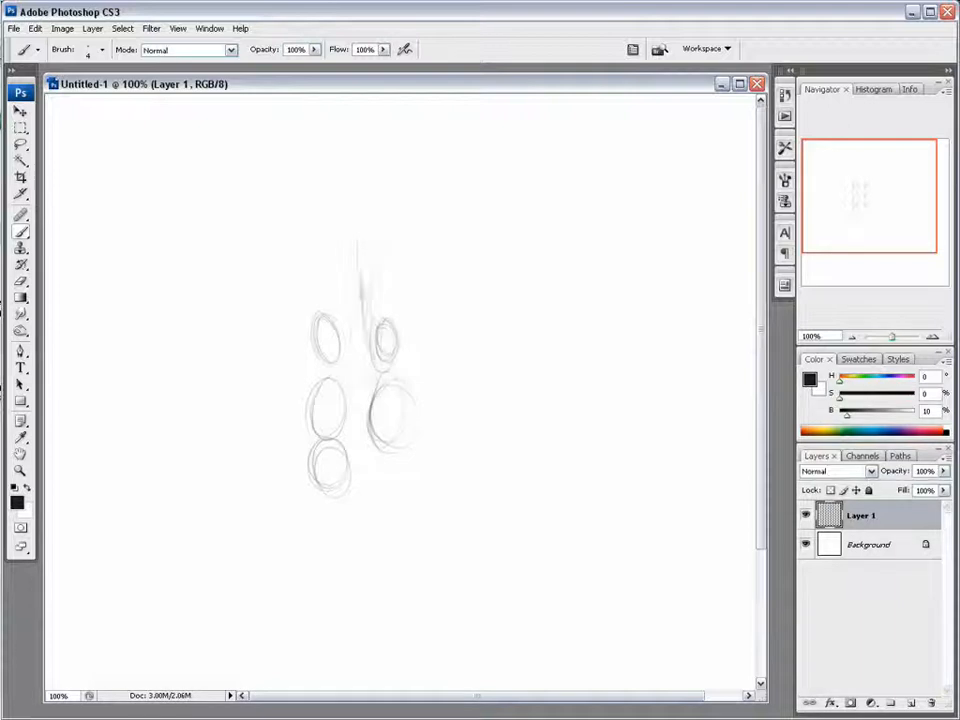
- Add the right-hand figure's pelvis oval and draw the inner legs of both figures down to the feet
drag(391, 451, 386, 590)
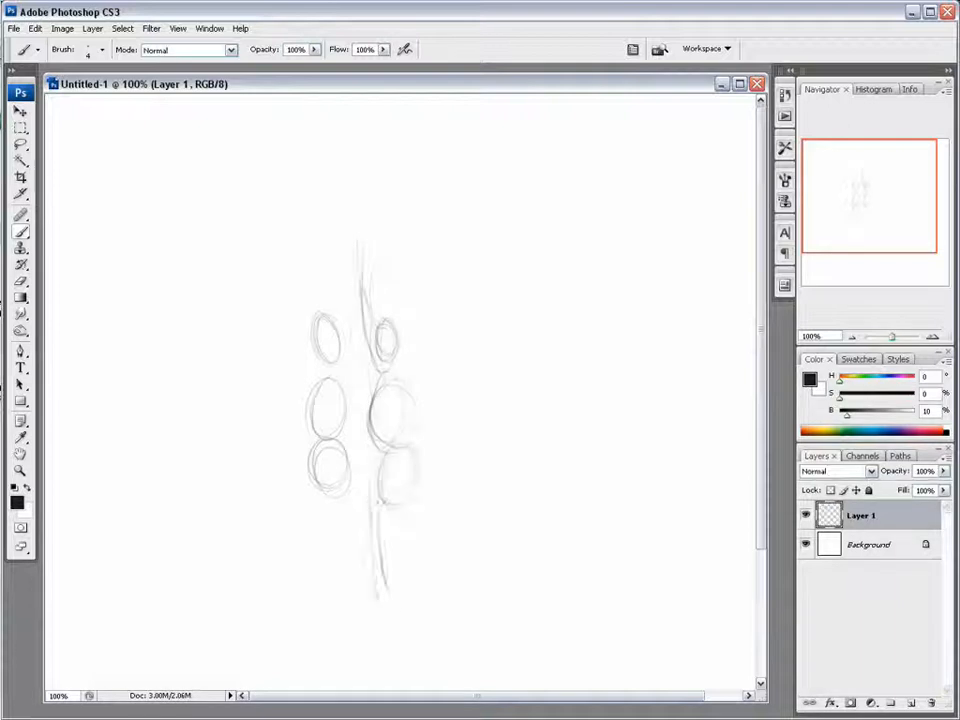
drag(377, 470, 411, 620)
drag(391, 540, 403, 630)
drag(351, 462, 347, 597)
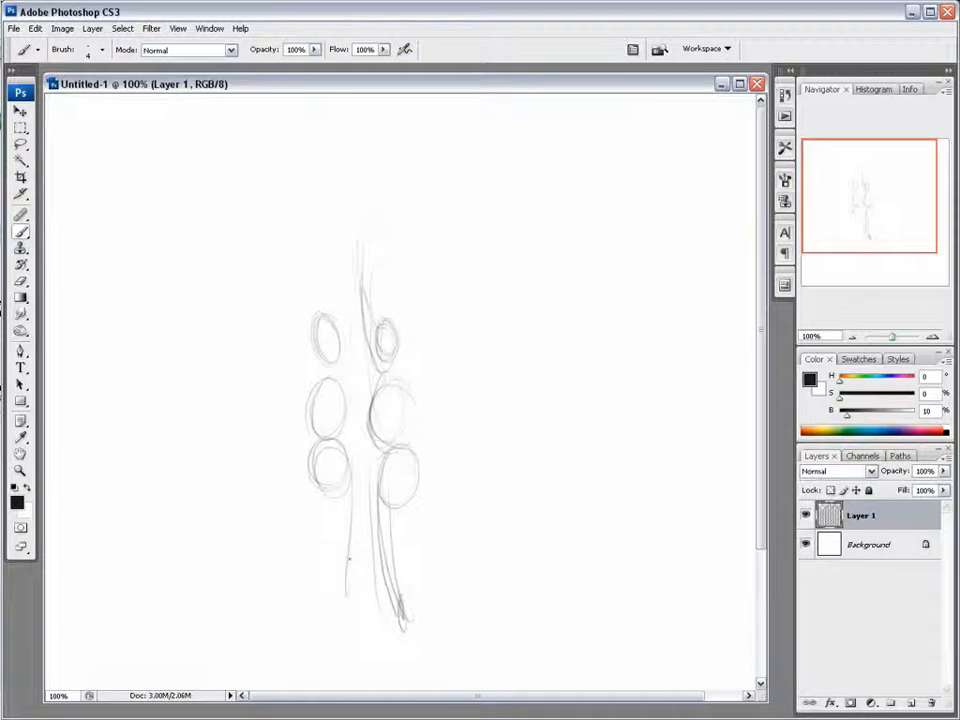
drag(345, 497, 341, 618)
mouse_move(344, 542)
mouse_down()
mouse_move(341, 620)
mouse_move(354, 613)
mouse_move(337, 653)
mouse_up()
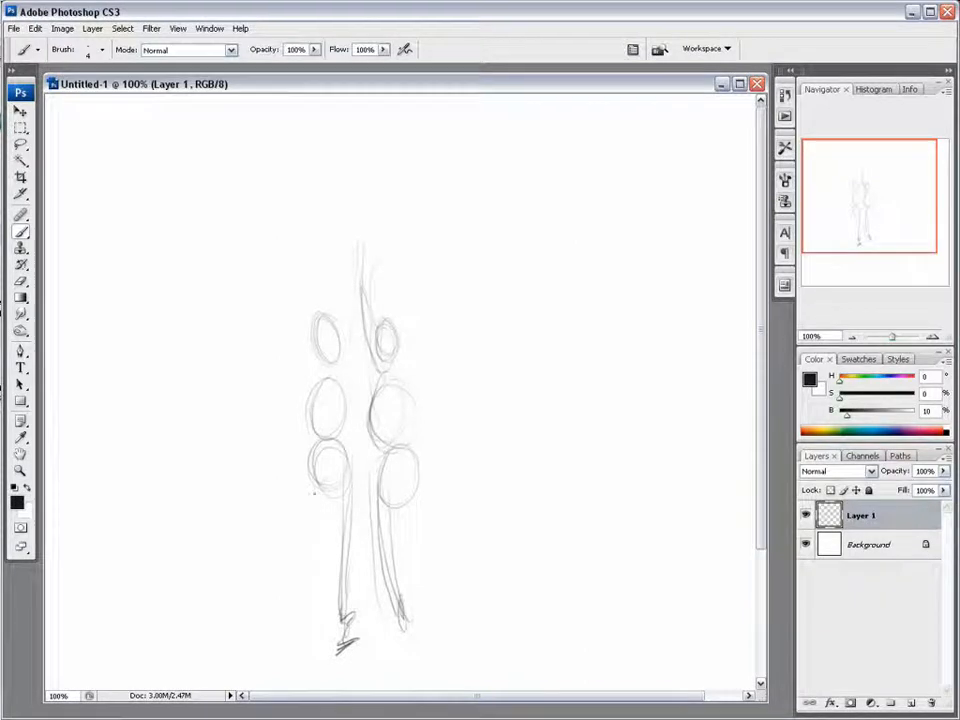
- Draw the outer legs of both figures spreading outward and ground the right-hand figure's inner foot
mouse_move(314, 492)
mouse_down()
mouse_move(291, 582)
mouse_move(258, 632)
mouse_move(306, 588)
mouse_up()
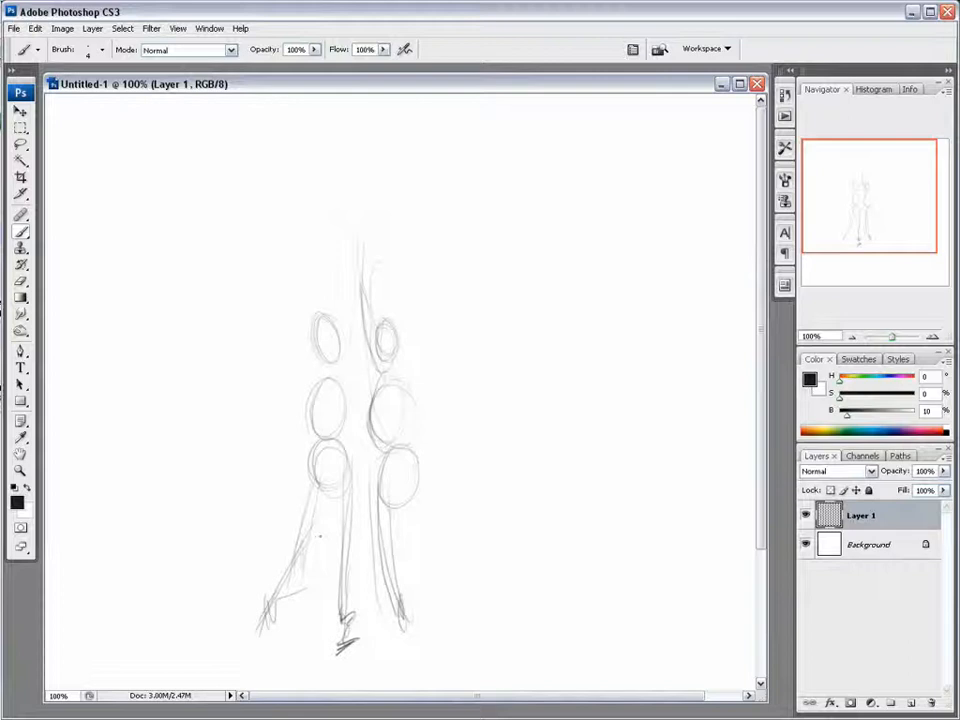
drag(410, 462, 486, 598)
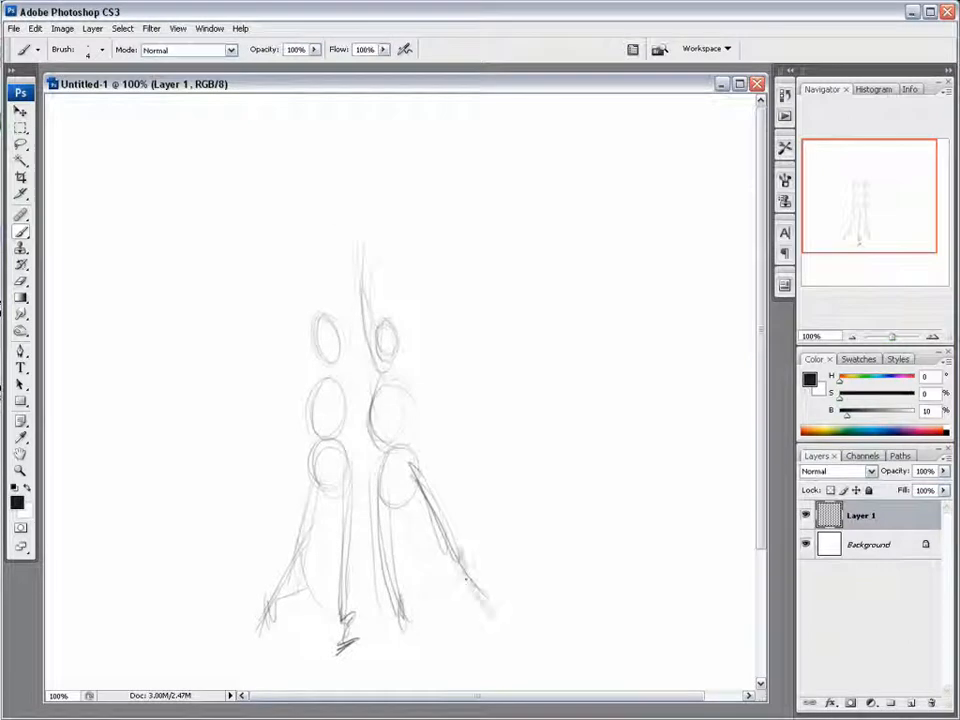
drag(458, 556, 491, 614)
mouse_move(404, 617)
mouse_down()
mouse_move(484, 626)
mouse_move(400, 642)
mouse_up()
drag(395, 643, 435, 641)
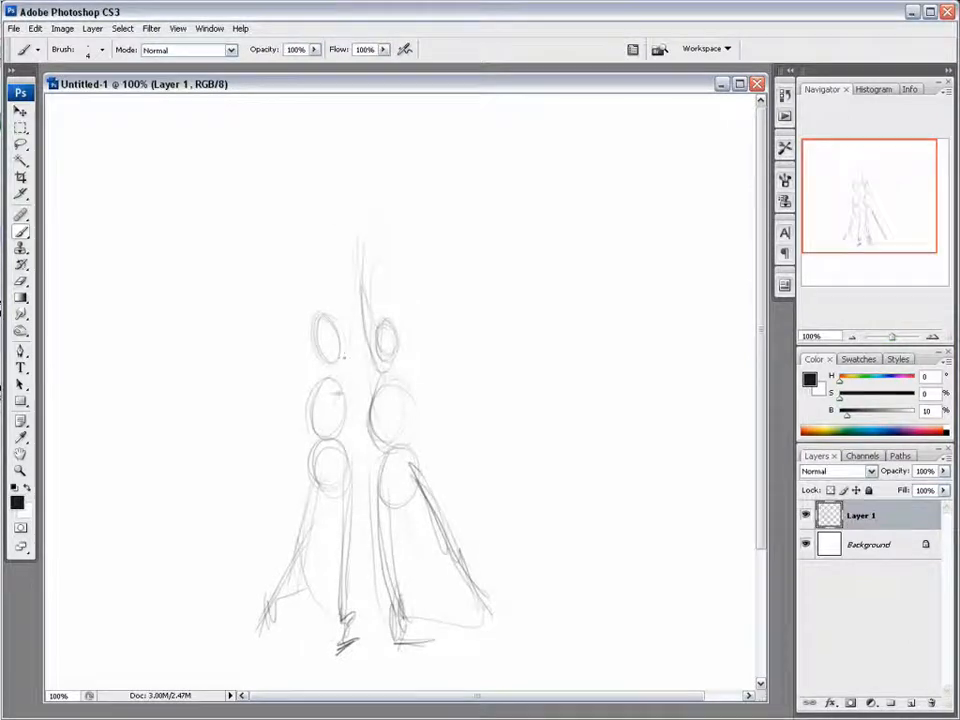
- Strengthen the head ovals and central line, and sketch an outer arm reaching outward from each figure
mouse_move(346, 388)
mouse_down()
mouse_move(358, 303)
mouse_move(319, 358)
mouse_move(322, 336)
mouse_move(383, 364)
mouse_move(388, 338)
mouse_up()
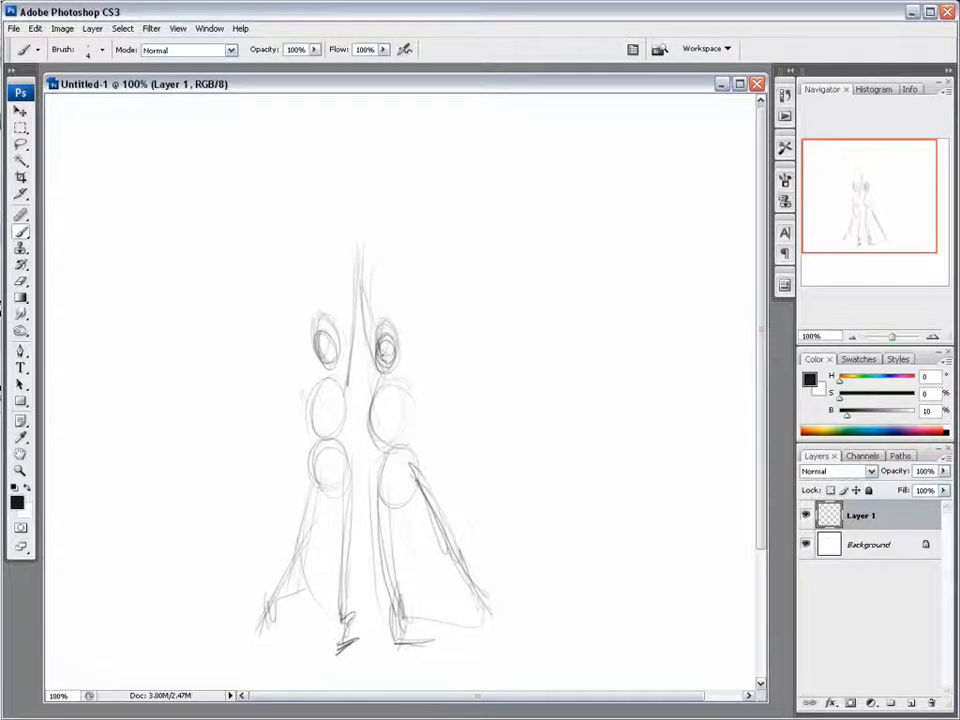
mouse_move(302, 390)
mouse_down()
mouse_move(290, 415)
mouse_move(245, 438)
mouse_up()
drag(403, 388, 472, 442)
- Outline the two figures with a large triangle running from the central peak down to a ground line
drag(357, 255, 215, 650)
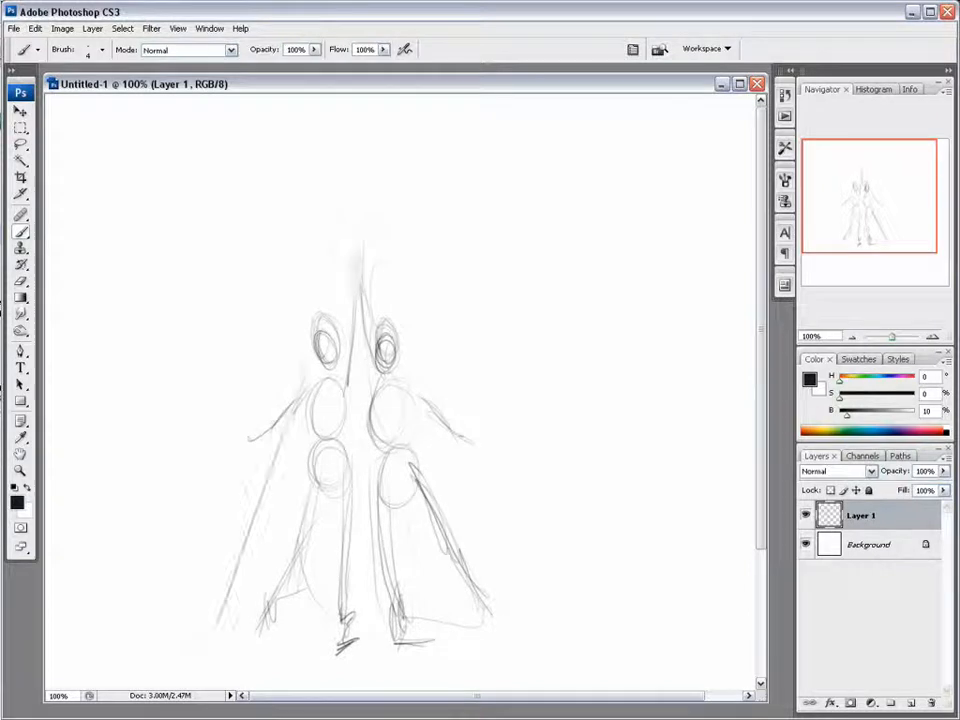
mouse_move(350, 280)
mouse_down()
mouse_move(204, 655)
mouse_move(543, 622)
mouse_move(212, 626)
mouse_up()
drag(401, 335, 533, 584)
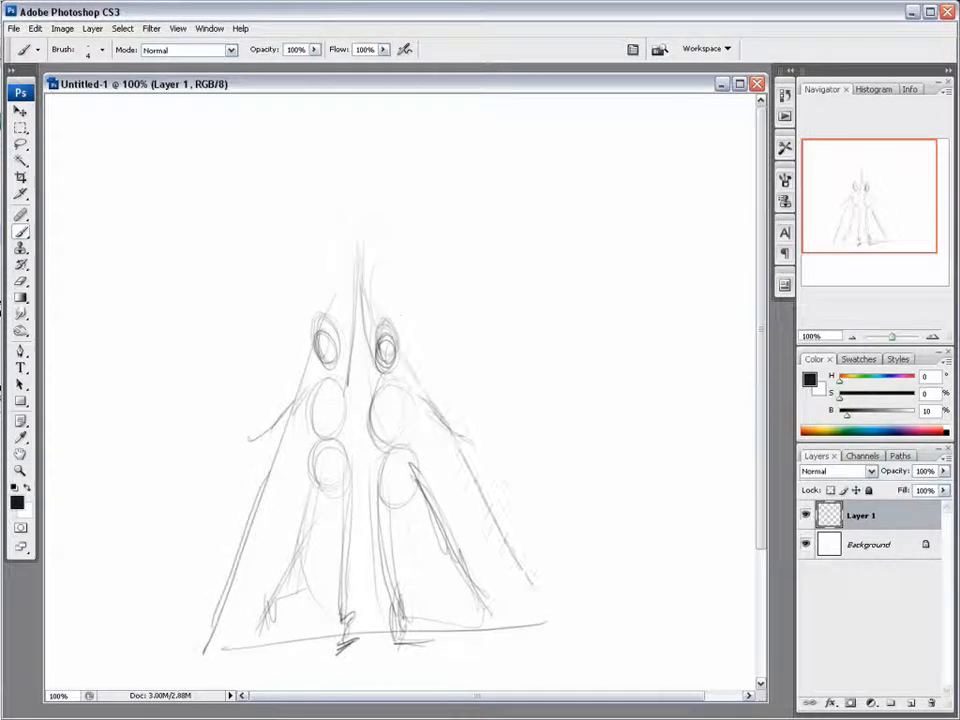
drag(365, 268, 552, 618)
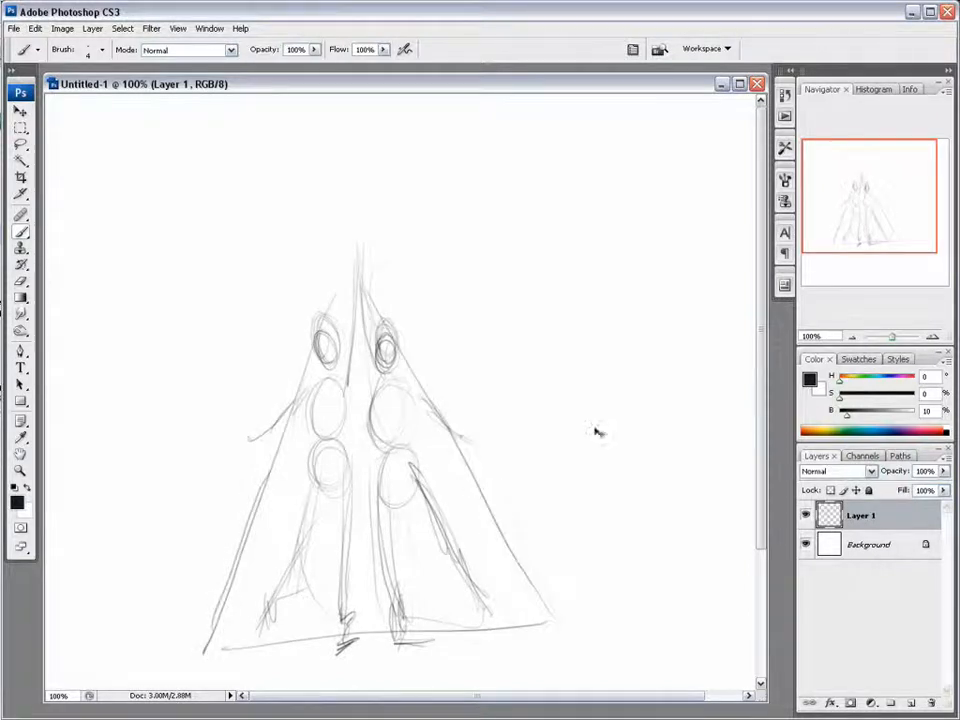
- Undo the triangular outline strokes around the two figures
key(ctrl+alt+z)
key(ctrl+alt+z)
key(ctrl+alt+z)
key(ctrl+alt+z)
key(ctrl+alt+z)
key(ctrl+alt+z)
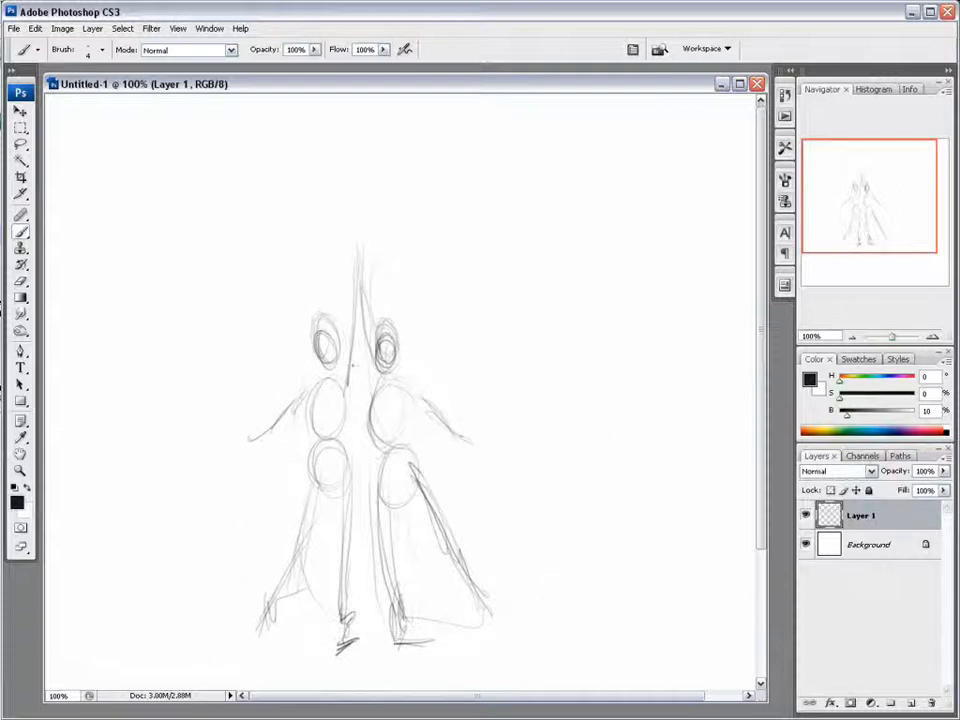
- Sketch a crescent shape with upright strokes above the figures, a flowing centre line, and shoulder and hip lines
mouse_move(350, 258)
mouse_down()
mouse_move(318, 214)
mouse_move(397, 201)
mouse_up()
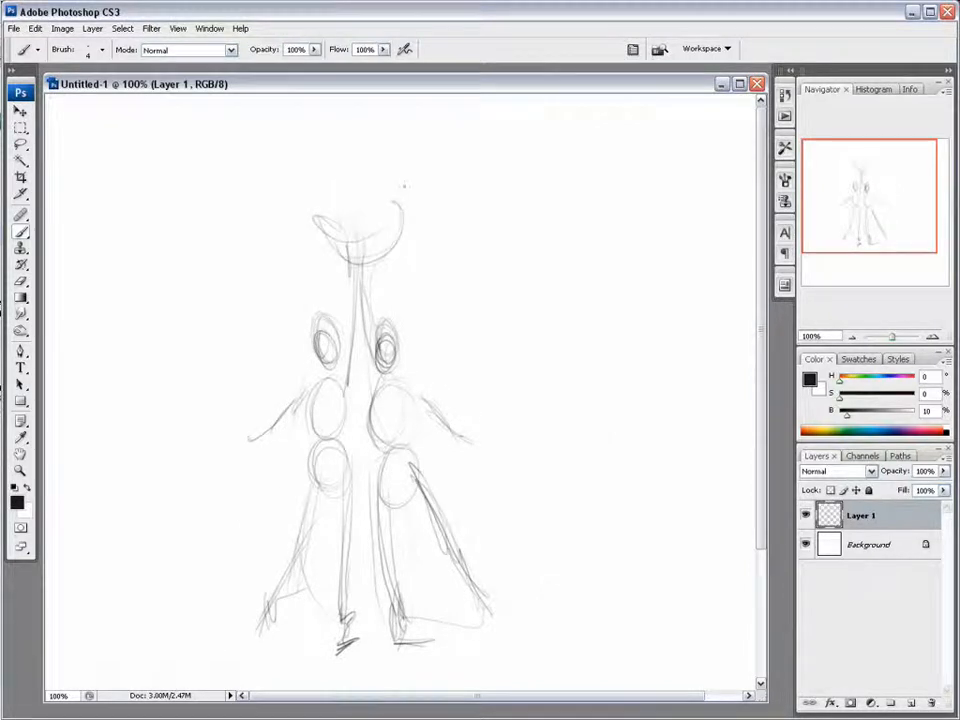
mouse_move(349, 164)
mouse_down()
mouse_move(377, 192)
mouse_move(341, 409)
mouse_move(355, 379)
mouse_move(428, 395)
mouse_up()
mouse_move(349, 292)
mouse_down()
mouse_move(380, 393)
mouse_move(384, 453)
mouse_up()
drag(349, 276, 357, 331)
mouse_move(369, 444)
mouse_down()
mouse_move(426, 465)
mouse_move(388, 572)
mouse_up()
drag(303, 462, 344, 439)
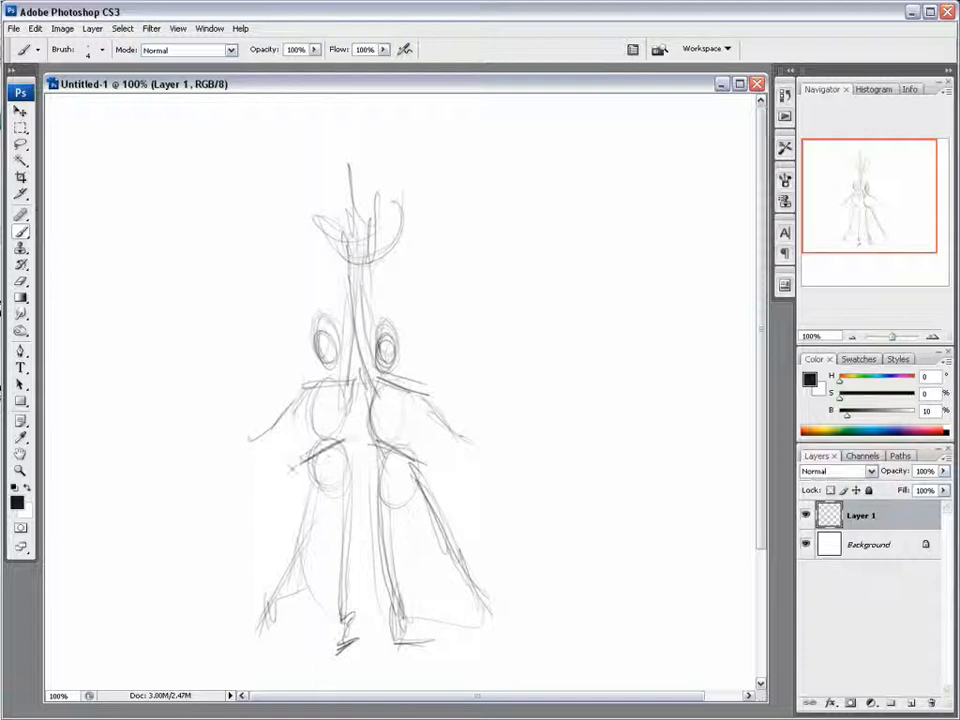
- Reinforce the figures' shoulder and hip angles, bend the inner legs at the knees, and redraw the outer arms
drag(291, 469, 353, 437)
drag(302, 389, 358, 364)
mouse_move(326, 449)
mouse_down()
mouse_move(324, 524)
mouse_move(371, 590)
mouse_move(396, 559)
mouse_up()
drag(386, 556, 406, 643)
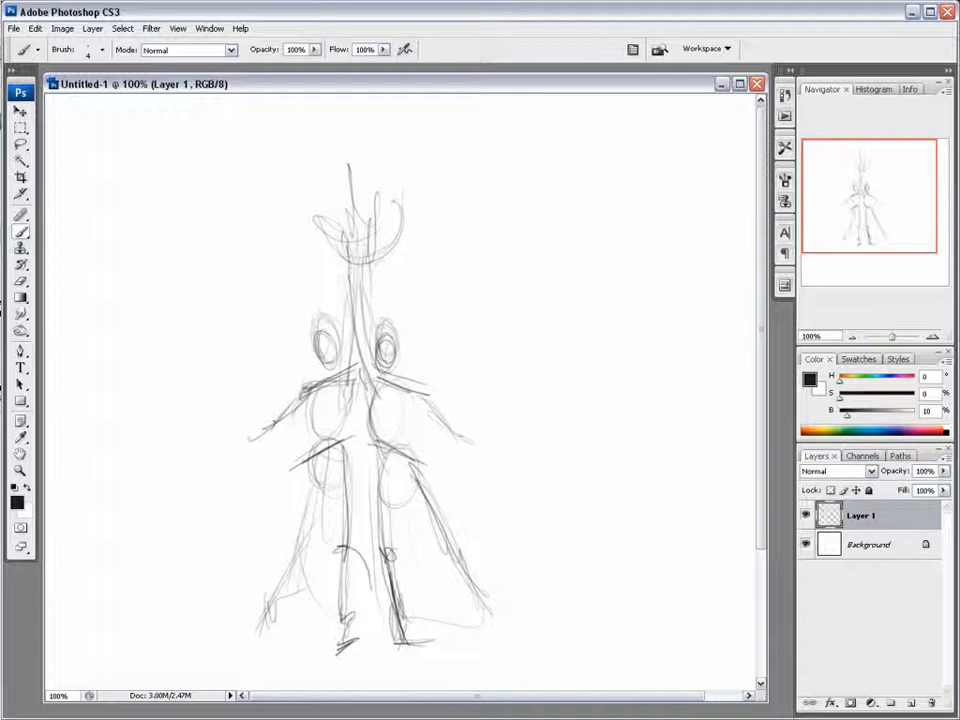
drag(417, 393, 448, 440)
drag(424, 396, 468, 461)
drag(302, 398, 246, 453)
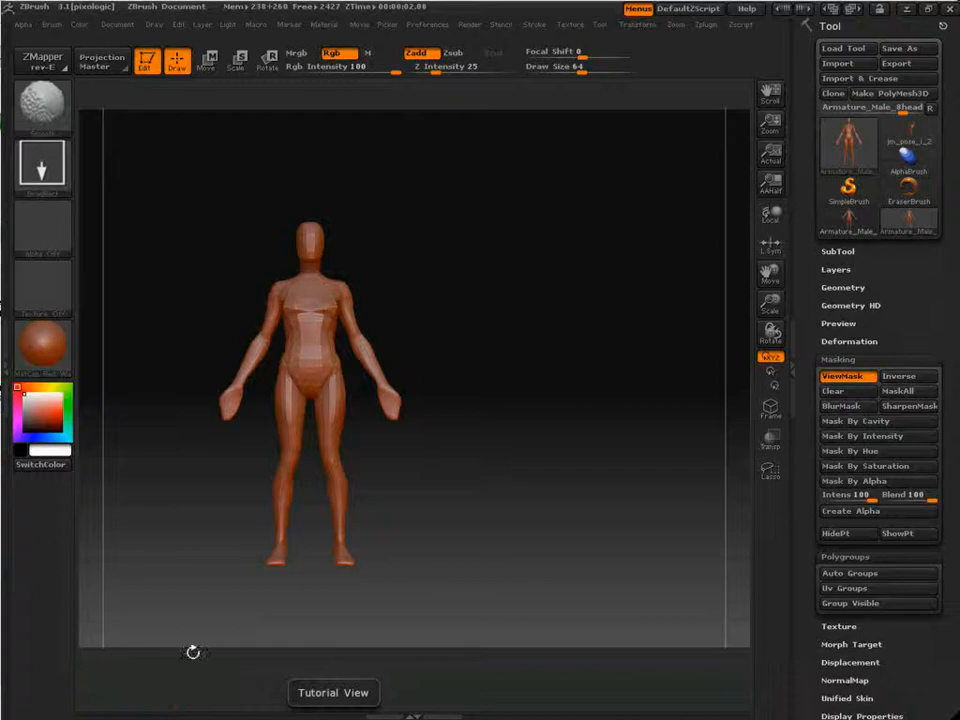
- Switch to ZBrush, select the broader Armature_Male_8heads figure and append the slimmer armature as a second subtool
mouse_move(579, 349)
mouse_down()
mouse_move(559, 365)
mouse_move(626, 349)
mouse_up()
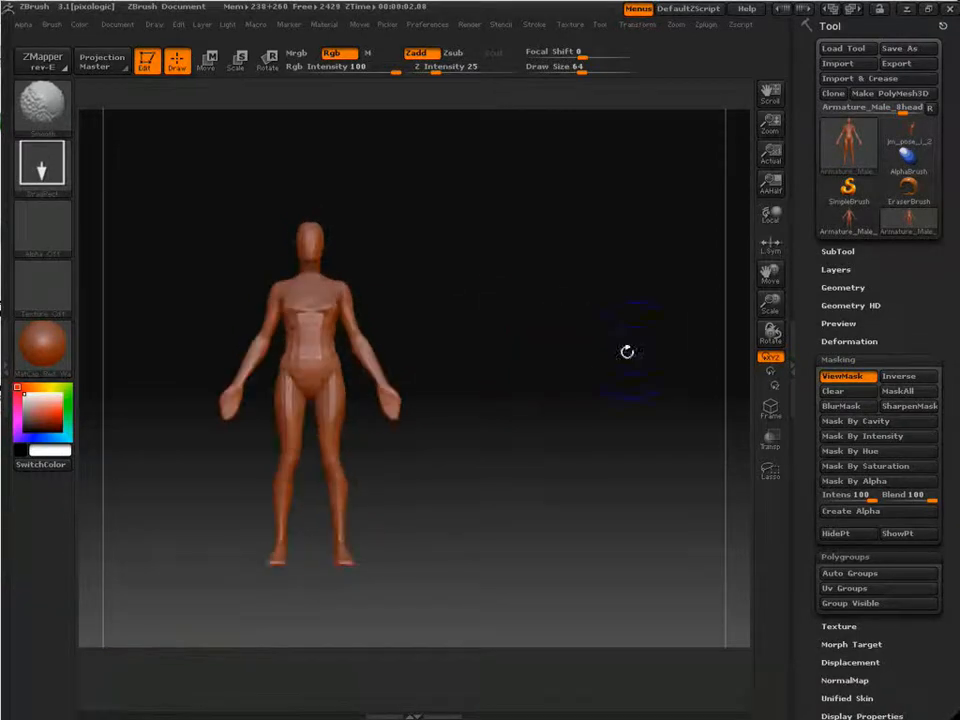
click(848, 216)
click(838, 251)
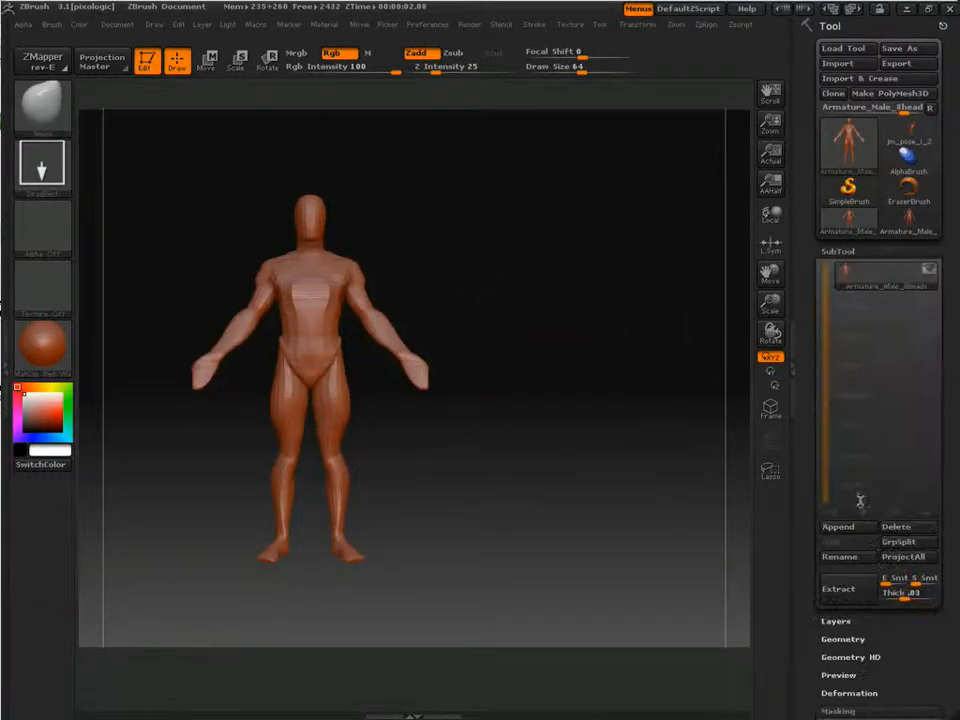
click(838, 526)
click(276, 468)
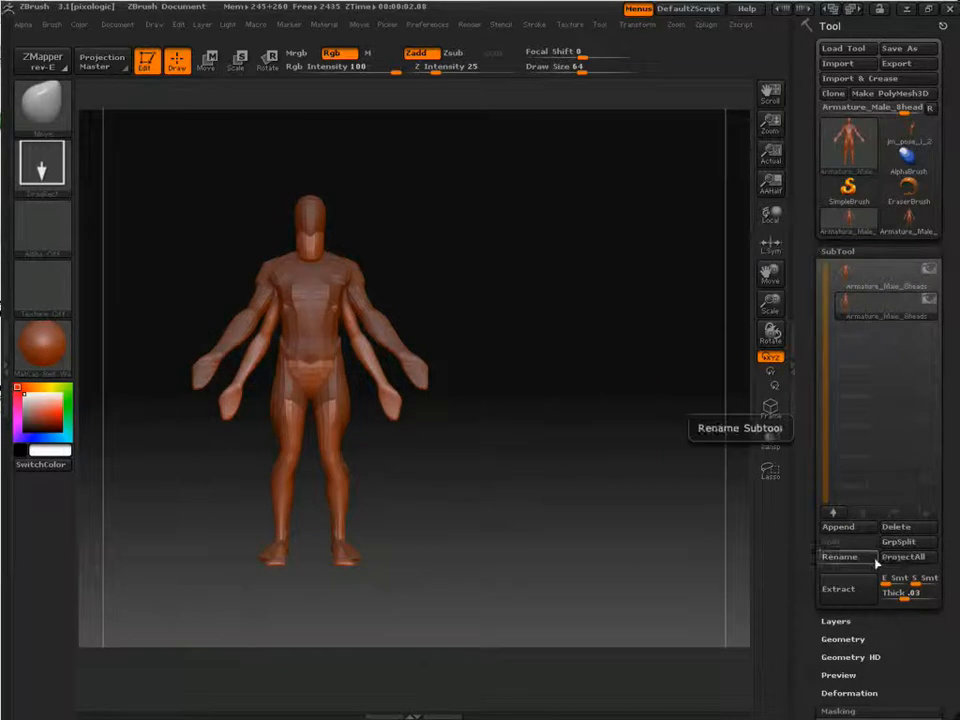
- Rename the second, slimmer armature subtool to Armature_Female_8heads
click(839, 557)
click(727, 579)
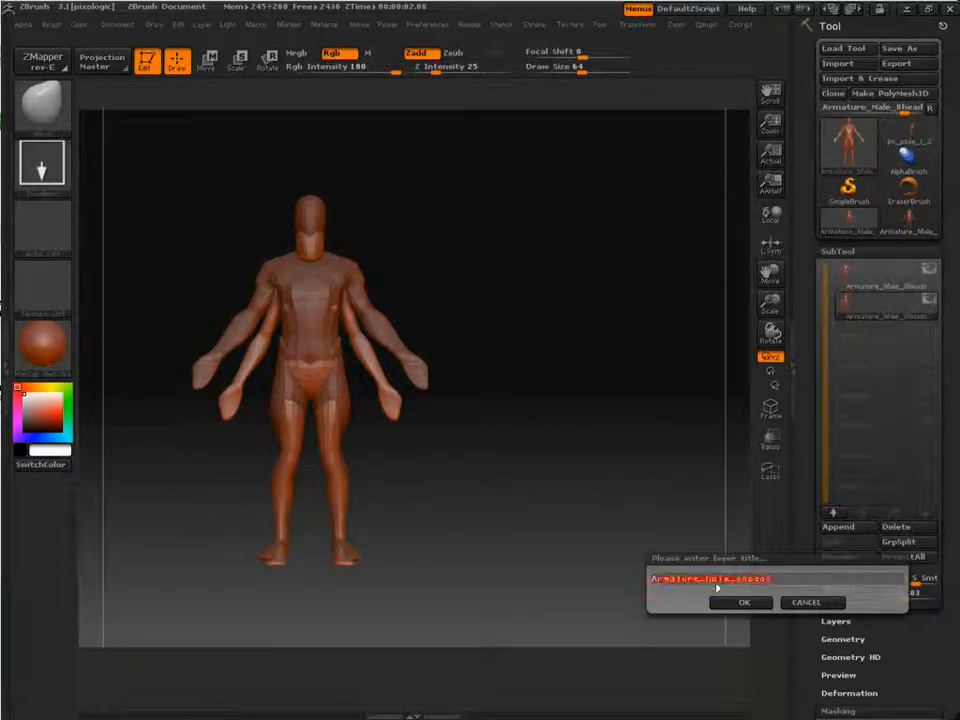
key(Home)
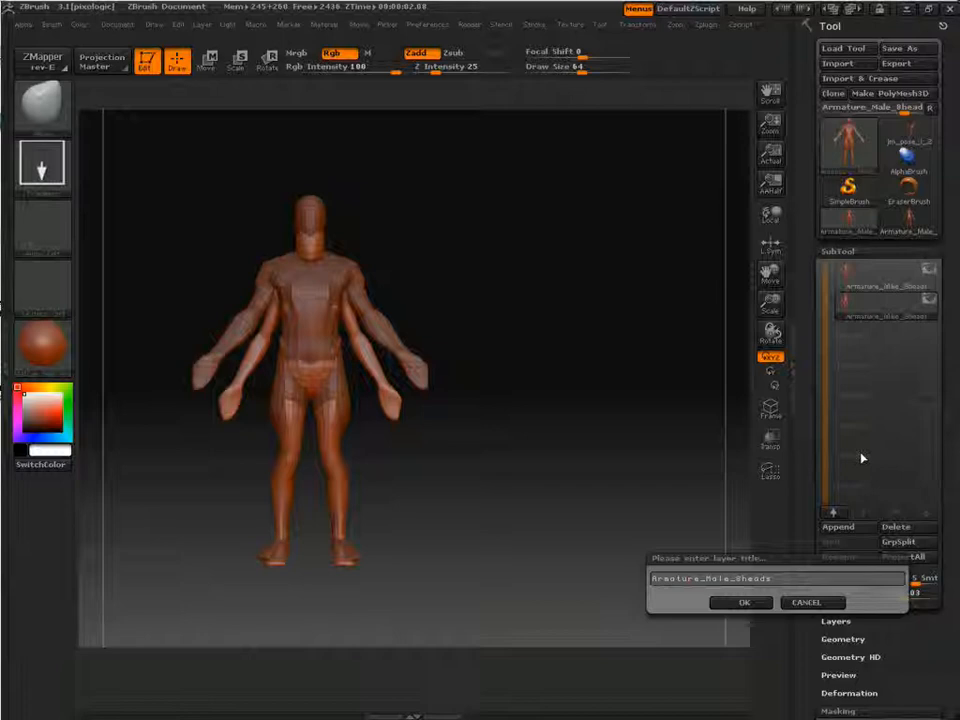
key(Right)
key(Right)
key(Right)
key(Right)
key(Right)
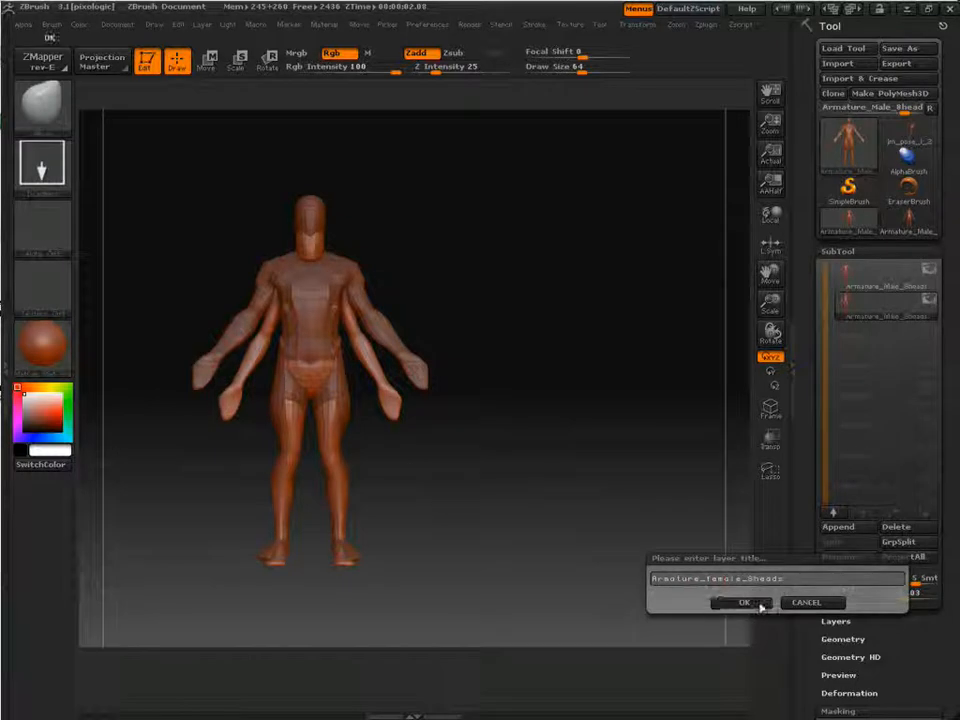
text(em)
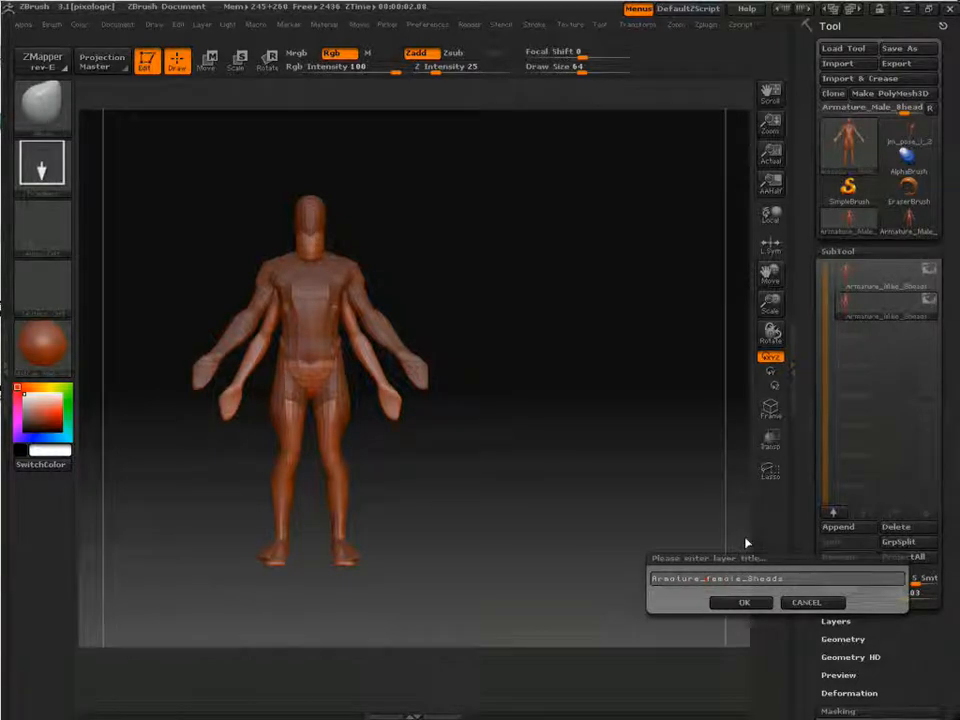
text(.F)
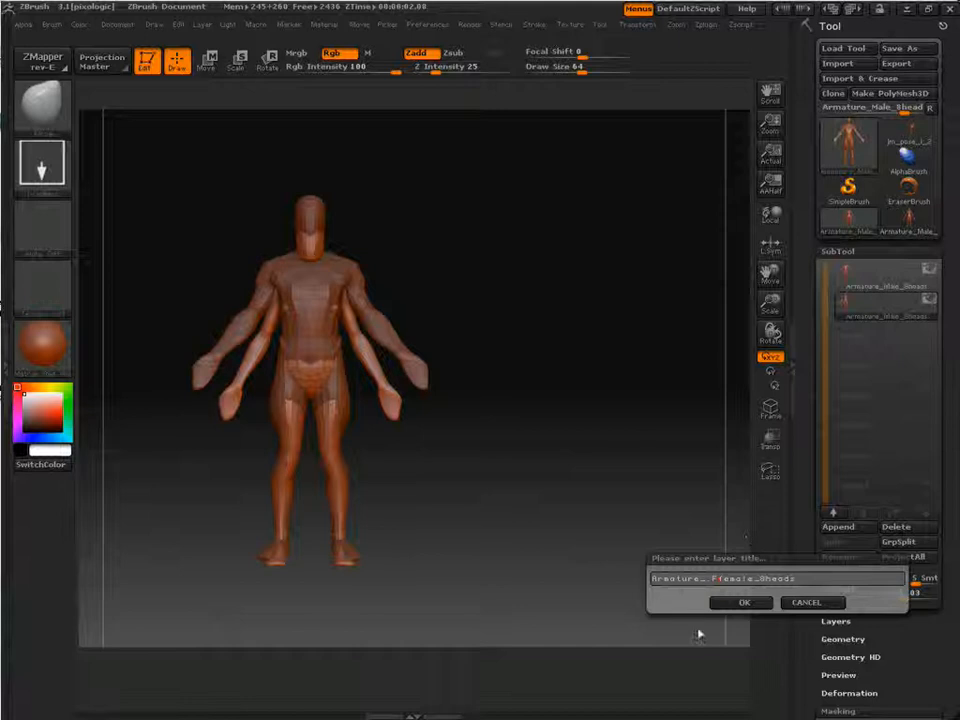
key(Delete)
click(733, 602)
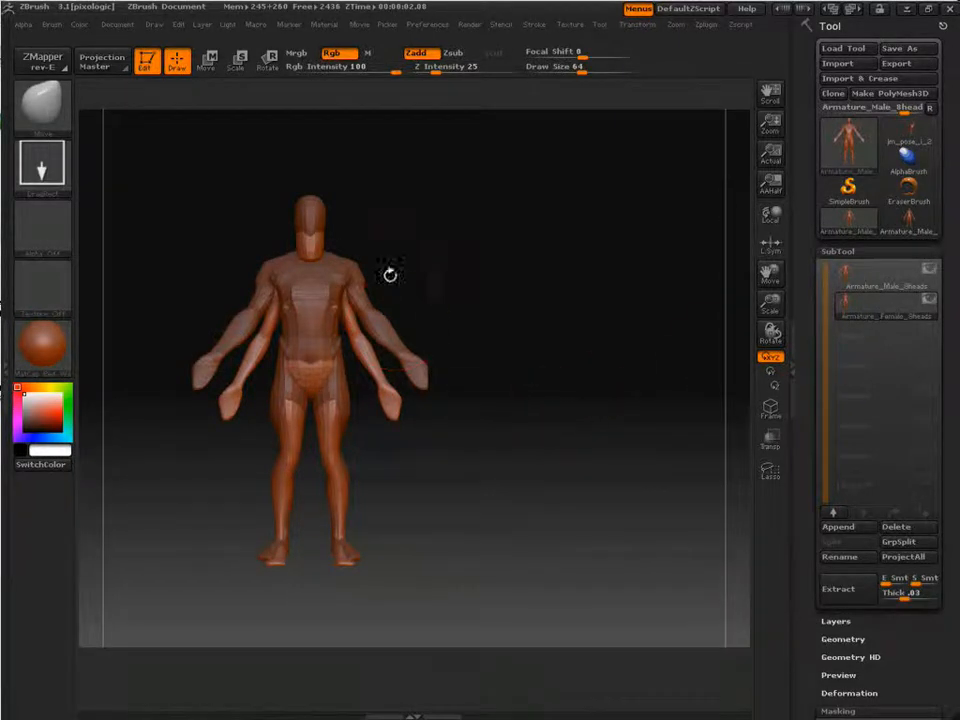
- Move the female armature horizontally out of the male so it stands beside him
click(206, 60)
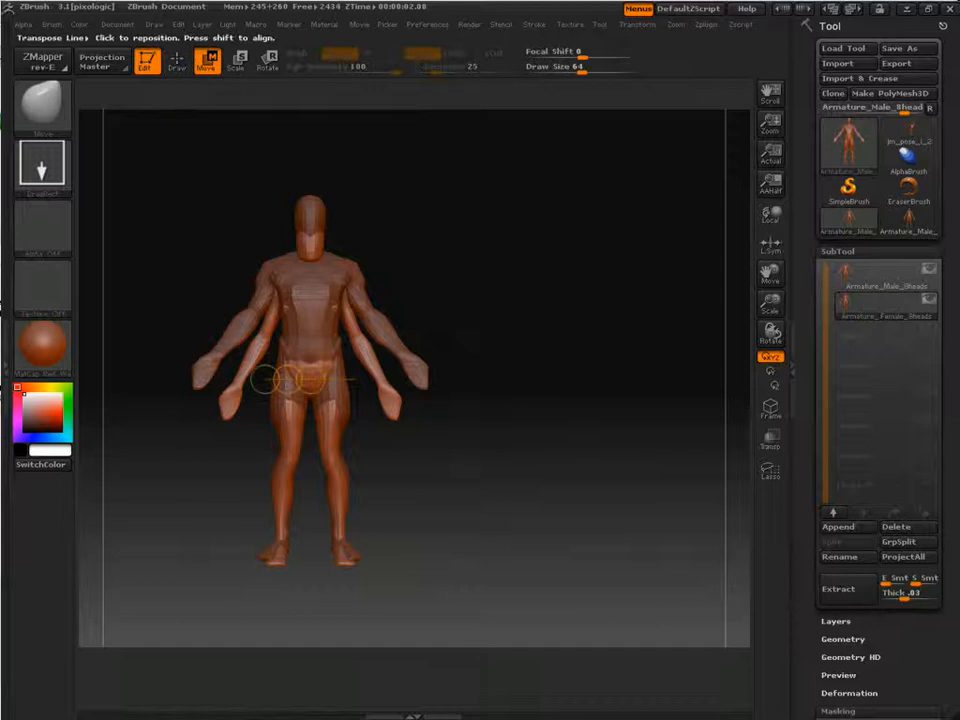
drag(311, 315, 439, 315)
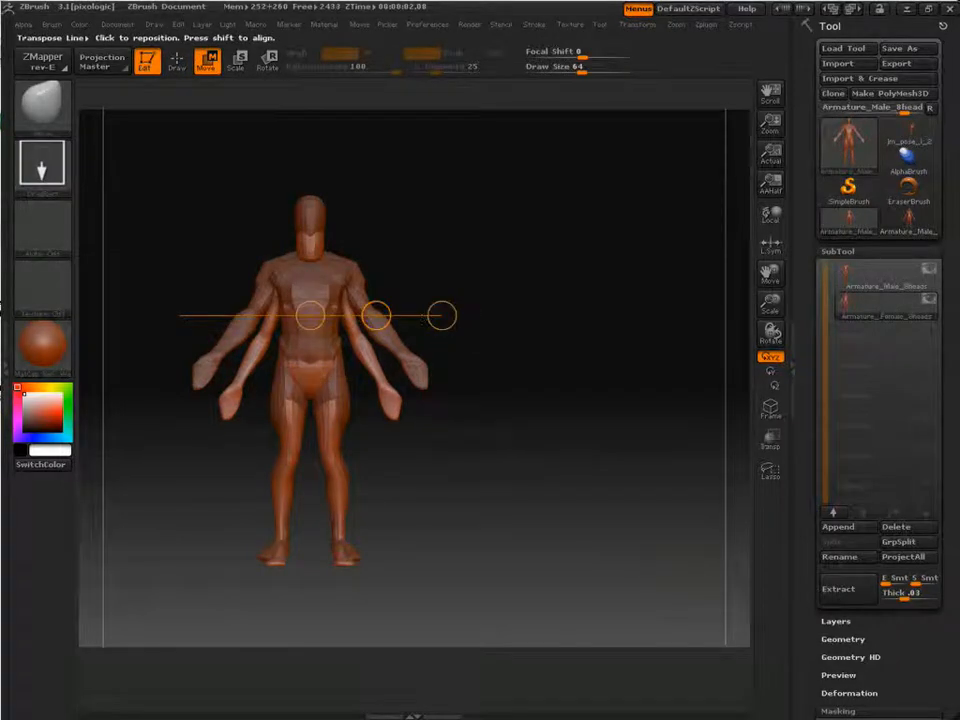
drag(376, 315, 471, 317)
key(ctrl+z)
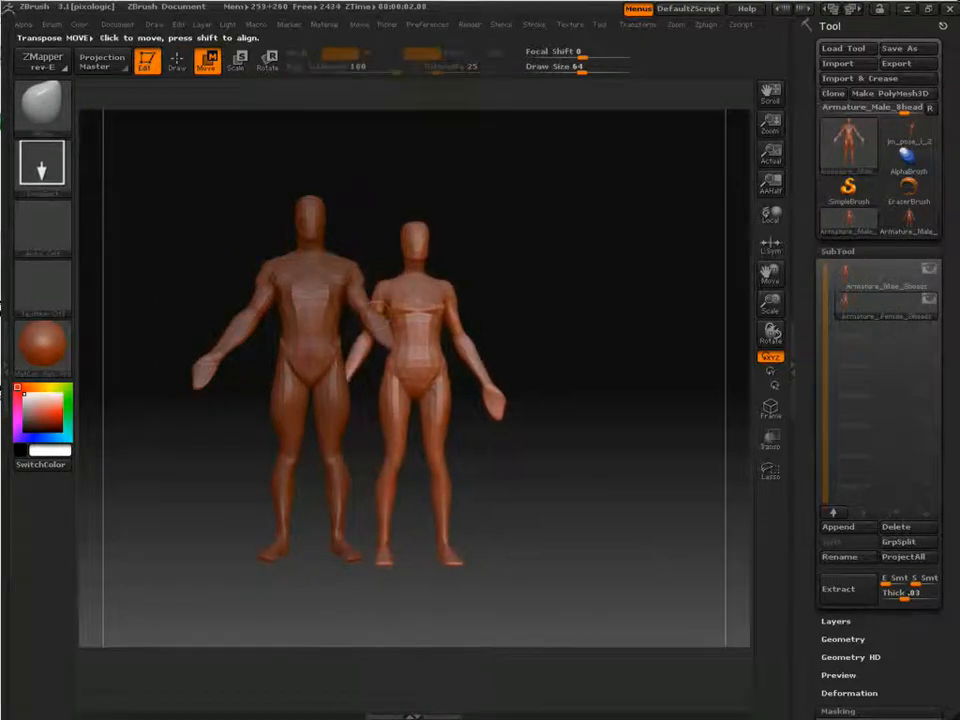
- Select the male subtool and shift it sideways away from the female to widen the gap between the figures
click(868, 280)
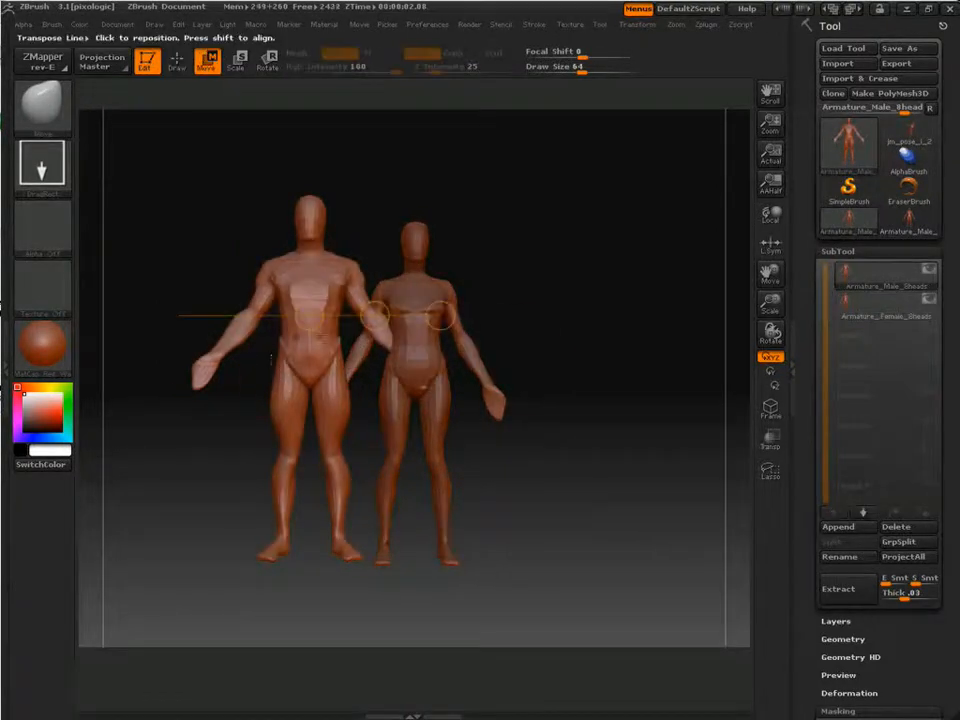
drag(374, 316, 291, 314)
alt+drag(322, 258, 394, 258)
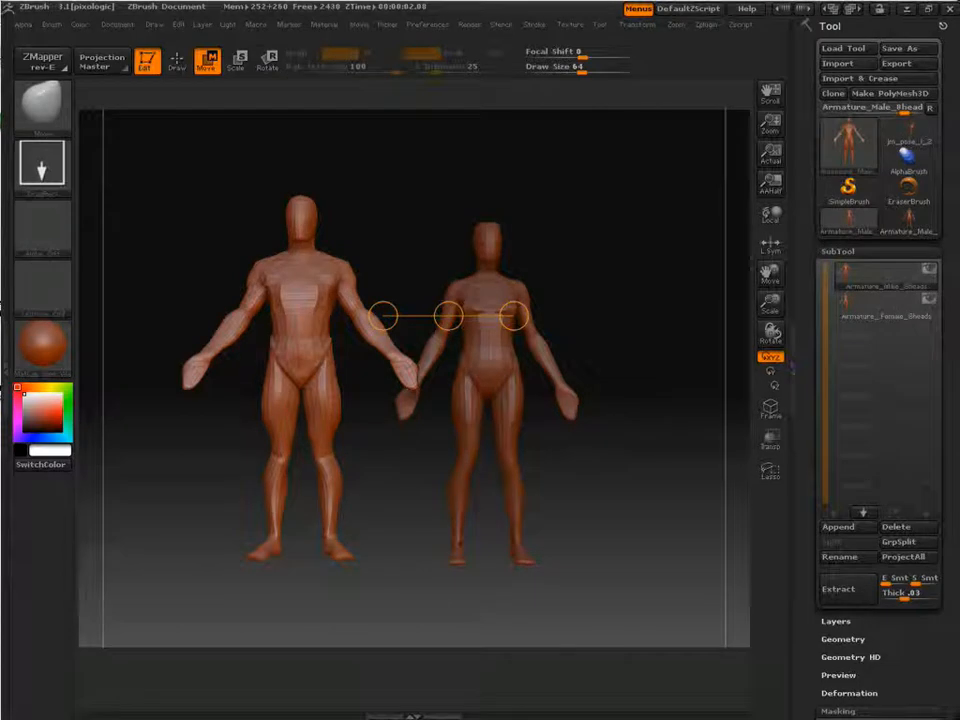
- Activate symmetry and turn on local symmetry for the male armature
click(177, 60)
click(636, 24)
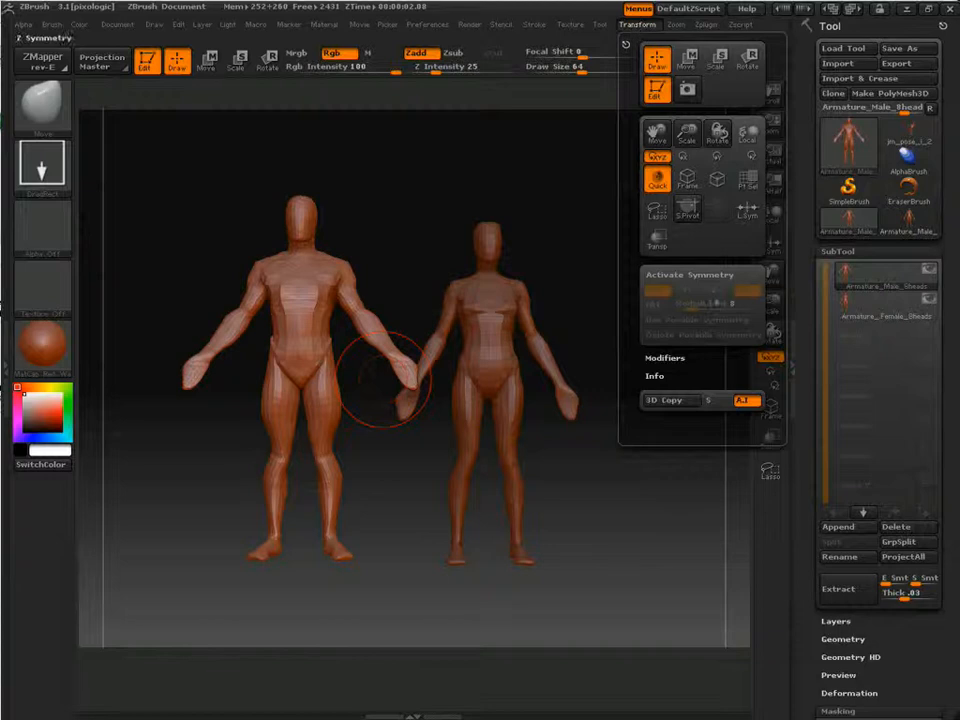
click(690, 274)
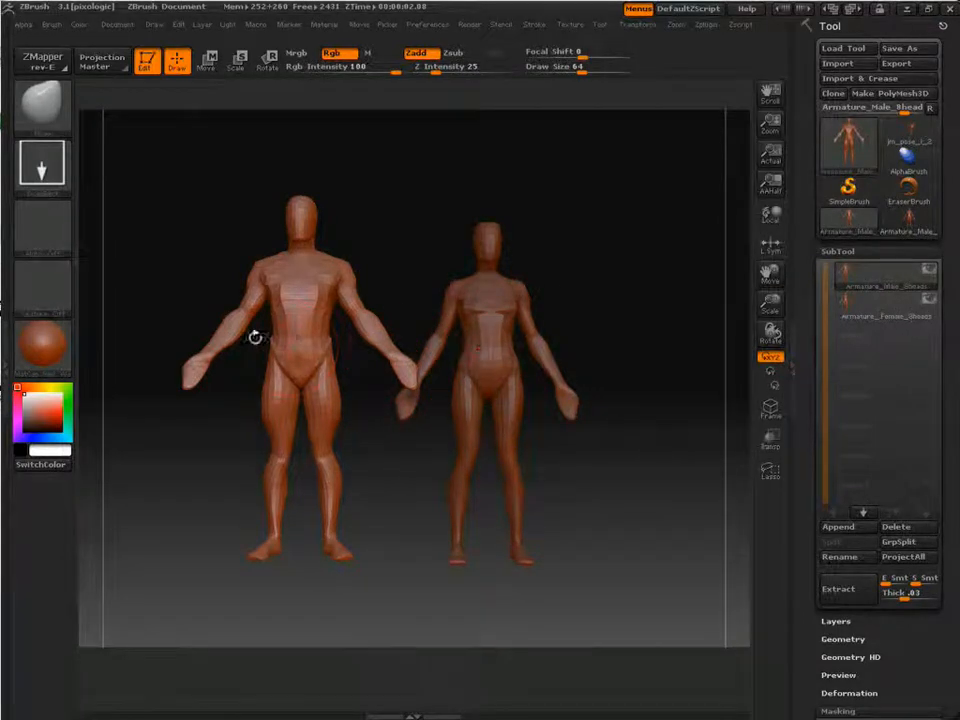
click(770, 244)
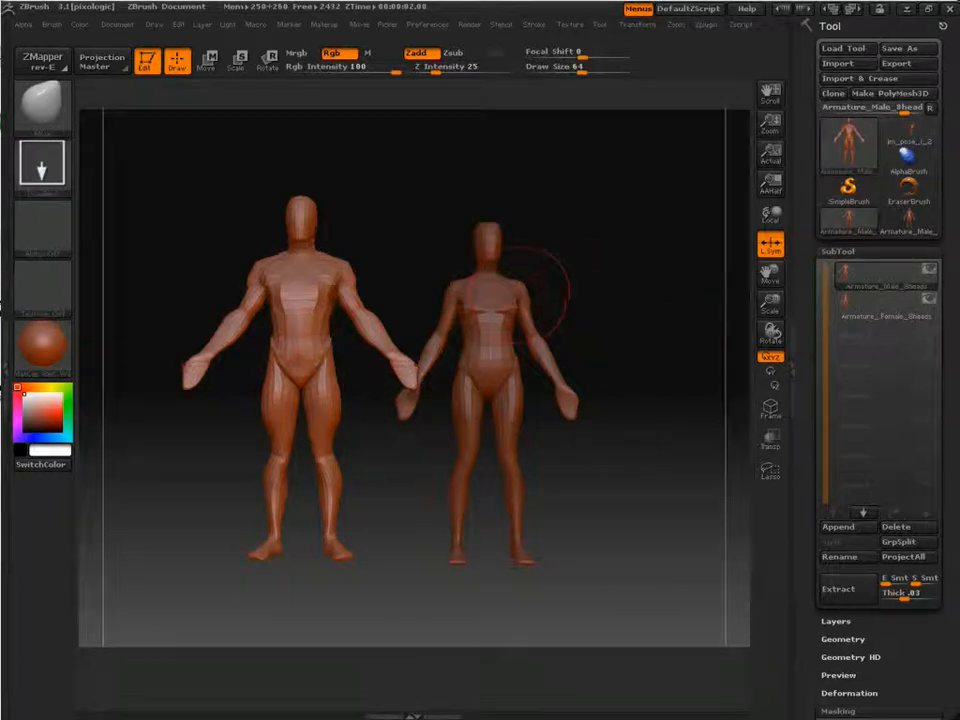
- In Rotate mode, mask the male's hips and legs and hide the female subtool
alt+drag(649, 287, 682, 287)
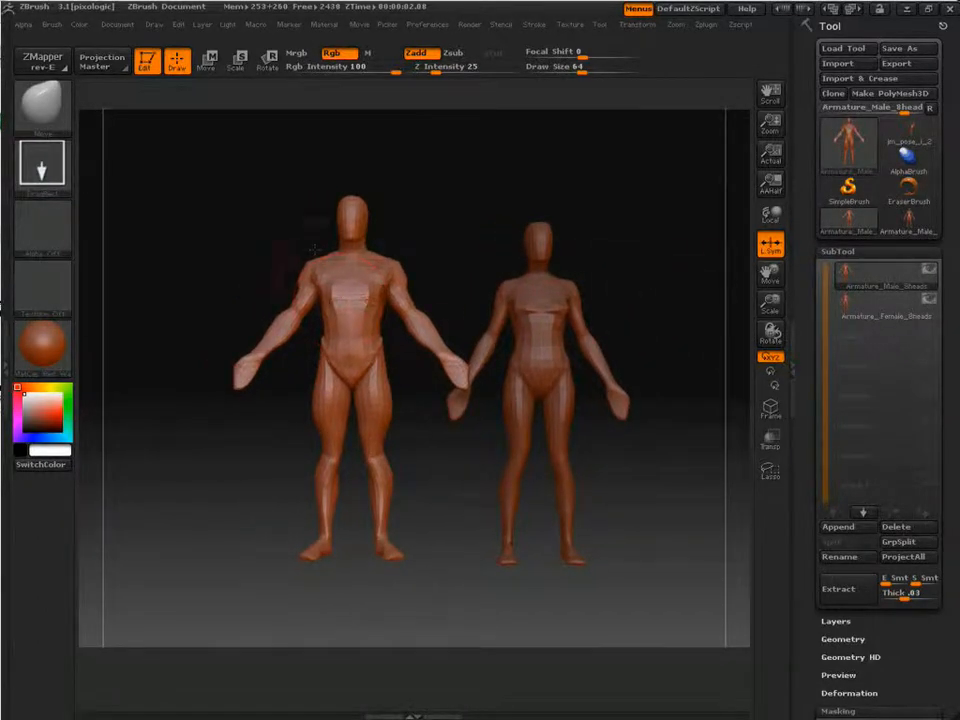
key(r)
ctrl+drag(349, 292, 355, 275)
drag(487, 218, 294, 192)
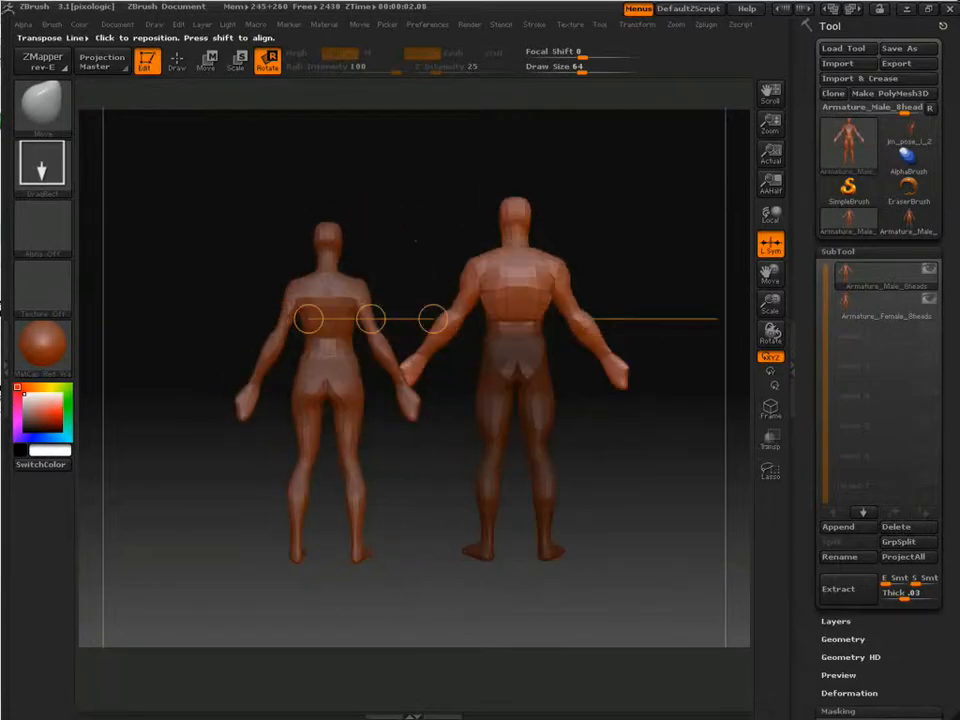
click(929, 299)
- Place a Rotate action line along the male's back from the base of the neck to the waist
alt+drag(621, 219, 562, 336)
alt+drag(689, 160, 600, 215)
shift+drag(229, 306, 410, 308)
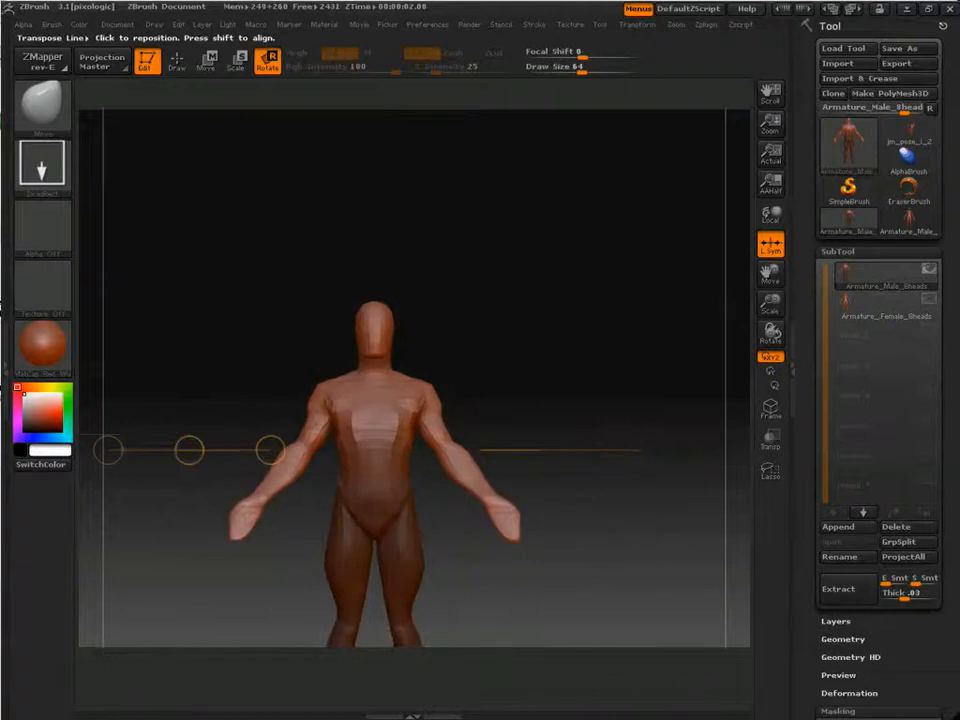
alt+drag(538, 362, 411, 316)
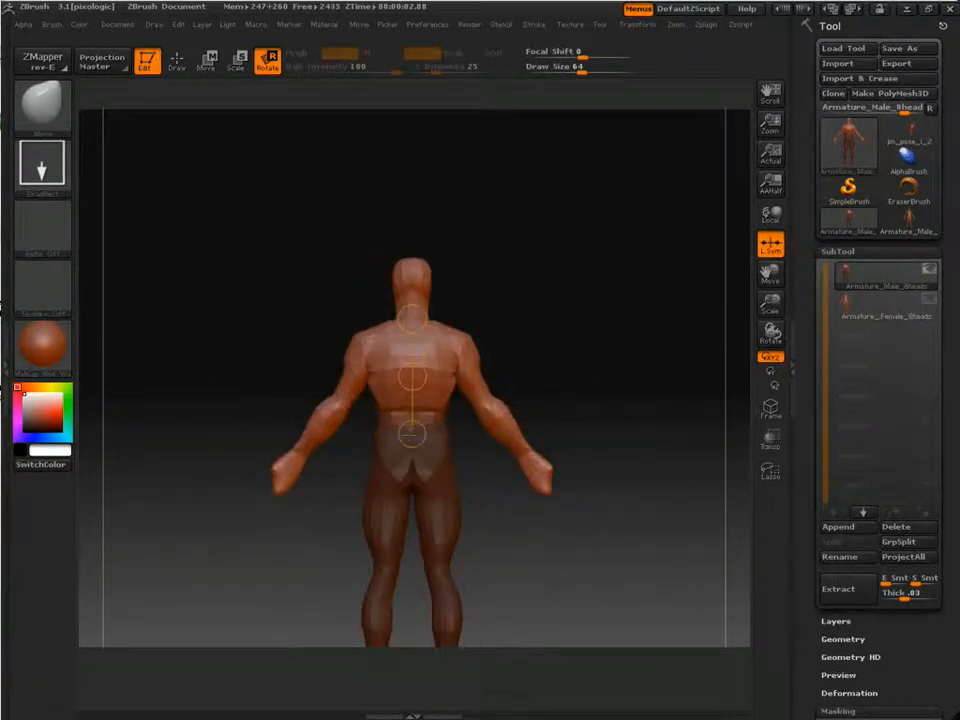
drag(412, 435, 412, 418)
- In side view, shift the action line and its lower end forward so it runs inside the male's torso
drag(561, 311, 415, 322)
alt+drag(553, 339, 560, 410)
alt+drag(610, 250, 550, 400)
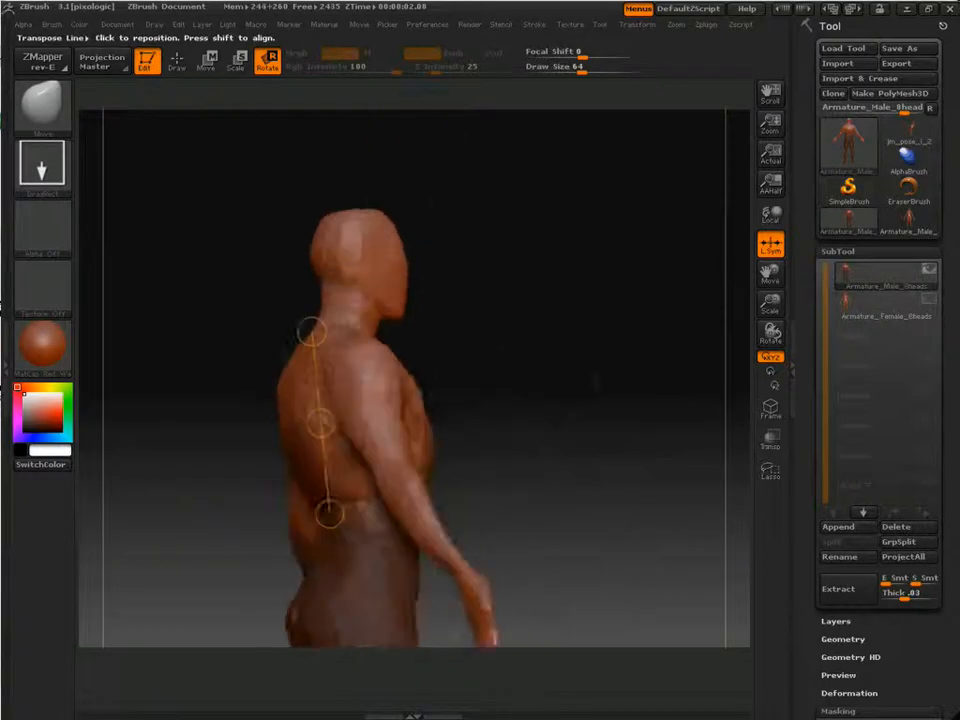
shift+drag(625, 385, 583, 387)
drag(318, 425, 328, 425)
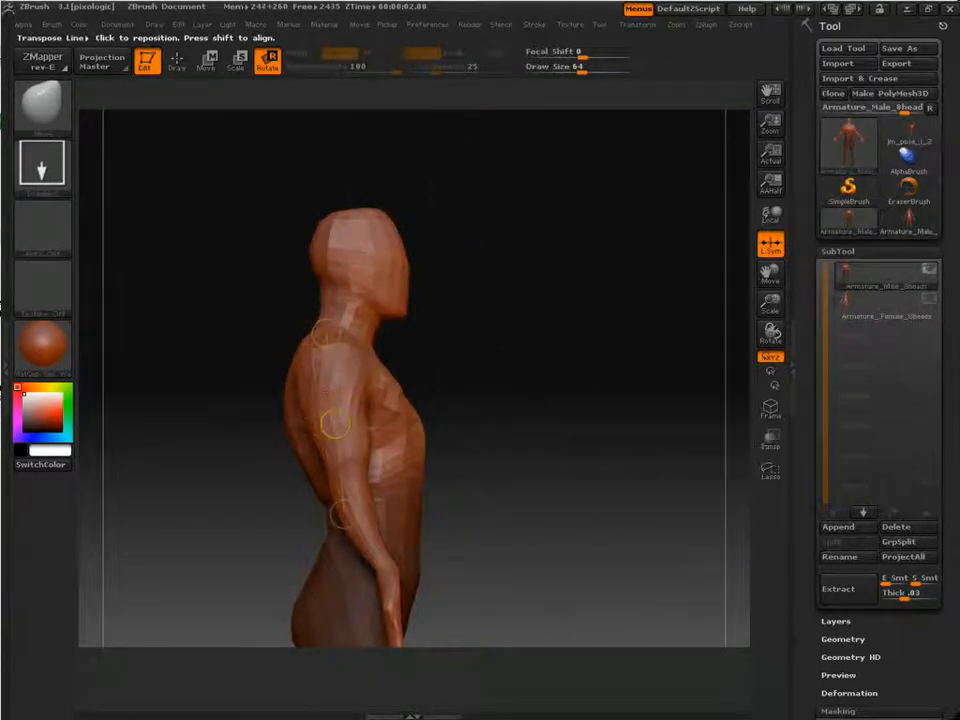
drag(342, 507, 347, 508)
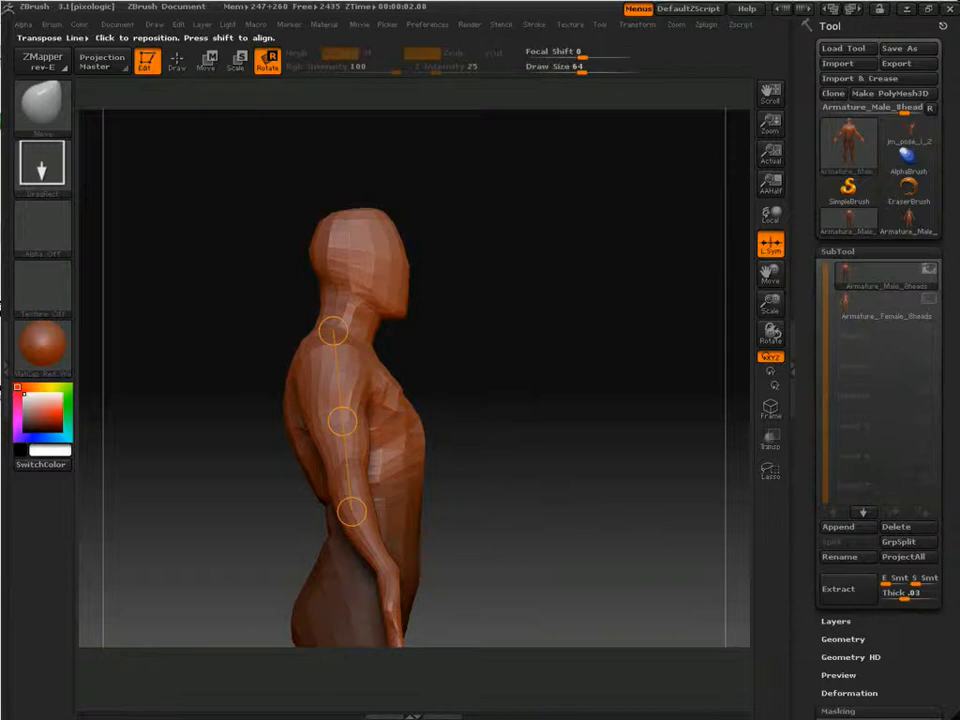
shift+drag(595, 387, 470, 391)
alt+drag(602, 397, 669, 308)
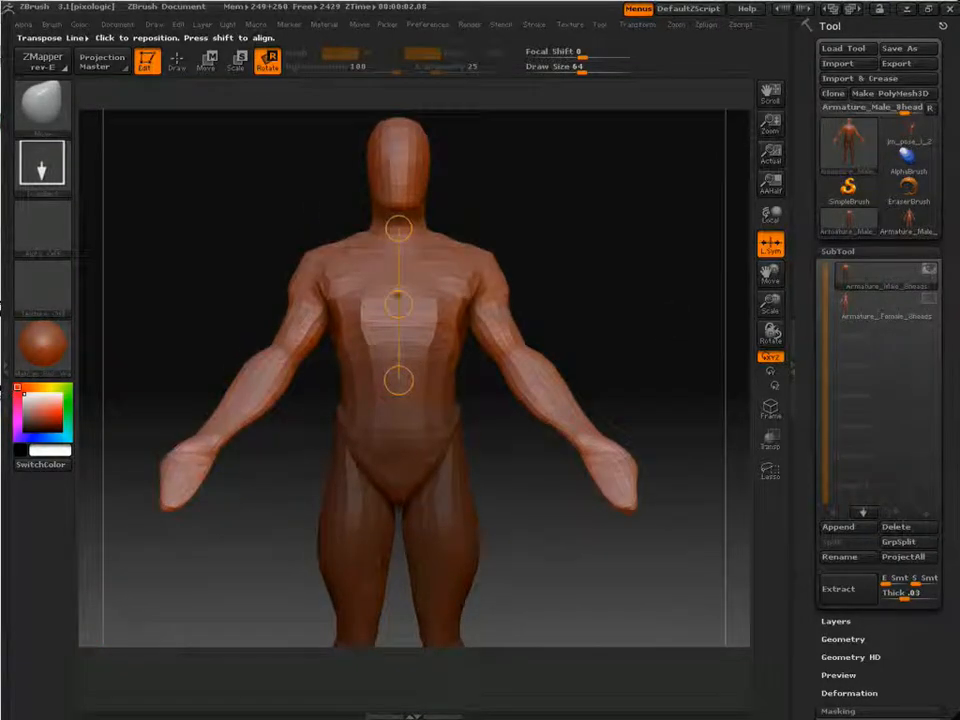
- Try twisting and side-bending the male's upper body about the waist, undoing each rotation
drag(398, 304, 411, 360)
key(ctrl+z)
key(ctrl+z)
mouse_move(398, 304)
mouse_down()
mouse_move(399, 318)
mouse_move(394, 303)
mouse_up()
key(ctrl+z)
drag(398, 227, 452, 248)
key(ctrl+z)
- Sharpen the mask edge across the male's waist, testing it with sideways bends of the upper body that are undone
click(375, 407)
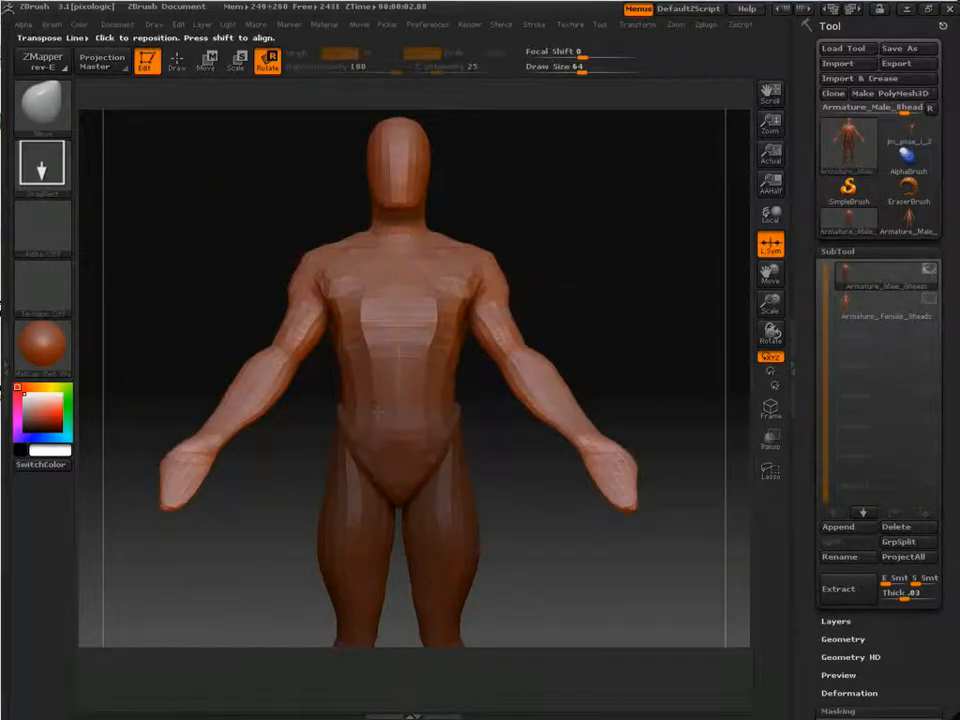
mouse_move(398, 227)
mouse_down()
mouse_move(362, 236)
mouse_move(386, 229)
mouse_up()
key(ctrl+z)
ctrl+alt+click(374, 406)
ctrl+click(376, 408)
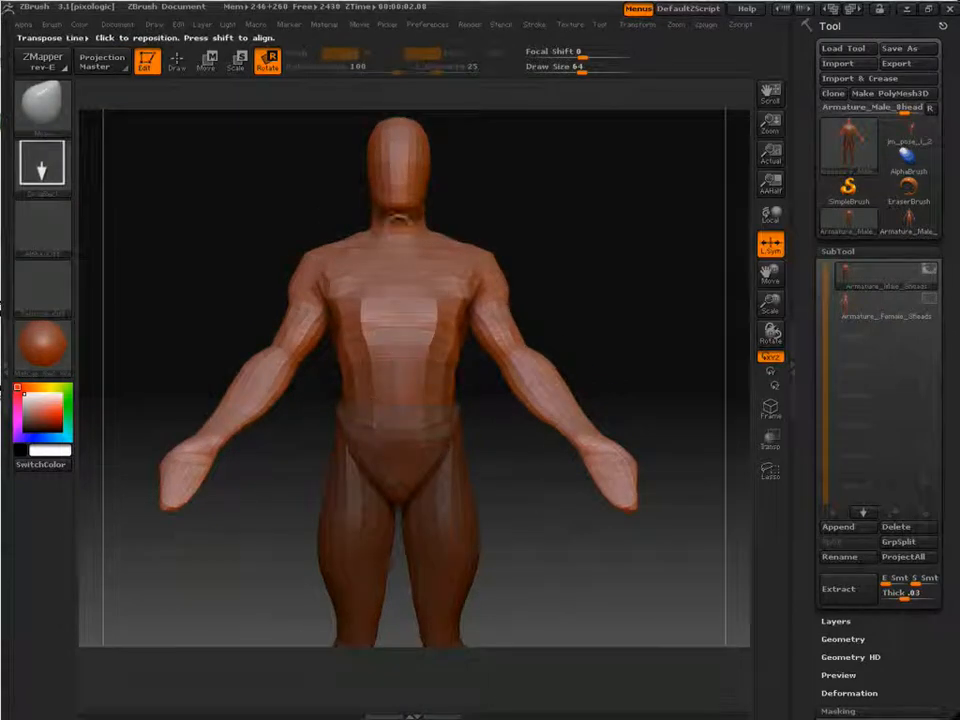
drag(398, 227, 340, 238)
key(ctrl+z)
- Lower the action line's pivot to the pelvis and try bending the upper body sideways, undoing the bend
drag(407, 406, 396, 439)
drag(398, 227, 262, 276)
alt+drag(634, 366, 607, 304)
key(ctrl+z)
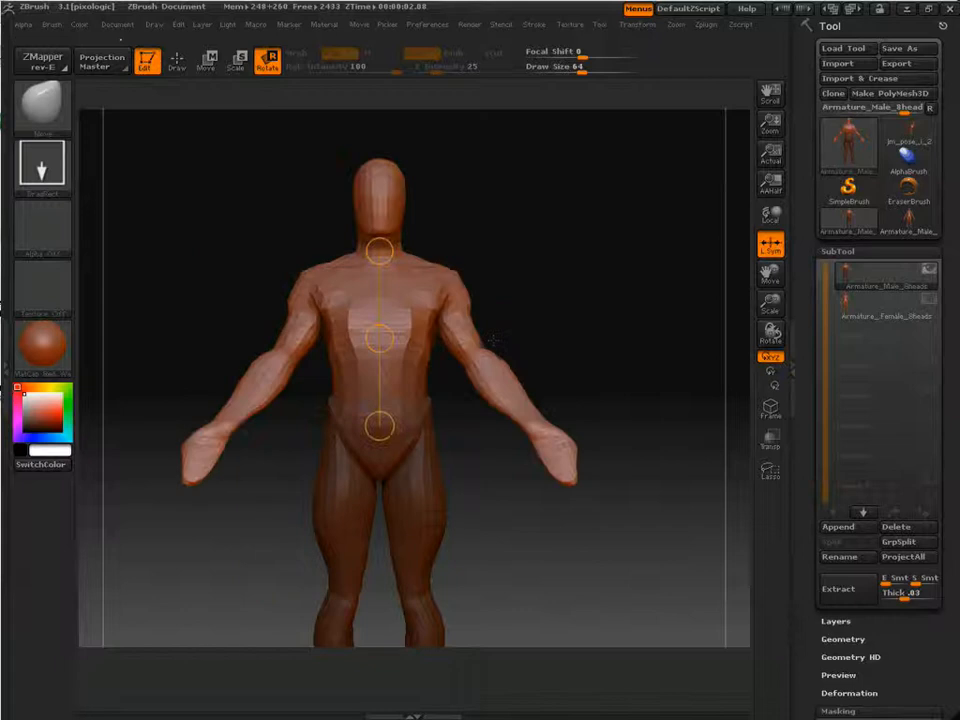
- Raise the action line's lower end to the base of the rib cage and straighten the line along the spine
drag(492, 340, 548, 314)
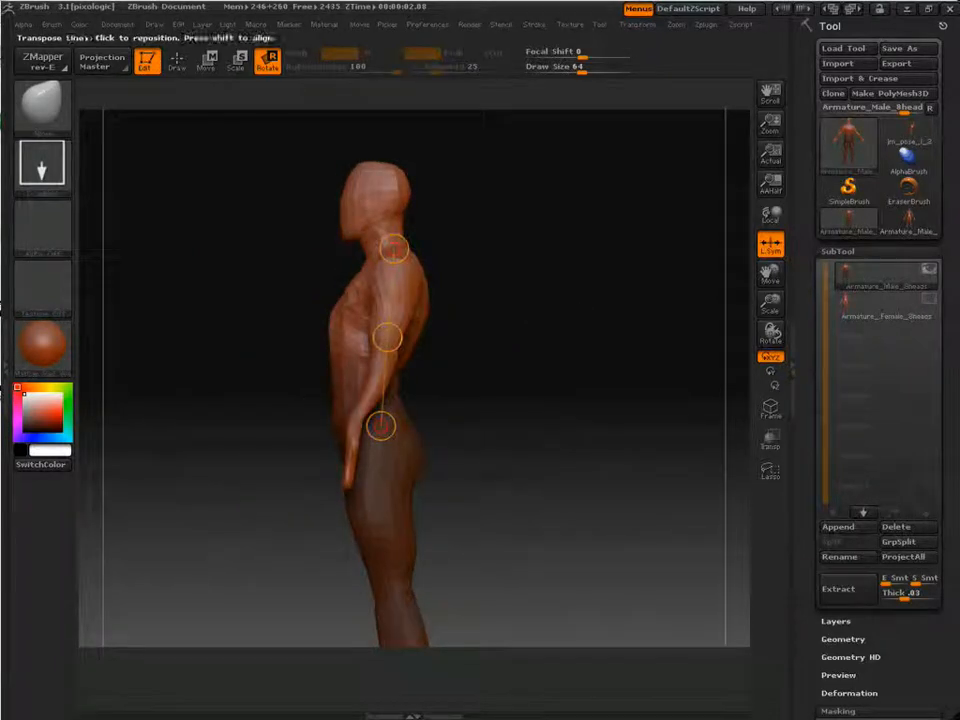
drag(548, 314, 508, 398)
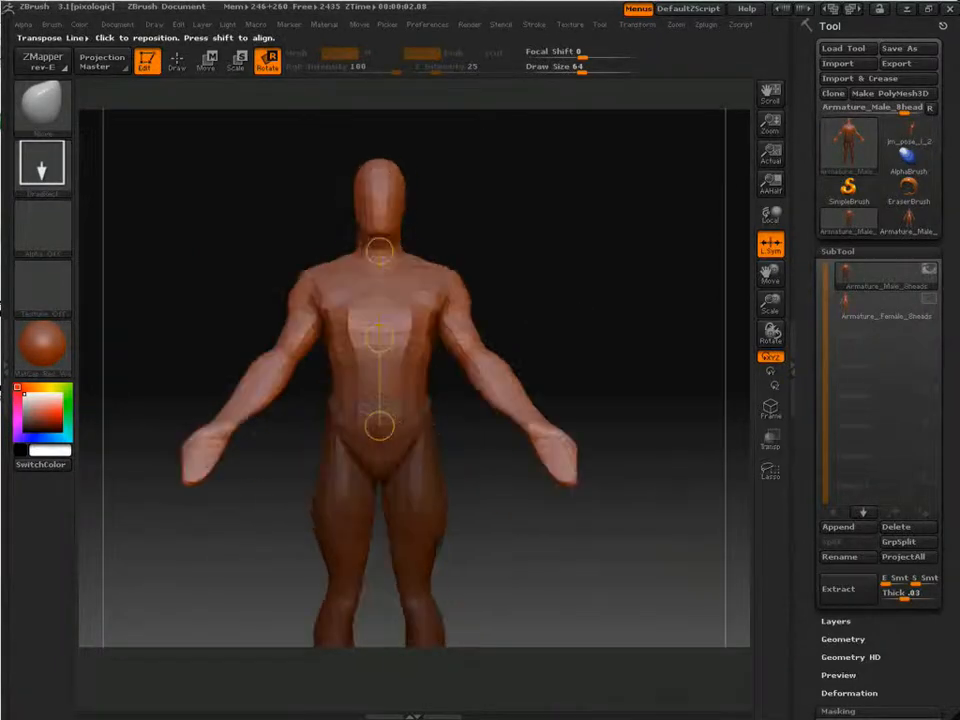
drag(379, 421, 379, 367)
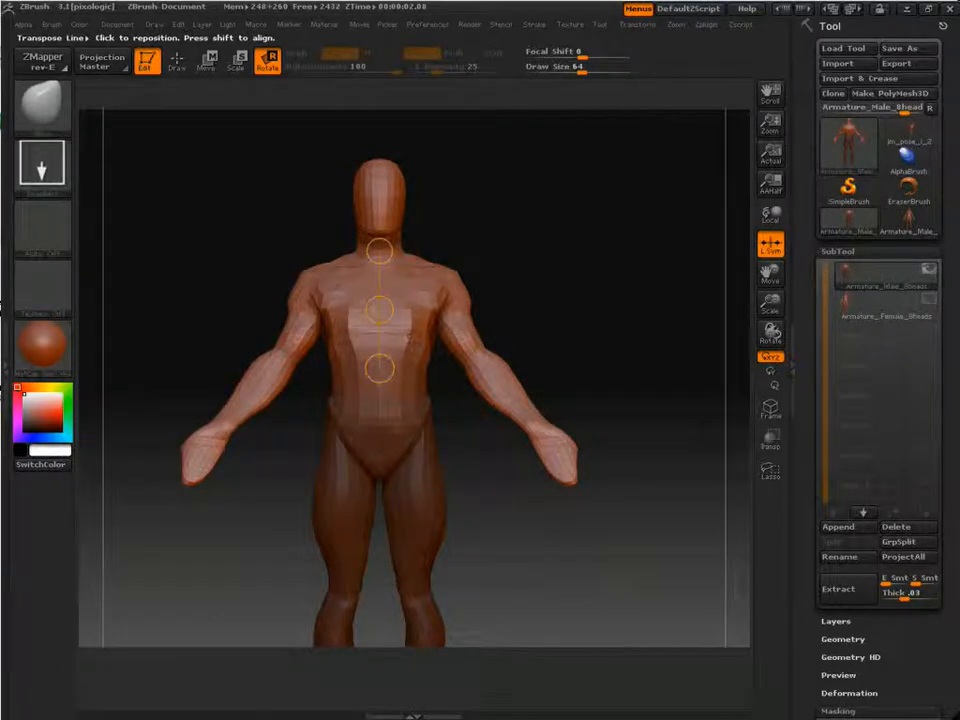
drag(595, 312, 474, 318)
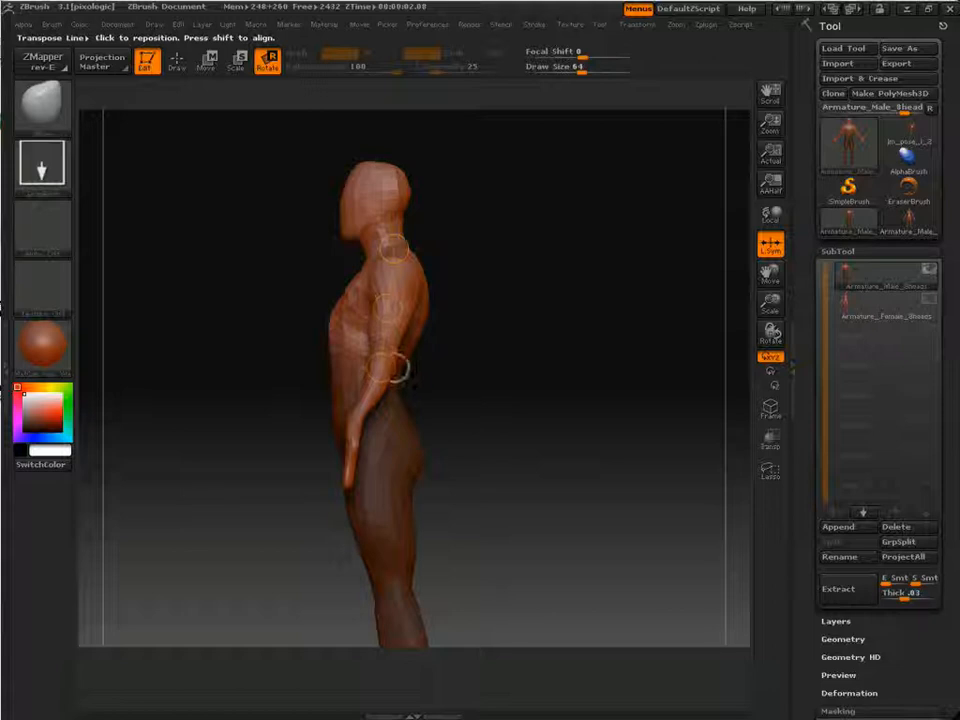
drag(522, 360, 404, 365)
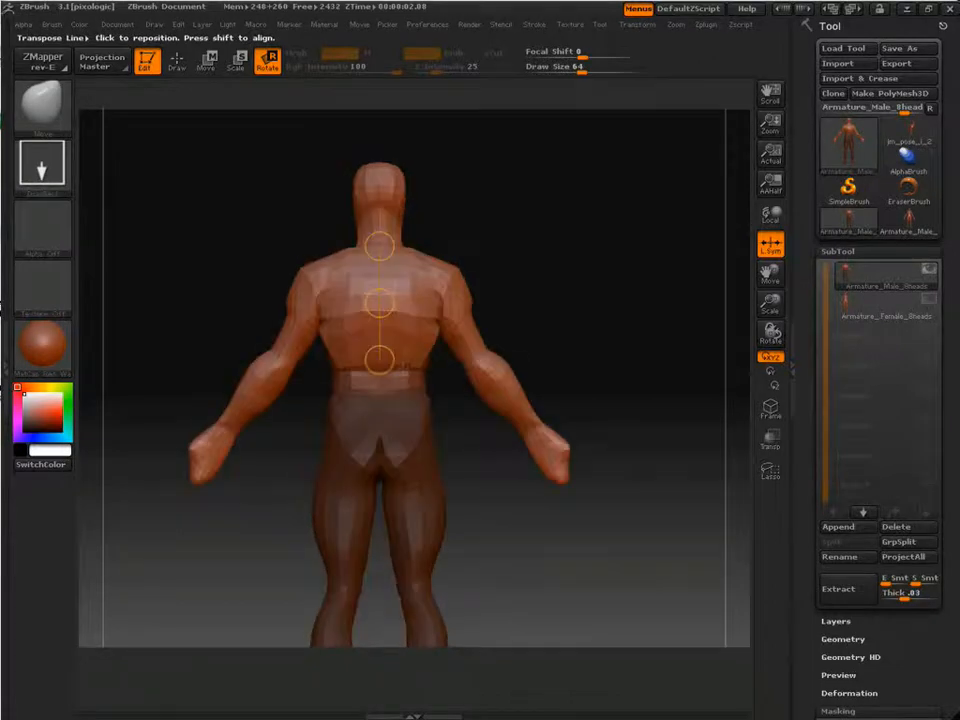
drag(587, 344, 706, 345)
drag(500, 364, 616, 364)
drag(379, 306, 366, 305)
mouse_move(373, 239)
mouse_down()
mouse_move(332, 253)
mouse_move(388, 245)
mouse_move(432, 261)
mouse_move(383, 251)
mouse_up()
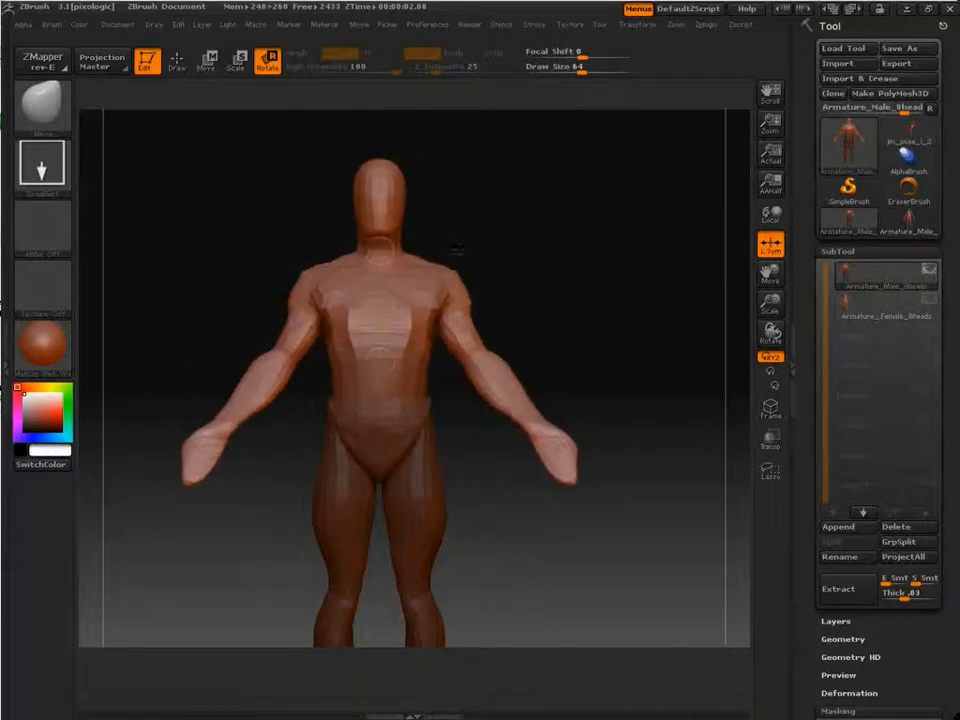
- Try arching the upper body backward and bending it forward in side view, undo the rotations and return to the front
drag(618, 304, 500, 308)
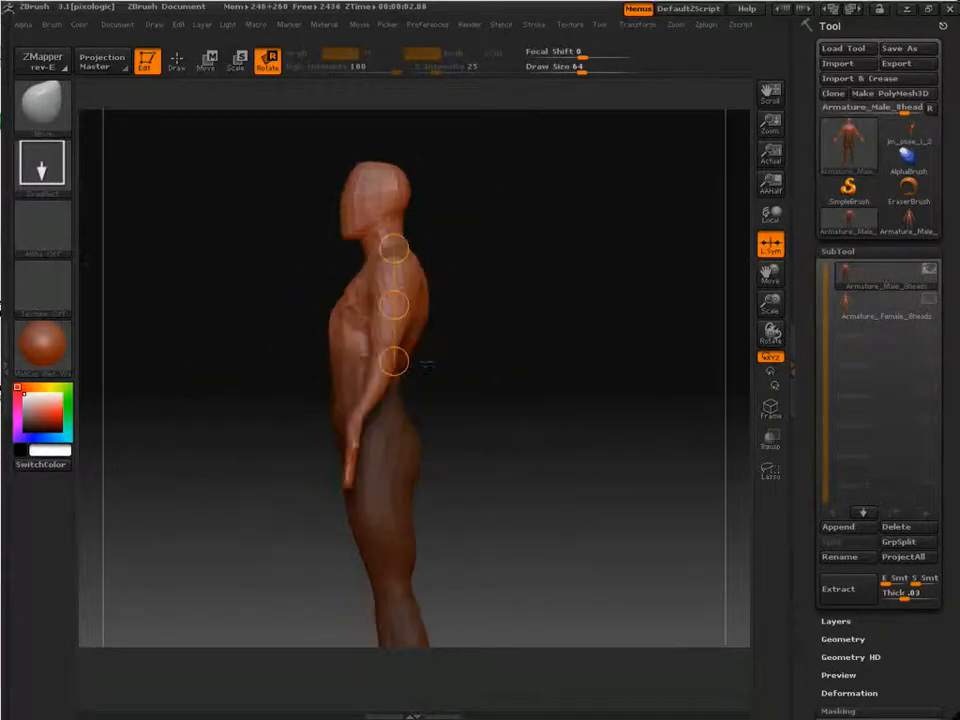
drag(394, 305, 414, 289)
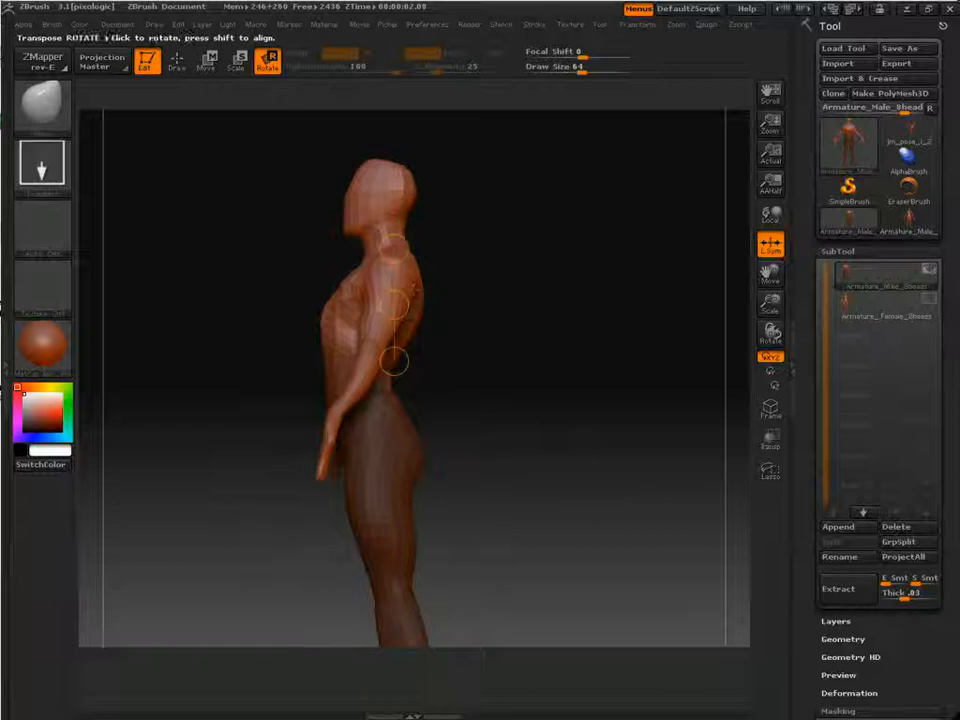
drag(394, 248, 339, 263)
key(ctrl+z)
key(ctrl+z)
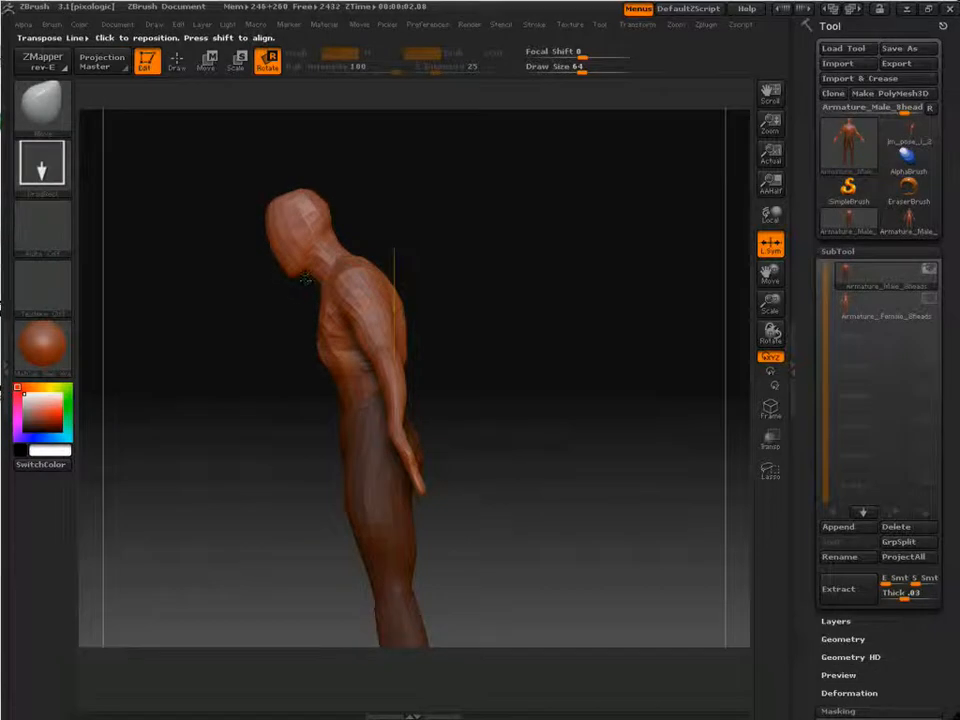
key(ctrl+z)
drag(234, 319, 312, 323)
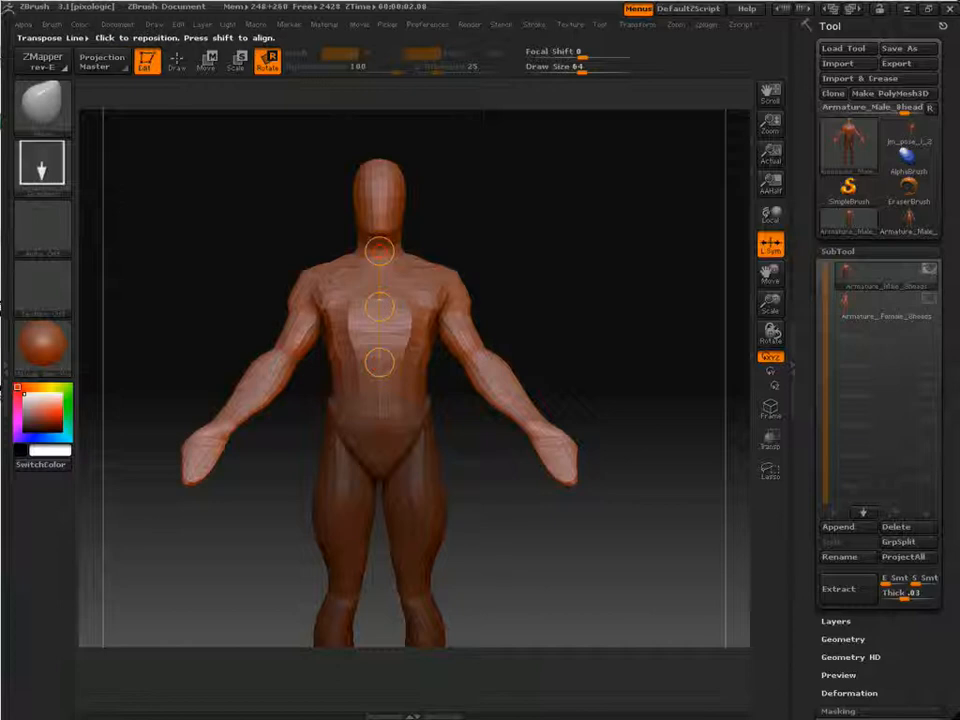
- Try leaning the male's upper body back, shifting it down at the waist and rotating it in side view, and undo the changes
drag(641, 318, 368, 356)
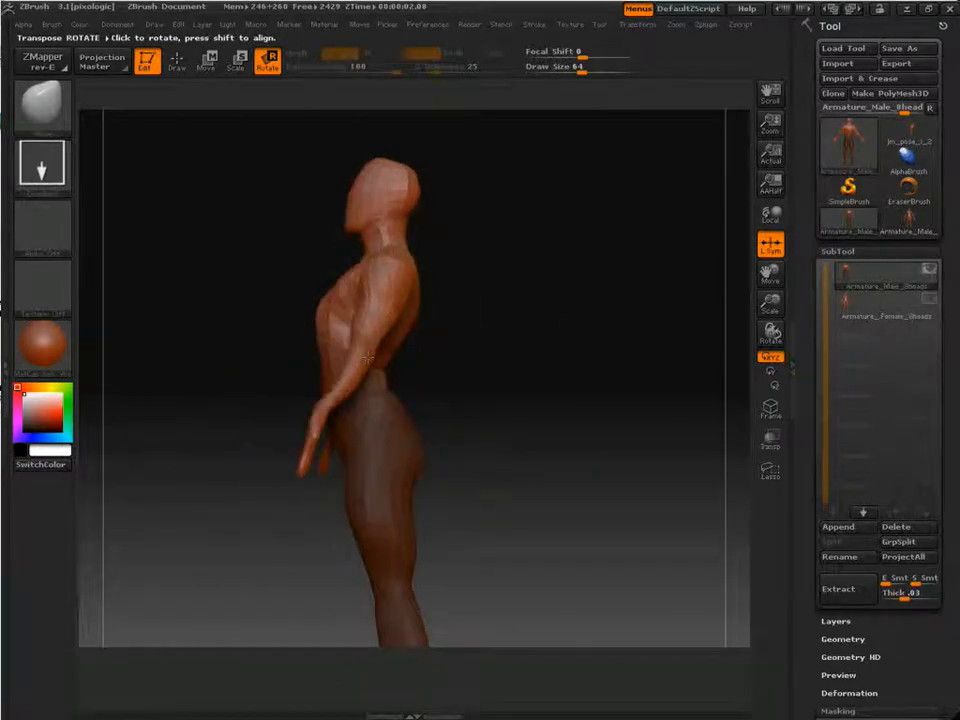
mouse_move(407, 248)
mouse_down()
mouse_move(470, 285)
mouse_move(490, 315)
mouse_move(446, 265)
mouse_move(402, 250)
mouse_up()
click(206, 62)
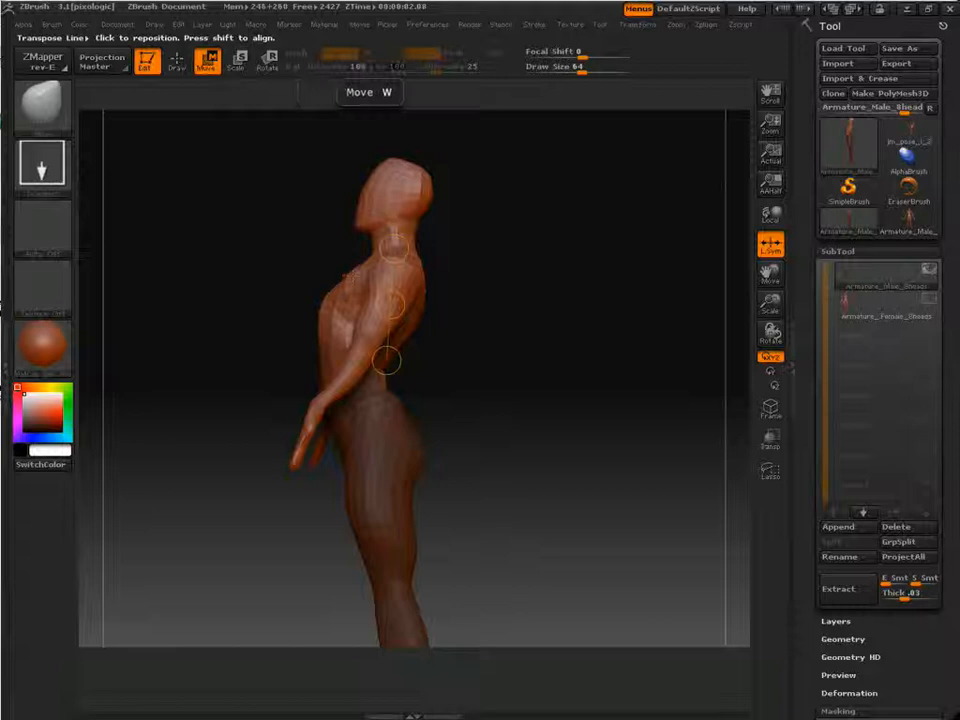
mouse_move(390, 303)
mouse_down()
mouse_move(395, 318)
mouse_move(390, 312)
mouse_up()
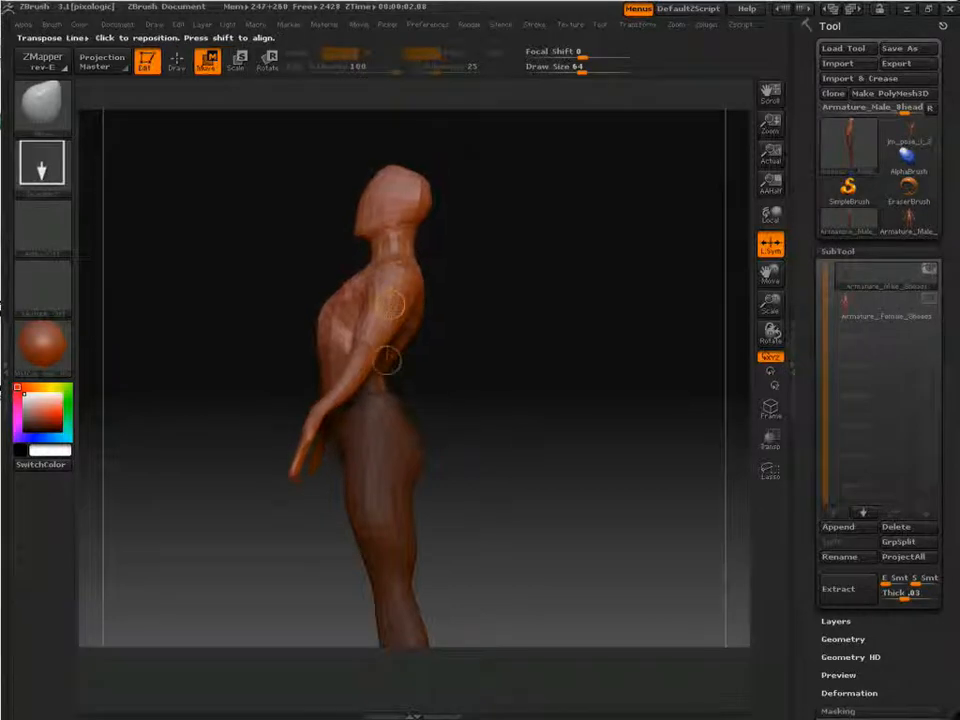
click(269, 64)
drag(394, 248, 385, 240)
key(ctrl+z)
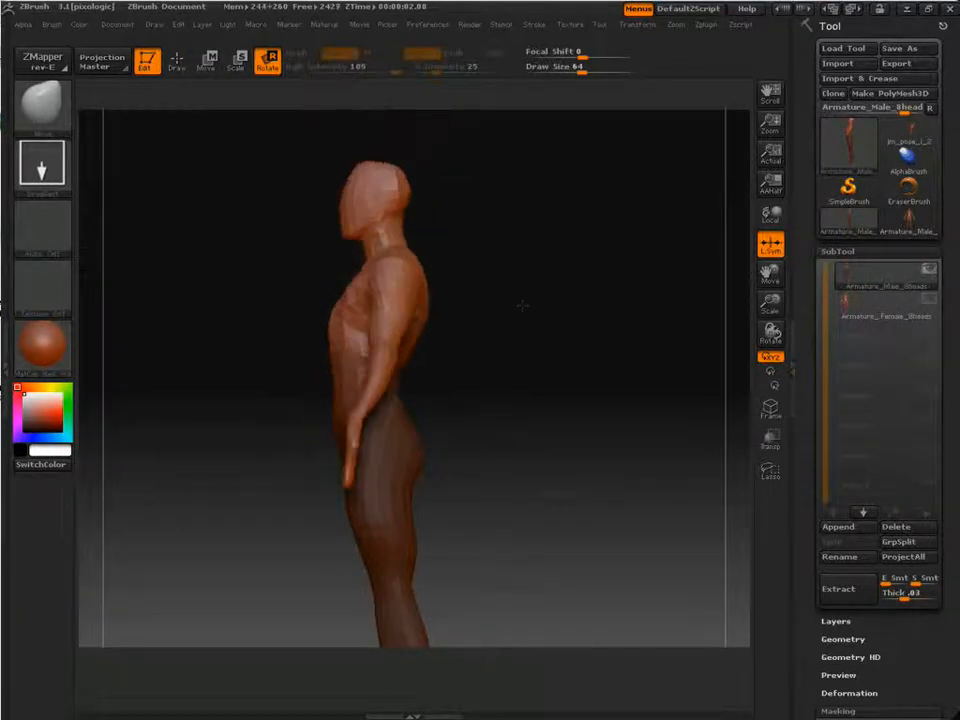
- Check the male's stance from the front and side, showing the female subtool beside him and hiding it again
drag(547, 322, 670, 339)
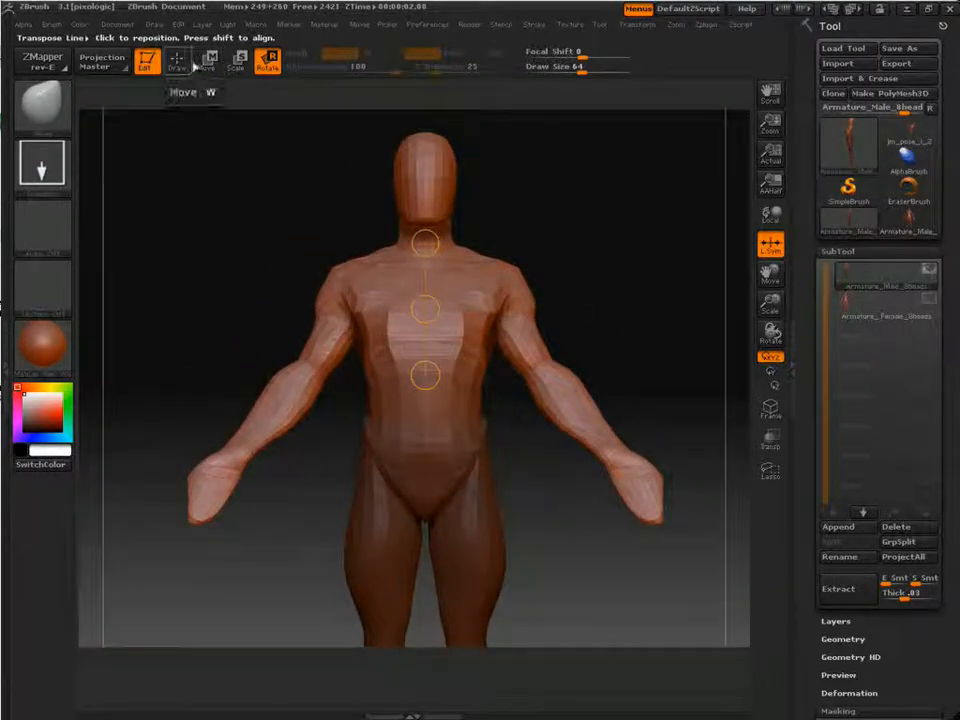
alt+drag(628, 255, 561, 263)
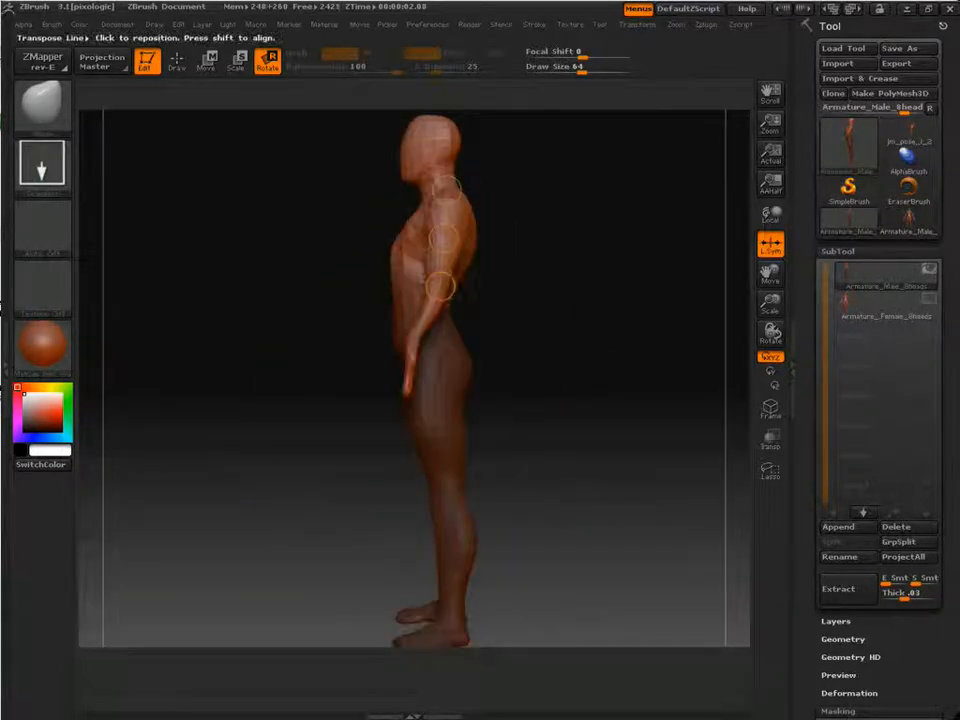
shift+drag(362, 268, 400, 252)
click(926, 300)
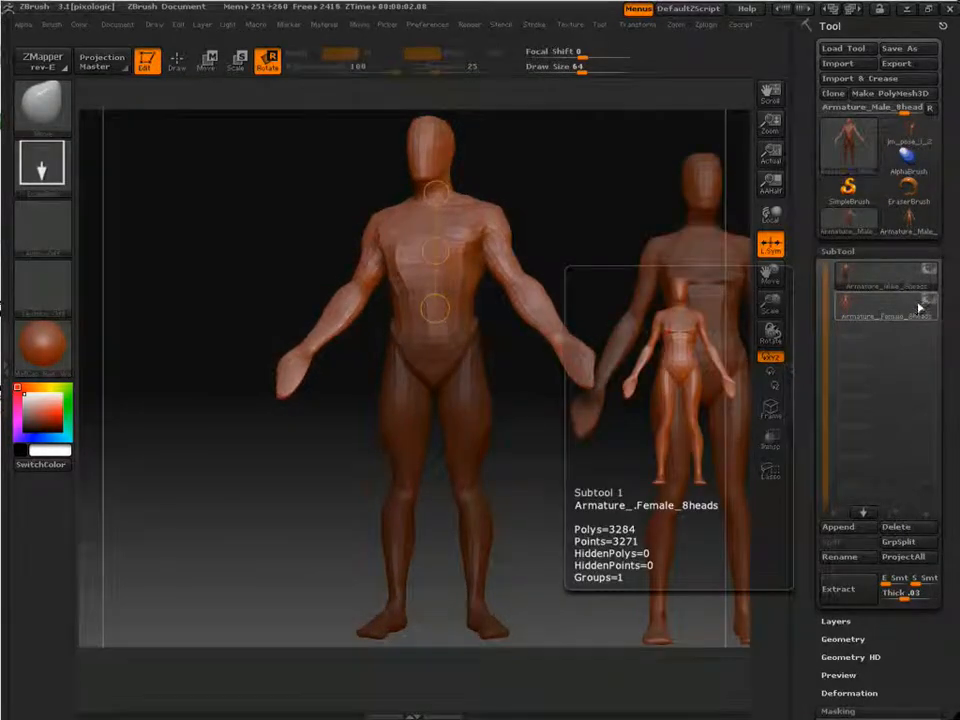
click(932, 303)
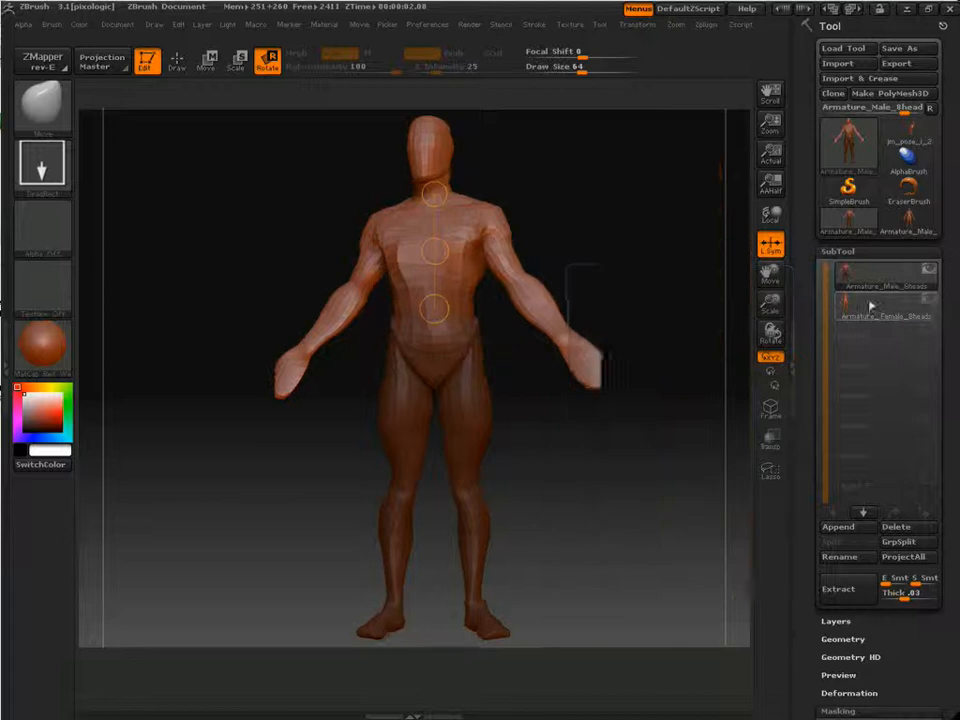
- Spin the whole unmasked male to one side, and twist his upper body back toward the front with pelvis and legs masked
drag(660, 260, 606, 338)
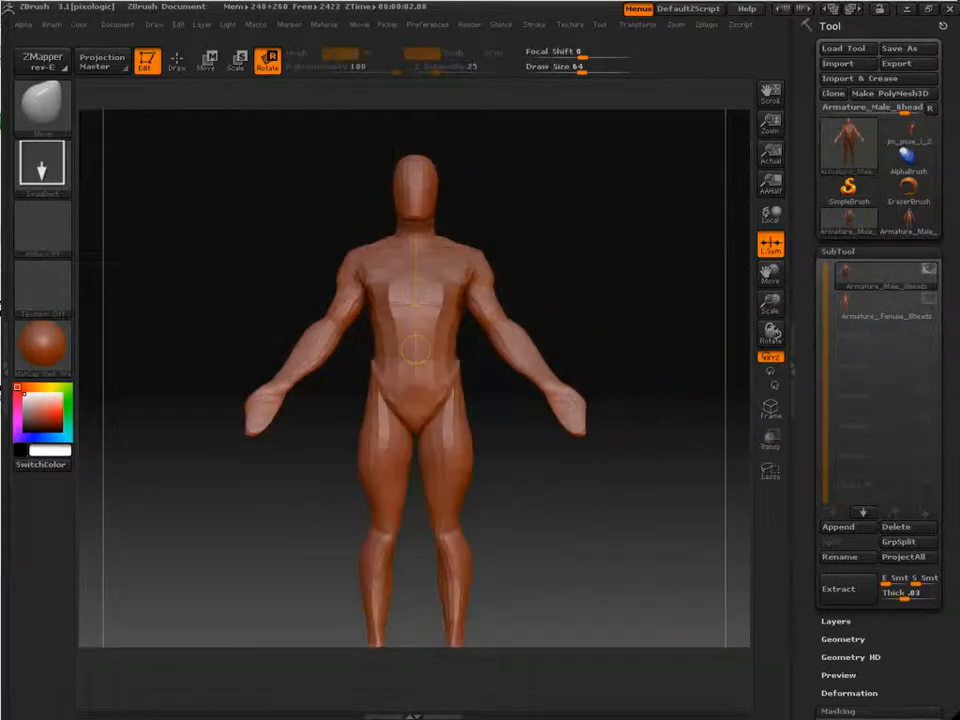
drag(416, 291, 394, 361)
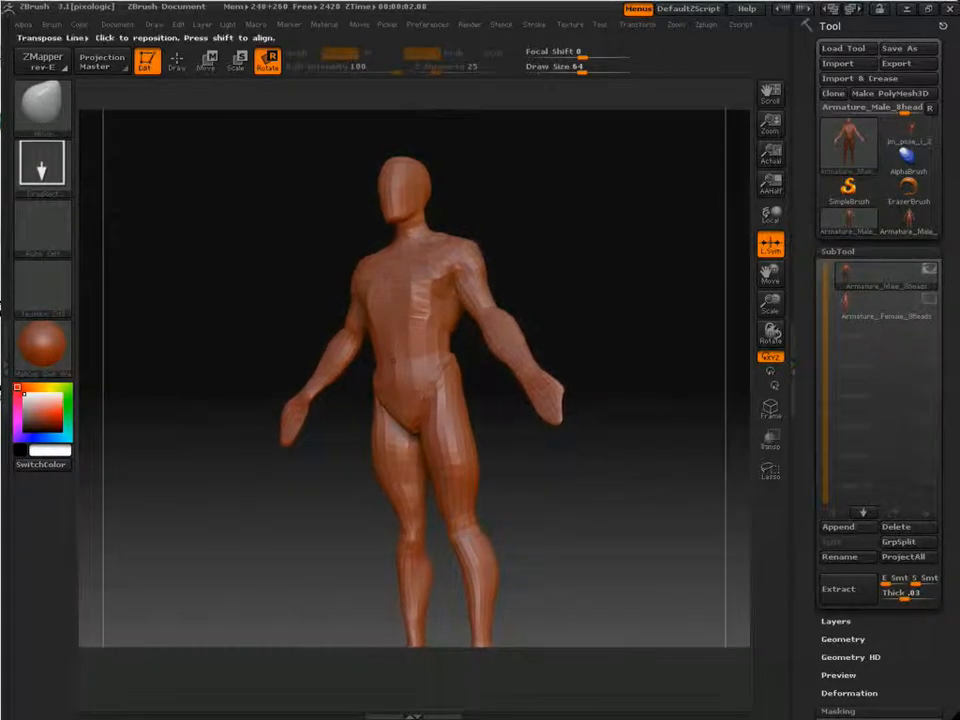
ctrl+click(394, 361)
ctrl+click(418, 349)
drag(416, 291, 428, 314)
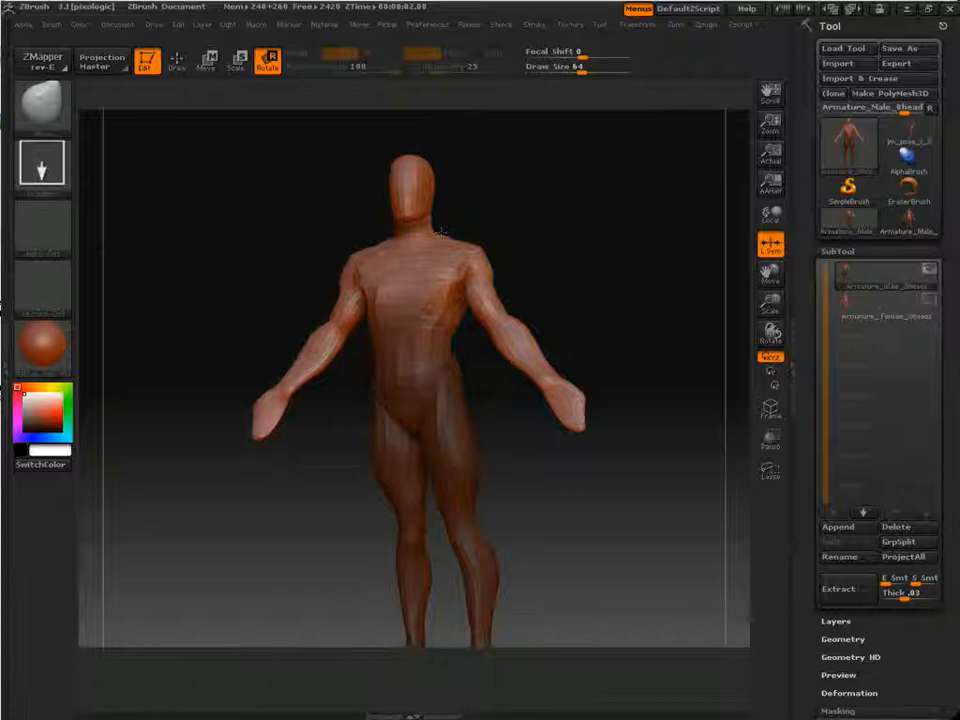
- Mask the male's body below the neck and spin the head toward the front
ctrl+drag(415, 234, 415, 349)
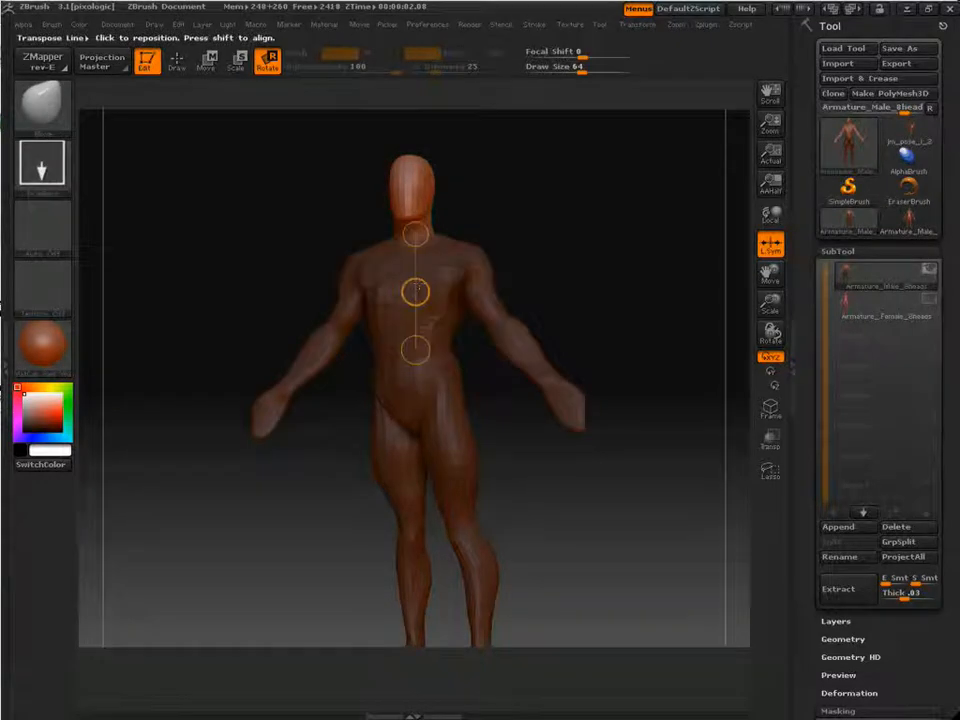
drag(415, 292, 422, 263)
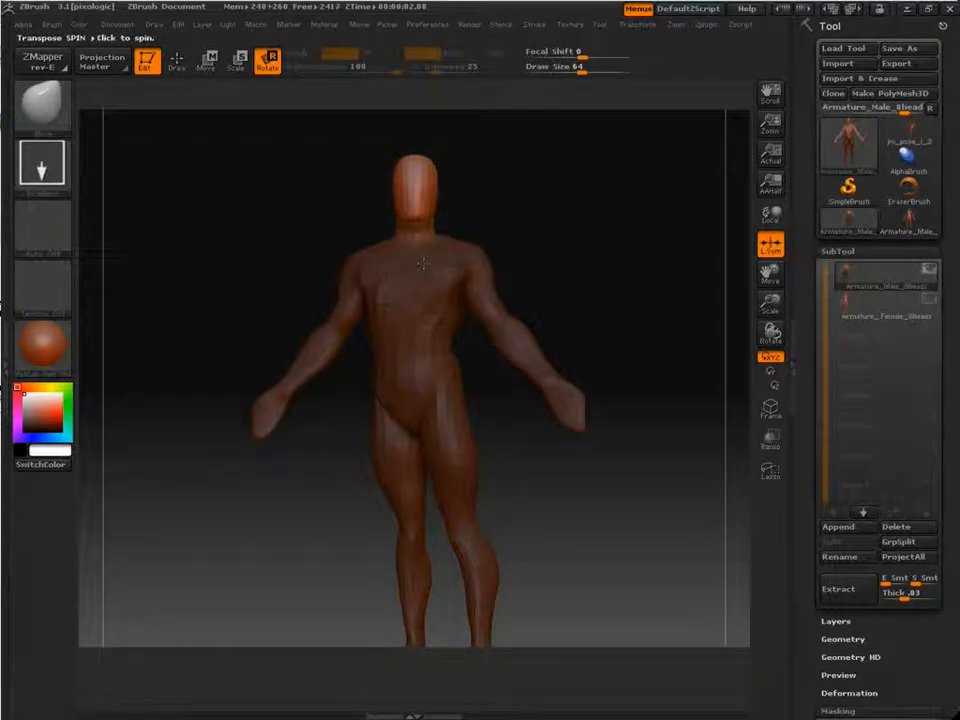
- Isolate the male's right arm with a mask and try swinging the shoulder backward from above, using an action line from the upper chest
mouse_move(560, 270)
alt+mouse_down()
mouse_move(552, 231)
mouse_move(546, 308)
mouse_move(470, 292)
mouse_move(356, 312)
mouse_move(519, 330)
mouse_move(632, 262)
mouse_move(666, 388)
mouse_move(687, 420)
alt+mouse_up()
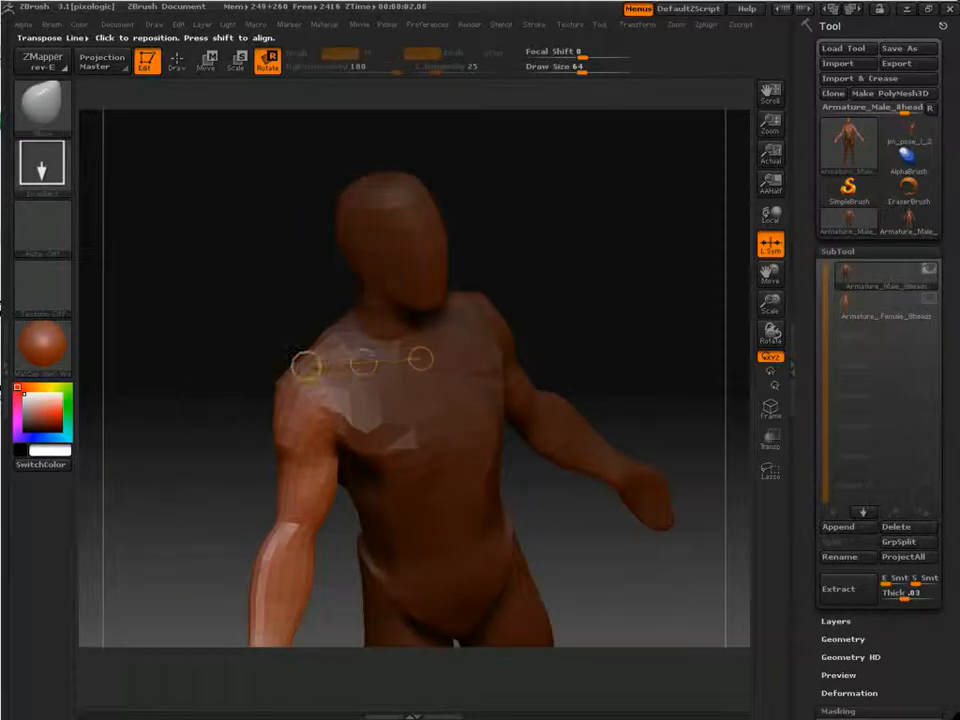
drag(295, 356, 312, 396)
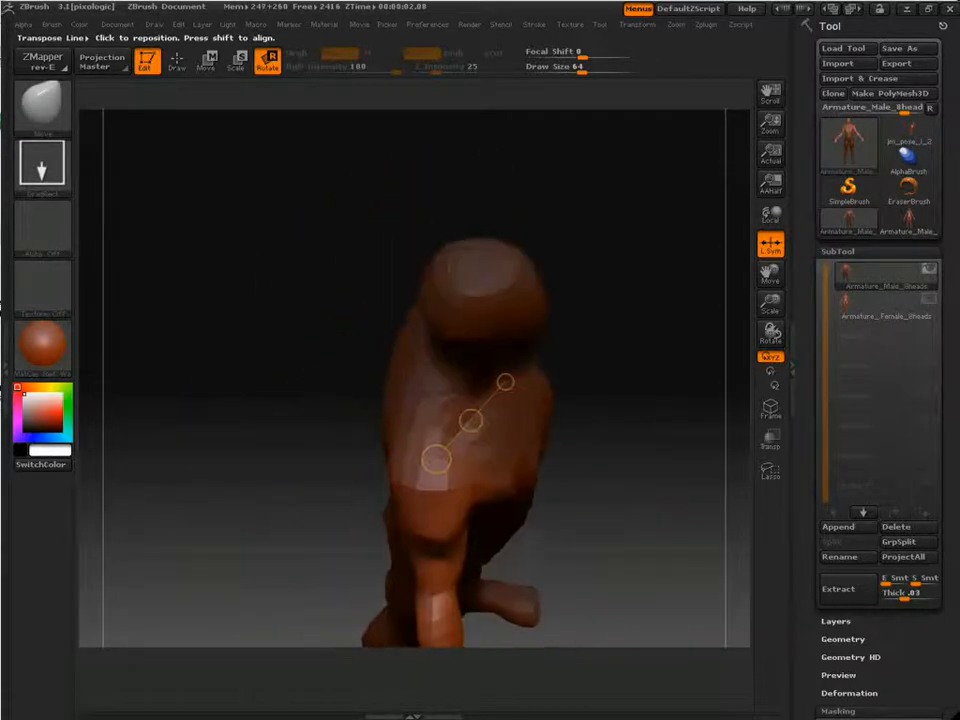
drag(640, 482, 660, 432)
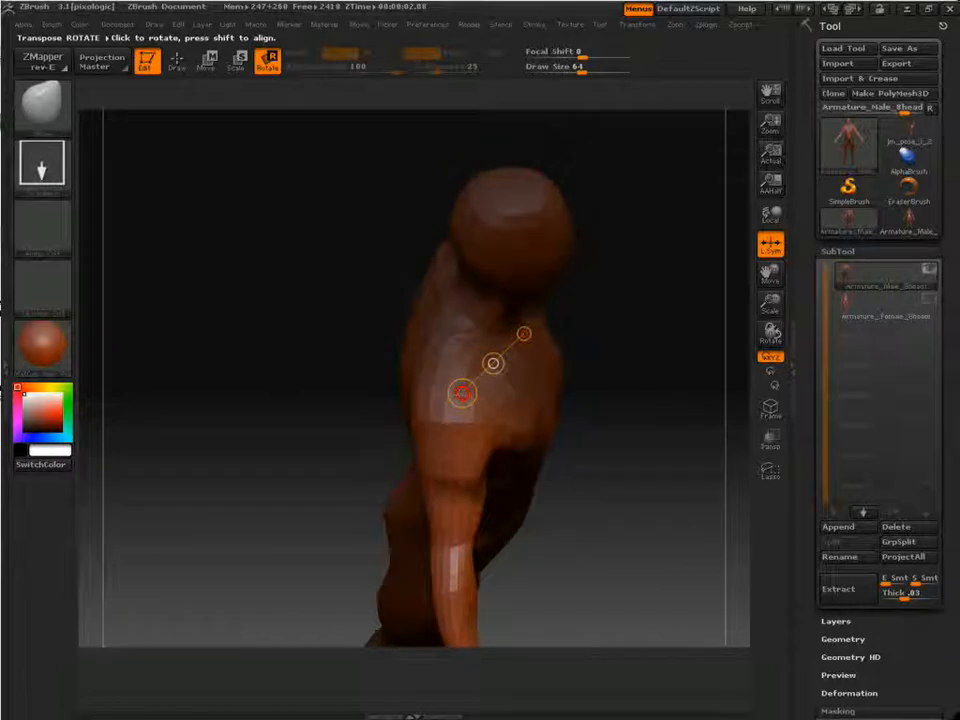
drag(459, 391, 356, 368)
key(ctrl+z)
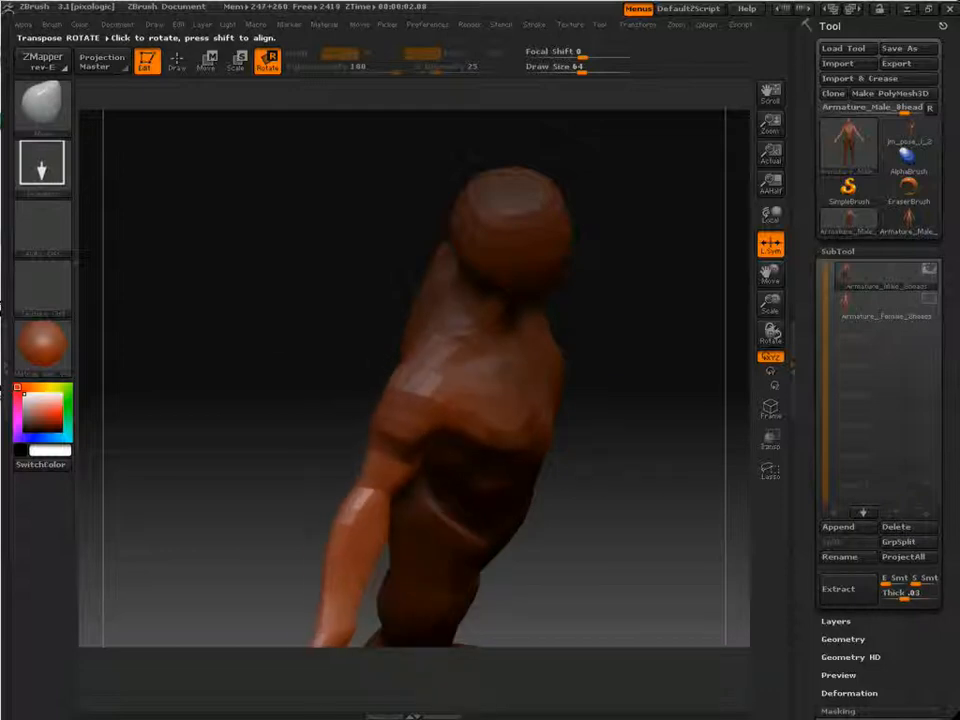
mouse_move(300, 355)
mouse_down()
mouse_move(275, 344)
mouse_move(290, 350)
mouse_up()
- Redraw the arm mask across the upper back so the right shoulder blade area moves together with the arm
drag(654, 396, 667, 337)
drag(606, 409, 665, 412)
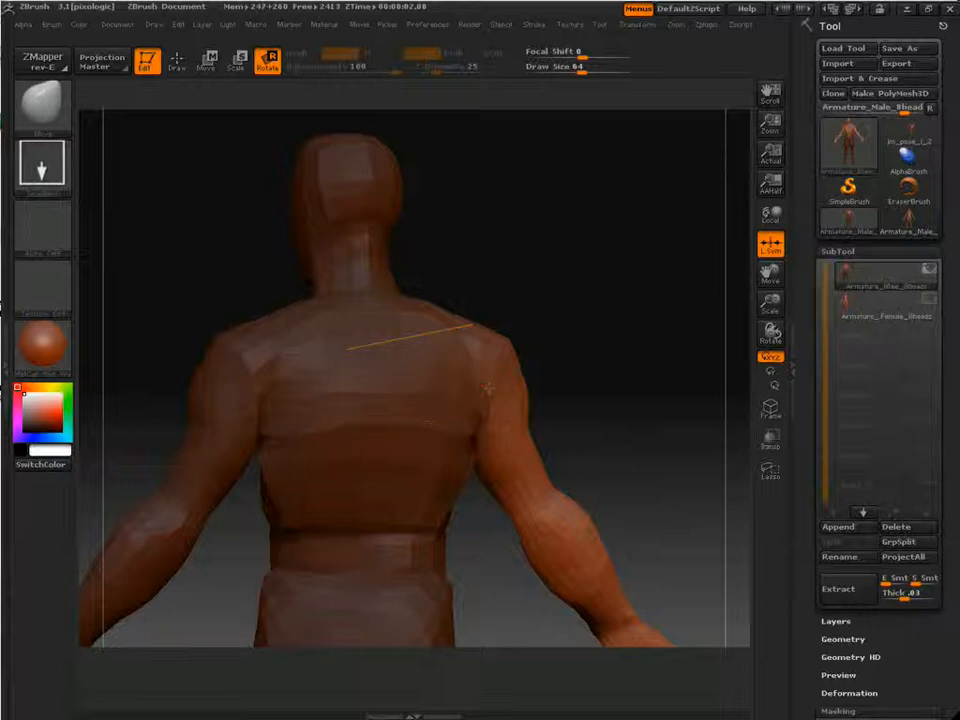
ctrl+drag(488, 388, 450, 407)
drag(615, 410, 622, 325)
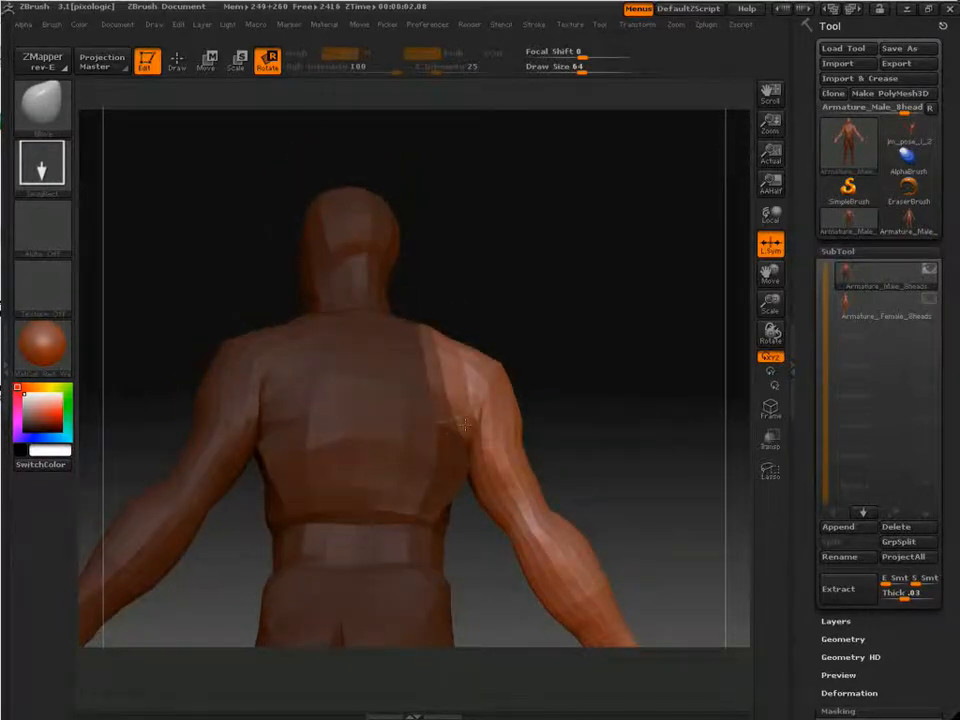
drag(641, 395, 440, 426)
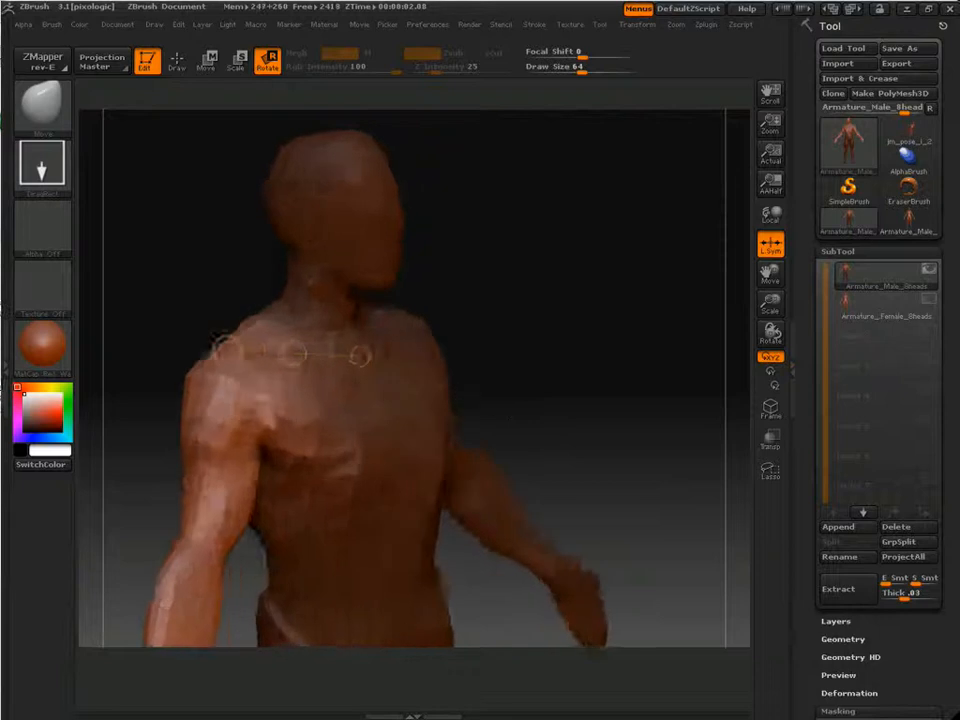
- Rotate the right shoulder and arm backward from above and compare the pose using undo and redo
drag(646, 370, 712, 322)
drag(625, 410, 730, 291)
drag(466, 412, 390, 413)
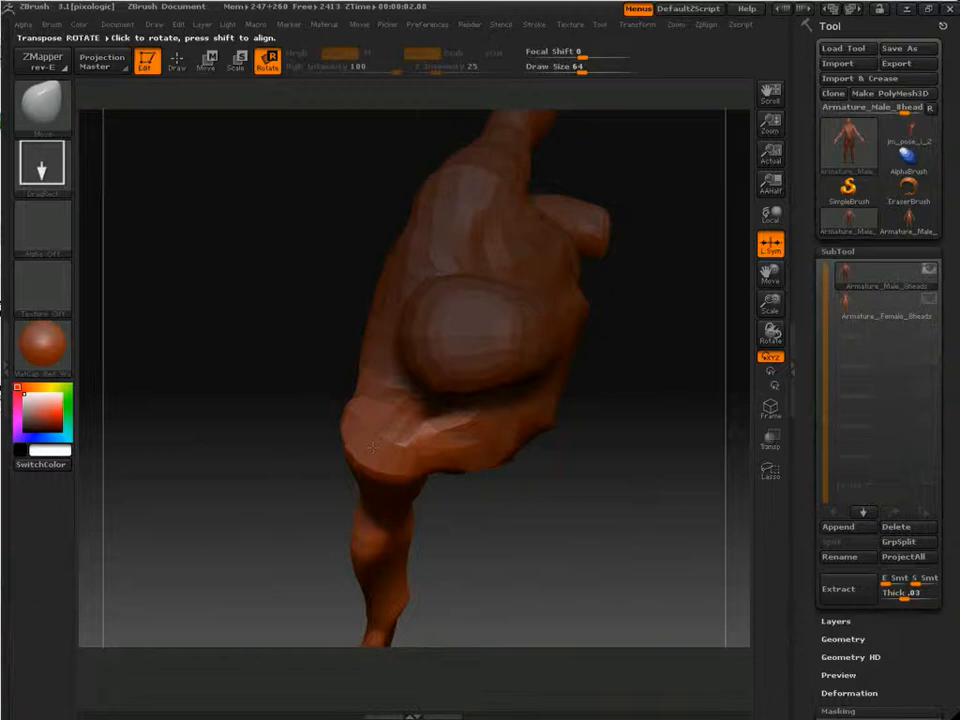
drag(258, 490, 150, 640)
drag(666, 312, 275, 392)
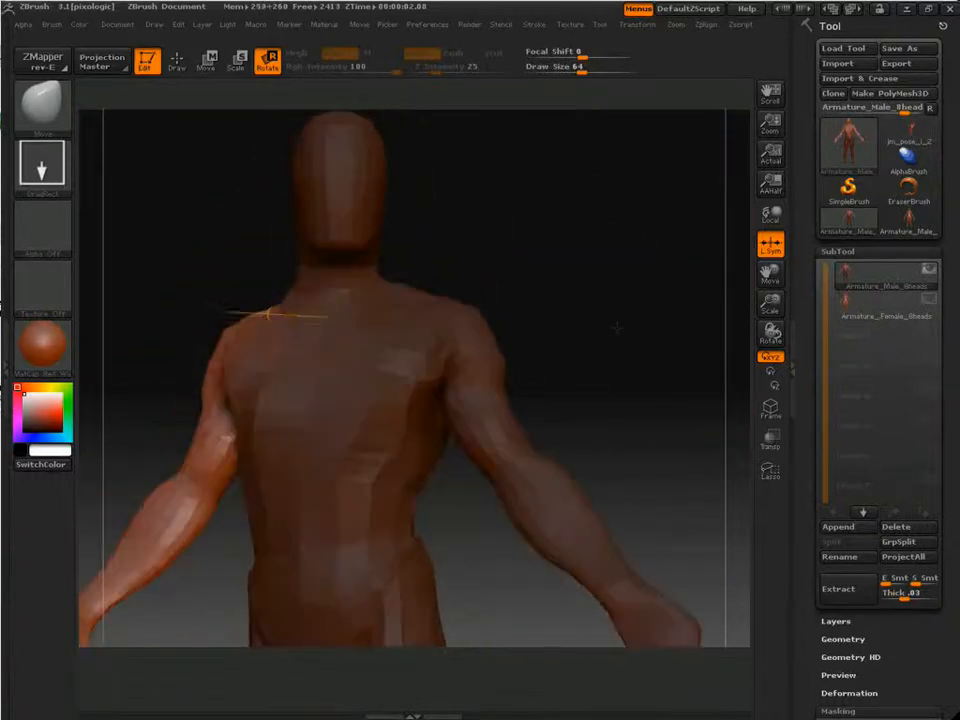
key(ctrl+z)
key(ctrl+shift+z)
- Mask the male's torso out to the right shoulder joint, leaving only the right arm free
alt+drag(597, 334, 704, 261)
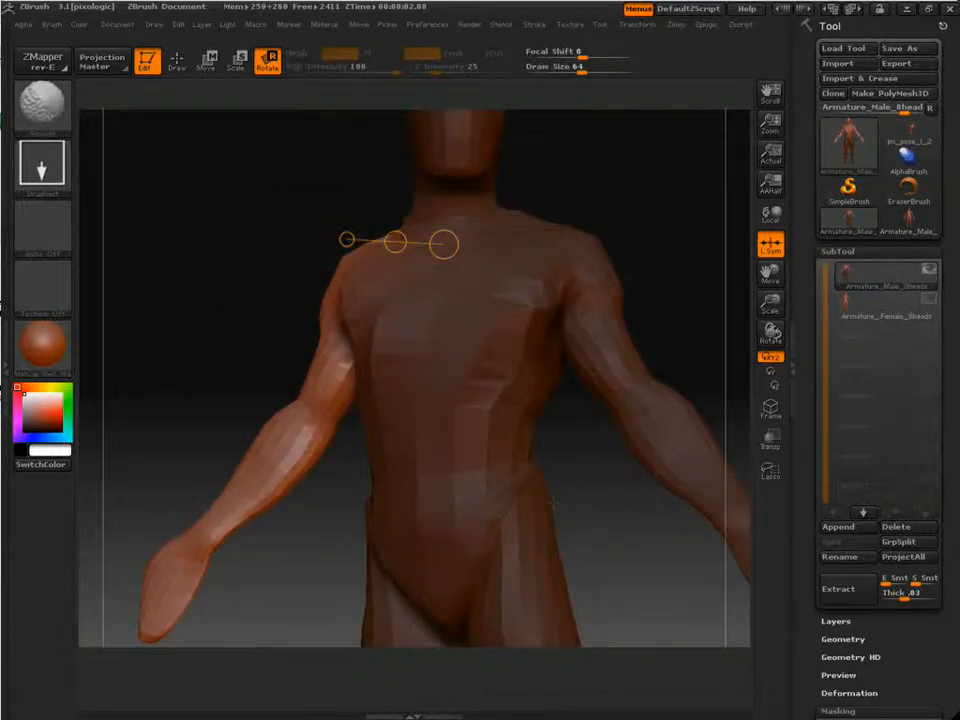
drag(553, 503, 390, 327)
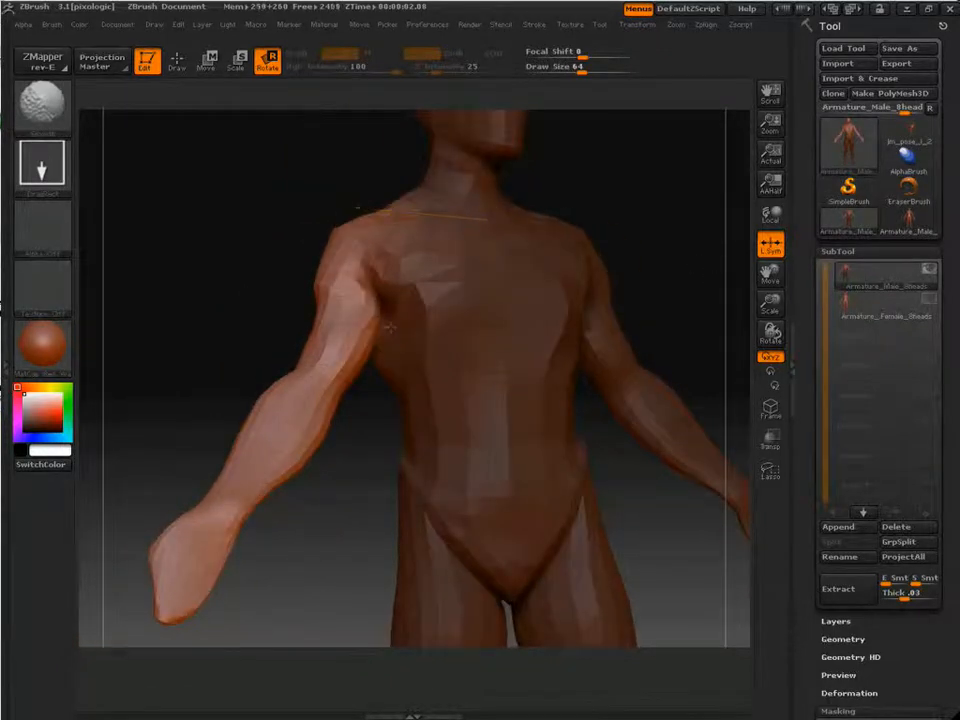
ctrl+drag(366, 146, 401, 304)
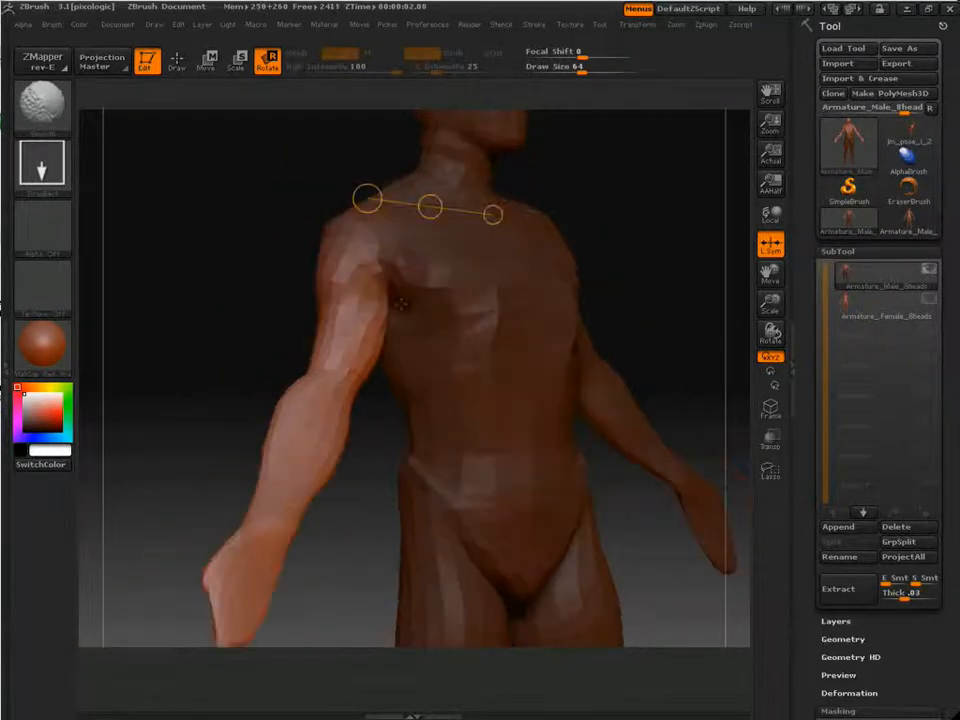
- Place the action line from the right shoulder to the elbow and centre it within the arm in side view
drag(497, 308, 557, 310)
drag(374, 204, 325, 390)
drag(250, 385, 415, 392)
drag(496, 353, 470, 358)
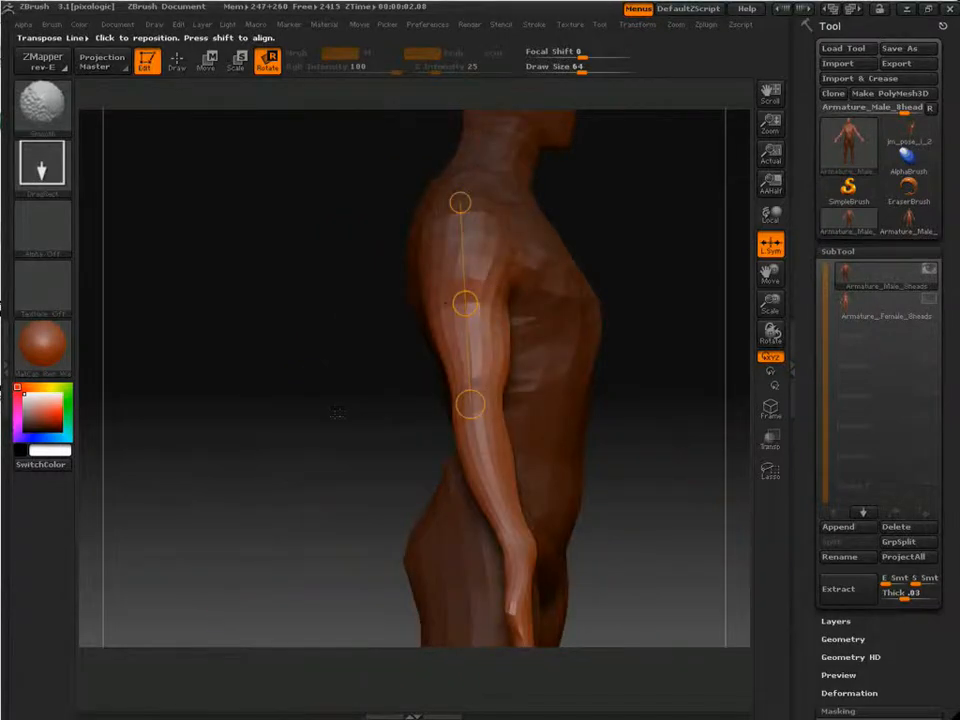
drag(338, 412, 247, 322)
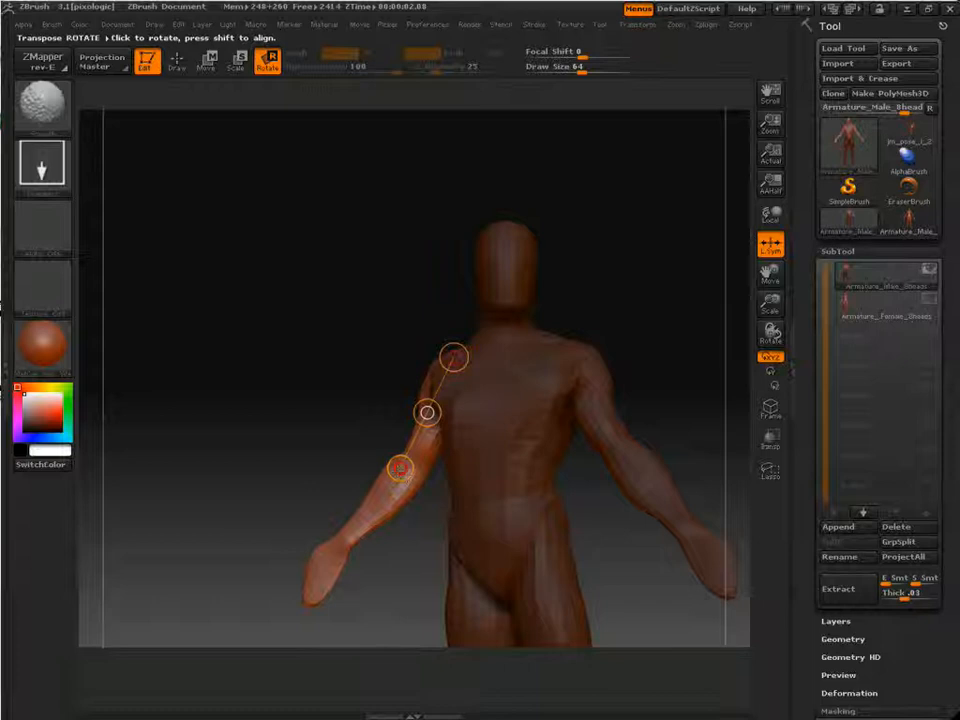
- Raise the right arm outward from the shoulder and compare the rotation from back and front using undo and redo
drag(400, 468, 440, 376)
drag(339, 369, 661, 343)
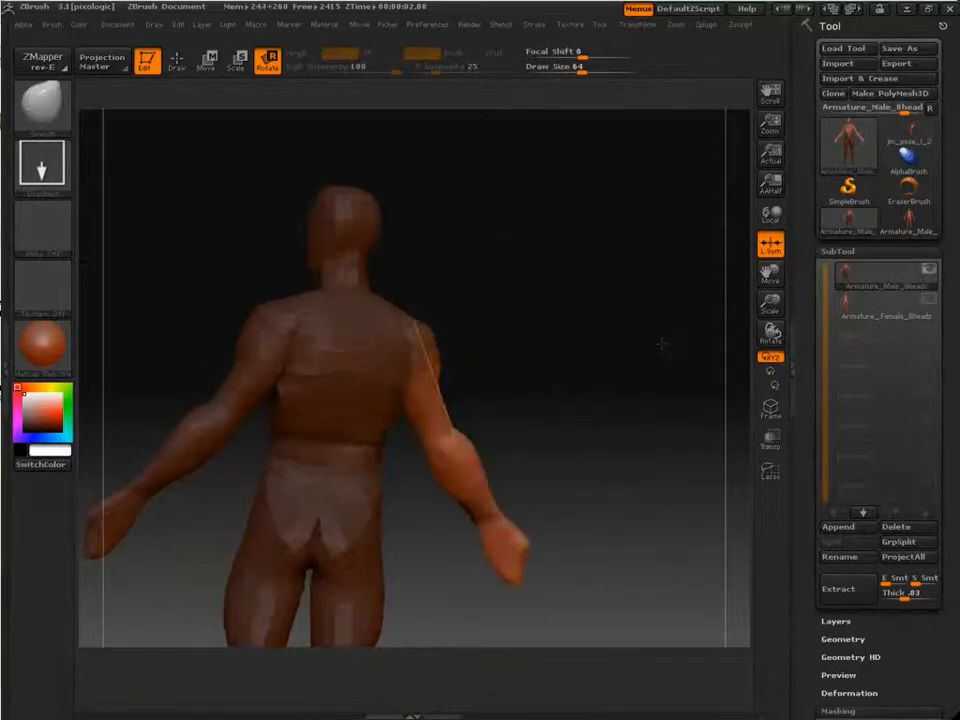
key(ctrl+z)
key(ctrl+z)
key(ctrl+shift+z)
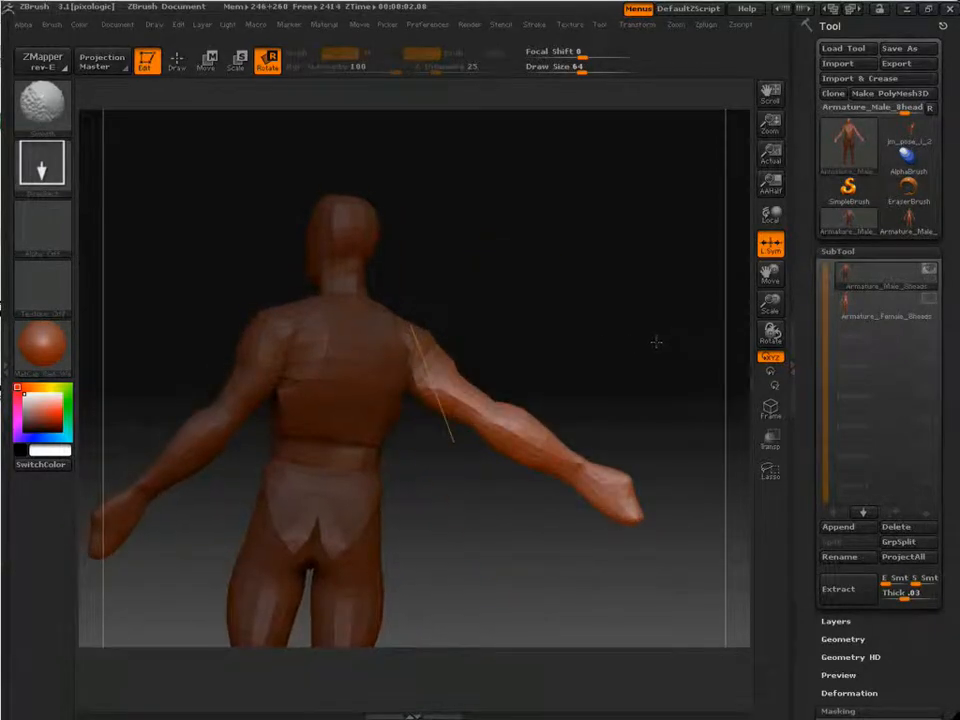
key(ctrl+z)
key(ctrl+shift+z)
drag(637, 376, 360, 375)
key(ctrl+z)
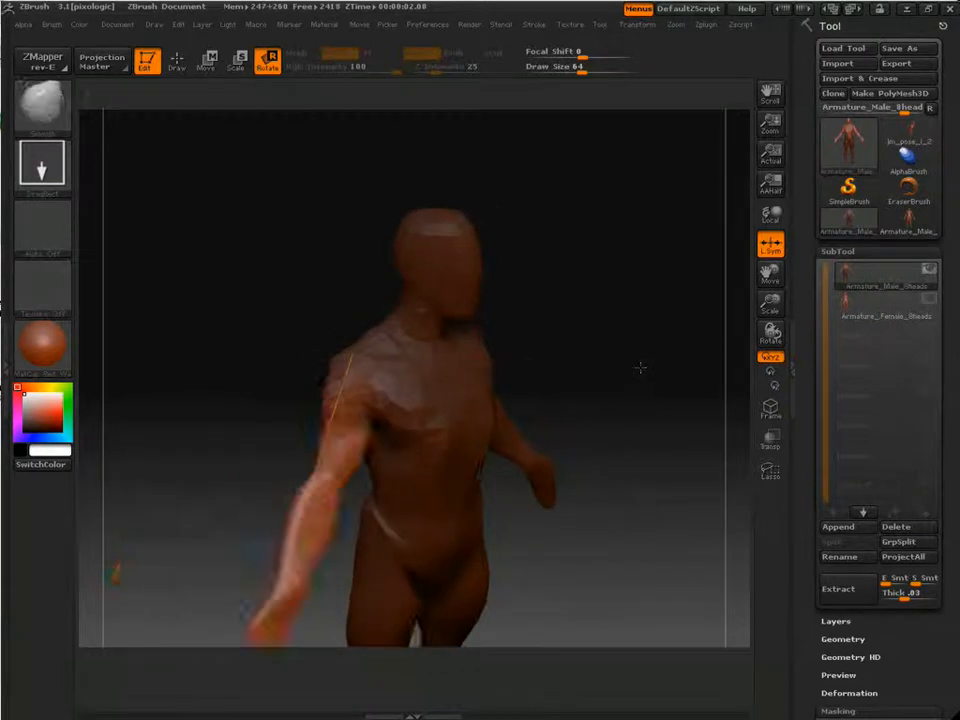
key(ctrl+shift+z)
key(ctrl+z)
key(ctrl+shift+z)
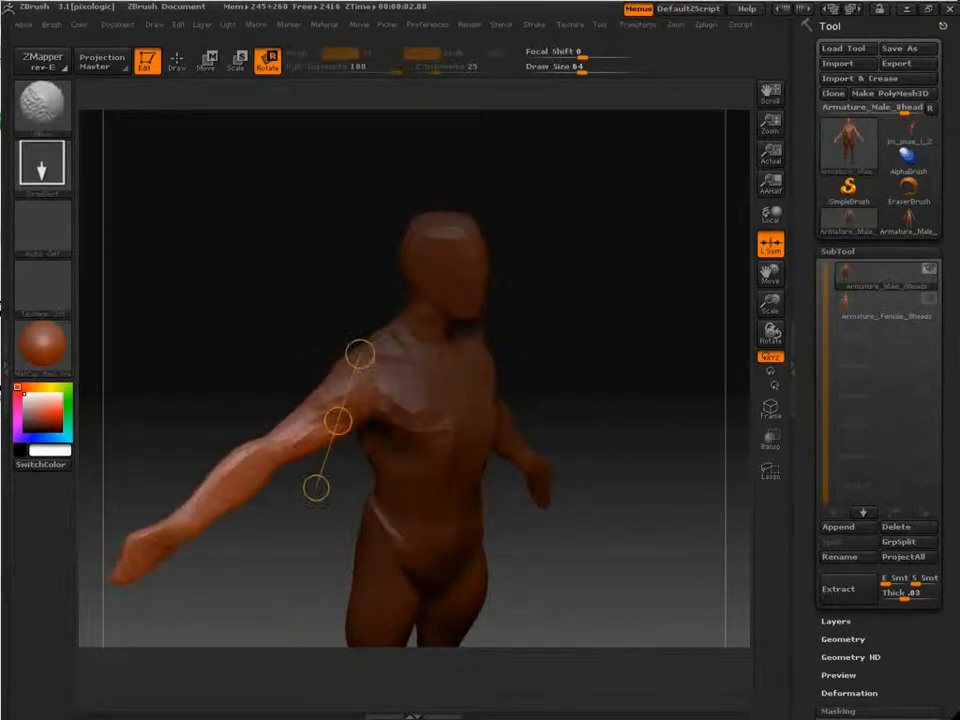
- Mask the body and right upper arm down to the elbow, leaving only the forearm and hand free
drag(650, 384, 752, 344)
alt+drag(424, 447, 588, 521)
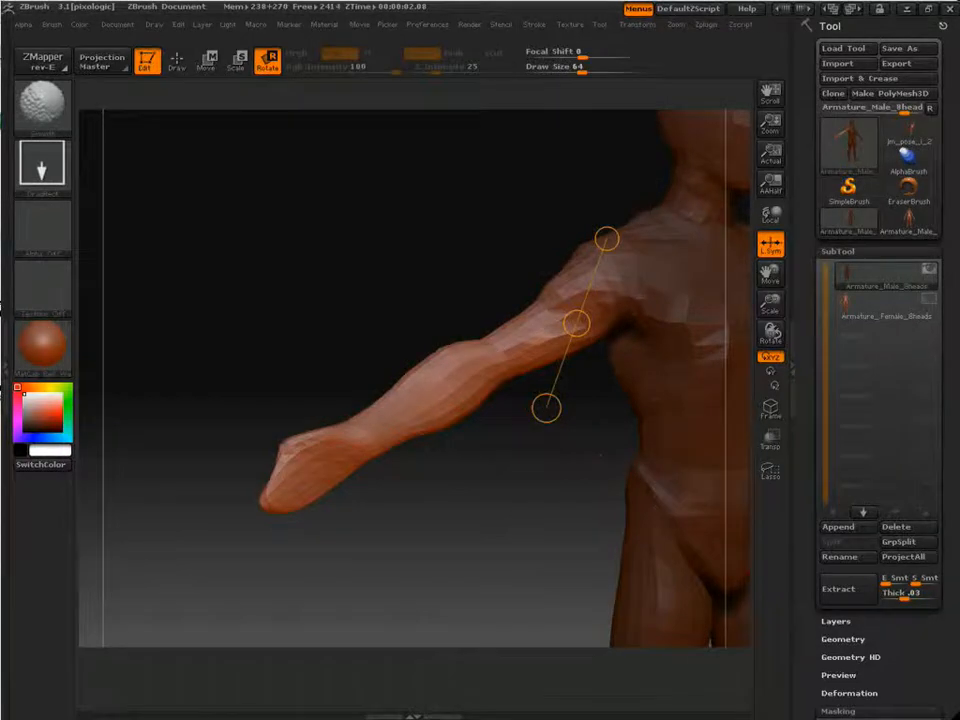
drag(601, 455, 542, 582)
ctrl+drag(509, 366, 498, 371)
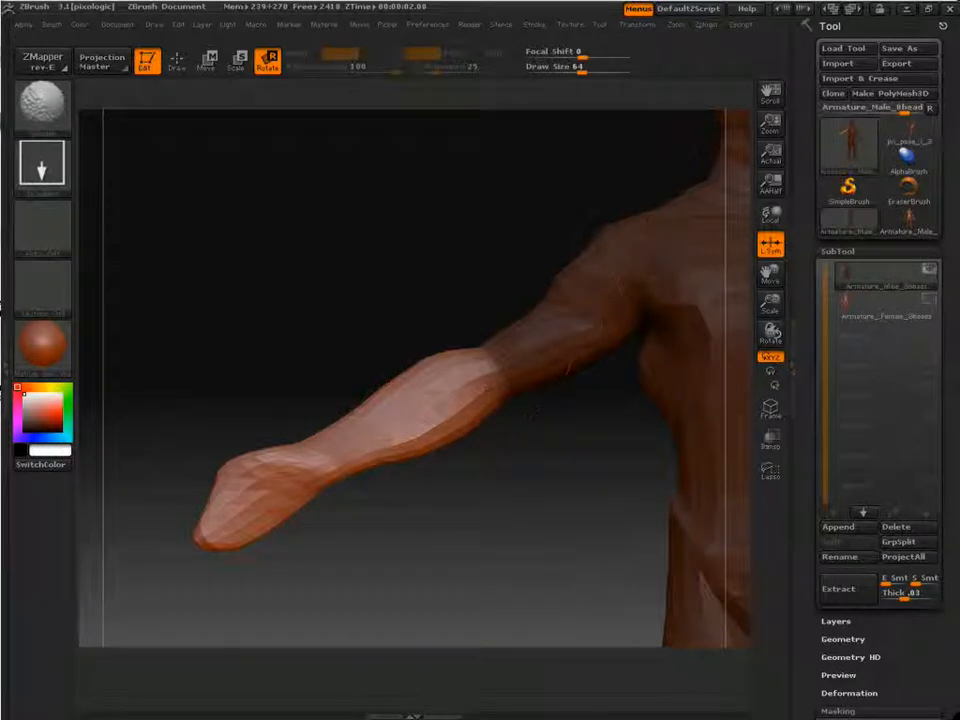
- Turn on Local view rotation and spin the right forearm and hand about an action line running from elbow to wrist
click(780, 221)
drag(385, 307, 558, 482)
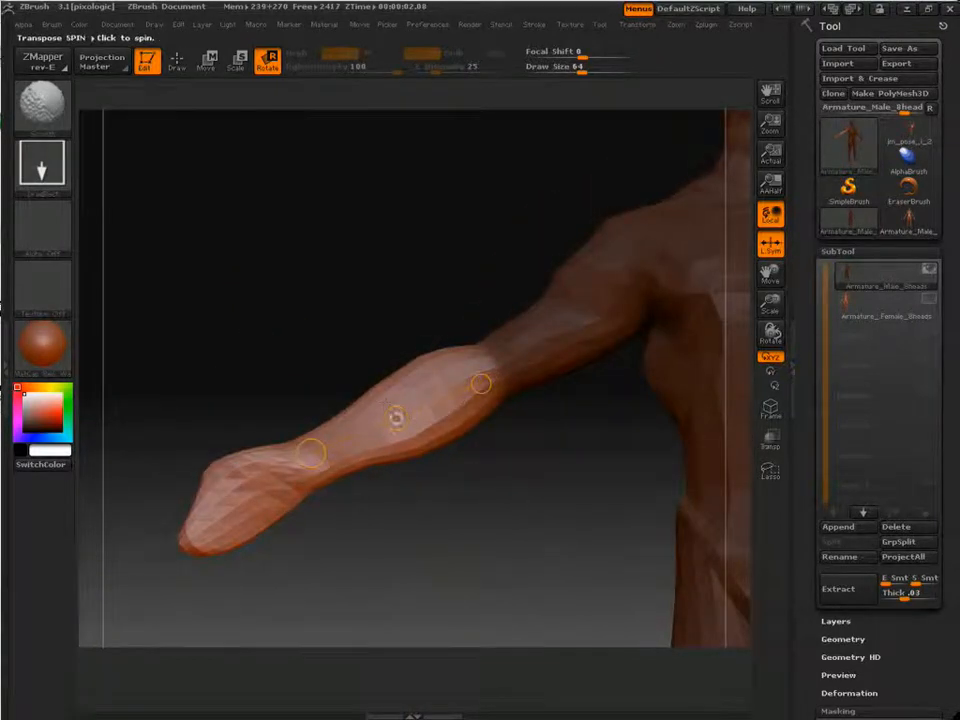
mouse_move(396, 417)
mouse_down()
mouse_move(402, 360)
mouse_move(400, 400)
mouse_up()
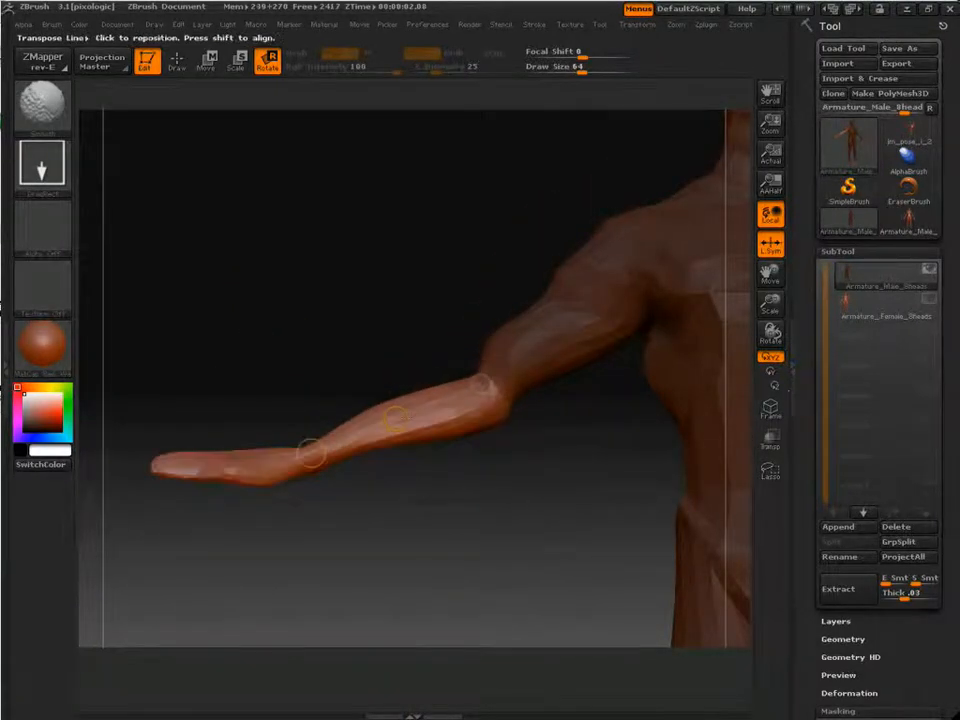
- Undo the forearm spin and extend the mask down the right forearm, leaving only the hand and wrist free
key(ctrl+z)
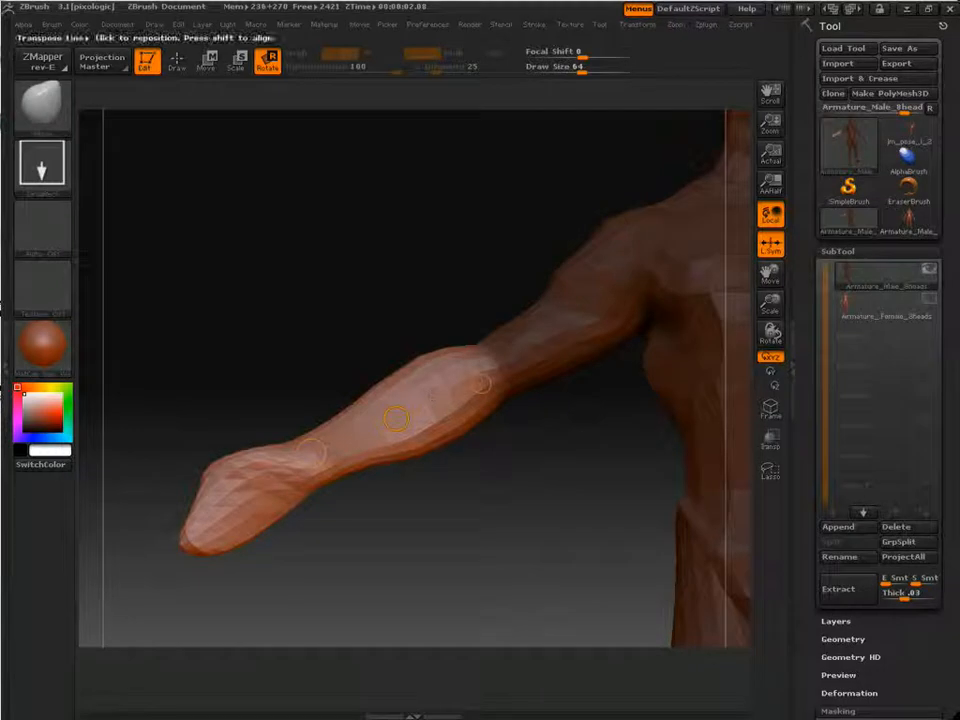
ctrl+drag(430, 400, 346, 423)
ctrl+click(386, 440)
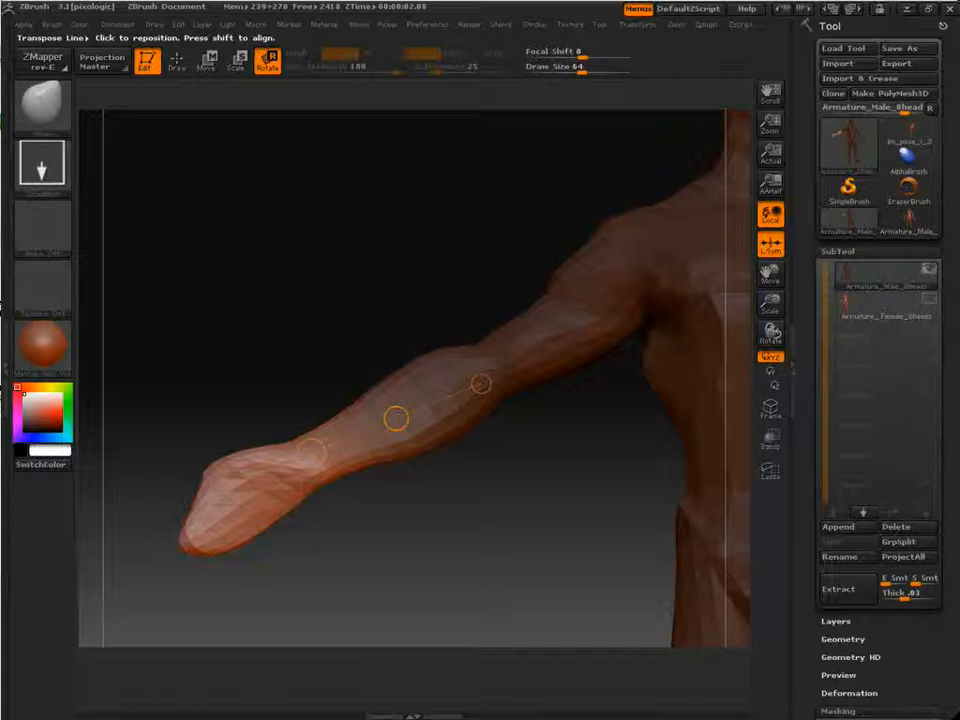
- Try spinning the right hand about the forearm's action line, and undo the attempt
drag(396, 418, 550, 377)
mouse_move(465, 522)
mouse_down()
mouse_move(673, 522)
mouse_move(525, 371)
mouse_move(450, 440)
mouse_move(432, 530)
mouse_move(438, 545)
mouse_move(580, 540)
mouse_move(600, 585)
mouse_move(402, 578)
mouse_move(570, 457)
mouse_move(317, 422)
mouse_up()
key(ctrl+z)
key(ctrl+z)
key(ctrl+z)
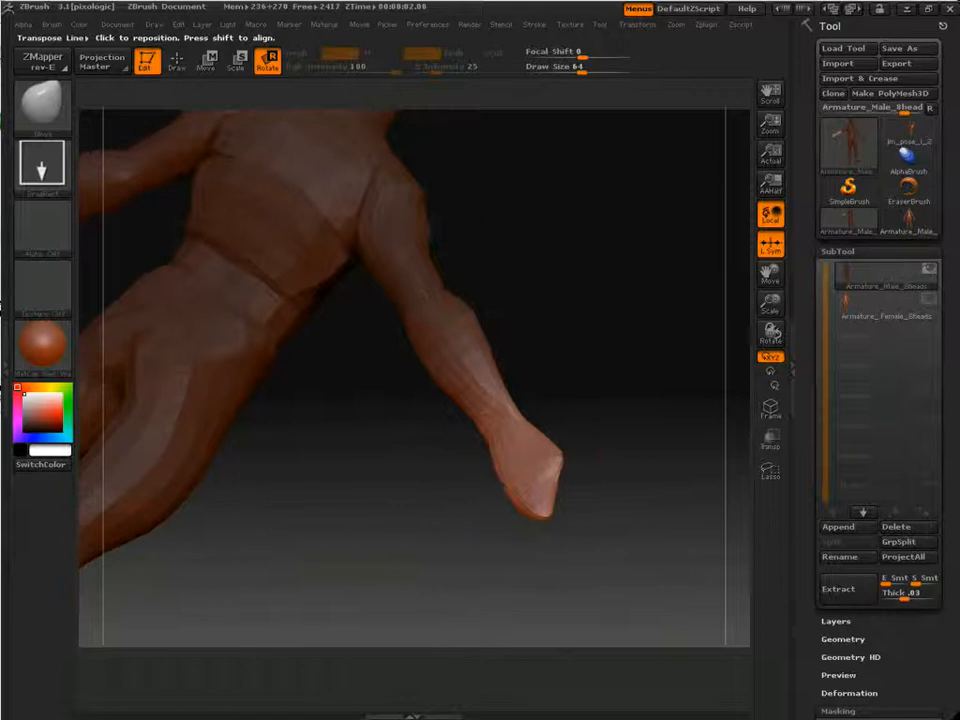
- Centre the action line inside the right forearm from elbow to wrist and spin the hand about it
mouse_move(418, 299)
mouse_down()
mouse_move(504, 419)
mouse_move(486, 414)
mouse_move(469, 441)
mouse_up()
drag(454, 375, 466, 371)
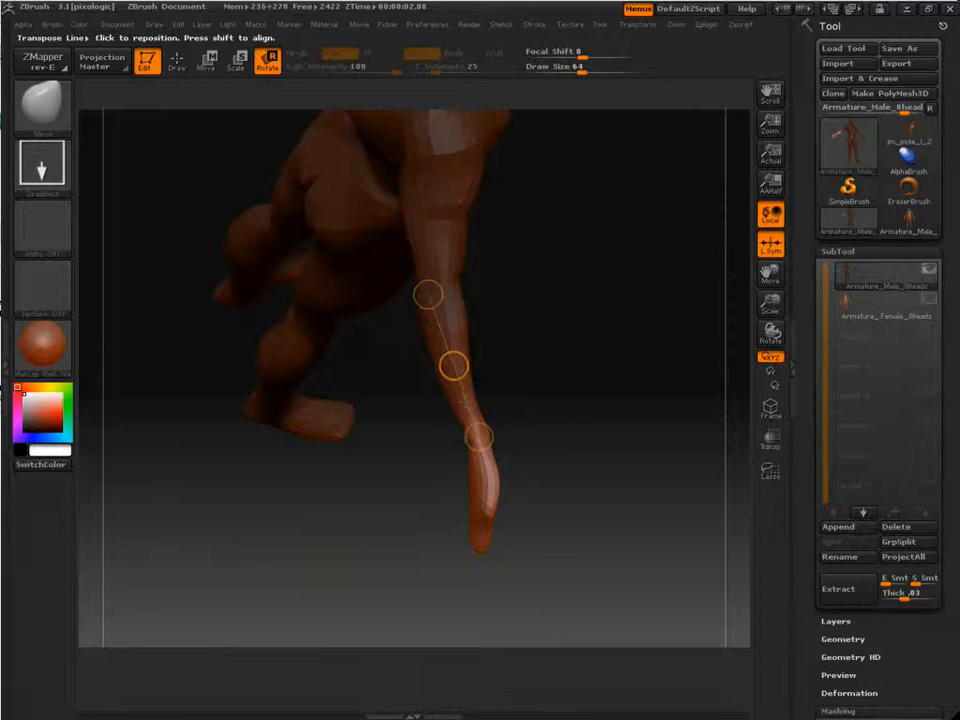
drag(590, 430, 640, 395)
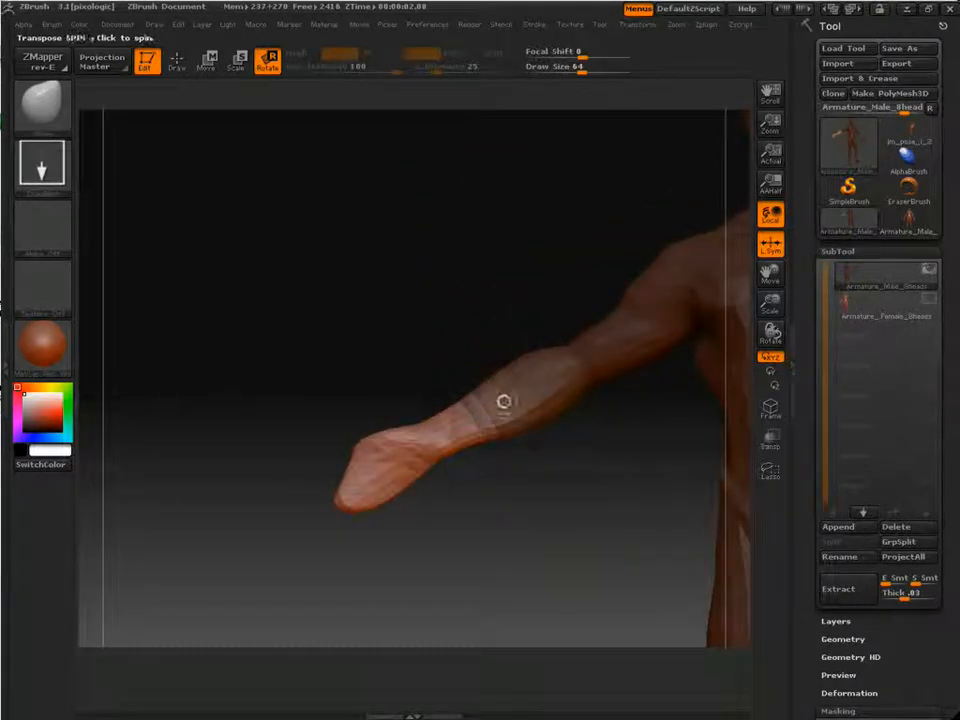
mouse_move(504, 401)
mouse_down()
mouse_move(455, 400)
mouse_move(488, 400)
mouse_up()
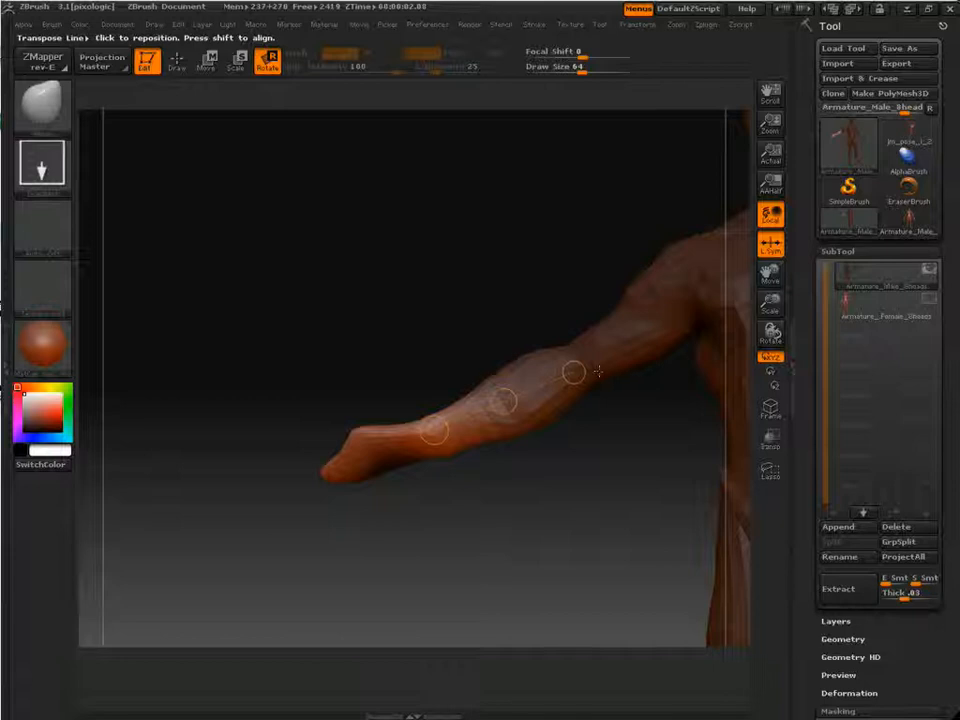
- Free the right forearm up to the elbow, re-mask it down to the wrist, and spin the hand further
ctrl+drag(598, 371, 472, 401)
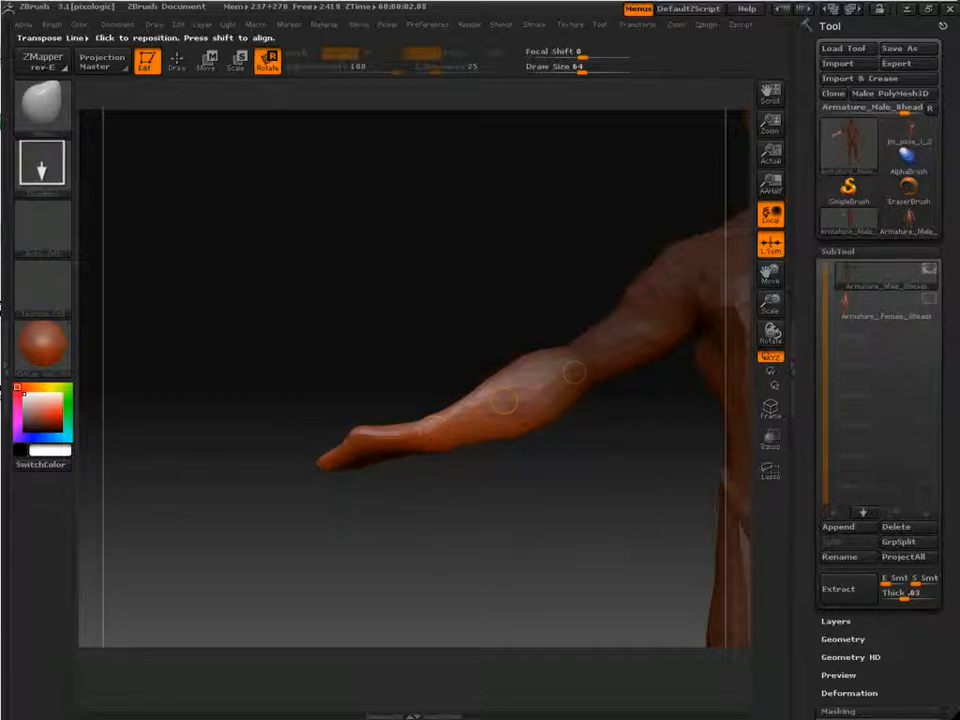
ctrl+drag(580, 378, 435, 431)
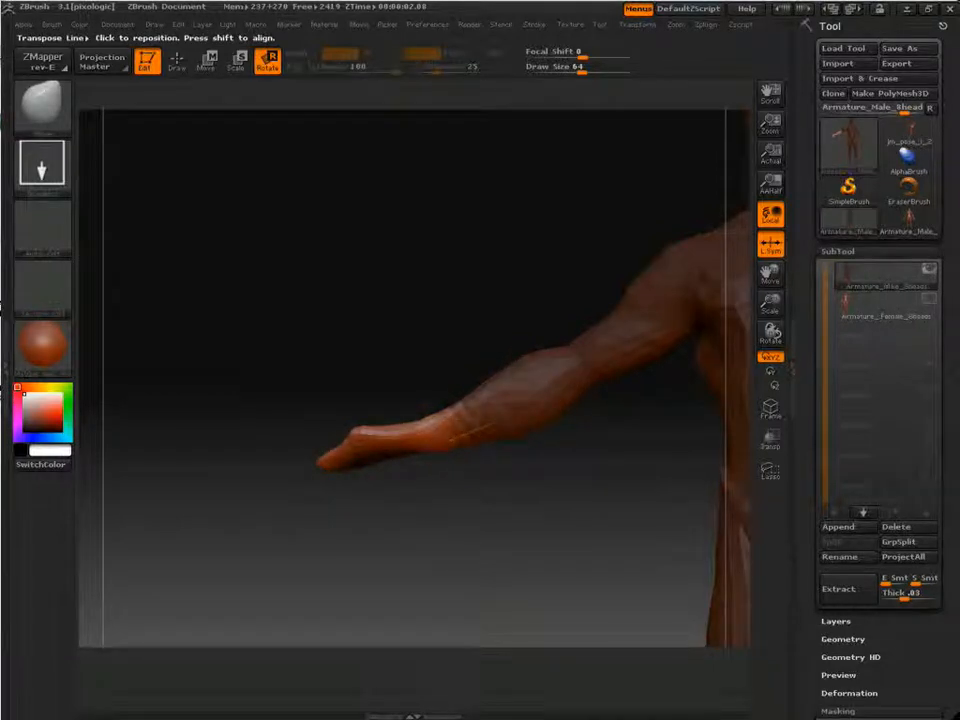
drag(502, 401, 476, 401)
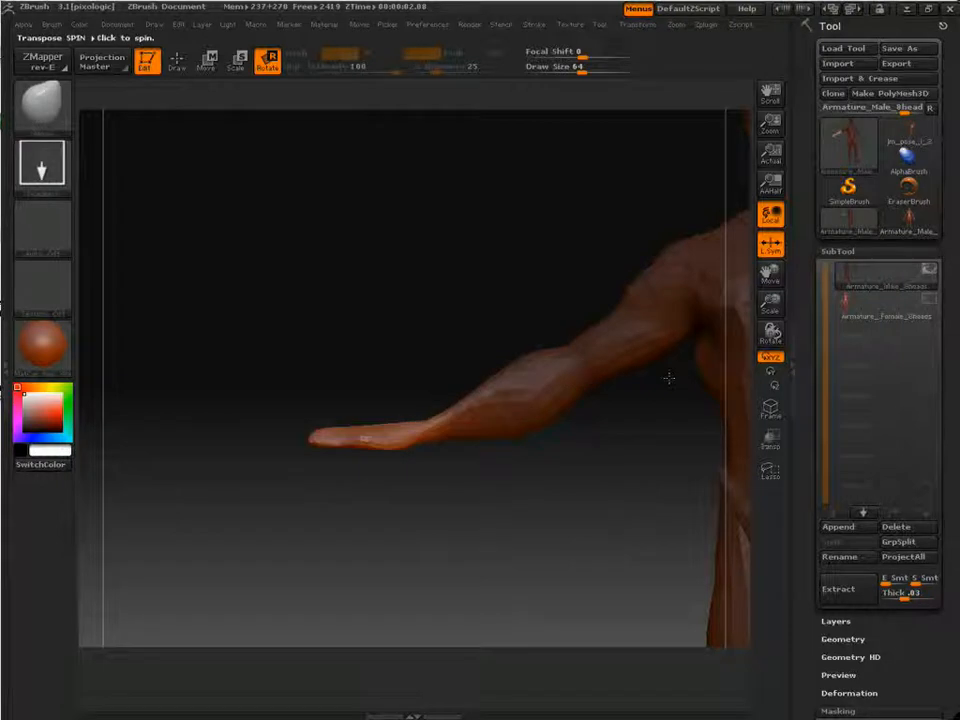
- Move the mask edge up to the right shoulder and spin the whole arm about an action line from shoulder to wrist
ctrl+drag(645, 335, 516, 392)
ctrl+click(530, 378)
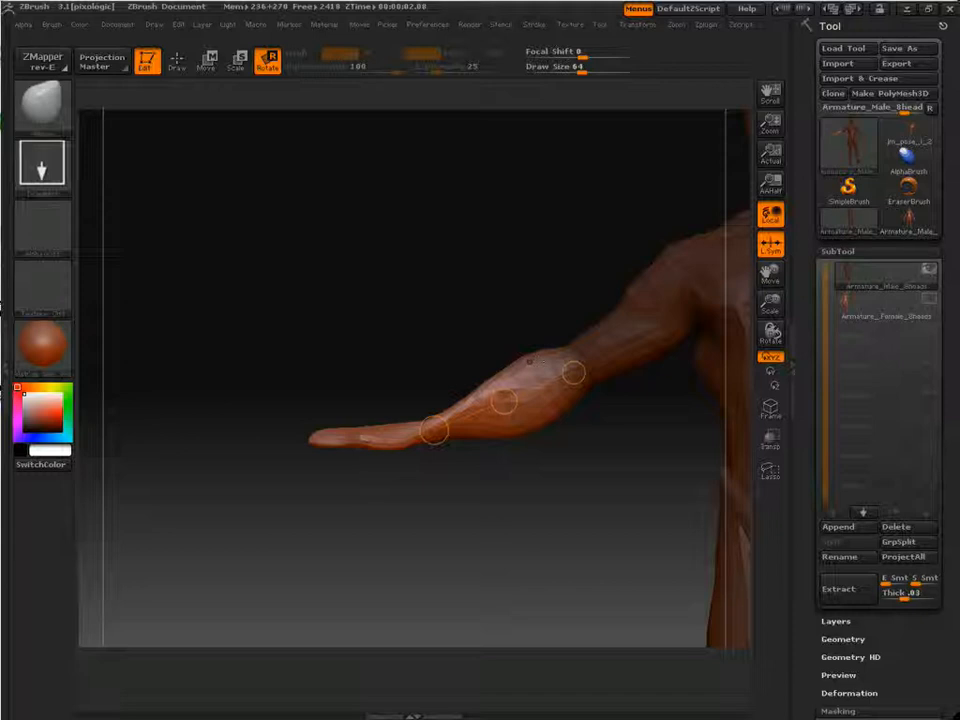
alt+drag(529, 362, 596, 303)
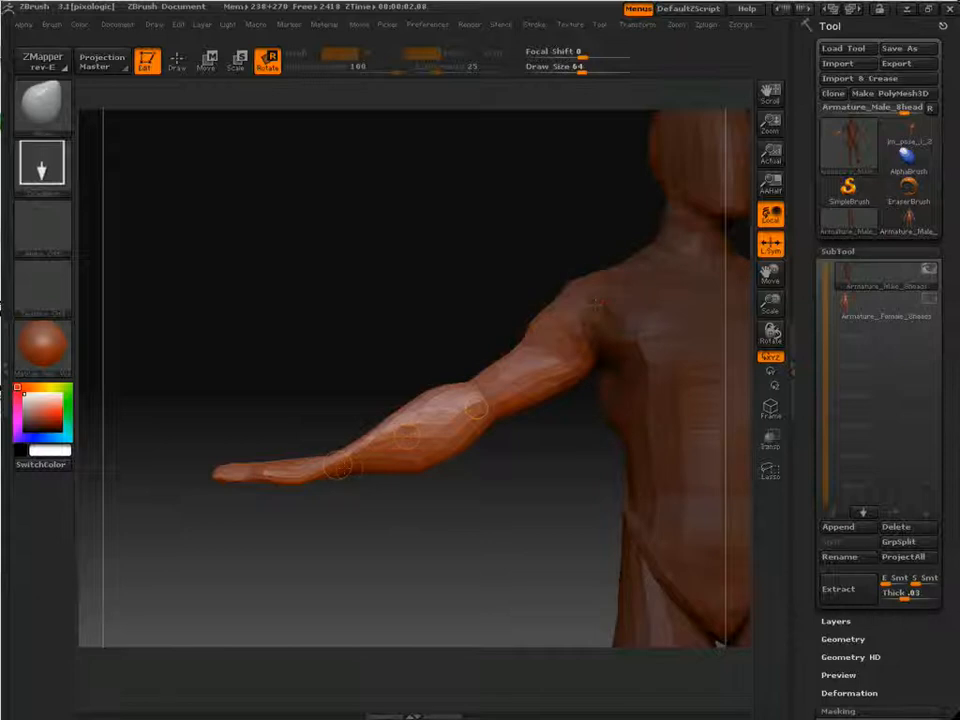
drag(348, 470, 336, 461)
drag(430, 250, 460, 255)
drag(568, 274, 560, 272)
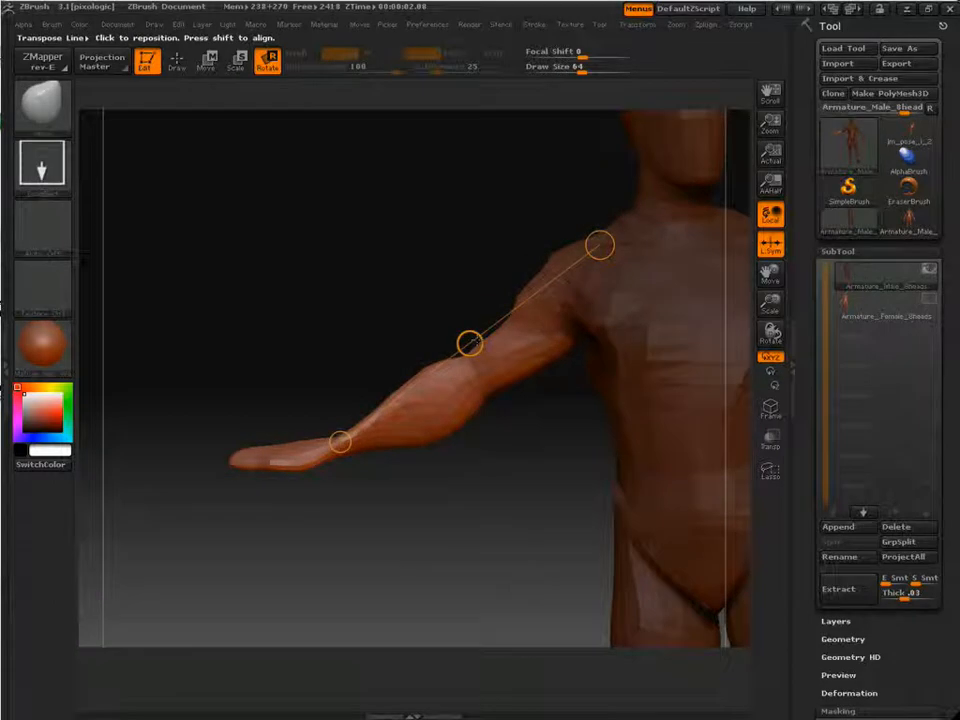
drag(471, 343, 555, 307)
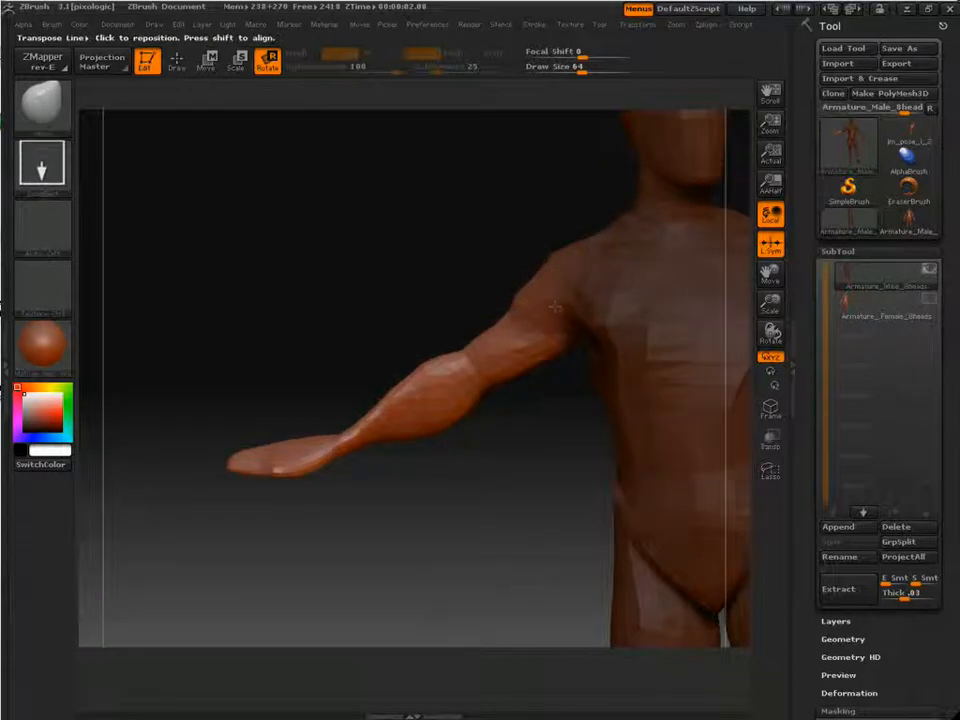
- Mask the right upper arm down to the elbow and spin the forearm and hand about the shoulder-to-wrist action line
drag(603, 240, 340, 437)
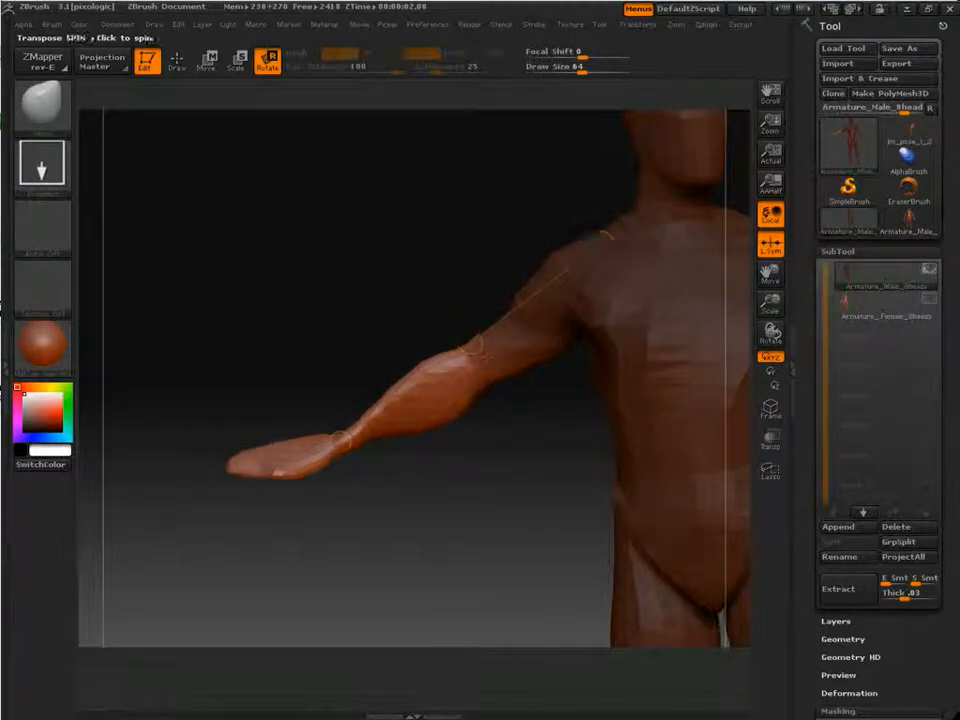
drag(475, 344, 596, 287)
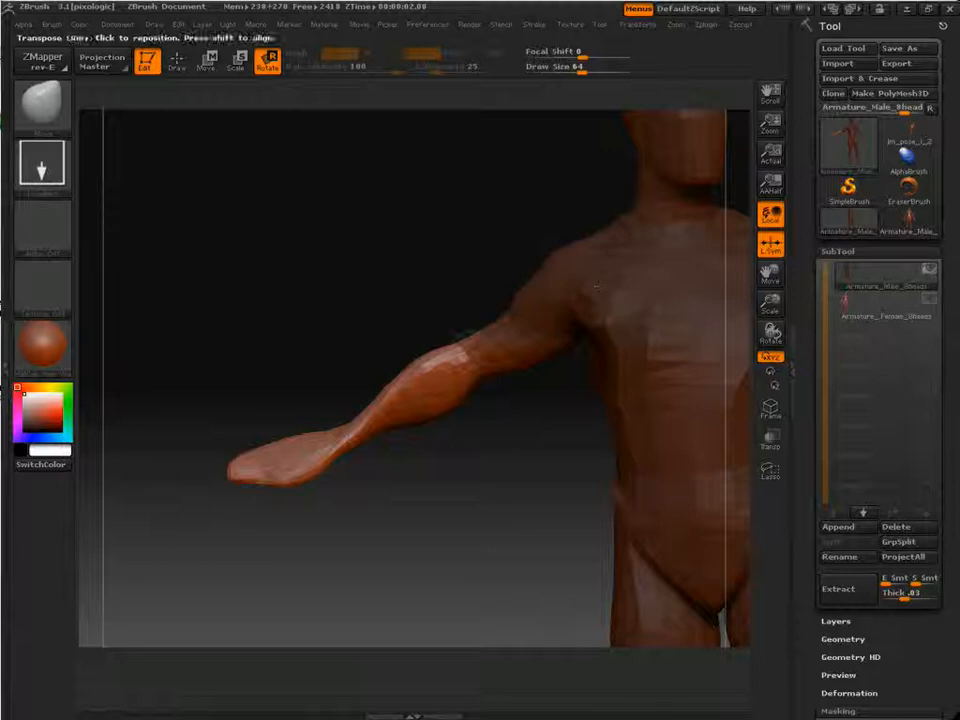
drag(470, 344, 487, 358)
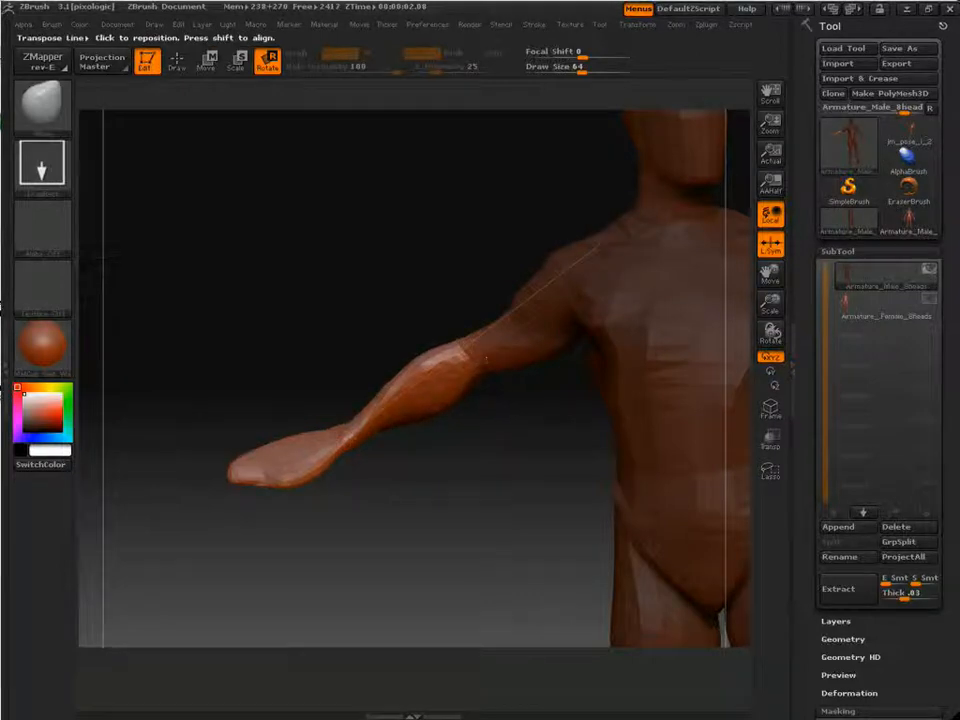
- Re-mask the body at the right shoulder, spin the freed arm slightly, and check the twist from front and back
ctrl+drag(500, 410, 520, 430)
ctrl+drag(590, 285, 567, 304)
ctrl+click(567, 304)
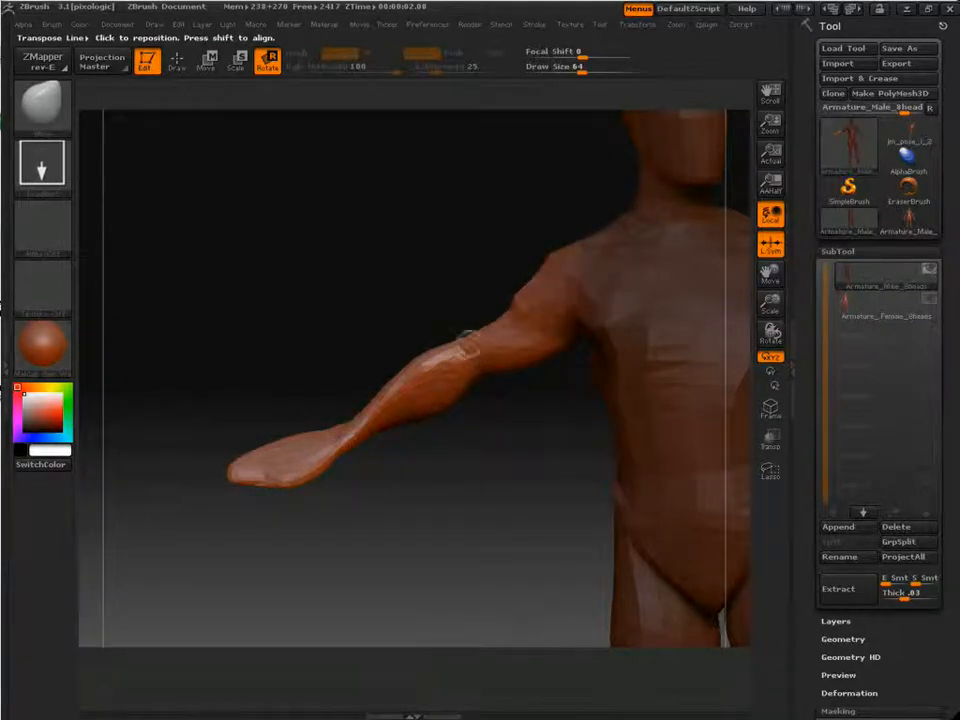
drag(472, 346, 486, 356)
drag(405, 240, 446, 237)
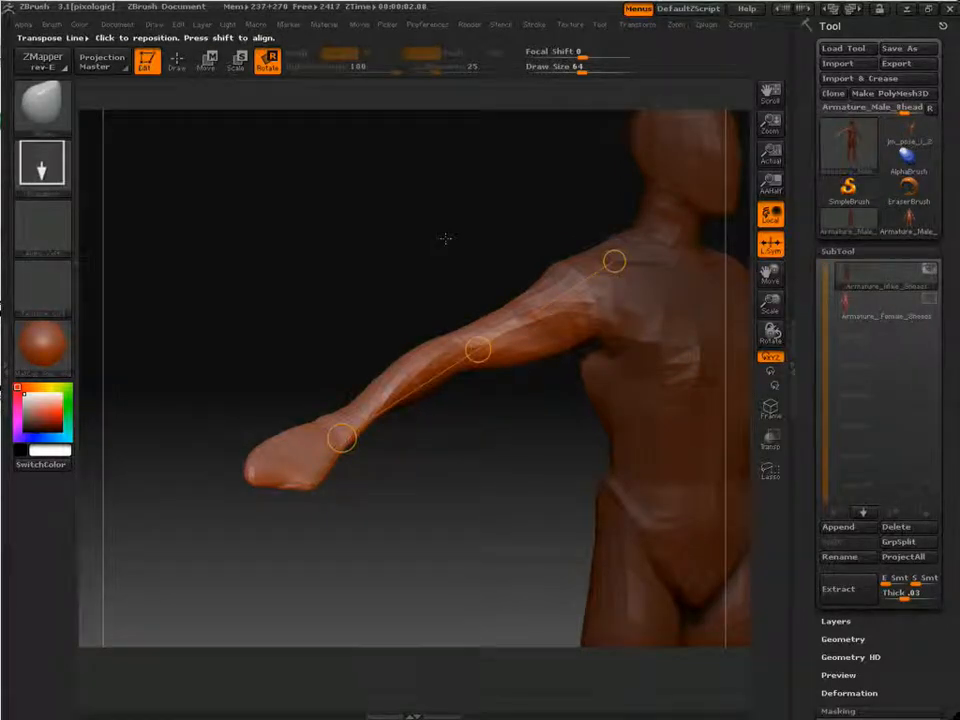
drag(369, 279, 650, 305)
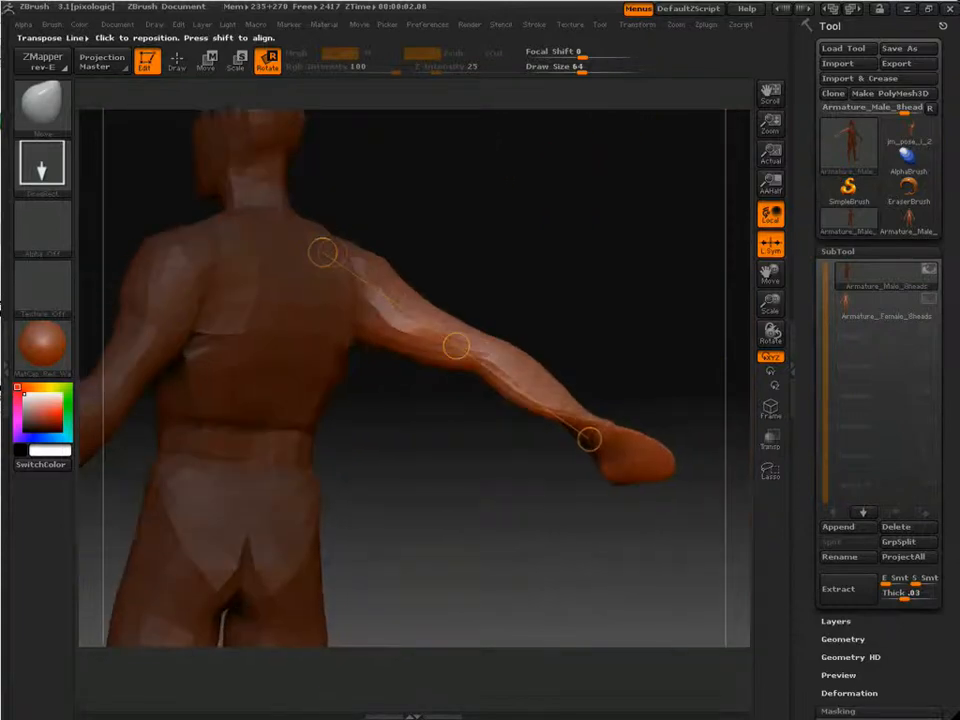
- Return to Draw mode, clear the mask and review the full figure's pose
click(176, 63)
ctrl+drag(557, 229, 574, 265)
mouse_move(574, 265)
mouse_down()
mouse_move(535, 349)
mouse_move(350, 355)
mouse_move(260, 395)
mouse_up()
drag(570, 490, 456, 340)
key(f)
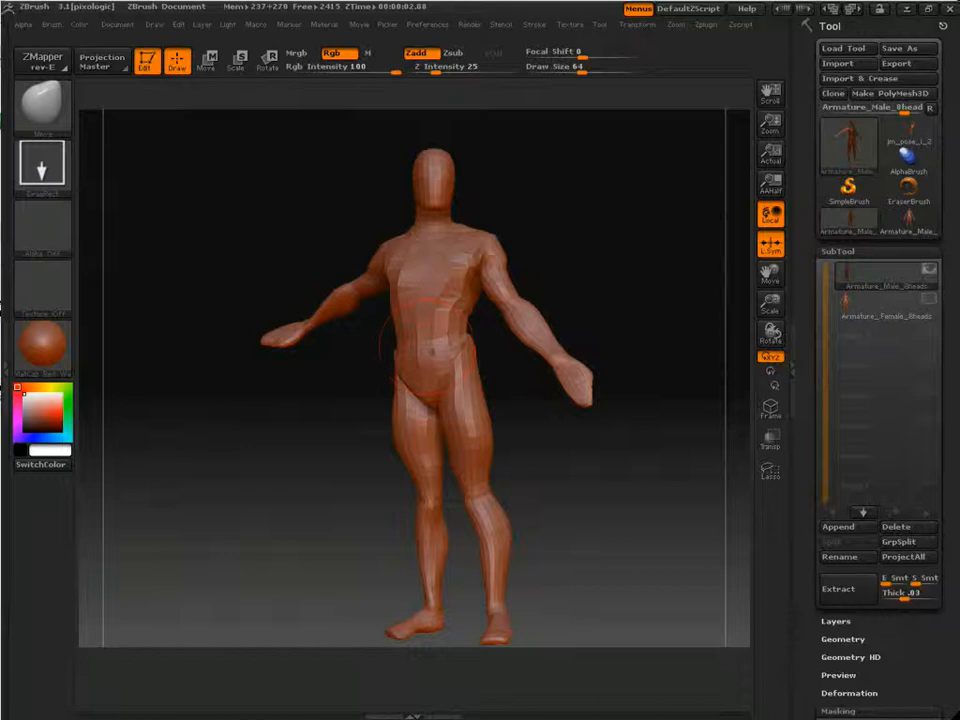
- Mask the body and right upper arm down to the elbow, and bend the forearm downward at the elbow with Rotate
alt+drag(640, 280, 660, 370)
alt+drag(380, 450, 418, 468)
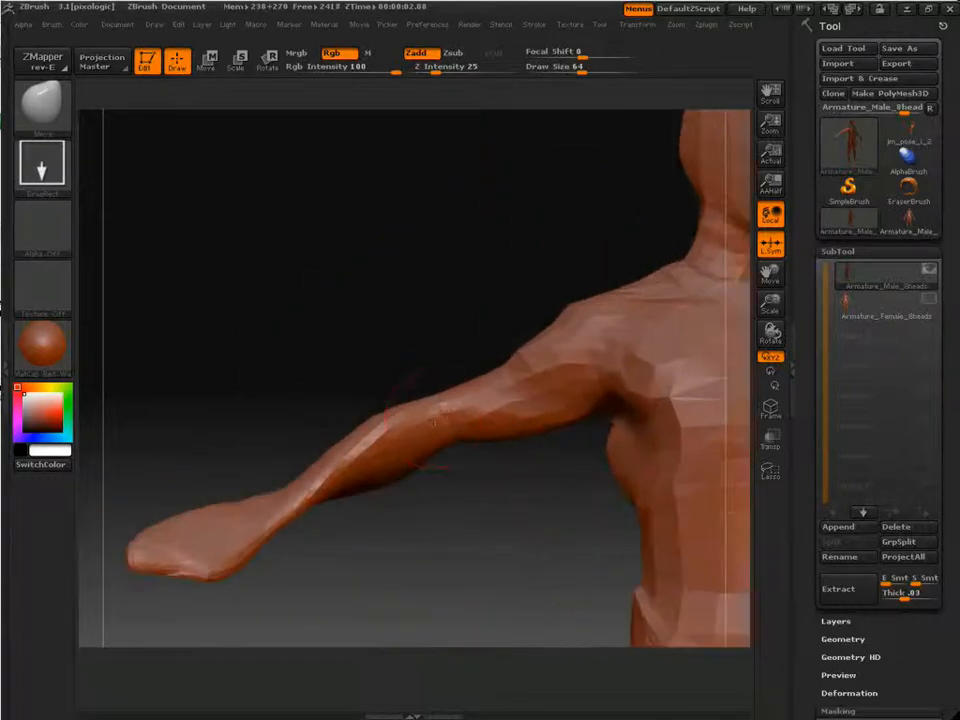
key(r)
ctrl+drag(471, 432, 426, 429)
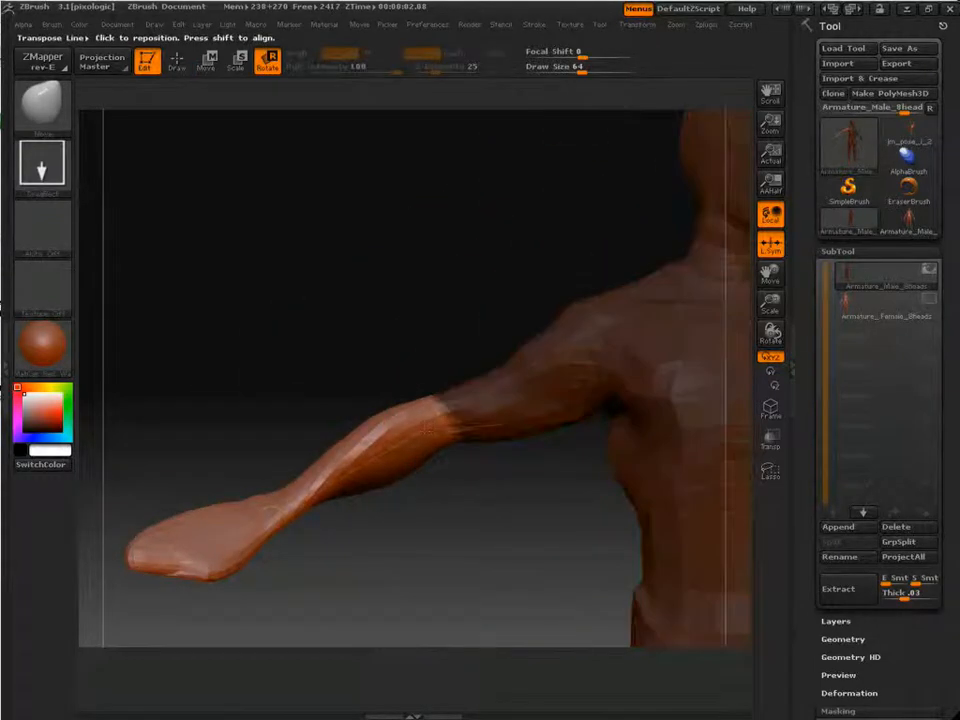
drag(658, 367, 746, 342)
drag(555, 265, 485, 330)
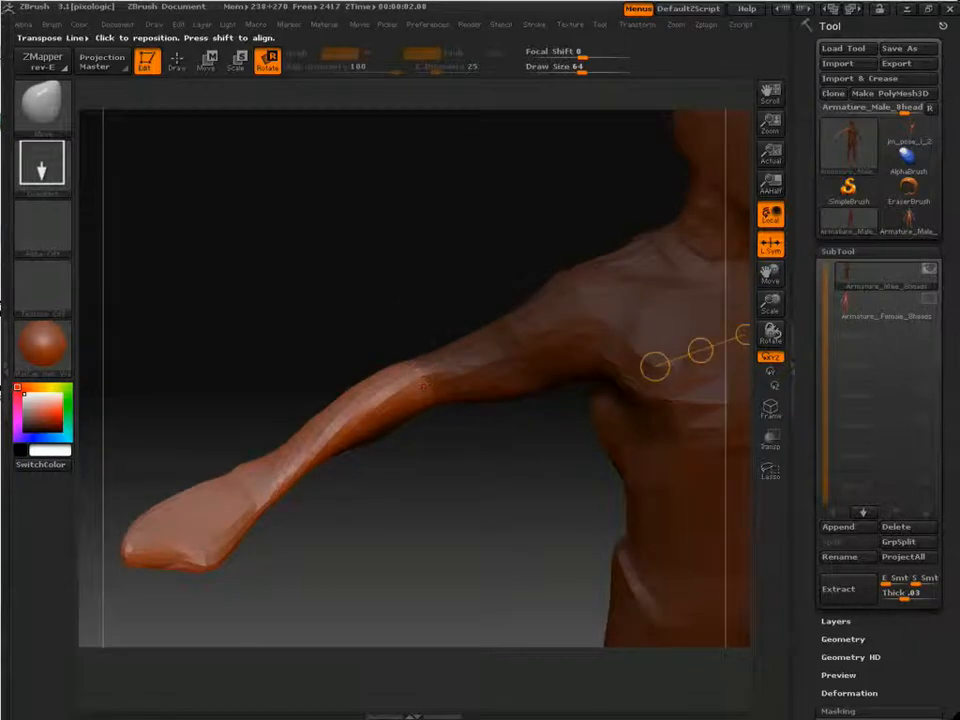
mouse_move(424, 386)
mouse_down()
mouse_move(386, 257)
mouse_move(353, 274)
mouse_up()
- Mask the right arm down to the wrist and rotate the hand with an action line starting at the wrist
ctrl+drag(311, 538, 290, 545)
drag(398, 540, 400, 452)
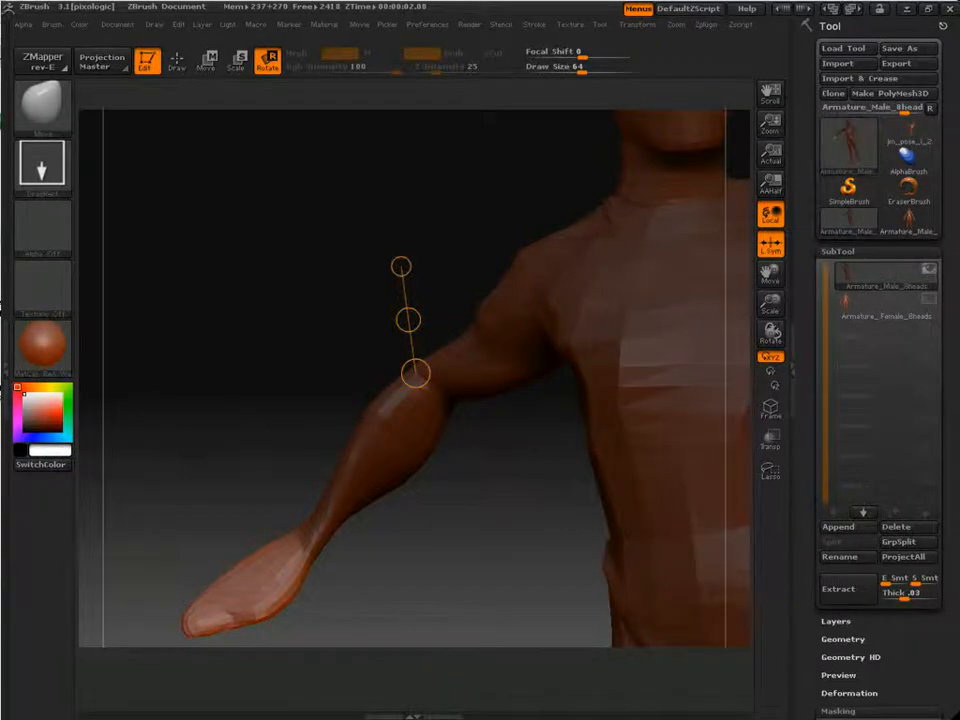
mouse_move(392, 545)
mouse_down()
mouse_move(530, 543)
mouse_move(618, 474)
mouse_up()
mouse_move(386, 475)
mouse_down()
mouse_move(515, 476)
mouse_move(510, 489)
mouse_move(518, 471)
mouse_move(507, 522)
mouse_up()
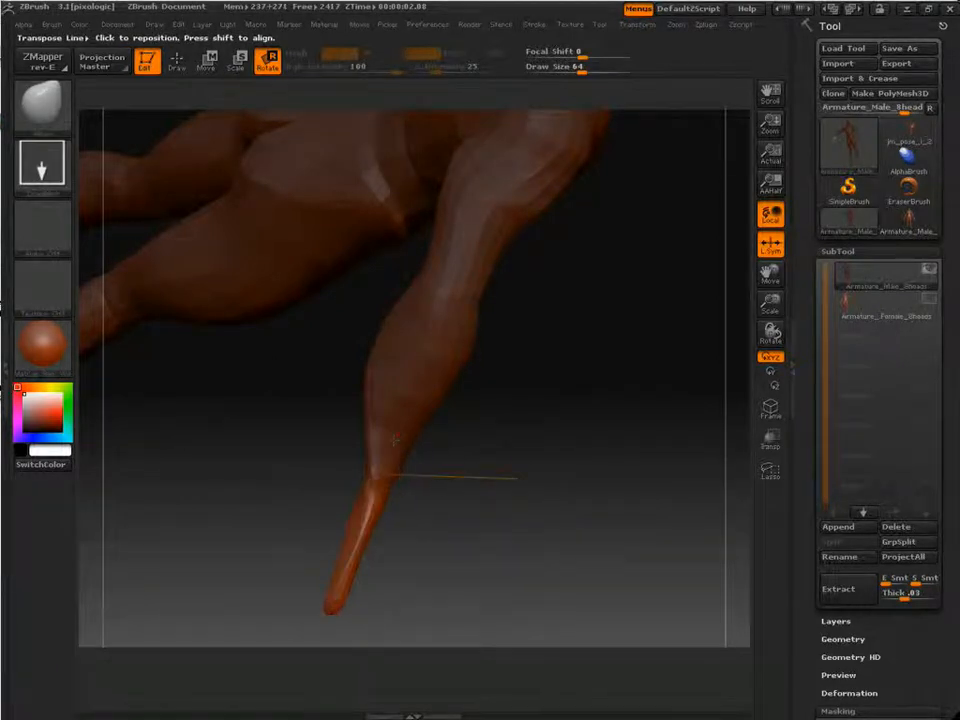
drag(517, 479, 431, 518)
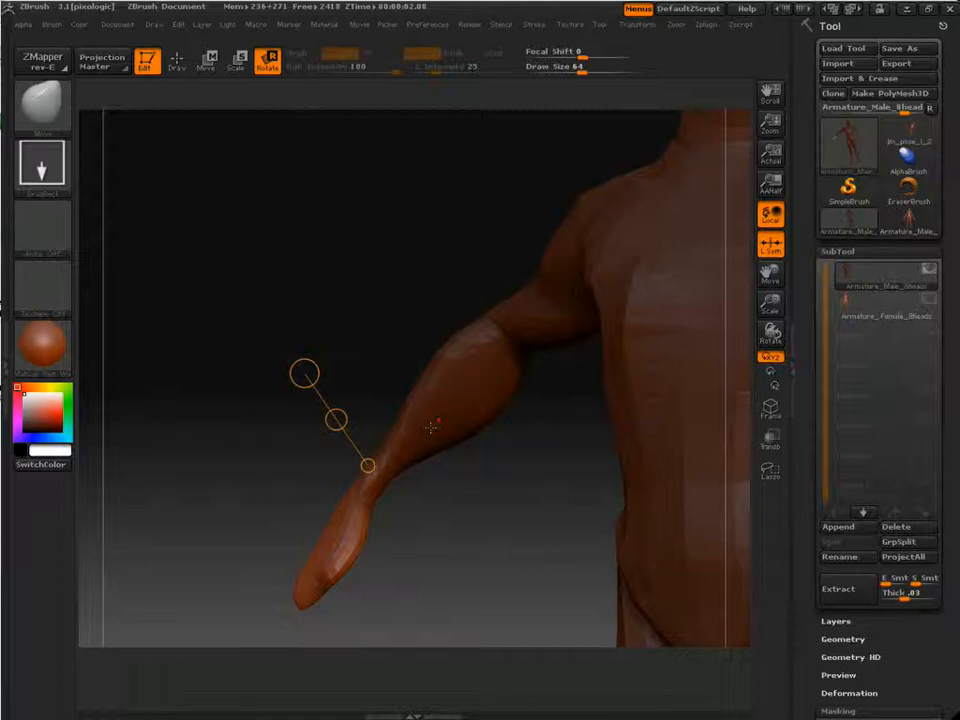
- Lay an action line along the right hand from wrist to fingertips and refine the hand's rotation
mouse_move(480, 480)
mouse_down()
mouse_move(410, 495)
mouse_move(313, 590)
mouse_up()
drag(400, 575, 470, 575)
mouse_move(339, 540)
mouse_down()
mouse_move(305, 540)
mouse_move(365, 545)
mouse_move(340, 540)
mouse_up()
drag(366, 488, 368, 512)
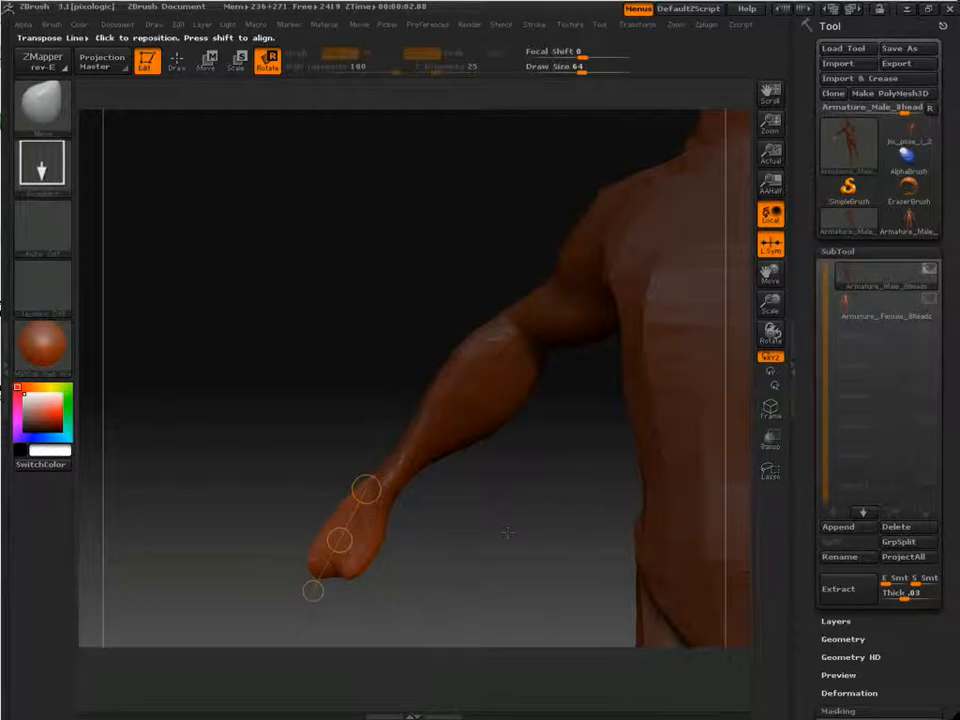
- In Draw mode with the mask cleared, set the Move brush's draw size to 113 and reshape the right elbow
key(f)
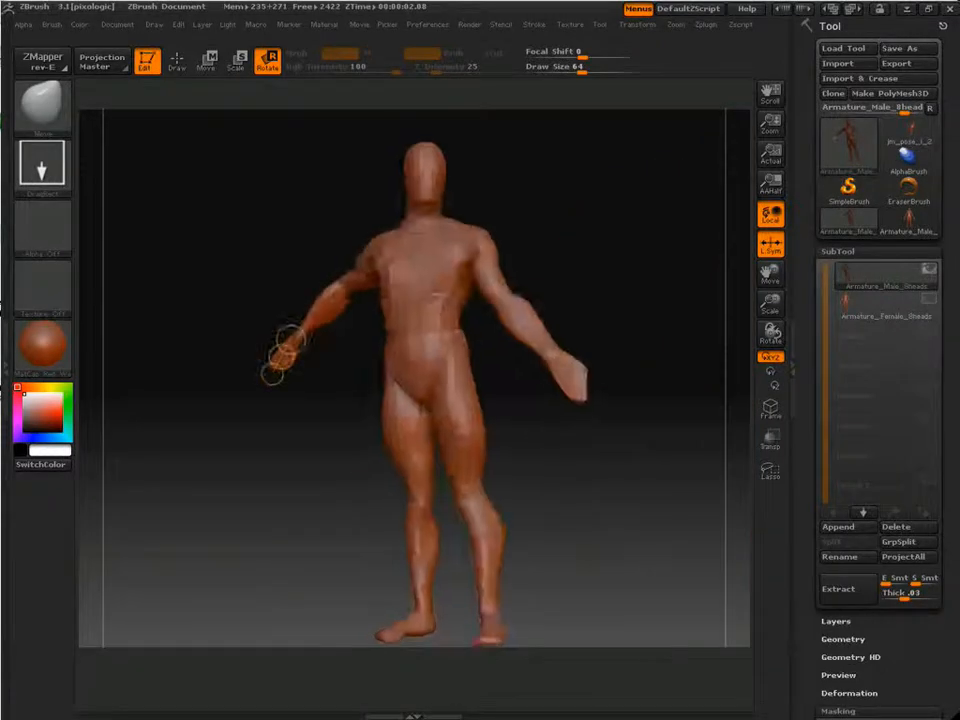
alt+drag(250, 210, 196, 524)
click(178, 63)
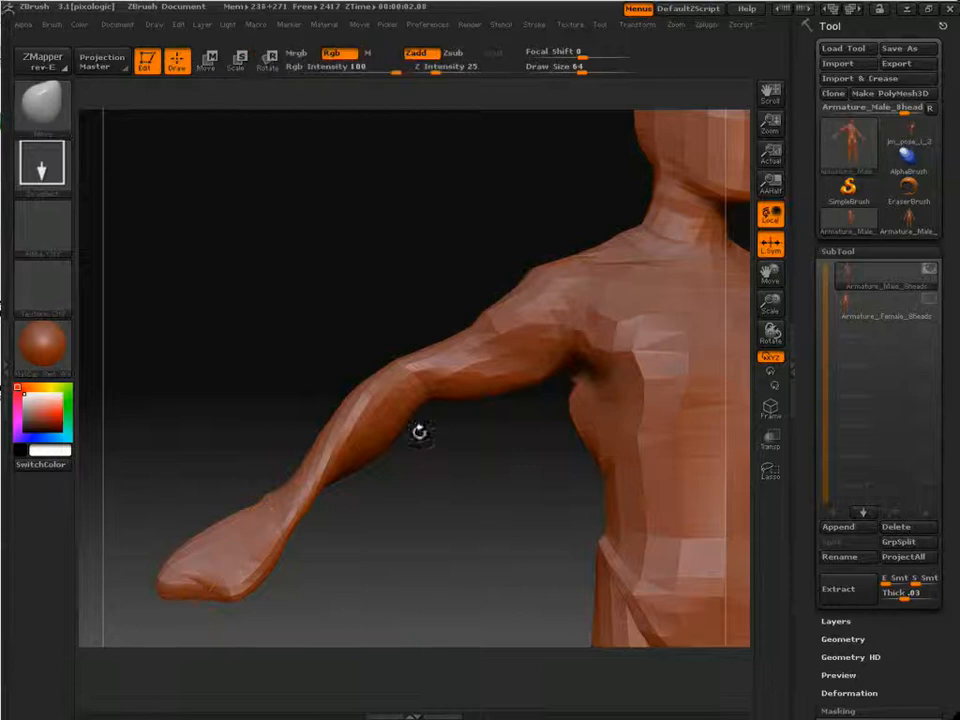
key(s)
drag(417, 417, 427, 417)
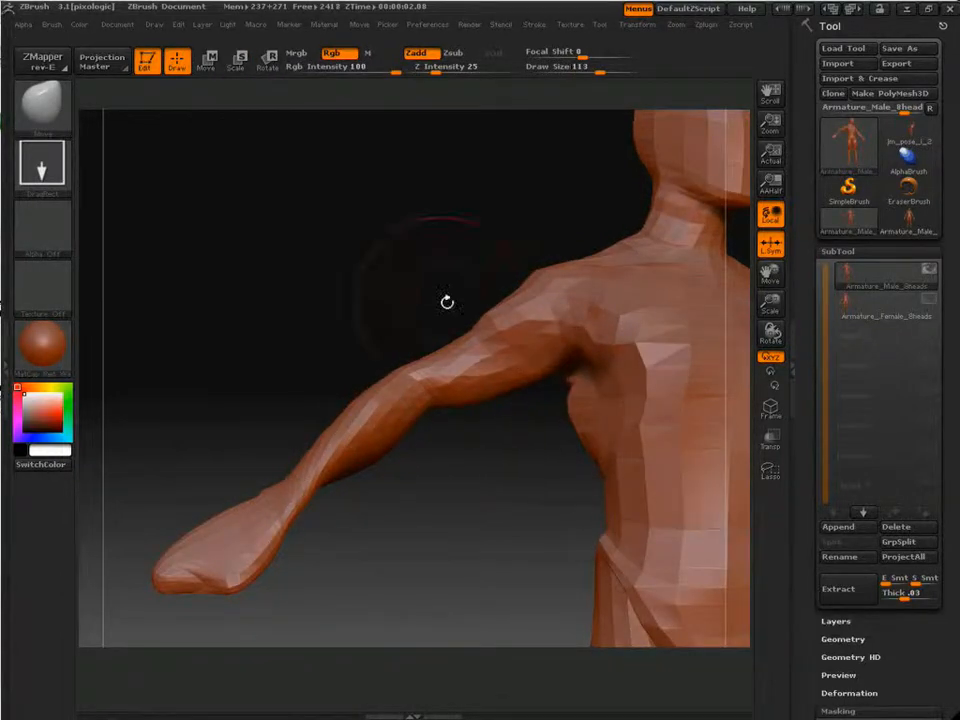
mouse_move(446, 302)
mouse_down()
mouse_move(612, 301)
mouse_move(634, 261)
mouse_move(662, 266)
mouse_move(615, 292)
mouse_move(525, 302)
mouse_up()
- Choose the Inflat brush and set its draw size to 80 for work on the right forearm
click(42, 102)
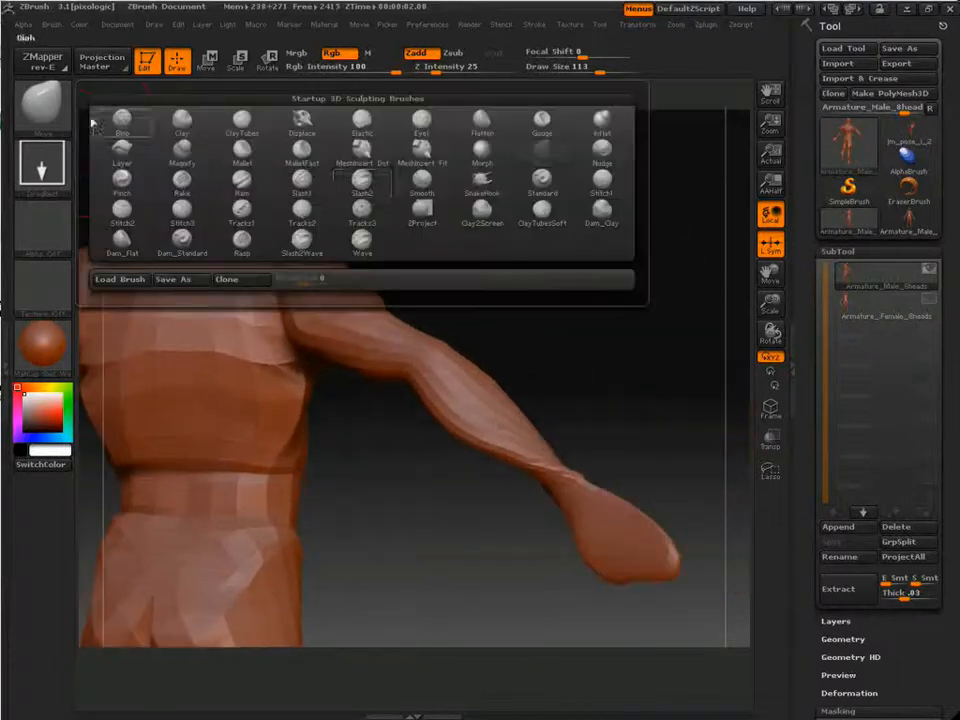
click(602, 118)
mouse_move(611, 392)
mouse_down()
mouse_move(561, 339)
mouse_move(439, 357)
mouse_up()
key(s)
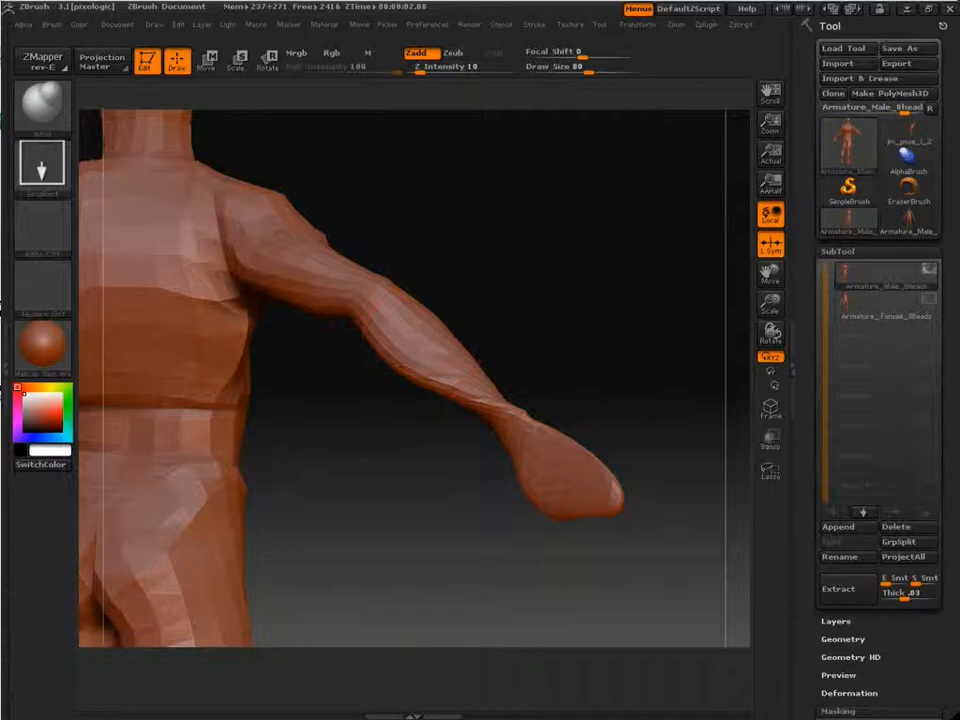
- Smooth the underside of the right forearm between elbow and wrist
drag(628, 376, 320, 500)
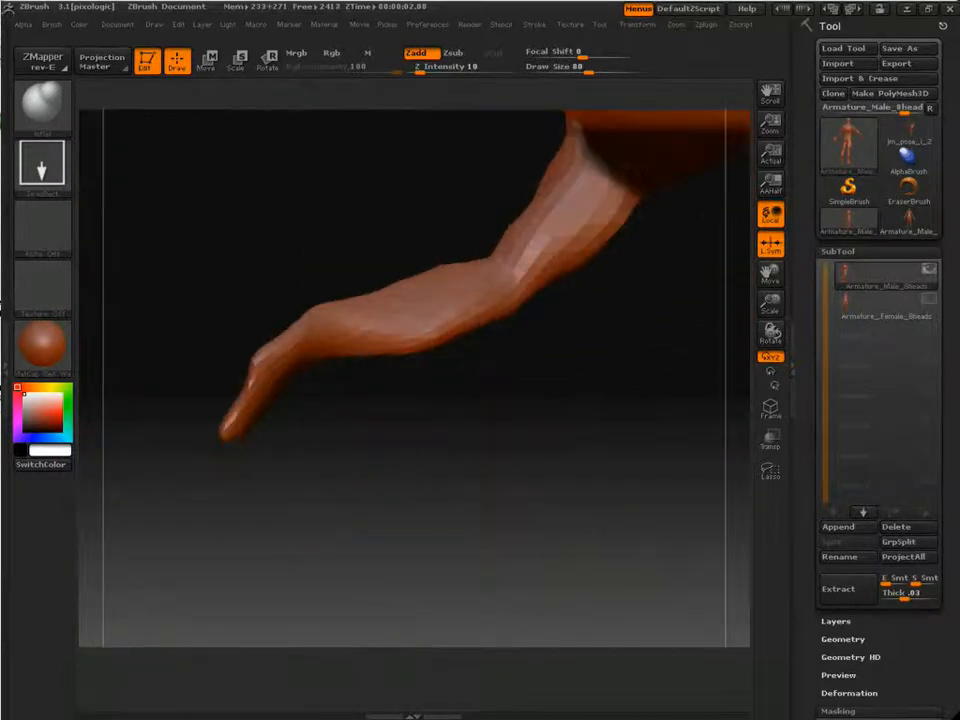
mouse_move(440, 337)
shift+mouse_down()
mouse_move(403, 351)
mouse_move(304, 348)
shift+mouse_up()
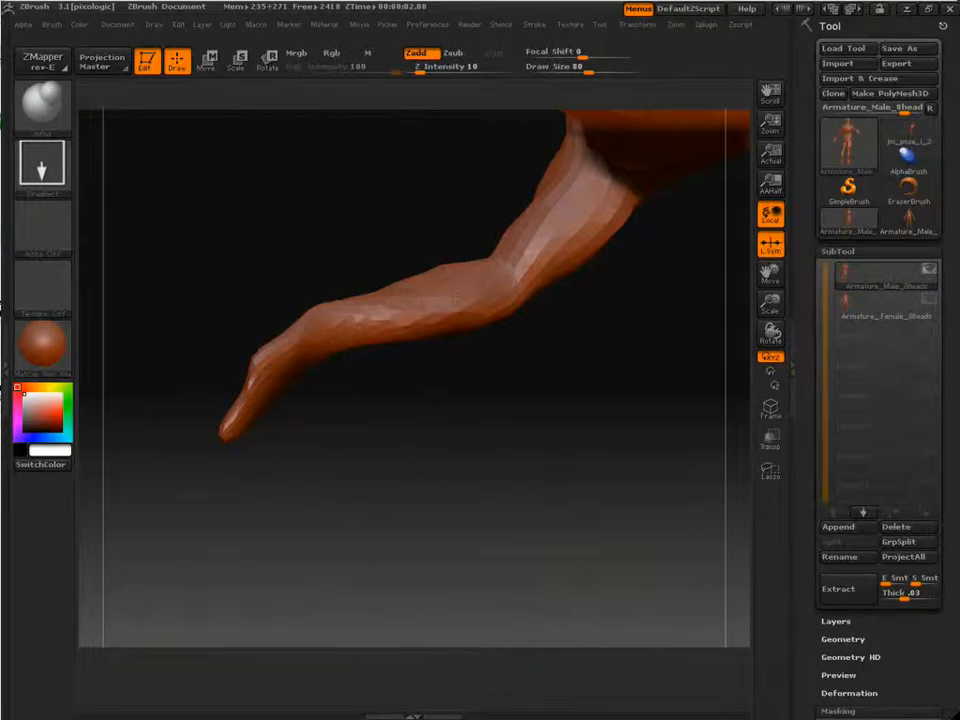
drag(578, 360, 523, 291)
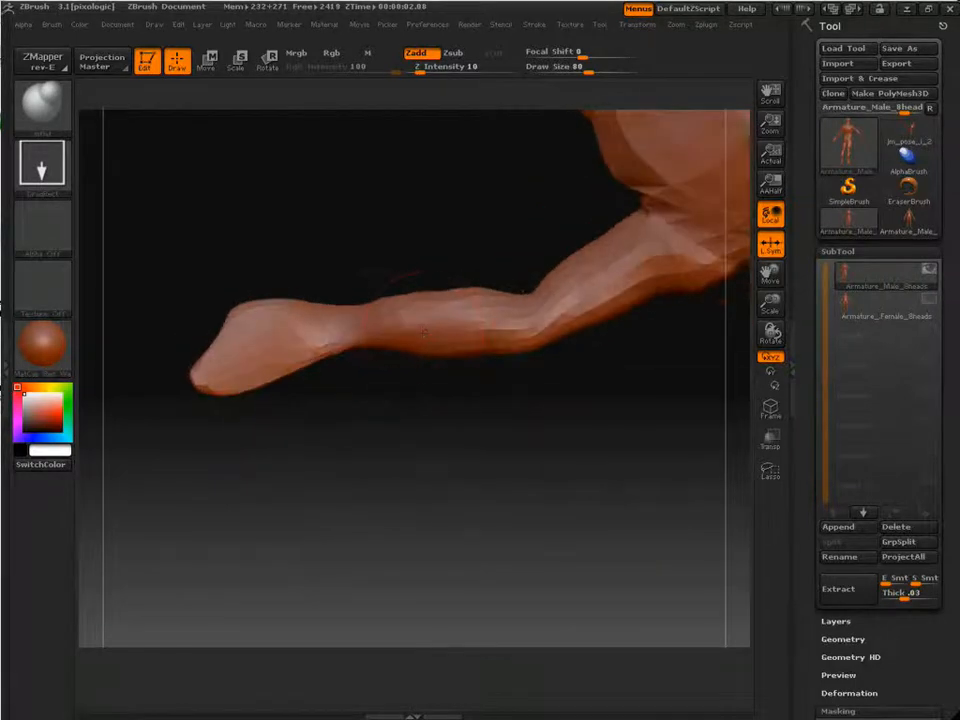
- Switch from the Inflat brush to the Move brush and frame the whole male figure
mouse_move(467, 227)
mouse_down()
mouse_move(658, 597)
mouse_move(632, 364)
mouse_move(619, 375)
mouse_move(560, 330)
mouse_up()
click(42, 100)
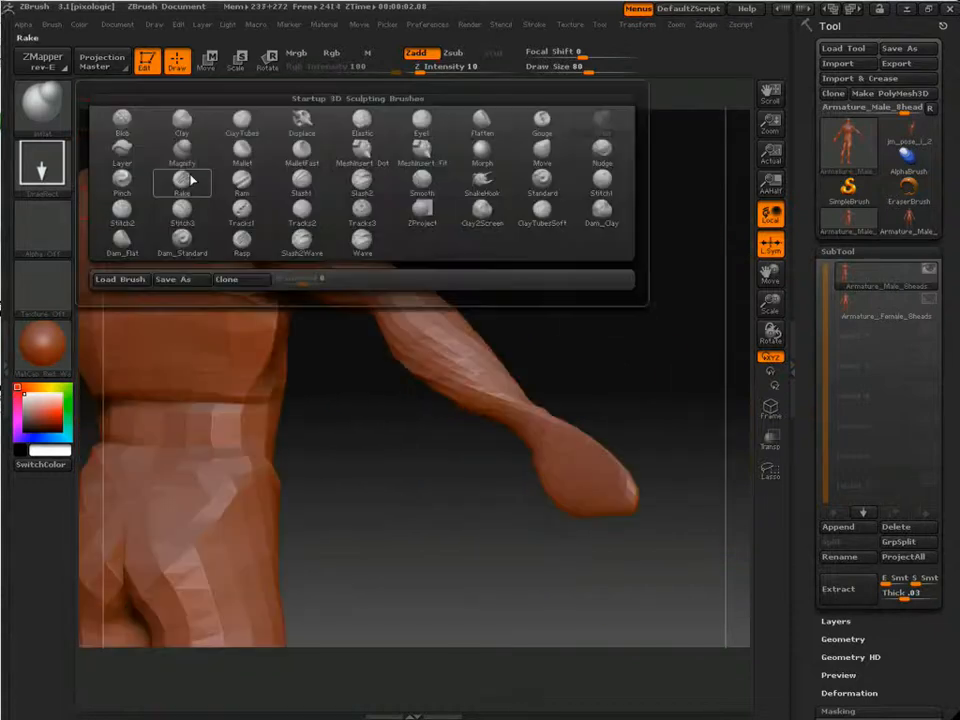
click(544, 150)
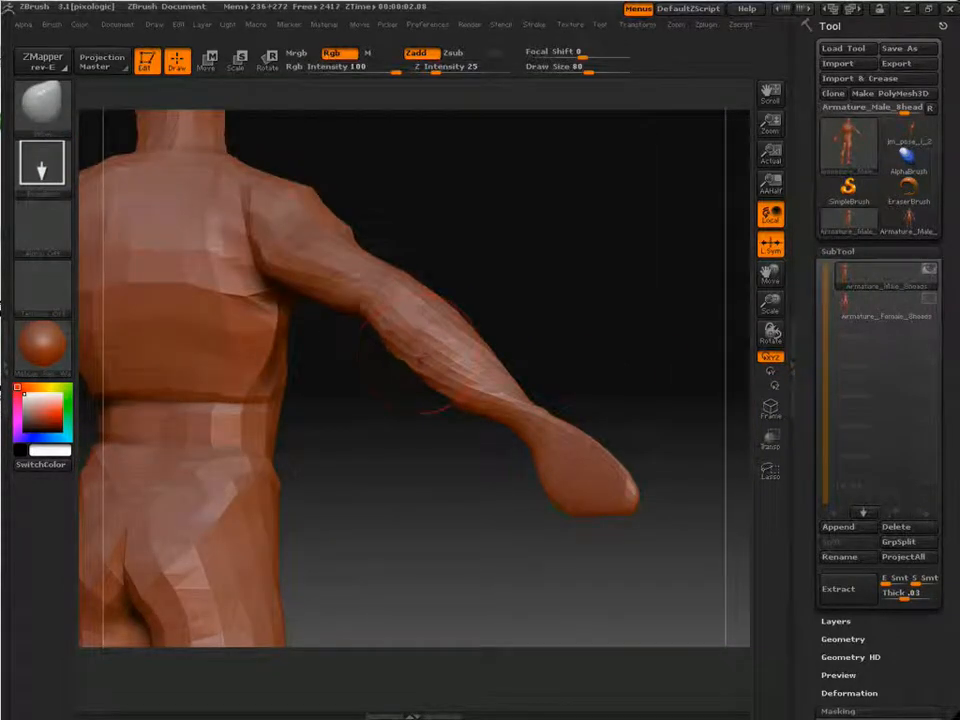
key(ctrl+d)
mouse_move(682, 335)
mouse_down()
mouse_move(514, 399)
mouse_move(516, 424)
mouse_move(588, 400)
mouse_move(608, 380)
mouse_move(585, 368)
mouse_up()
key(f)
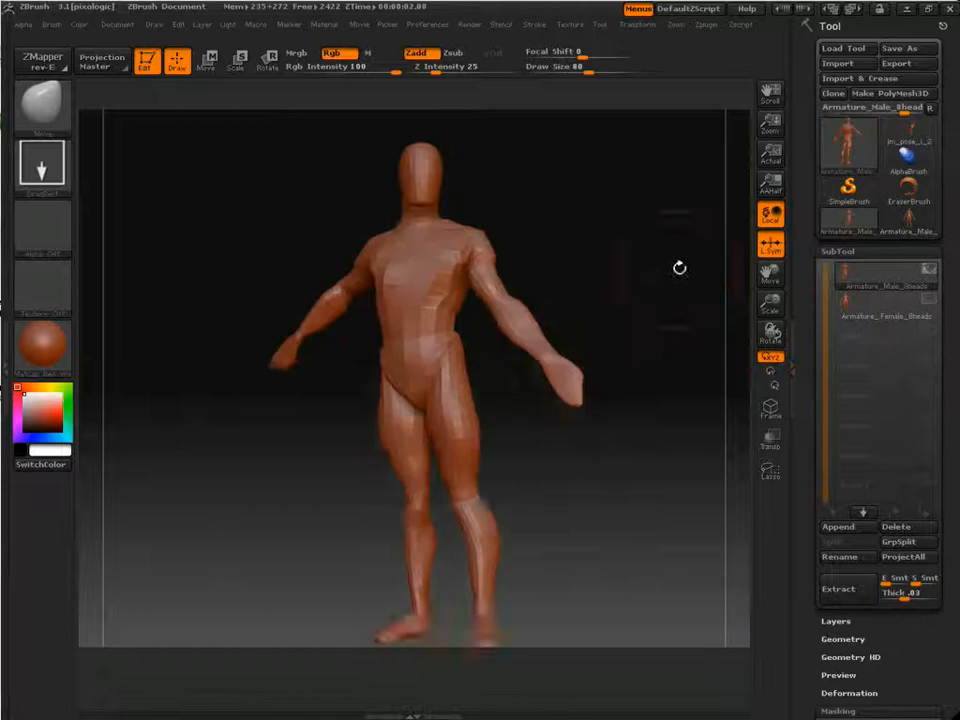
- In Rotate mode, mask the whole male figure except the left arm from the shoulder down, and soften the mask edge
alt+drag(680, 268, 656, 362)
alt+drag(705, 225, 261, 158)
click(268, 62)
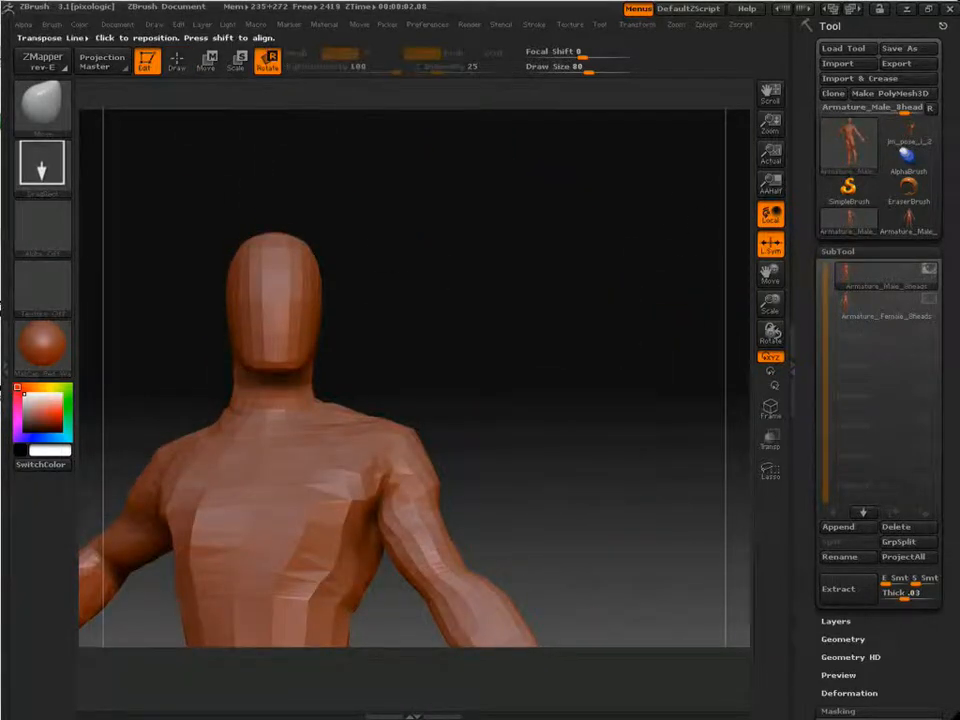
ctrl+drag(361, 410, 429, 372)
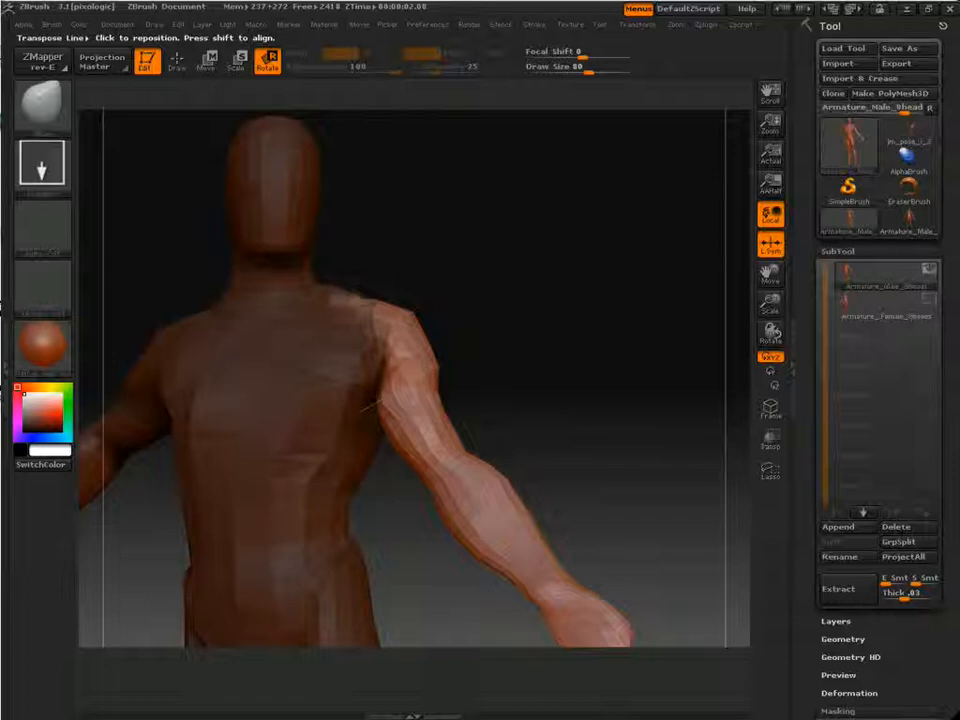
ctrl+drag(381, 400, 372, 405)
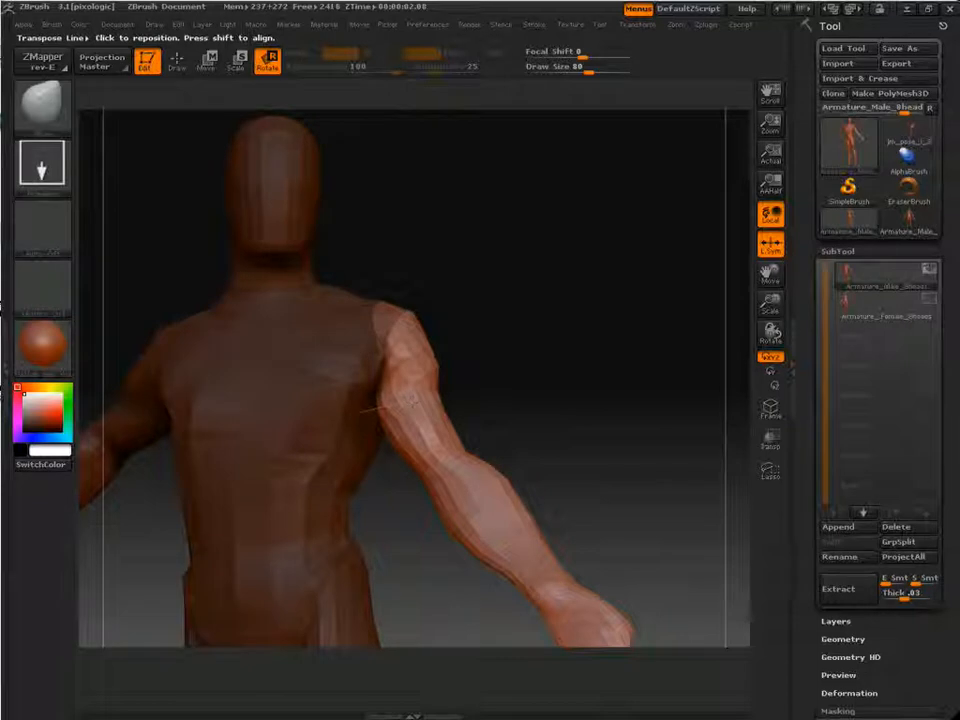
ctrl+click(408, 400)
- Try raising the left arm overhead by rotating it about the shoulder and moving it in toward the neck
mouse_move(621, 407)
mouse_down()
mouse_move(480, 412)
mouse_move(621, 407)
mouse_up()
drag(375, 332, 594, 279)
drag(484, 306, 497, 304)
mouse_move(611, 358)
alt+mouse_down()
mouse_move(596, 325)
mouse_move(618, 378)
alt+mouse_up()
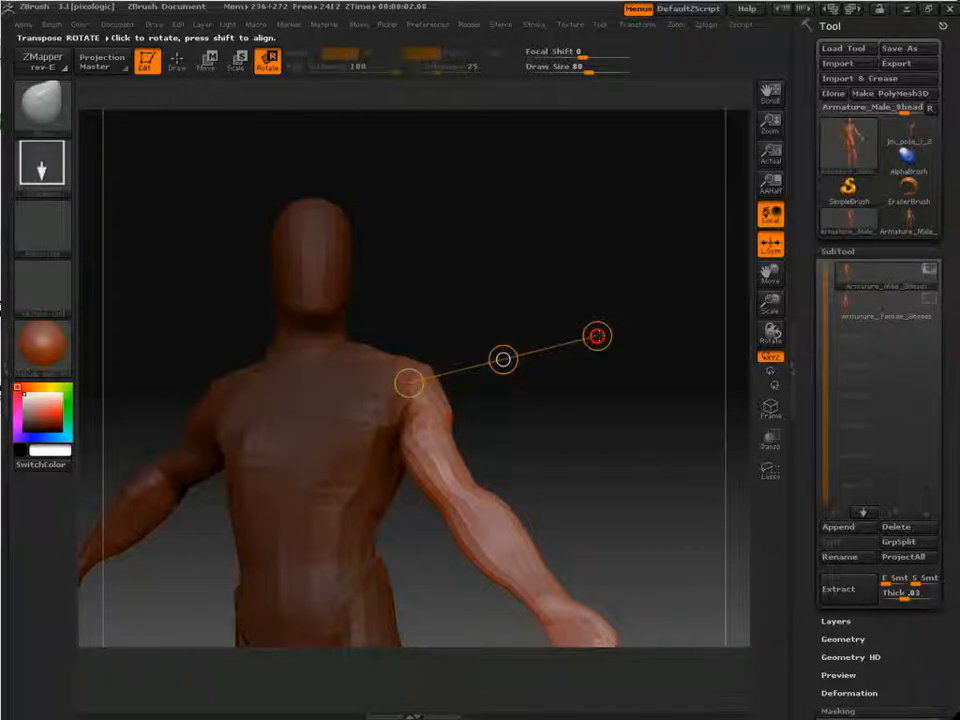
drag(596, 336, 358, 352)
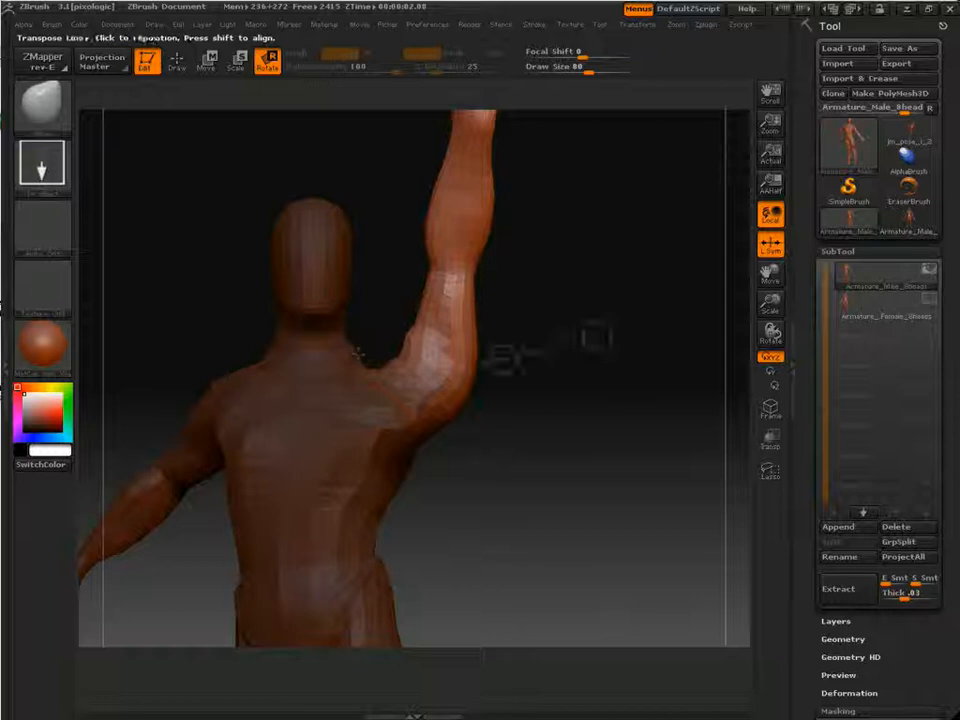
click(207, 62)
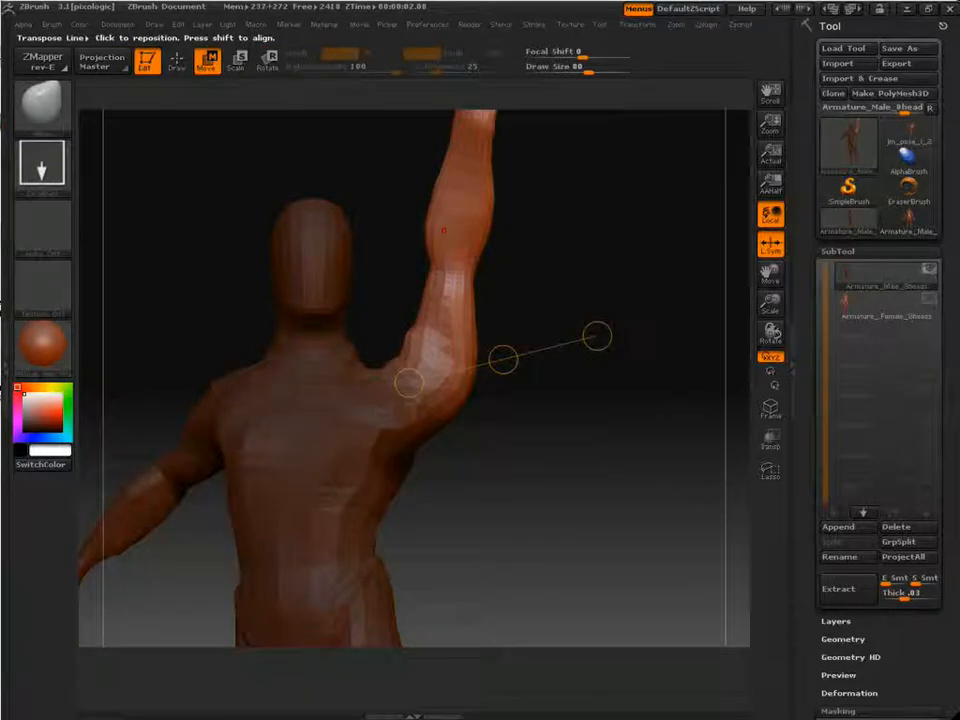
drag(503, 359, 458, 336)
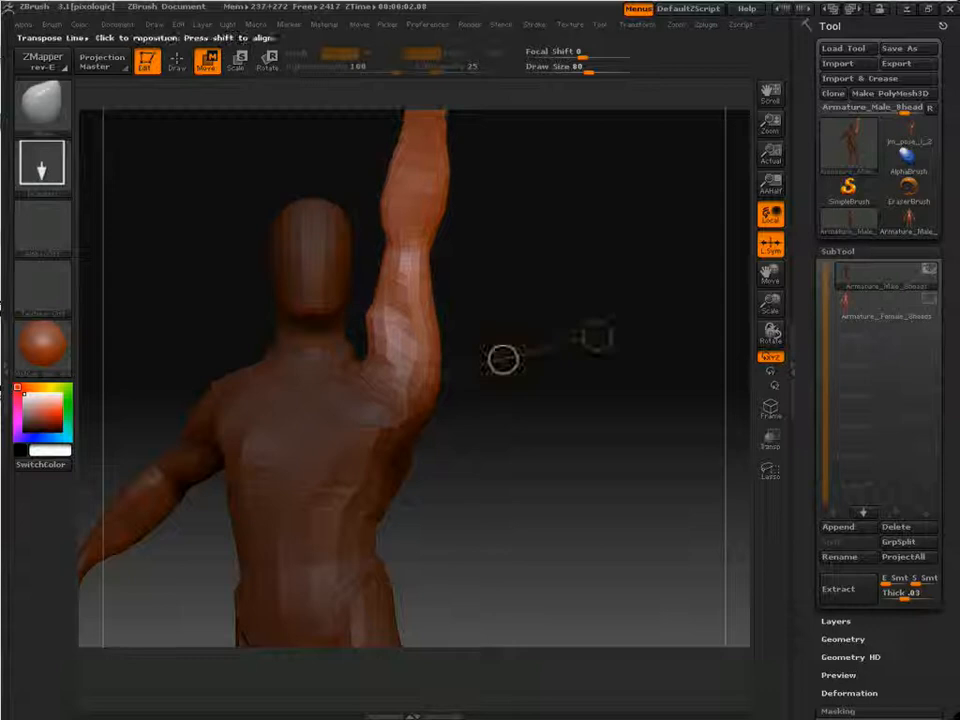
- Undo the left arm's overhead rotation and move, returning to the lowered arm with its mask
drag(489, 396, 718, 418)
key(ctrl+z)
key(ctrl+z)
key(ctrl+z)
key(ctrl+z)
- Try lifting the left arm with an action line laid from shoulder to wrist, and undo the attempt
drag(388, 356, 394, 351)
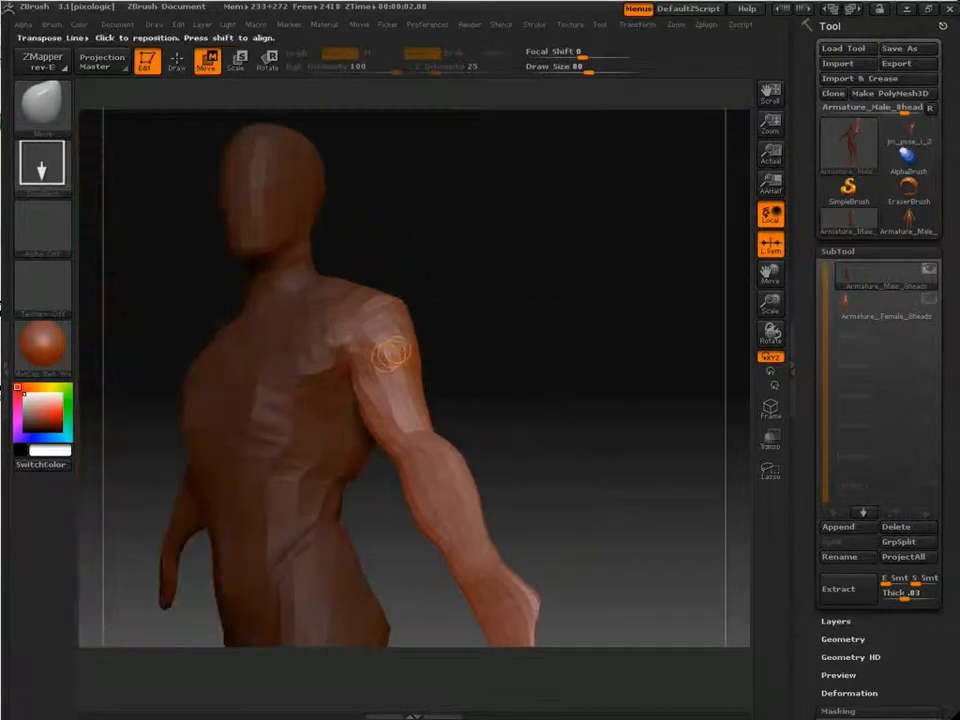
drag(568, 386, 677, 409)
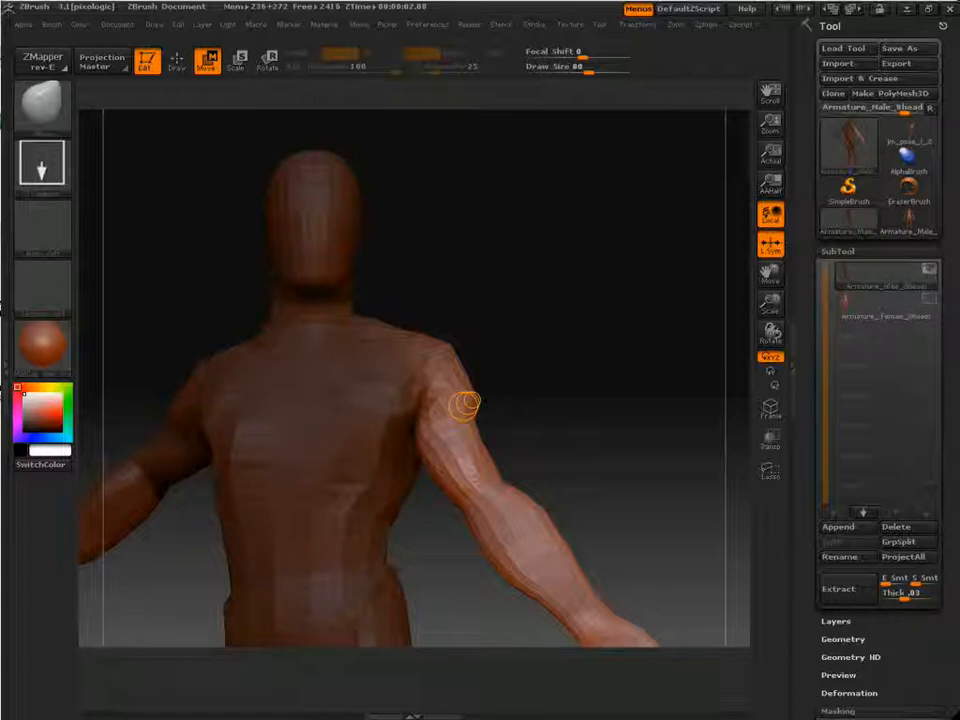
drag(431, 358, 492, 436)
drag(519, 480, 602, 432)
drag(568, 562, 666, 475)
key(ctrl+z)
key(r)
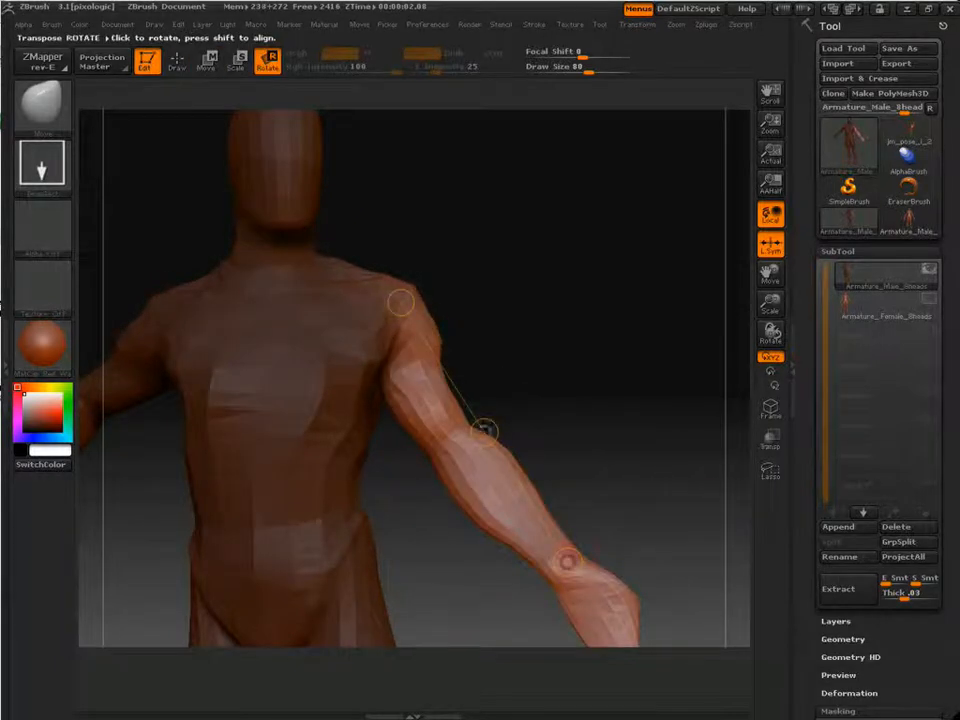
drag(567, 561, 698, 379)
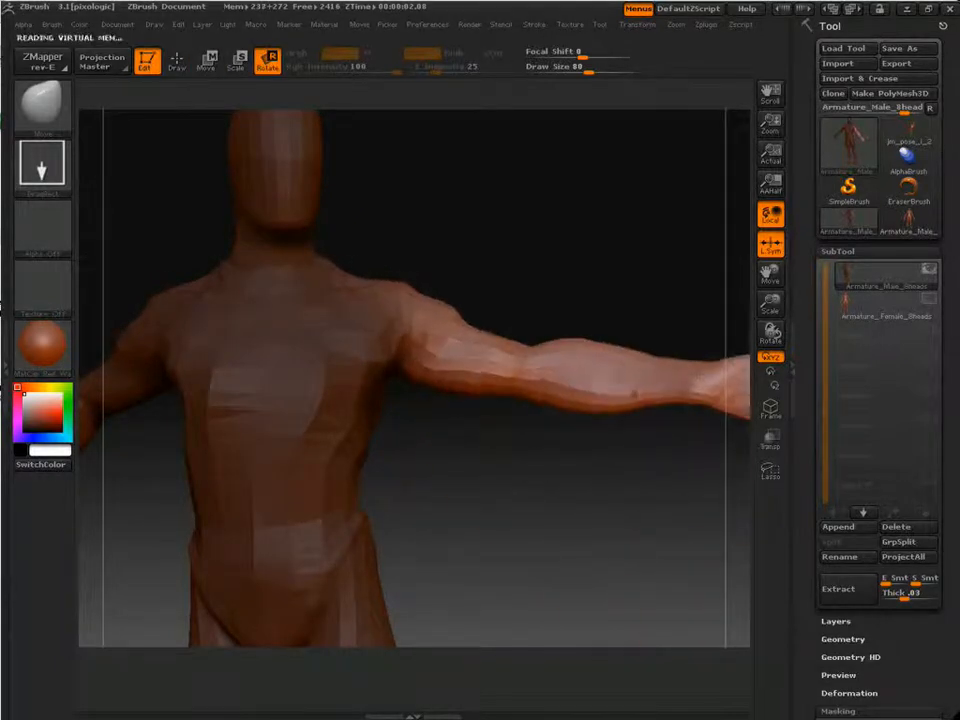
key(ctrl+z)
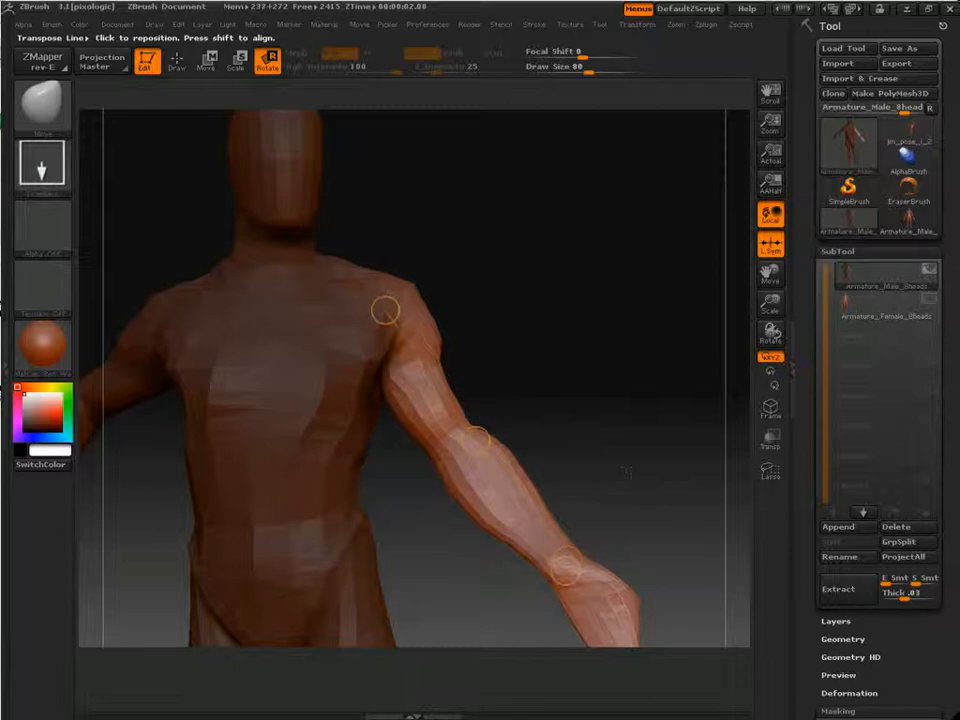
- Rotate the left arm about the shoulder until it extends horizontally out to the side
alt+drag(640, 480, 640, 420)
drag(521, 495, 550, 473)
drag(613, 541, 720, 292)
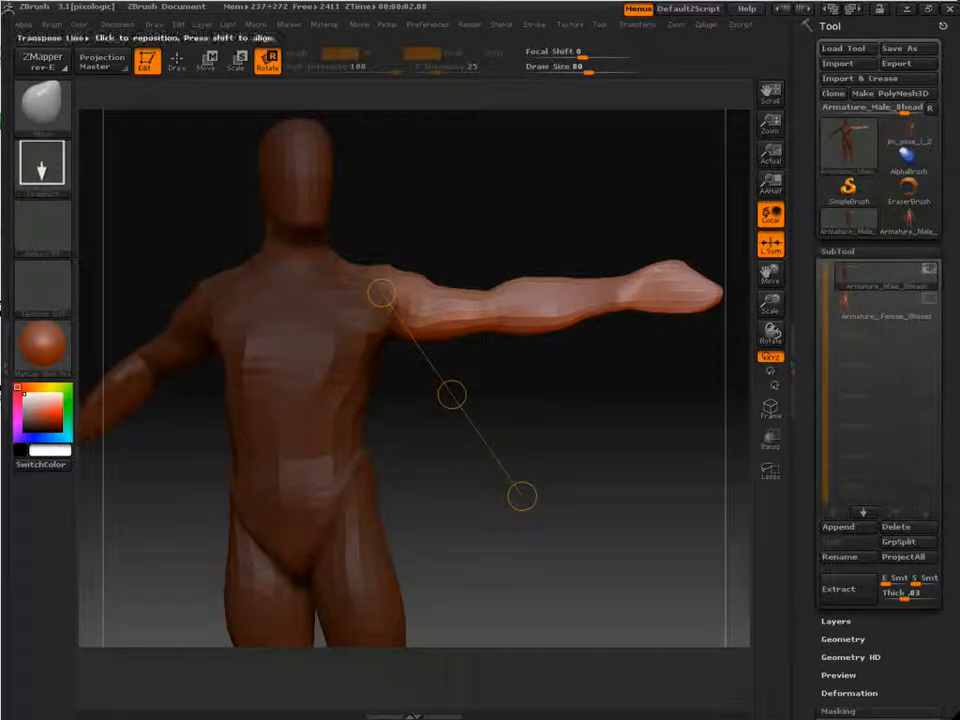
- Try adjusting the horizontal left arm further with the shoulder action line, and undo the last change
drag(381, 292, 389, 416)
drag(452, 456, 465, 581)
drag(396, 482, 400, 462)
drag(720, 300, 512, 323)
key(ctrl+z)
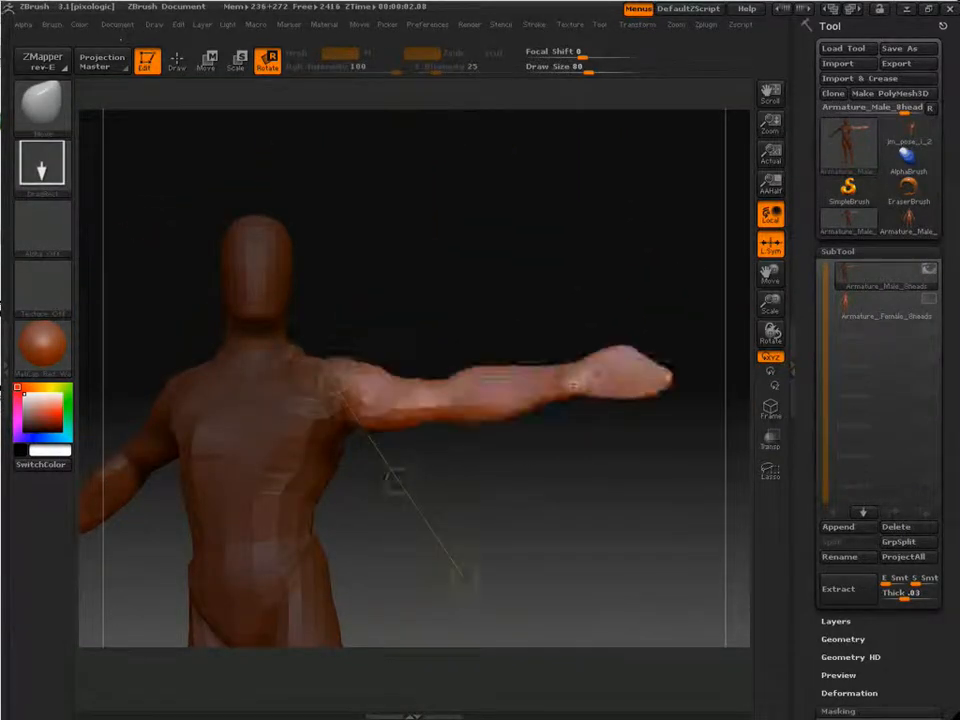
- Viewed from above, lay an action line from the left shoulder and rotate the arm to point straight forward
drag(567, 378, 611, 589)
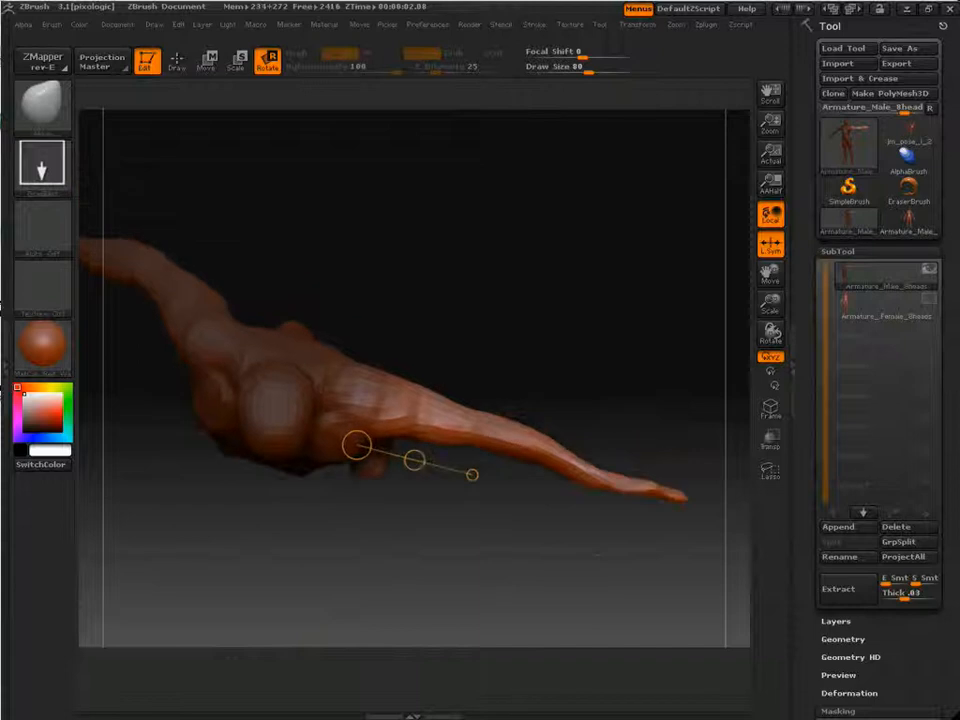
drag(371, 405, 446, 237)
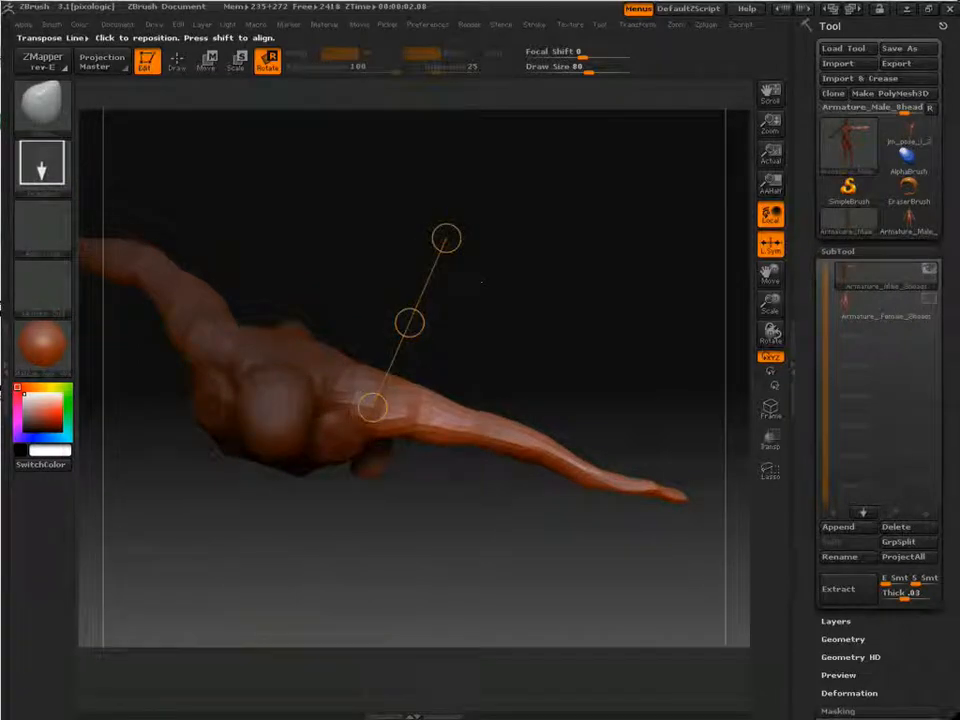
mouse_move(485, 386)
mouse_down()
mouse_move(488, 349)
mouse_move(485, 386)
mouse_up()
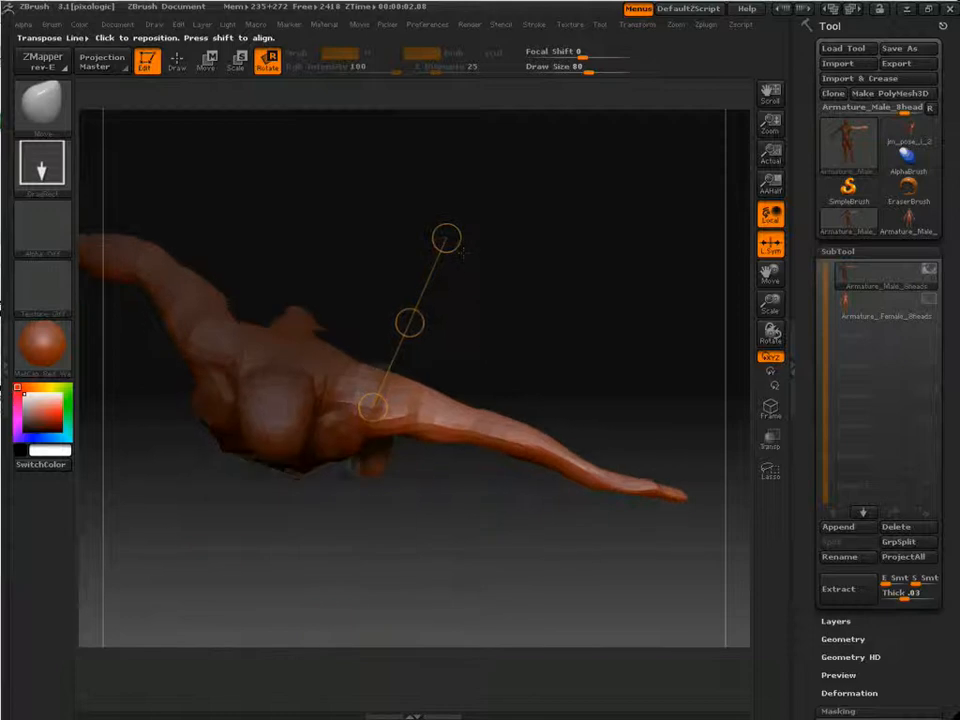
drag(446, 237, 549, 378)
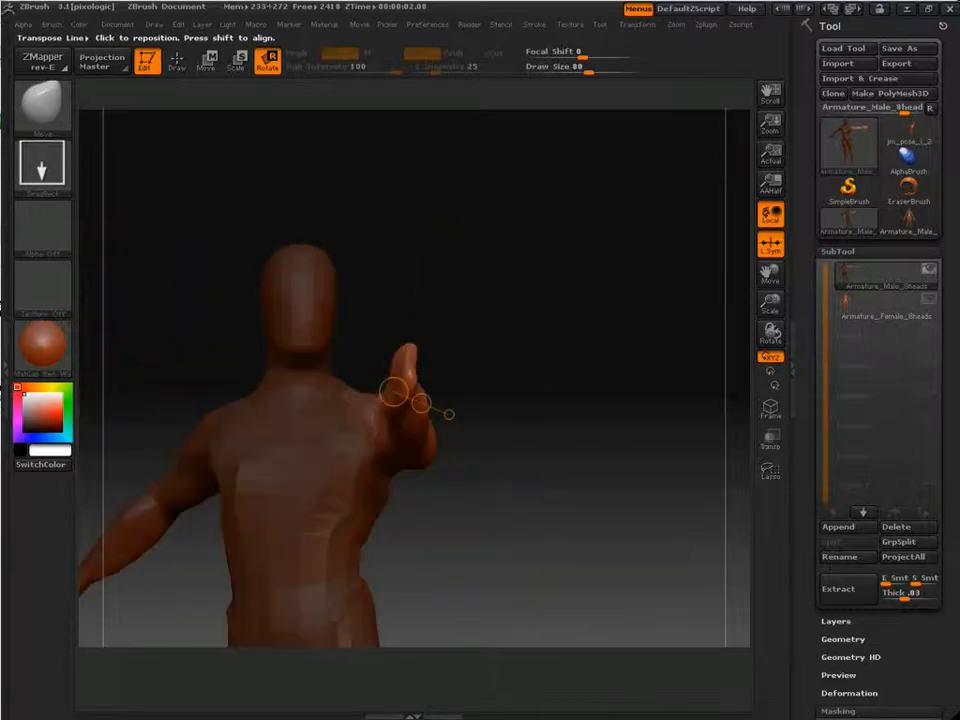
- Viewed from the side, lay an action line from the left shoulder out behind the back and rotate the arm up overhead
drag(449, 414, 365, 505)
drag(385, 424, 589, 427)
drag(550, 346, 595, 345)
drag(343, 328, 459, 296)
drag(388, 426, 524, 433)
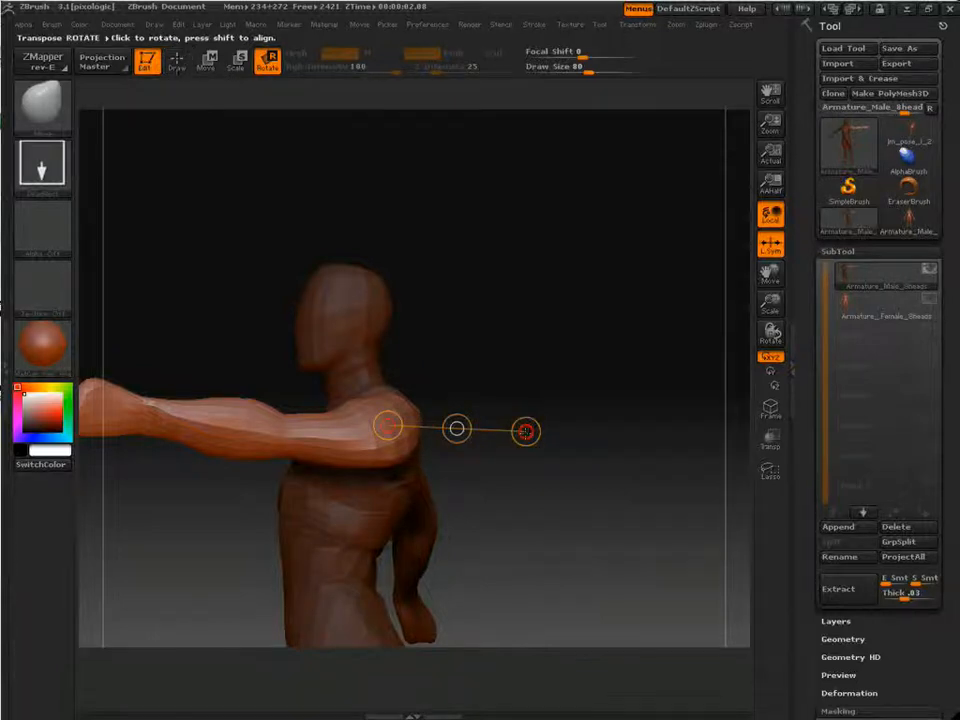
drag(612, 408, 551, 409)
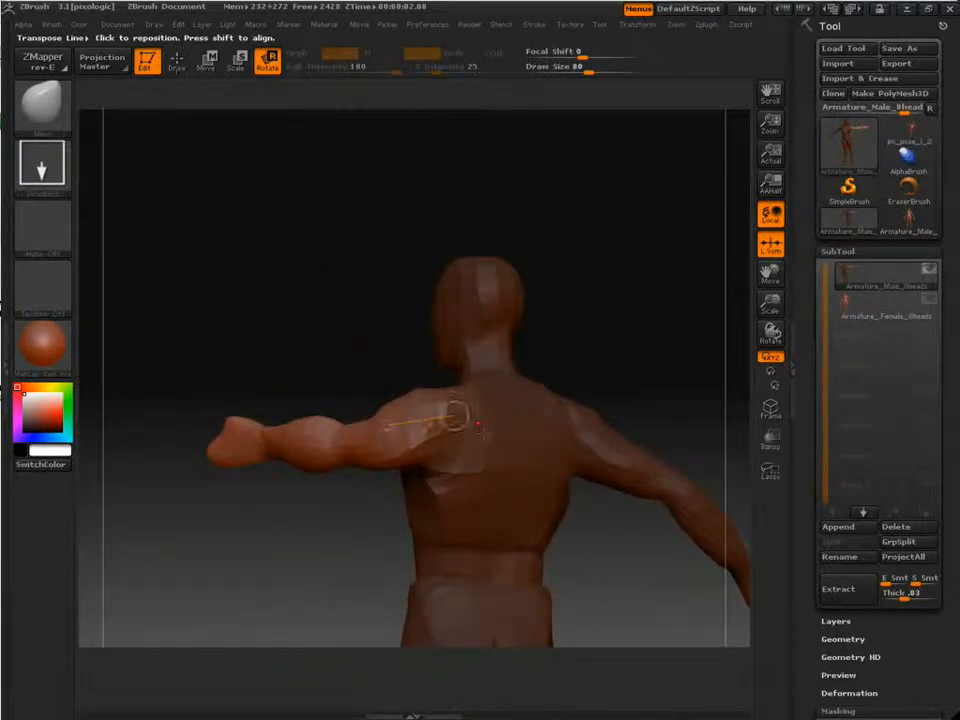
drag(632, 350, 696, 349)
drag(388, 426, 395, 413)
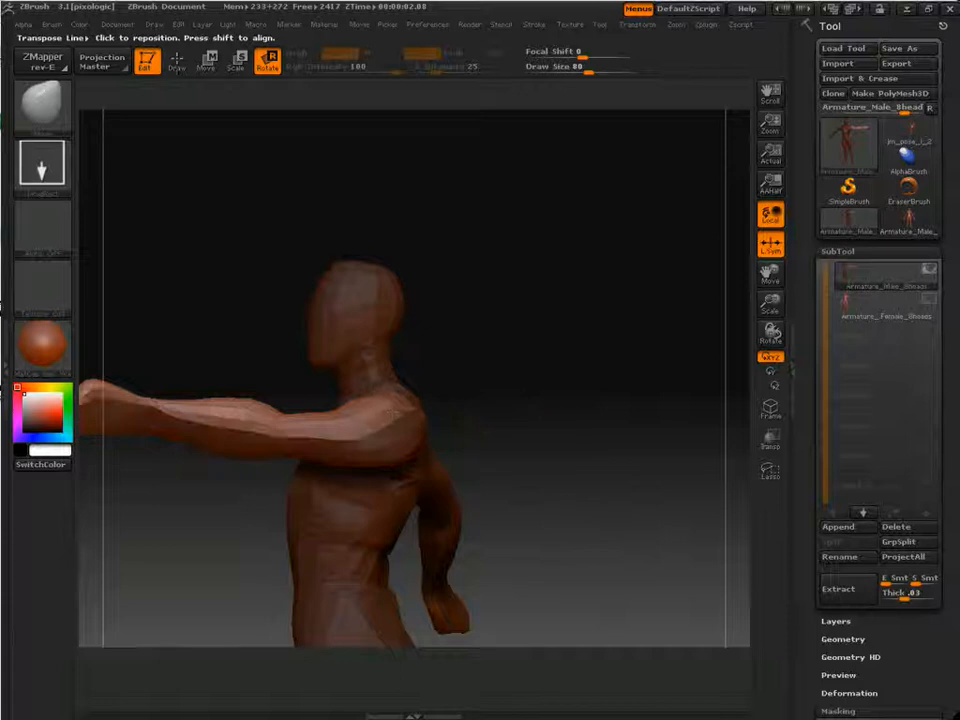
key(ctrl+z)
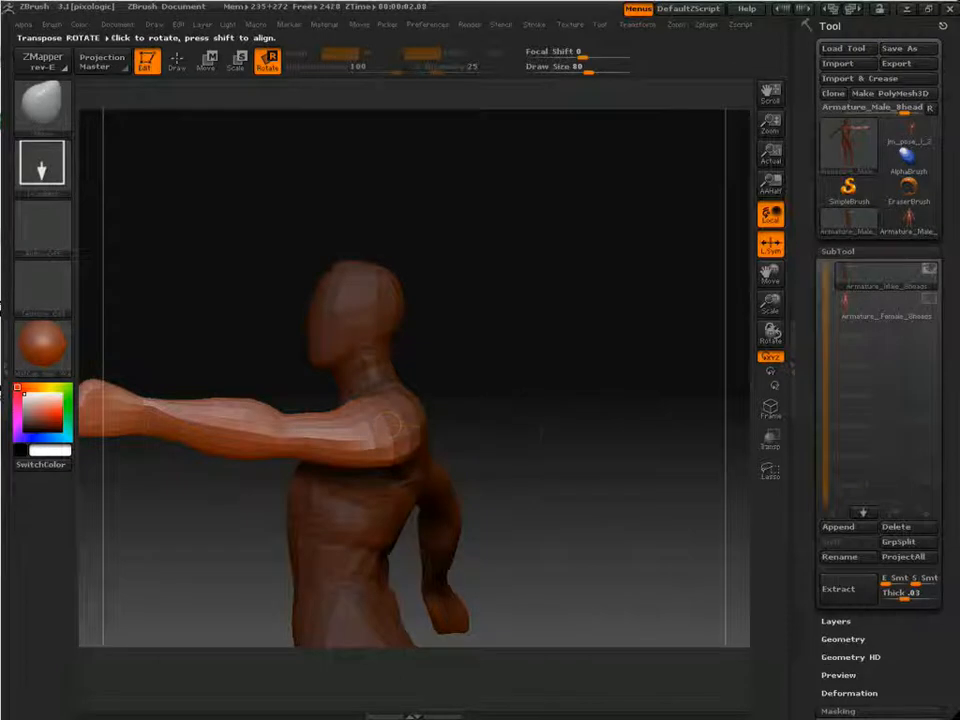
drag(541, 433, 453, 561)
drag(560, 540, 604, 420)
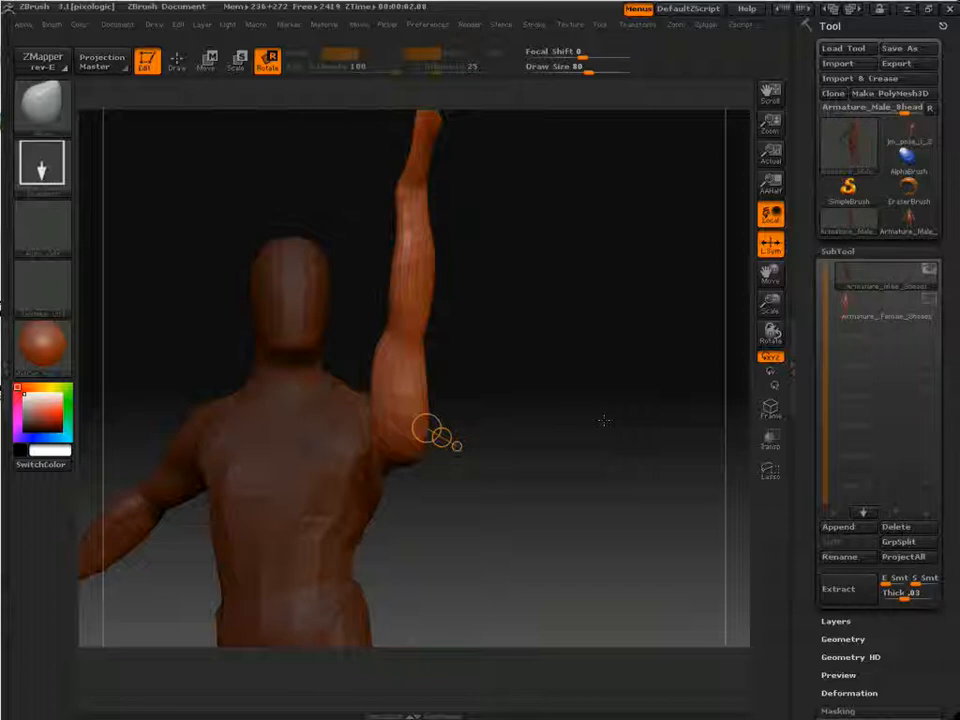
- Lay a horizontal action line out from the raised left upper arm and shift the arm with Transpose Move
key(w)
drag(416, 396, 589, 396)
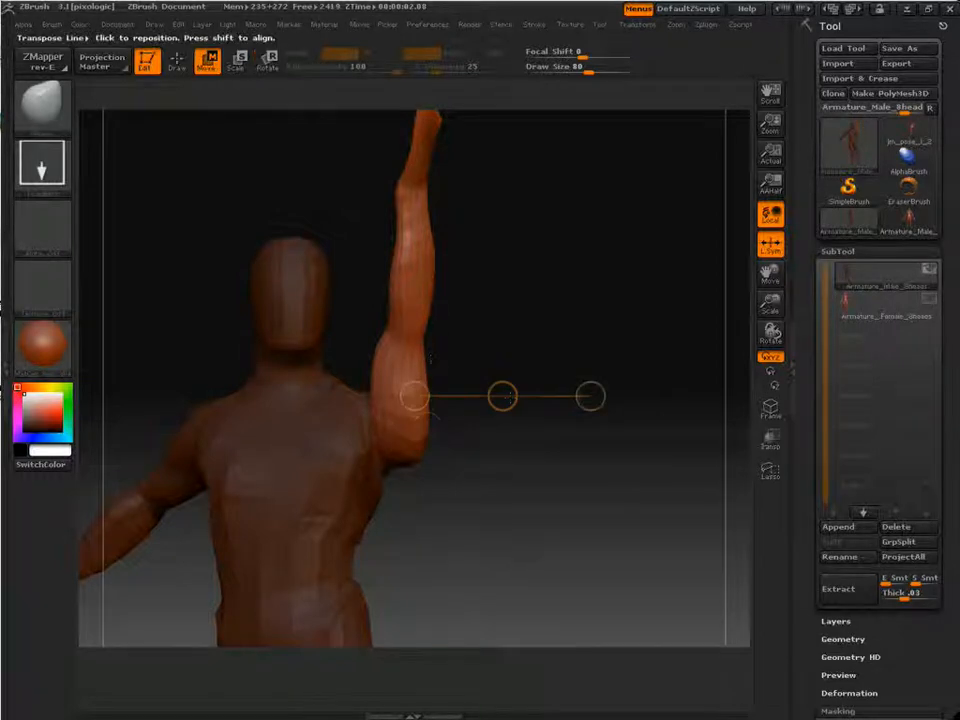
mouse_move(502, 396)
mouse_down()
mouse_move(491, 367)
mouse_move(602, 422)
mouse_move(496, 410)
mouse_move(683, 364)
mouse_move(681, 345)
mouse_move(583, 324)
mouse_move(593, 293)
mouse_move(597, 318)
mouse_up()
- In Draw mode with the mask cleared, set the Move brush's draw size to 127 and reshape the left shoulder and armpit
click(176, 62)
click(603, 70)
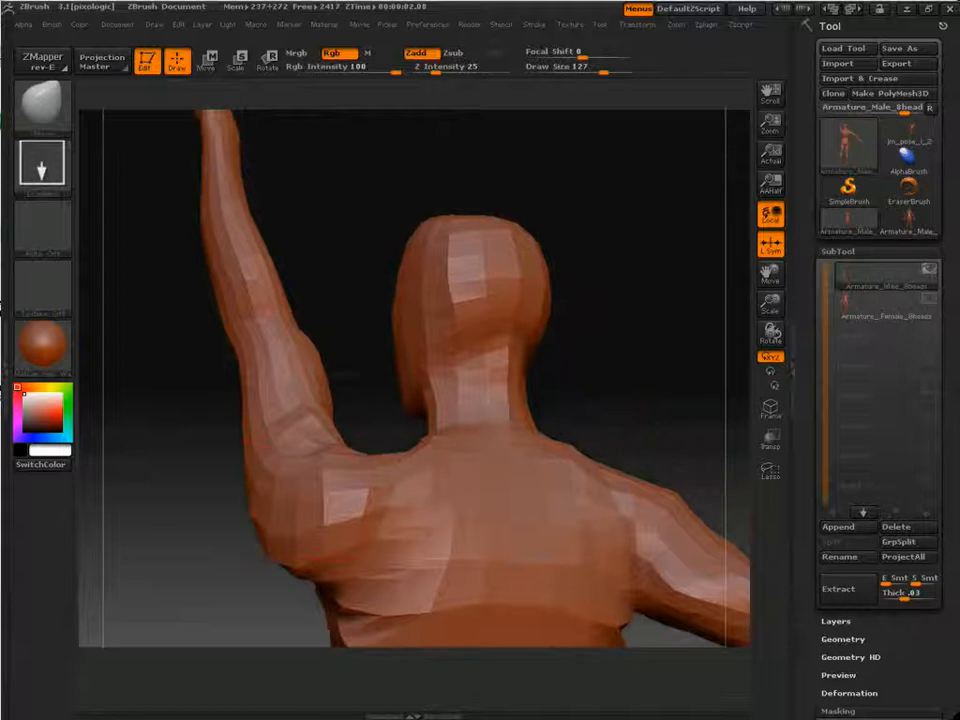
mouse_move(195, 557)
alt+mouse_down()
mouse_move(223, 511)
mouse_move(467, 487)
alt+mouse_up()
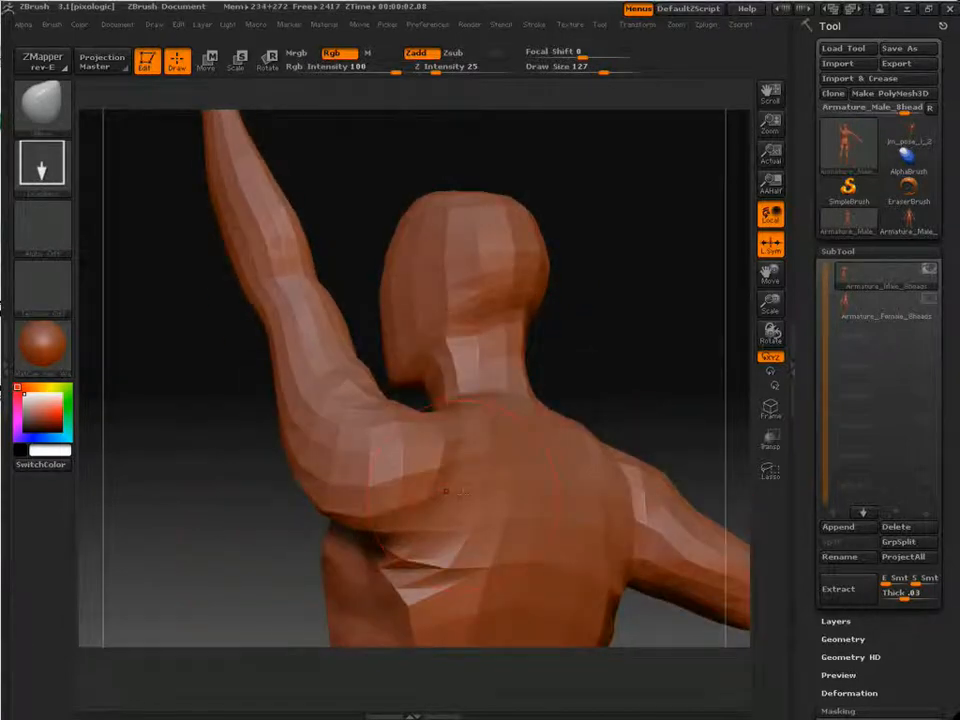
drag(268, 428, 238, 398)
drag(240, 335, 256, 328)
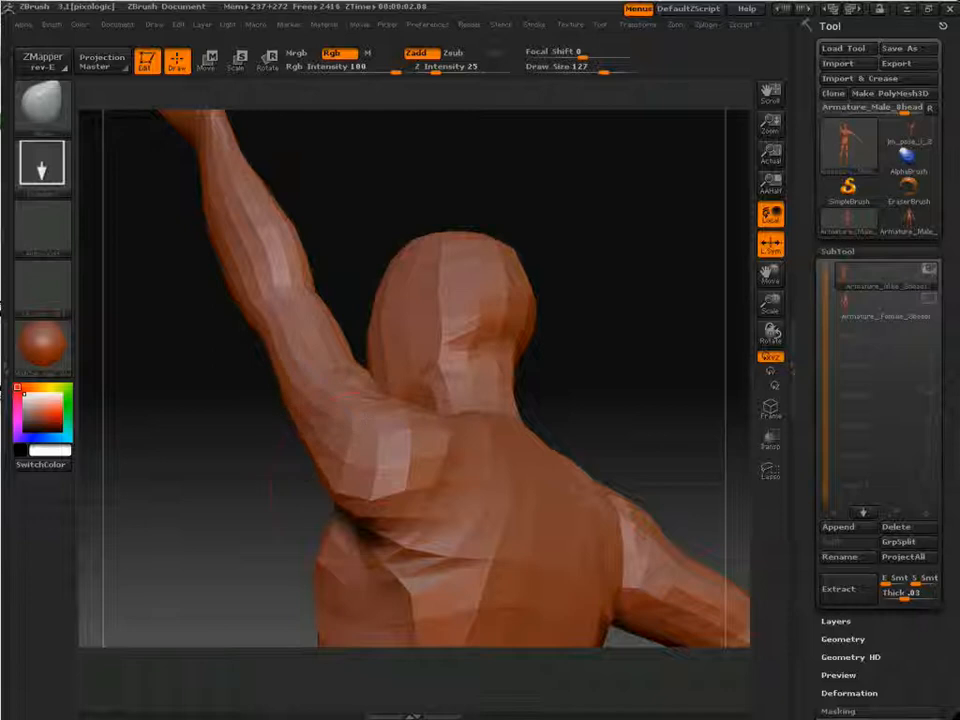
drag(374, 458, 402, 442)
mouse_move(258, 440)
mouse_down()
mouse_move(290, 398)
mouse_move(280, 410)
mouse_up()
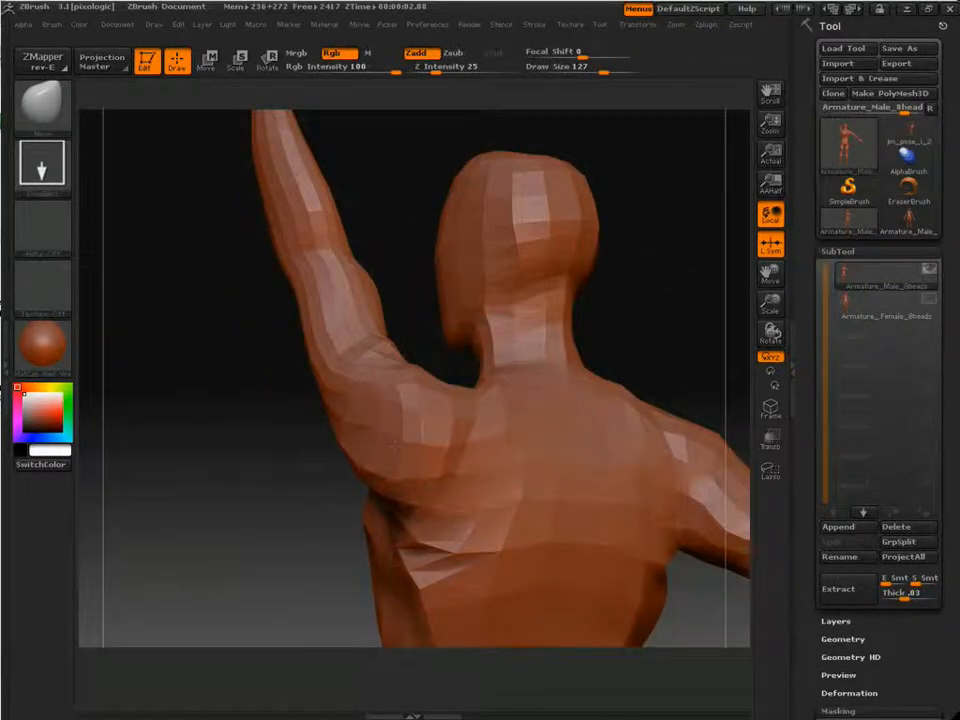
drag(240, 355, 254, 408)
mouse_move(405, 441)
mouse_down()
mouse_move(454, 487)
mouse_move(476, 340)
mouse_move(468, 375)
mouse_move(490, 386)
mouse_up()
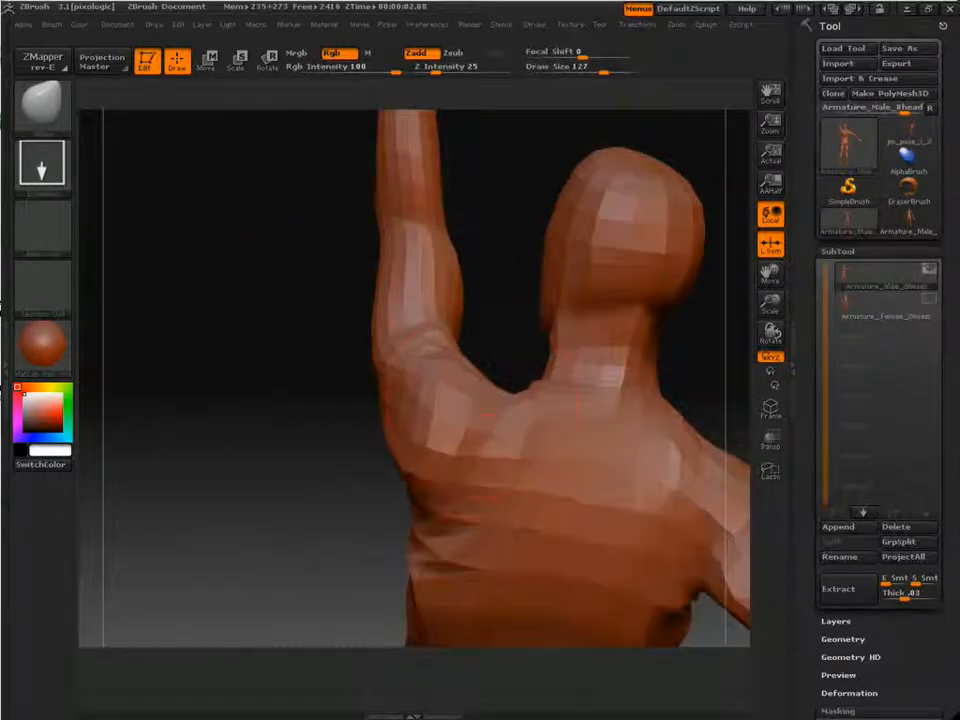
- Set the Move brush's draw size to 84 and refine the folds at the back of the left shoulder
drag(265, 338, 373, 413)
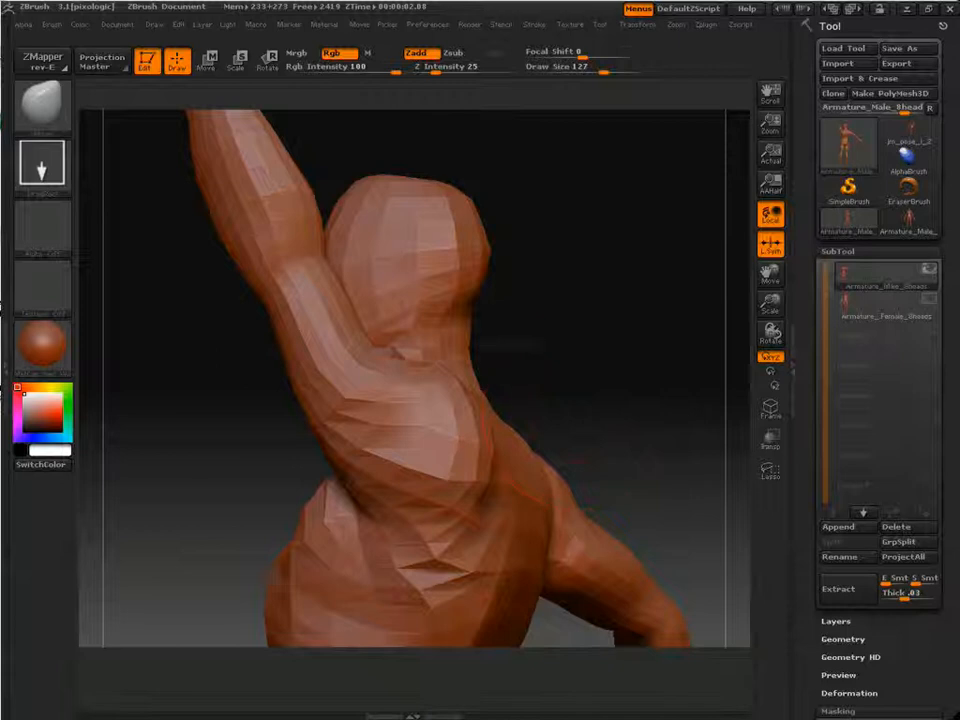
mouse_move(457, 452)
mouse_down()
mouse_move(428, 456)
mouse_move(450, 457)
mouse_up()
key(s)
drag(367, 400, 358, 384)
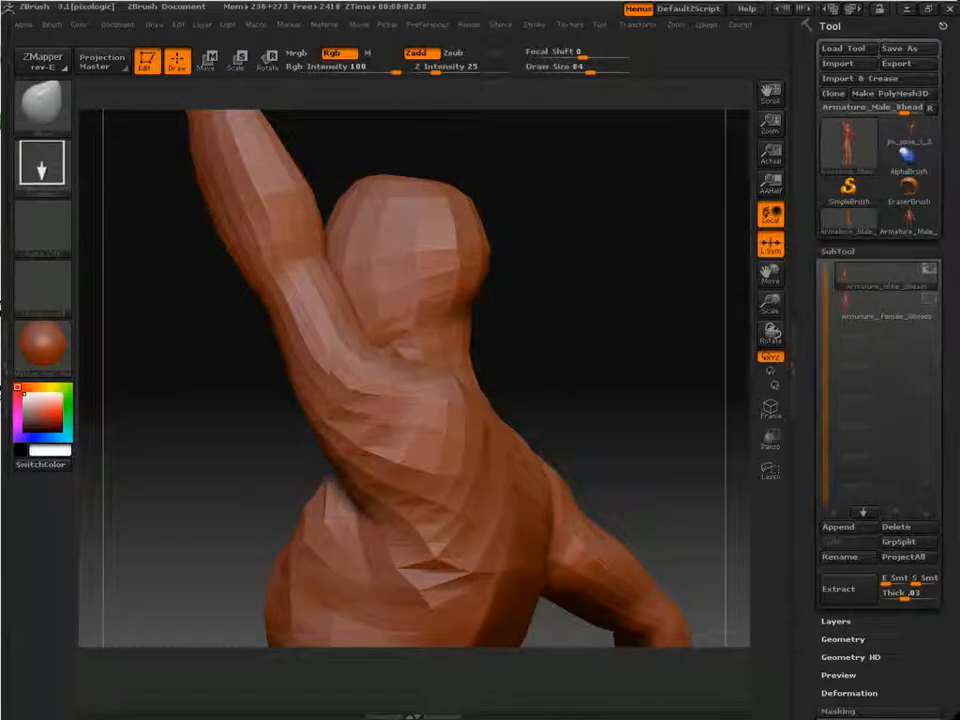
- Set the Move brush's draw size to 165 and pull in the outer contour of the left shoulder from behind
mouse_move(654, 392)
mouse_down()
mouse_move(430, 378)
mouse_move(468, 373)
mouse_up()
key(s)
drag(317, 443, 392, 440)
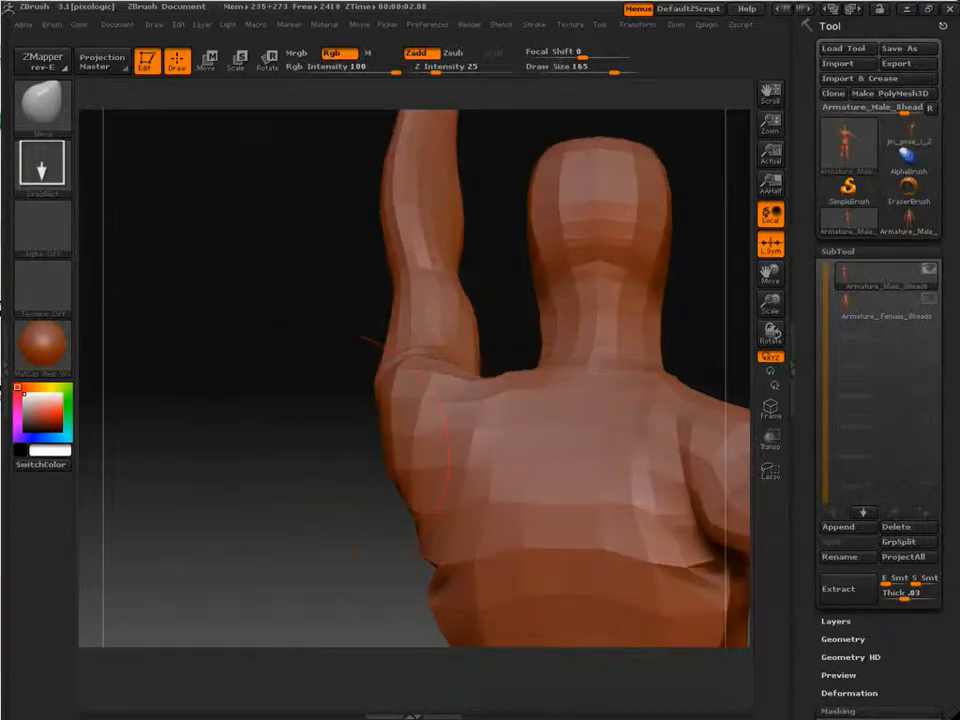
- With lasso selection enabled, mask the head, chest and opposite arm, leaving the raised left arm and shoulder unmasked
mouse_move(327, 455)
alt+mouse_down()
mouse_move(305, 335)
mouse_move(226, 398)
alt+mouse_up()
mouse_move(598, 358)
mouse_down()
mouse_move(645, 360)
mouse_move(306, 306)
mouse_move(317, 381)
mouse_move(378, 552)
mouse_move(674, 440)
mouse_move(678, 410)
mouse_up()
click(773, 469)
drag(596, 355, 752, 354)
mouse_move(138, 292)
ctrl+mouse_down()
mouse_move(150, 286)
mouse_move(305, 398)
mouse_move(298, 464)
mouse_move(348, 582)
mouse_move(190, 636)
ctrl+mouse_up()
mouse_move(463, 476)
mouse_down()
mouse_move(549, 467)
mouse_move(562, 500)
mouse_move(600, 467)
mouse_move(626, 414)
mouse_up()
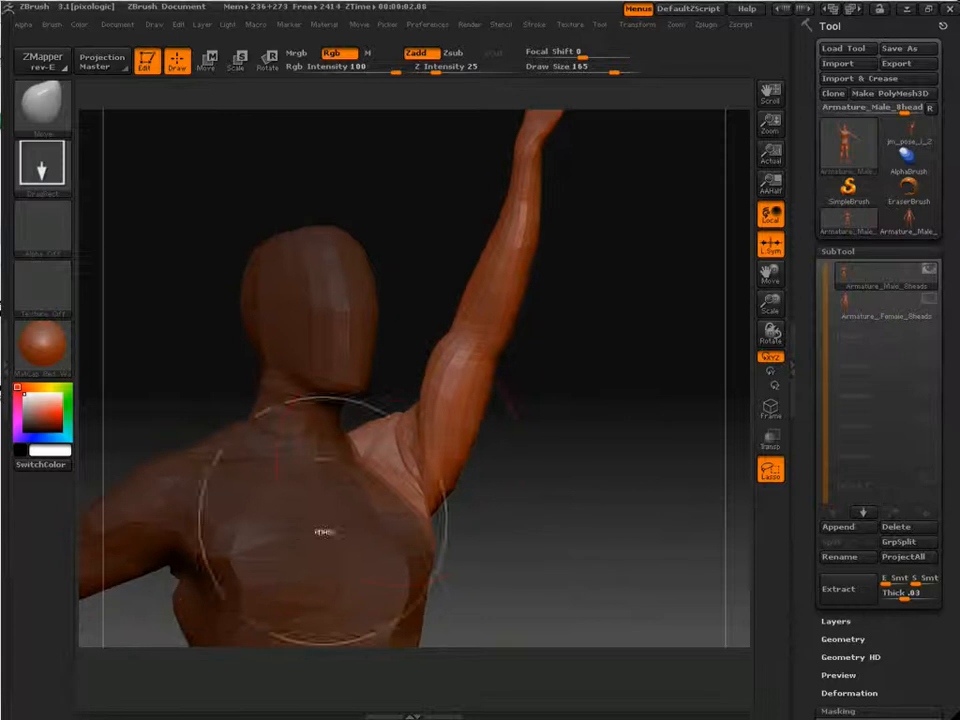
- Set the Move brush's draw size to 115 and reshape the unmasked left shoulder and back of the upper arm
key(s)
mouse_move(388, 451)
mouse_down()
mouse_move(363, 450)
mouse_move(377, 448)
mouse_up()
key(s)
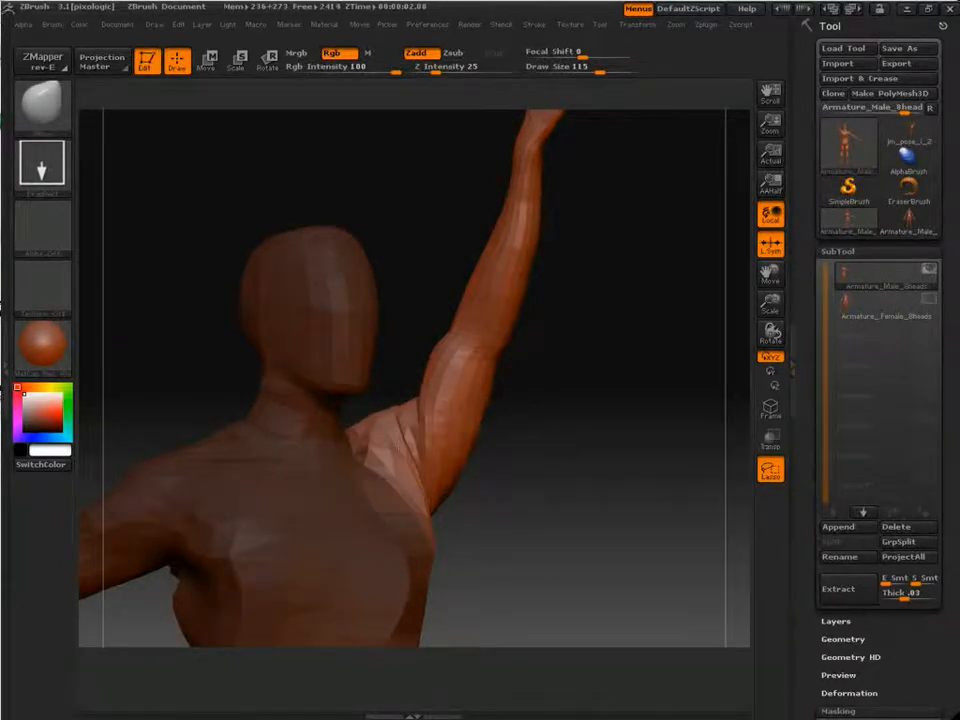
drag(562, 445, 305, 400)
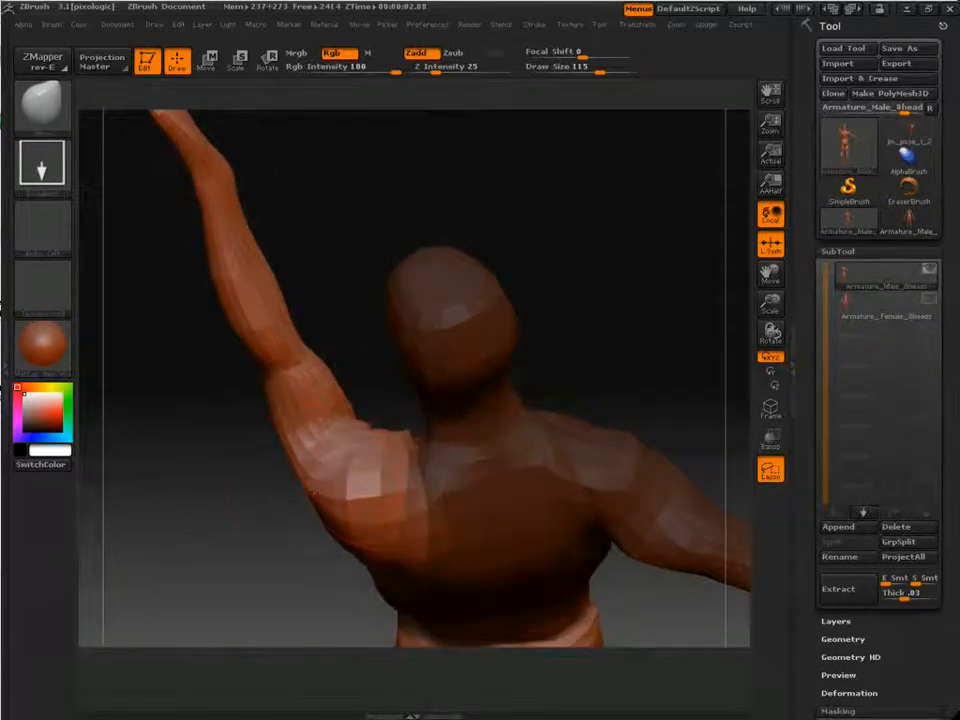
drag(314, 493, 325, 486)
drag(250, 475, 488, 465)
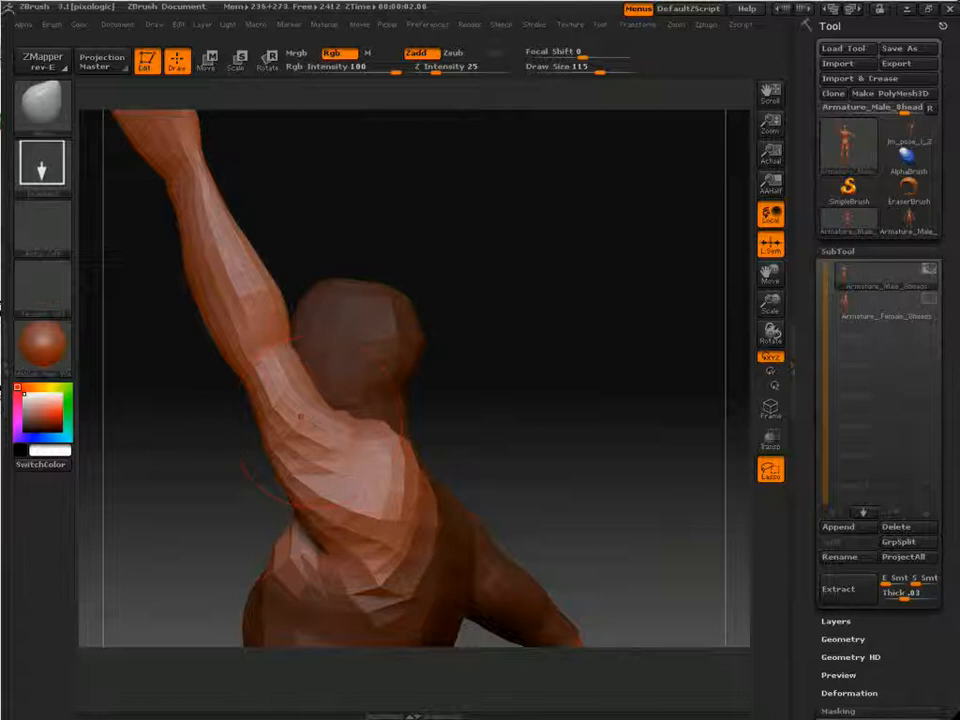
drag(286, 466, 302, 460)
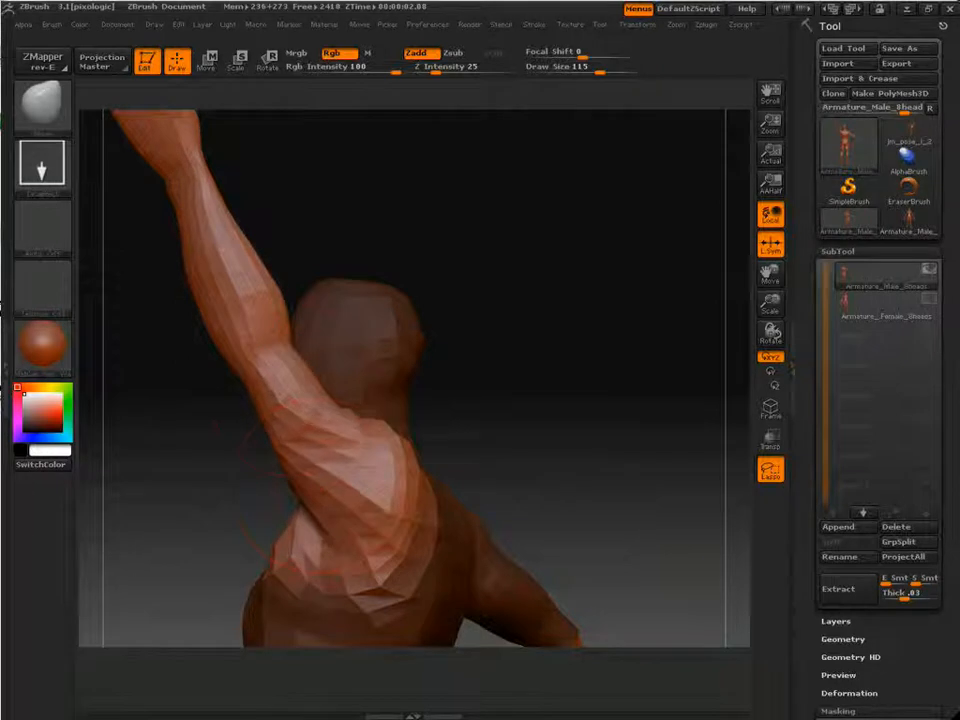
drag(272, 402, 288, 393)
drag(160, 455, 437, 357)
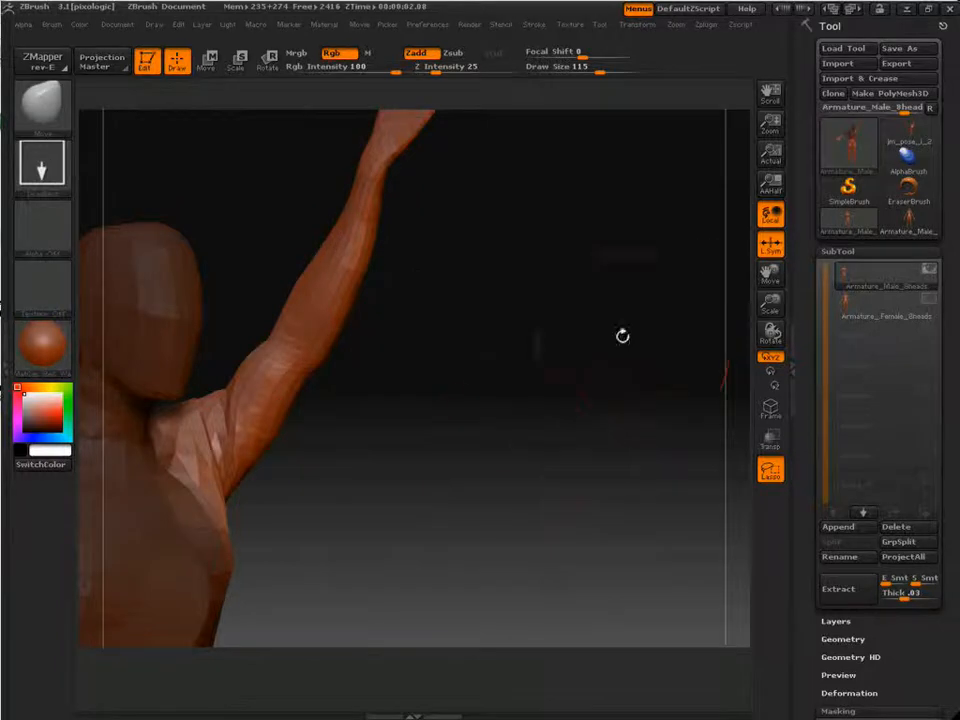
- Clear the mask, try a Move brush stroke at the front of the left armpit, and undo it
drag(621, 334, 416, 471)
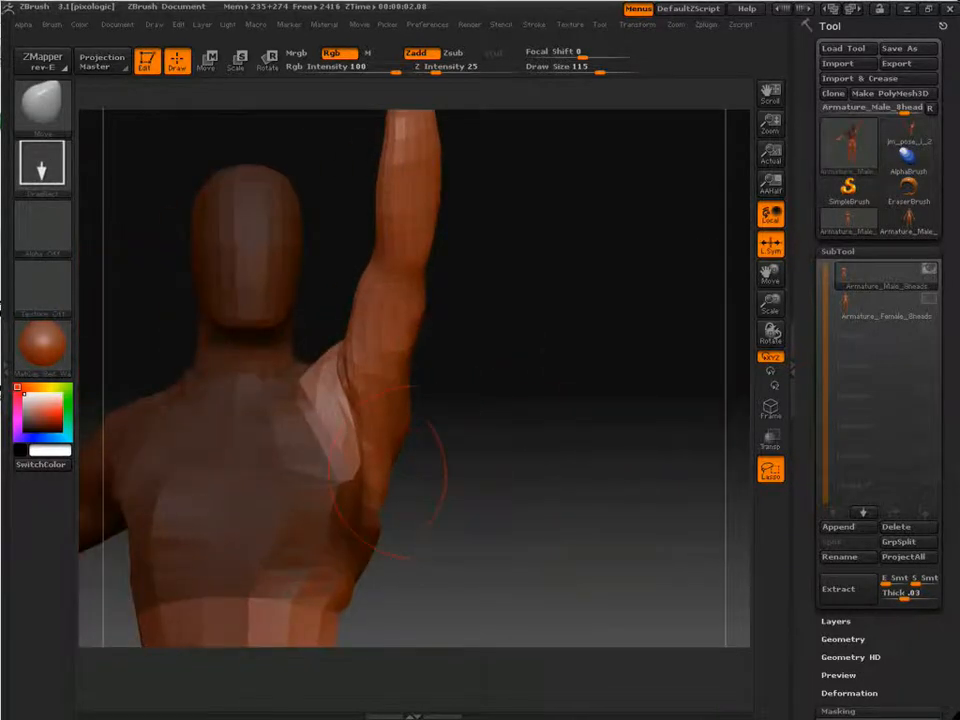
ctrl+drag(478, 508, 489, 518)
drag(352, 471, 342, 453)
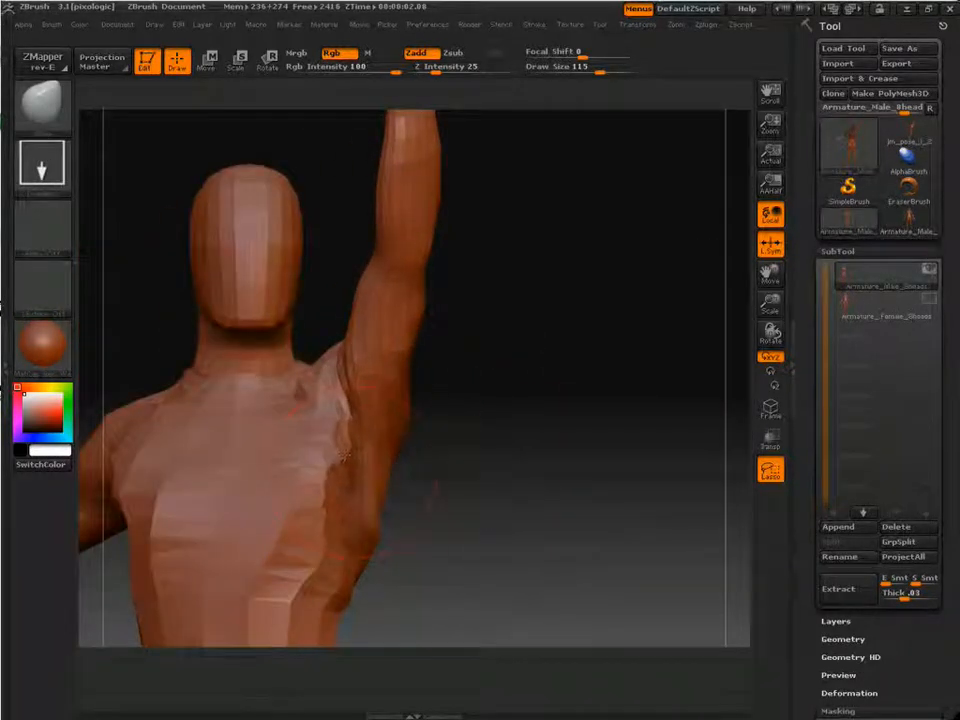
key(ctrl+z)
- Set the draw size to 76, check the polygroup wireframe, and smooth the creases where the raised left arm meets the front shoulder
drag(508, 461, 357, 486)
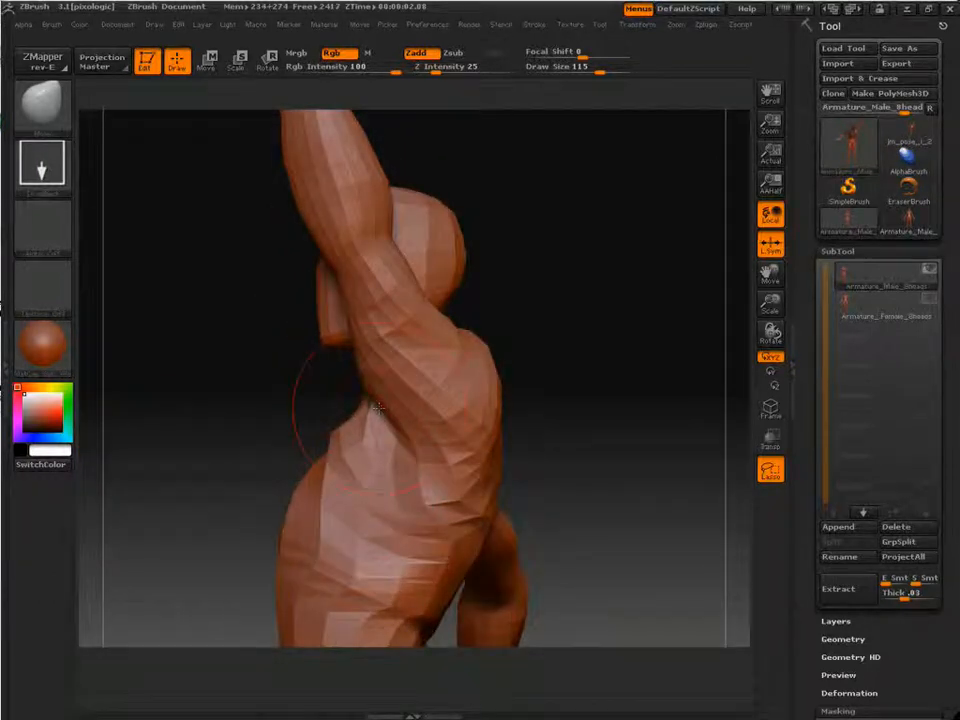
mouse_move(641, 354)
mouse_down()
mouse_move(690, 334)
mouse_move(708, 347)
mouse_up()
key(s)
drag(351, 379, 337, 379)
mouse_move(483, 379)
mouse_down()
mouse_move(506, 394)
mouse_move(506, 440)
mouse_move(545, 475)
mouse_move(580, 482)
mouse_move(600, 440)
mouse_move(640, 430)
mouse_move(652, 440)
mouse_up()
key(shift+f)
drag(336, 345, 472, 403)
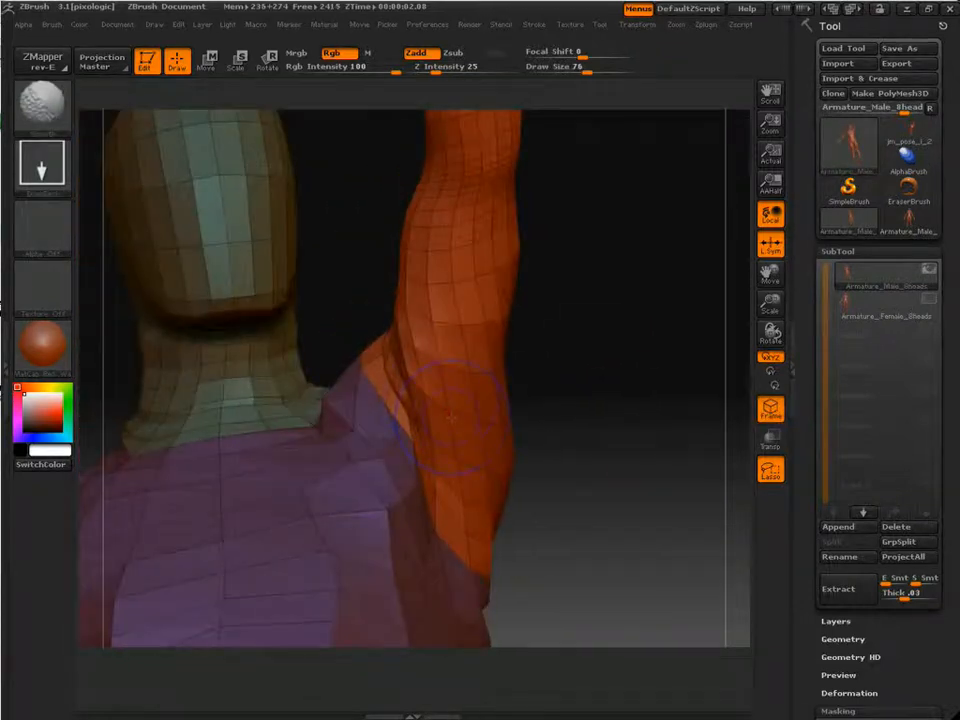
key(shift+f)
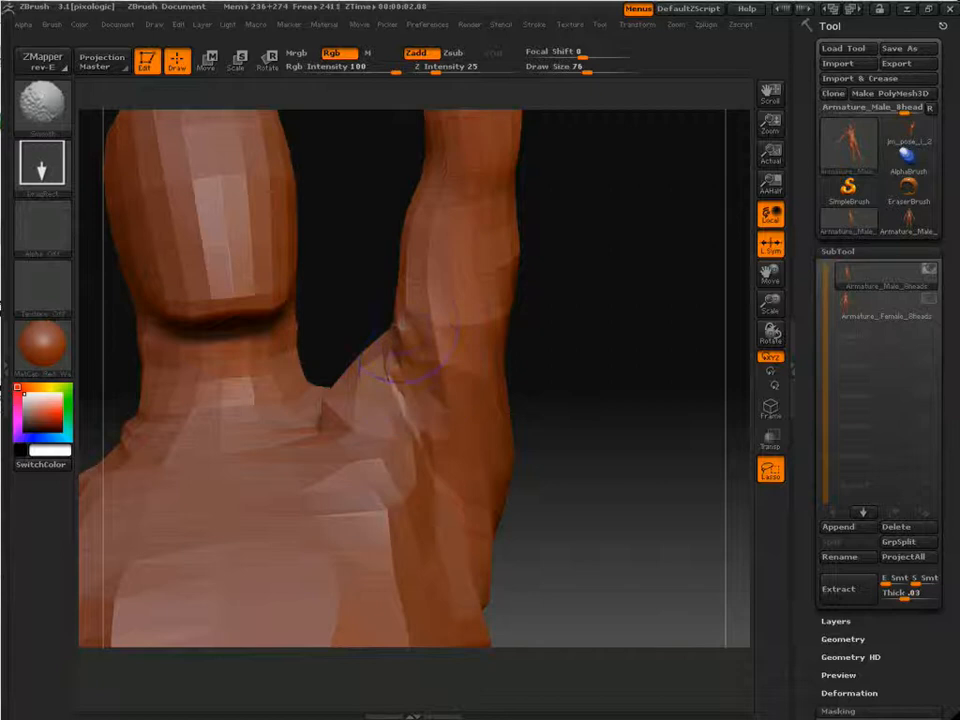
drag(403, 322, 422, 450)
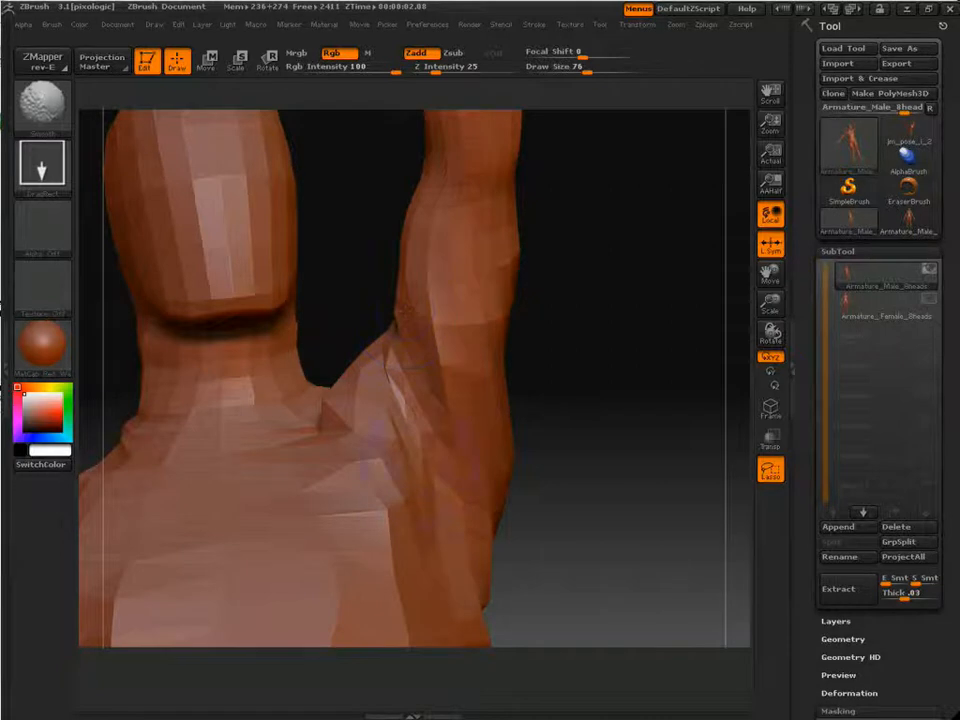
mouse_move(600, 386)
mouse_down()
mouse_move(641, 398)
mouse_move(658, 386)
mouse_up()
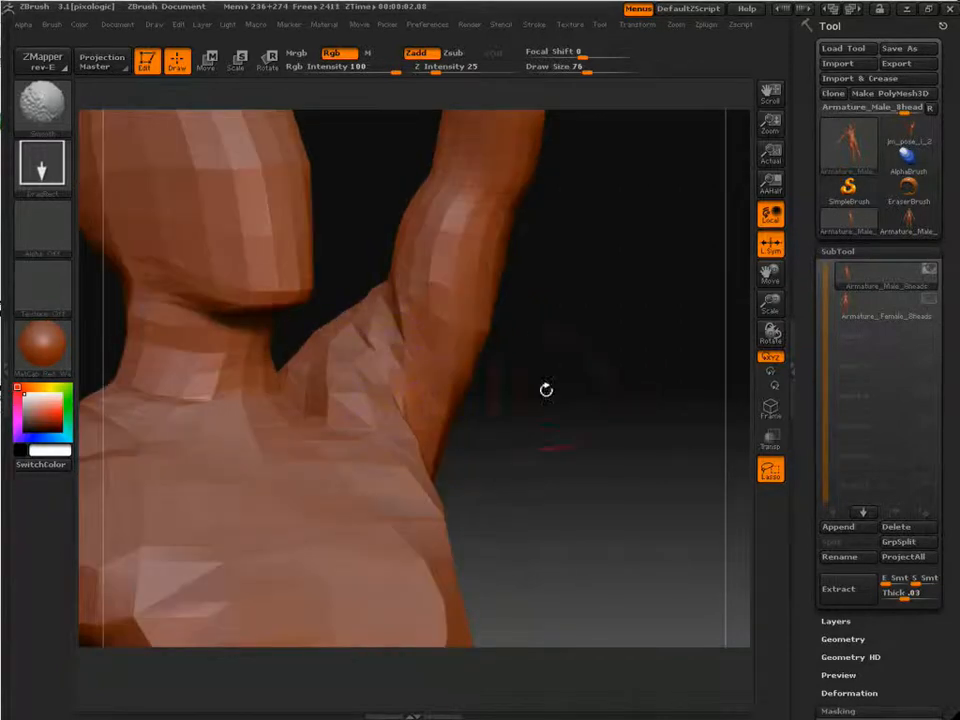
- Switch to the Inflat brush at draw size 127 and fill out the pinched folds of the left shoulder
key(b)
click(591, 149)
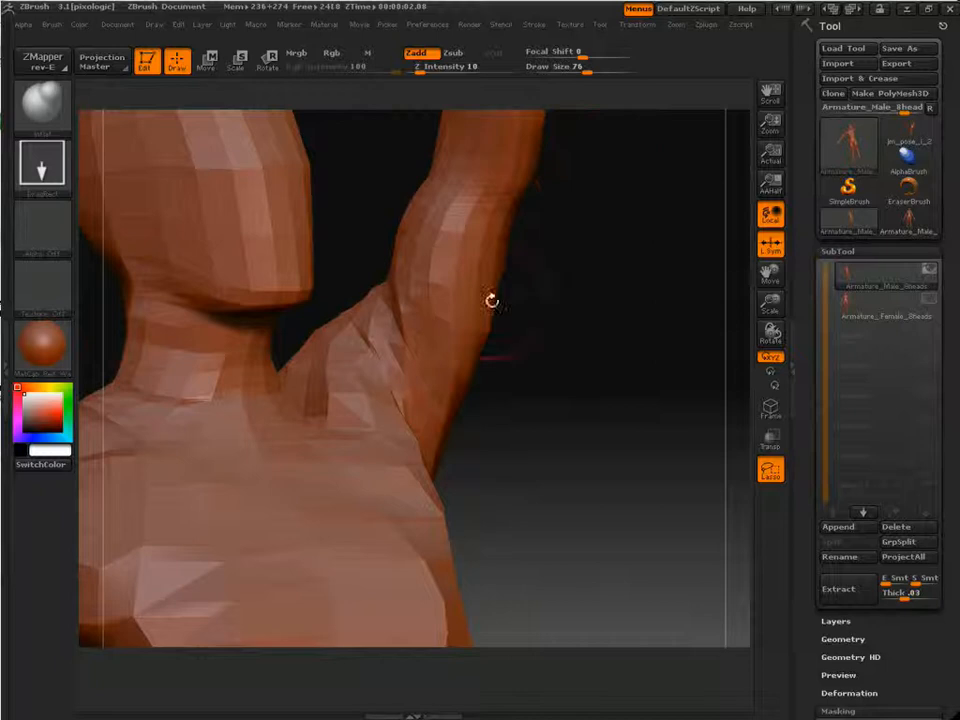
key(s)
mouse_move(366, 380)
mouse_down()
mouse_move(398, 358)
mouse_move(373, 341)
mouse_move(391, 340)
mouse_up()
drag(600, 410, 251, 460)
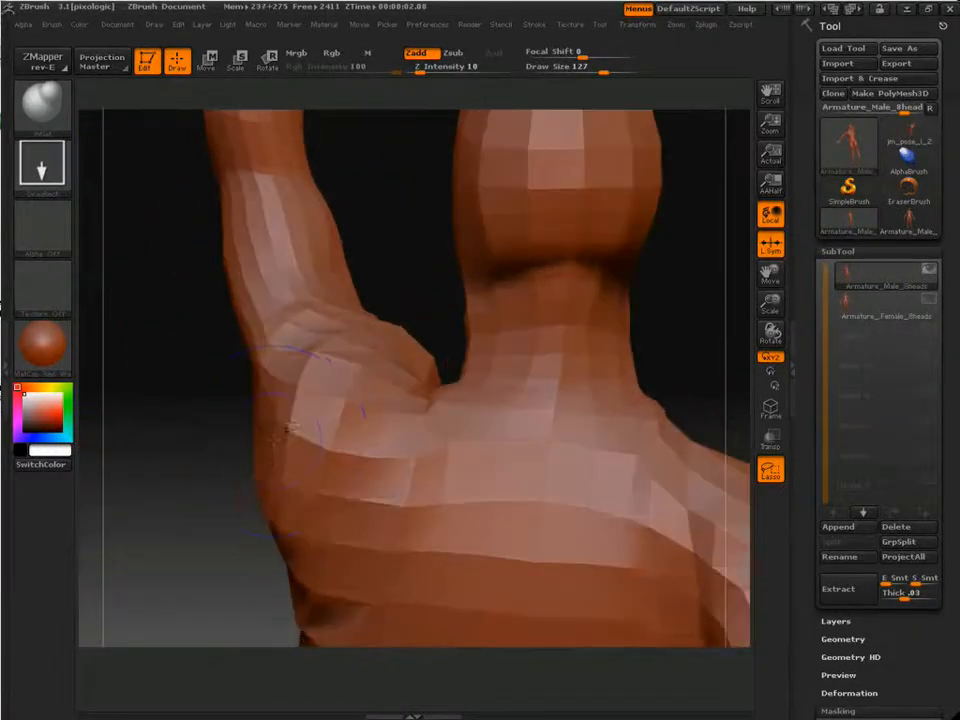
drag(280, 548, 617, 328)
alt+drag(634, 266, 612, 217)
- Switch to the Move brush at draw size 127 and reshape the back of the left shoulder around the shoulder blade
click(42, 100)
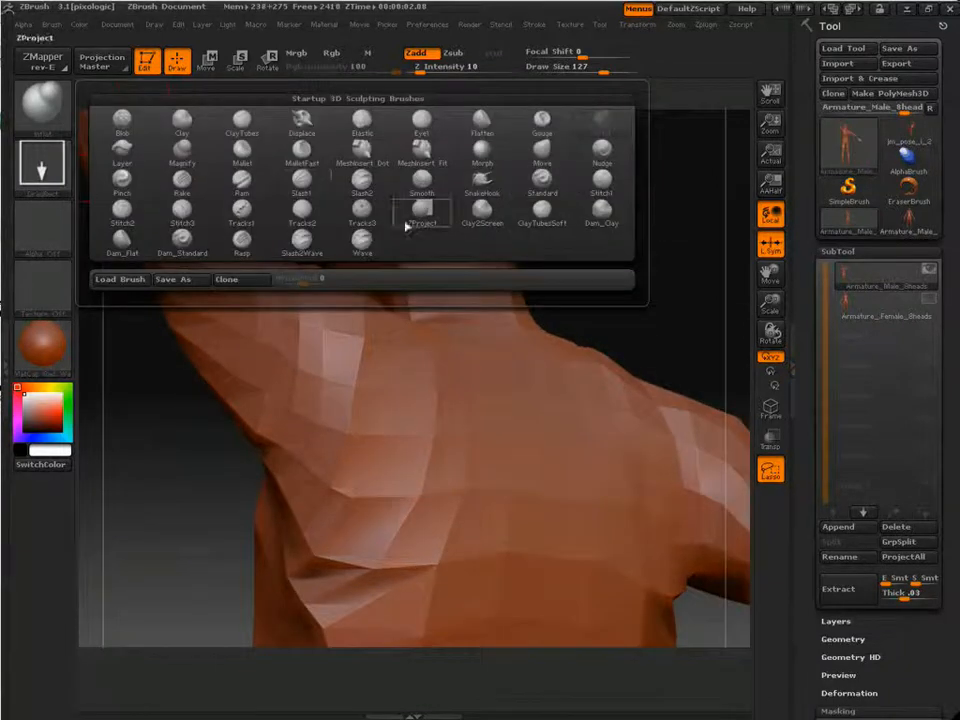
click(545, 155)
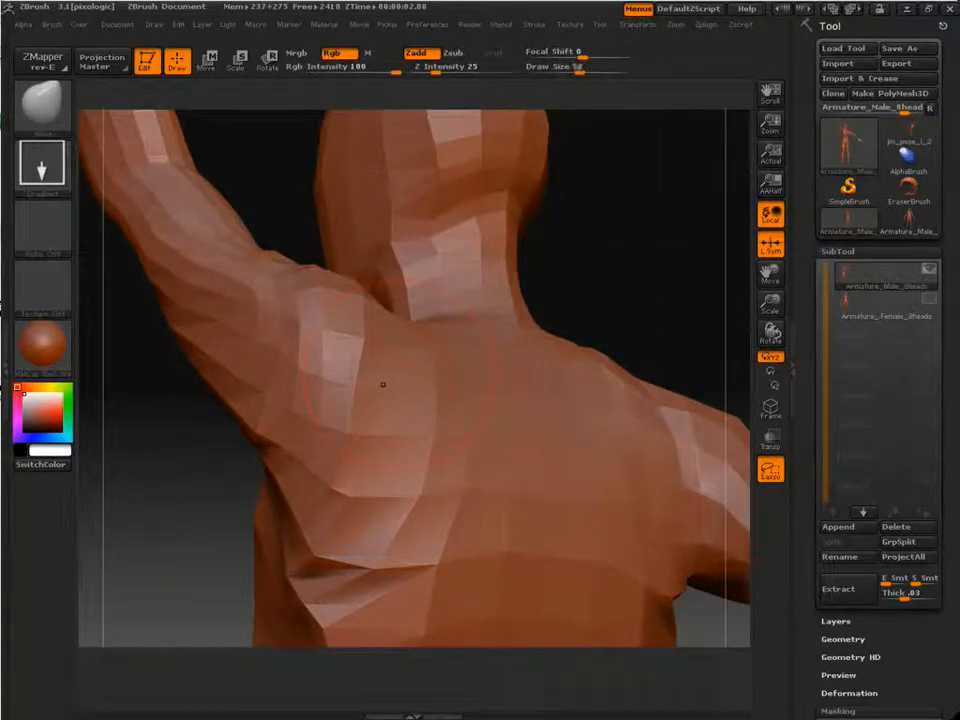
key(s)
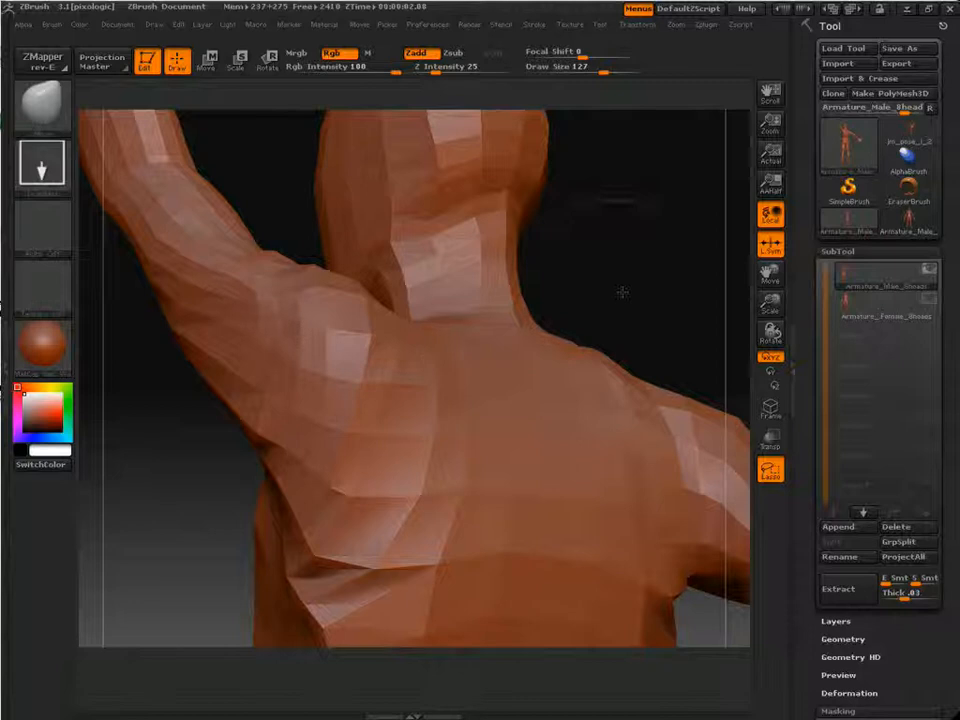
alt+drag(622, 292, 475, 413)
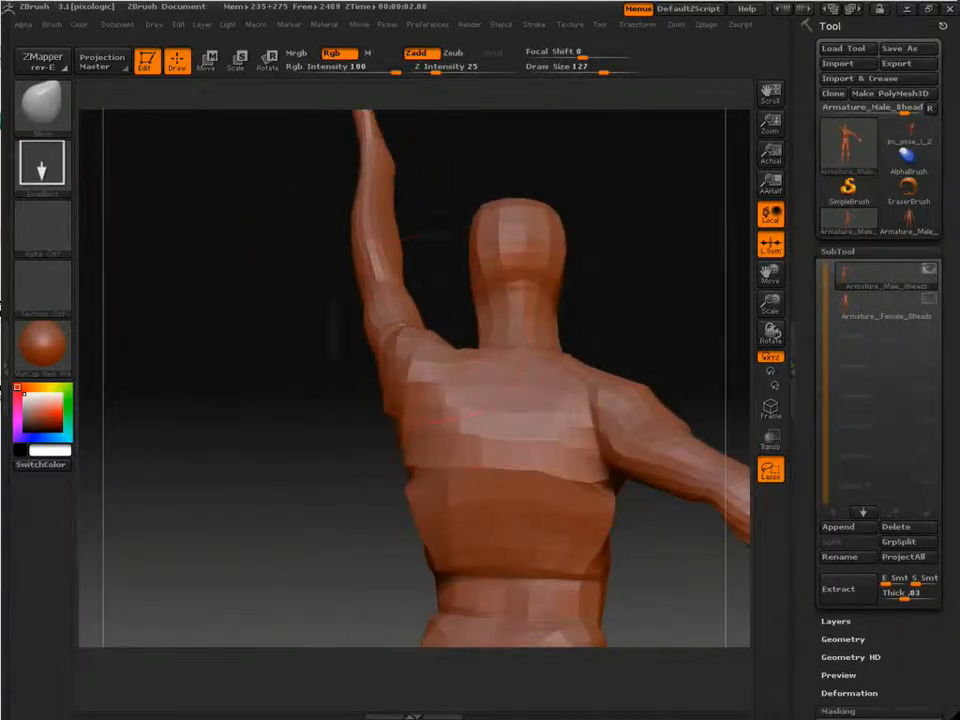
- Adjust the raised left arm's outline from the shoulder to the wrist with the Move brush, working from front and back
drag(306, 422, 513, 427)
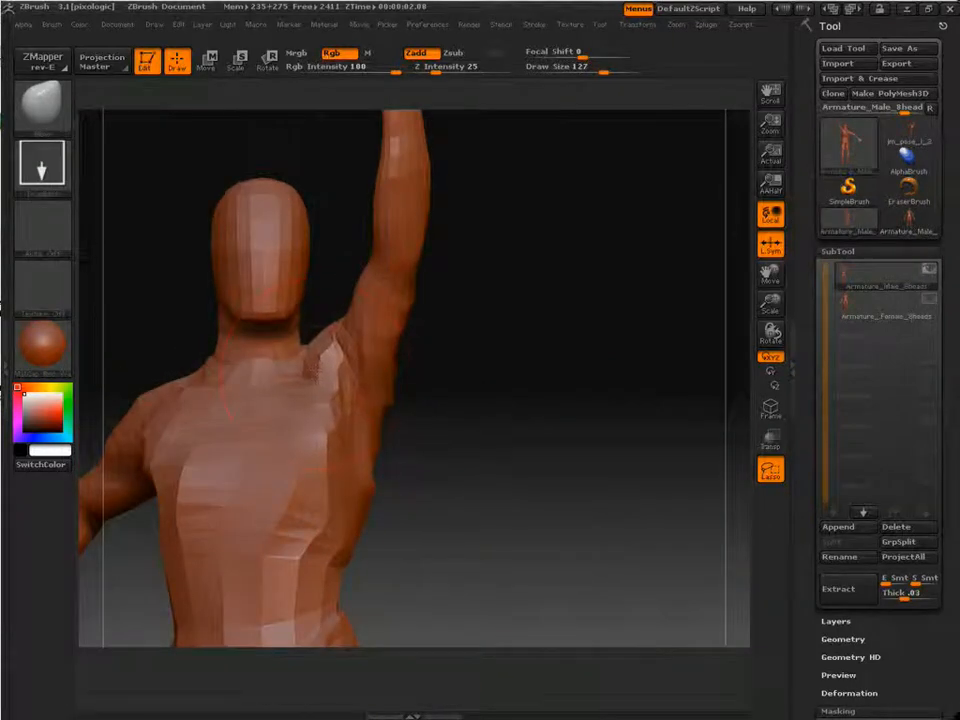
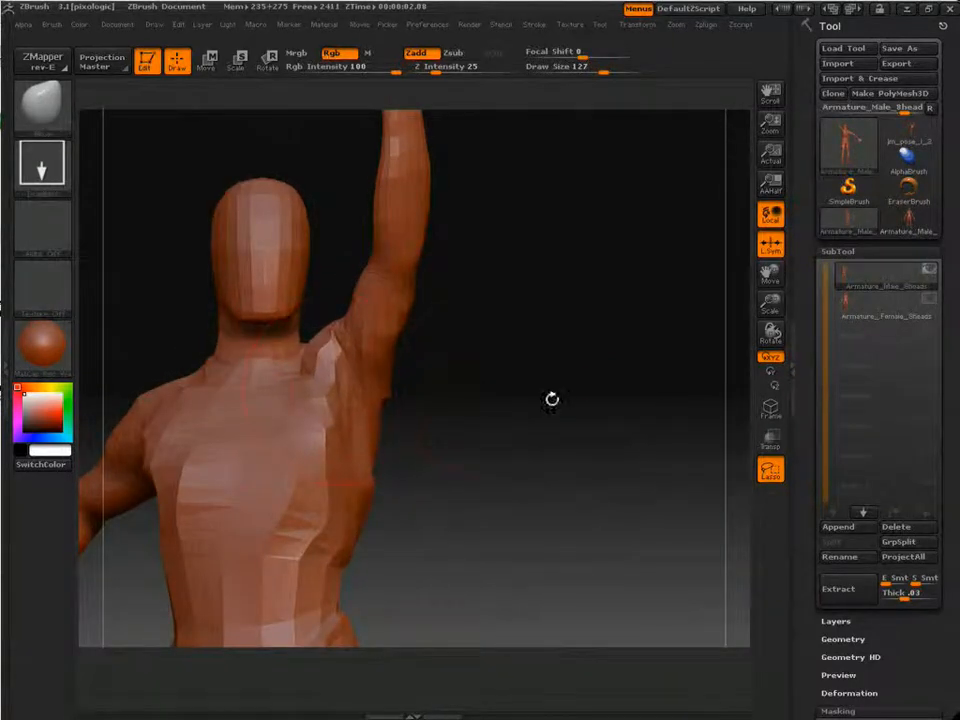
drag(551, 400, 443, 426)
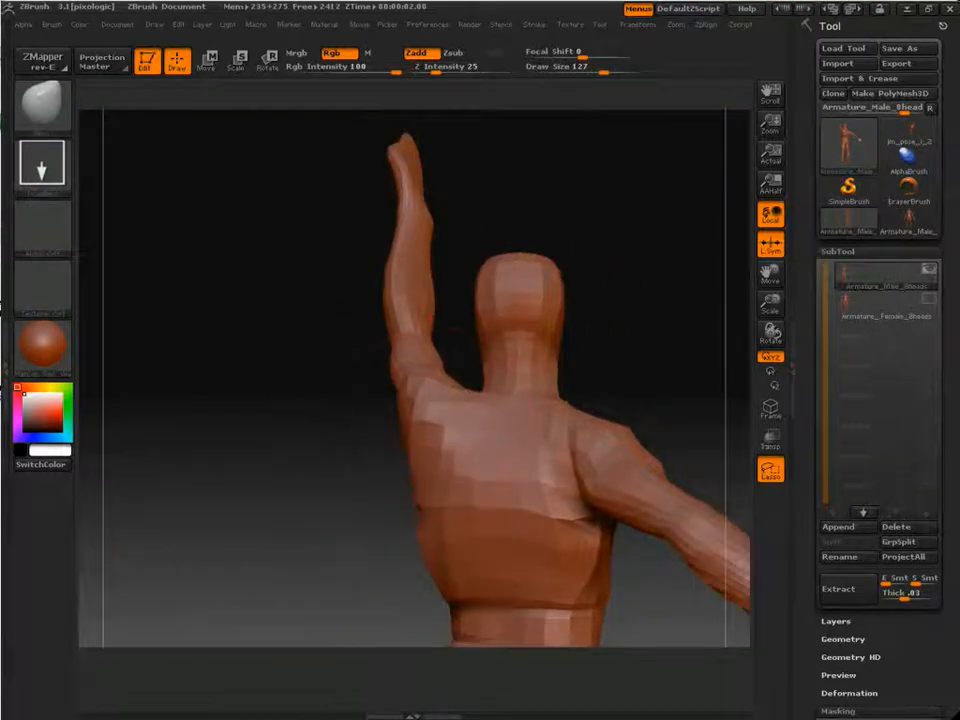
drag(295, 290, 386, 350)
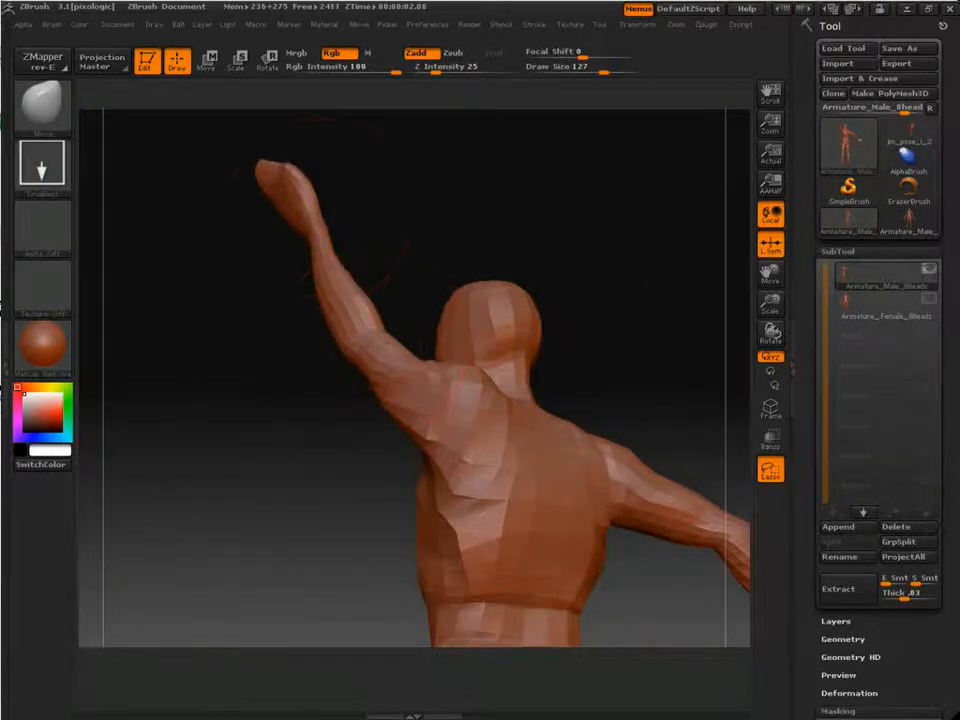
drag(220, 238, 580, 280)
drag(392, 226, 398, 227)
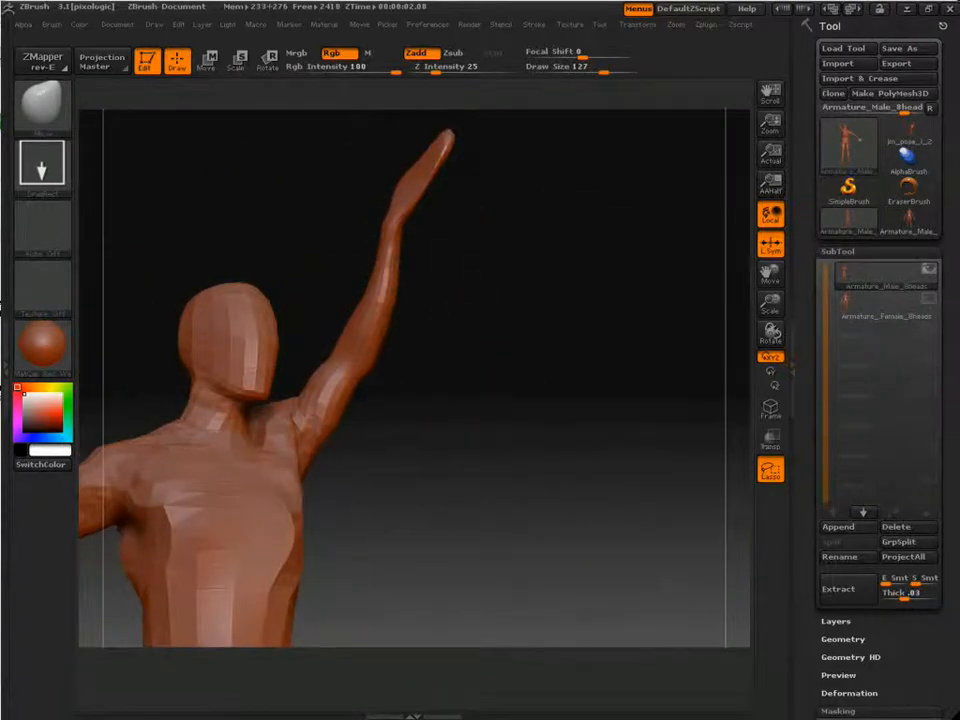
mouse_move(409, 352)
mouse_down()
mouse_move(497, 377)
mouse_move(526, 292)
mouse_up()
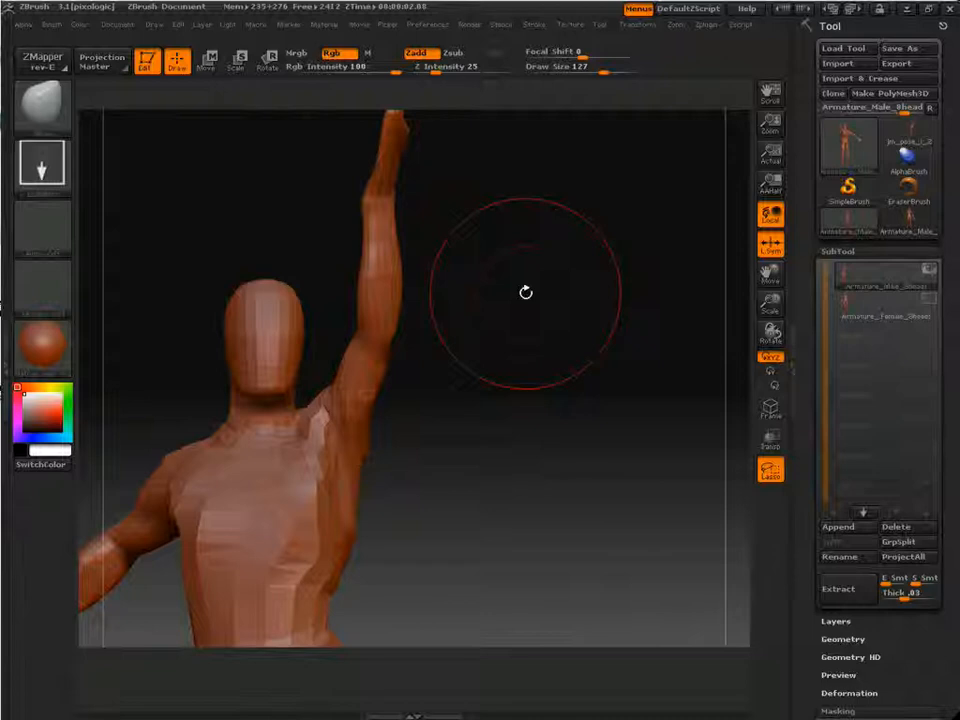
- In Transpose Rotate mode, mask the body and raised arm down from the forearm, leaving the left hand free
alt+drag(512, 260, 545, 290)
alt+drag(457, 148, 467, 306)
click(267, 60)
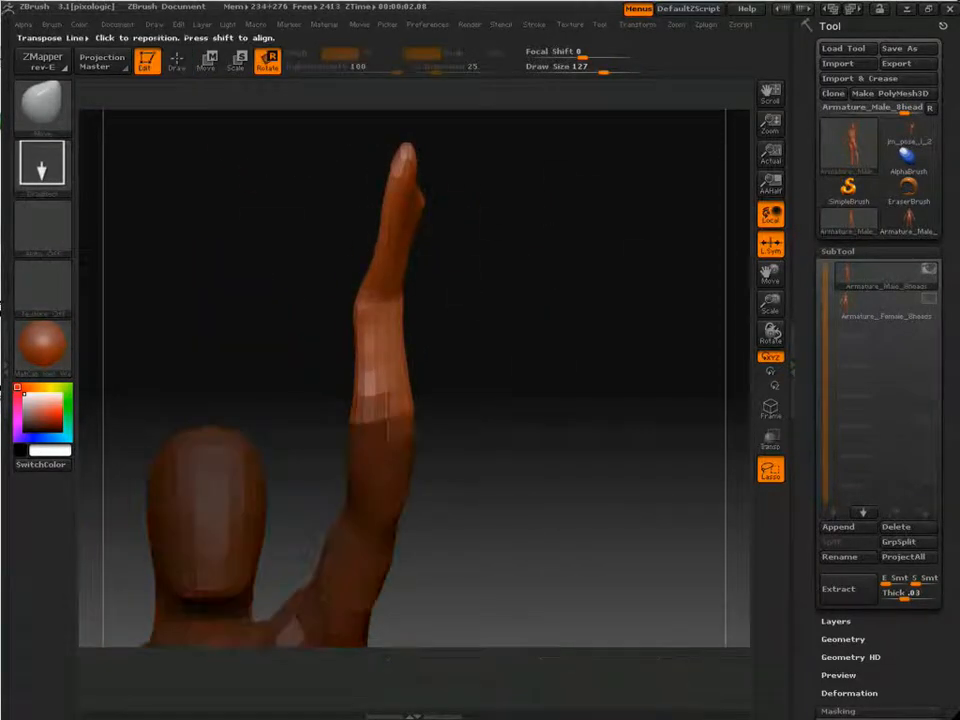
ctrl+drag(386, 441, 387, 450)
- Try to rotate the raised left hand with a Transpose line laid from the wrist to the elbow, and undo it
drag(489, 384, 408, 390)
drag(377, 308, 419, 500)
drag(487, 464, 583, 443)
mouse_move(384, 415)
mouse_down()
mouse_move(373, 405)
mouse_move(419, 447)
mouse_up()
key(ctrl+z)
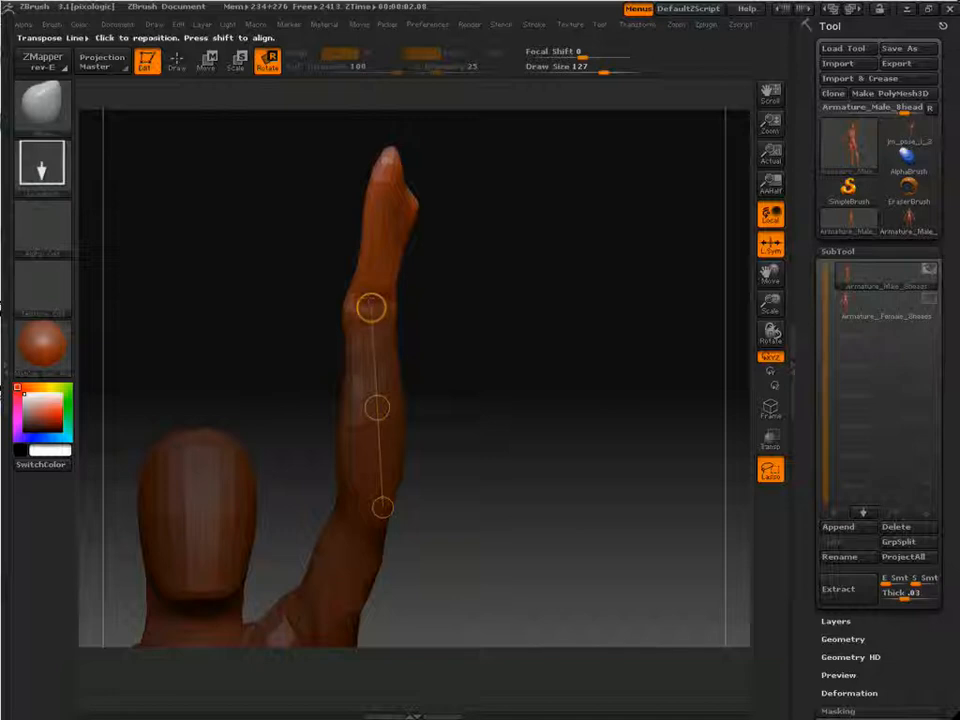
key(ctrl+z)
- Lay an action line from the raised left fingertips down through the wrist and spin the hand with Transpose Rotate
mouse_move(392, 159)
mouse_down()
mouse_move(377, 316)
mouse_move(403, 309)
mouse_move(383, 318)
mouse_move(379, 353)
mouse_up()
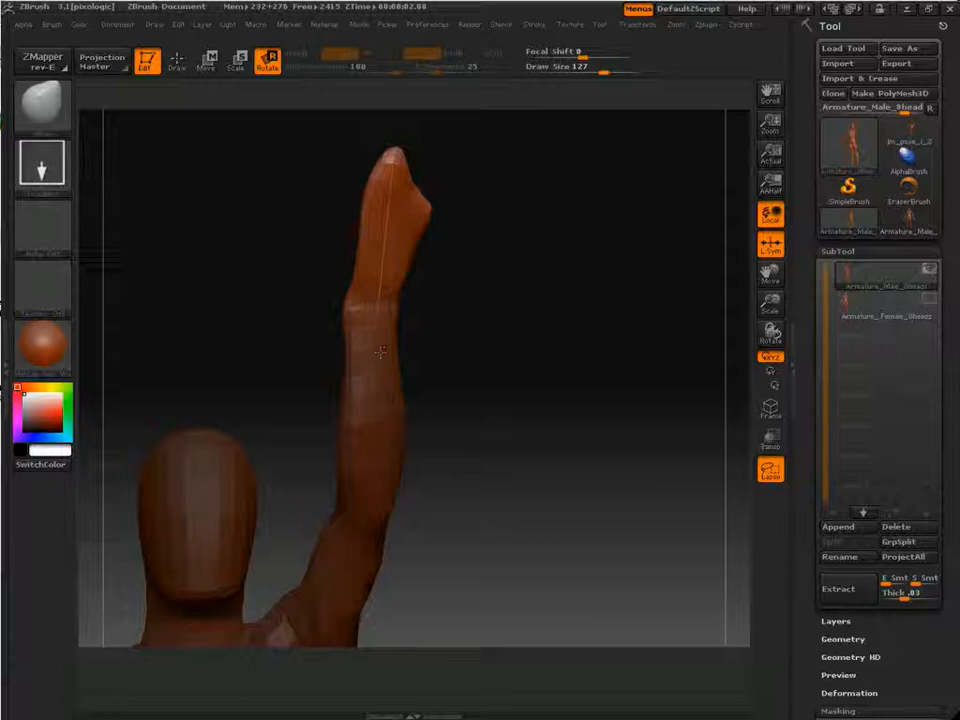
drag(386, 240, 402, 378)
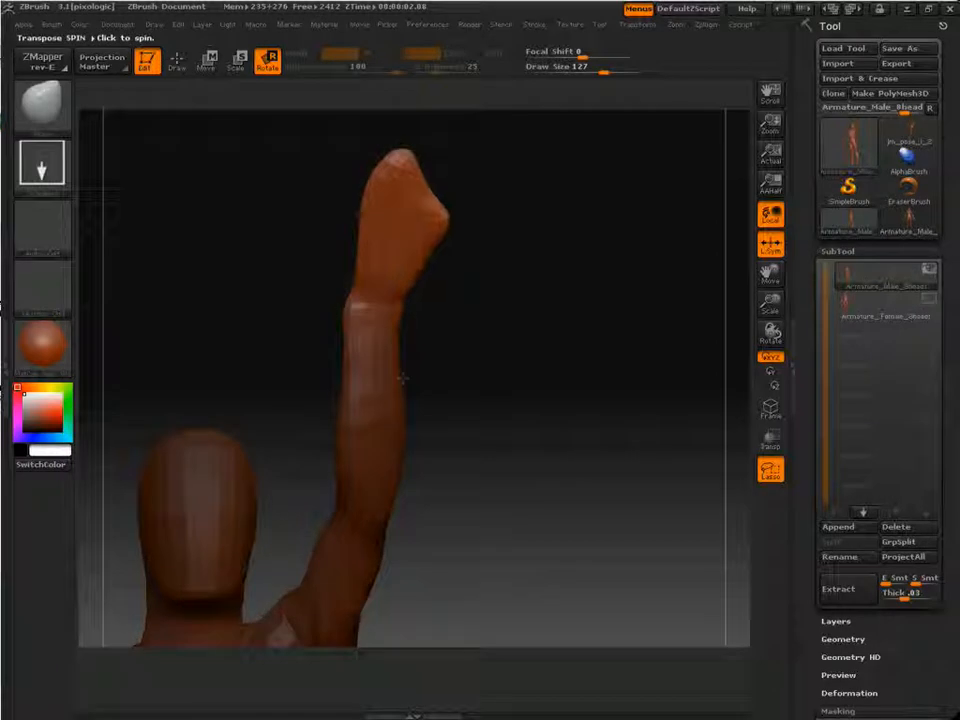
mouse_move(495, 287)
mouse_down()
mouse_move(453, 275)
mouse_move(553, 229)
mouse_move(563, 292)
mouse_up()
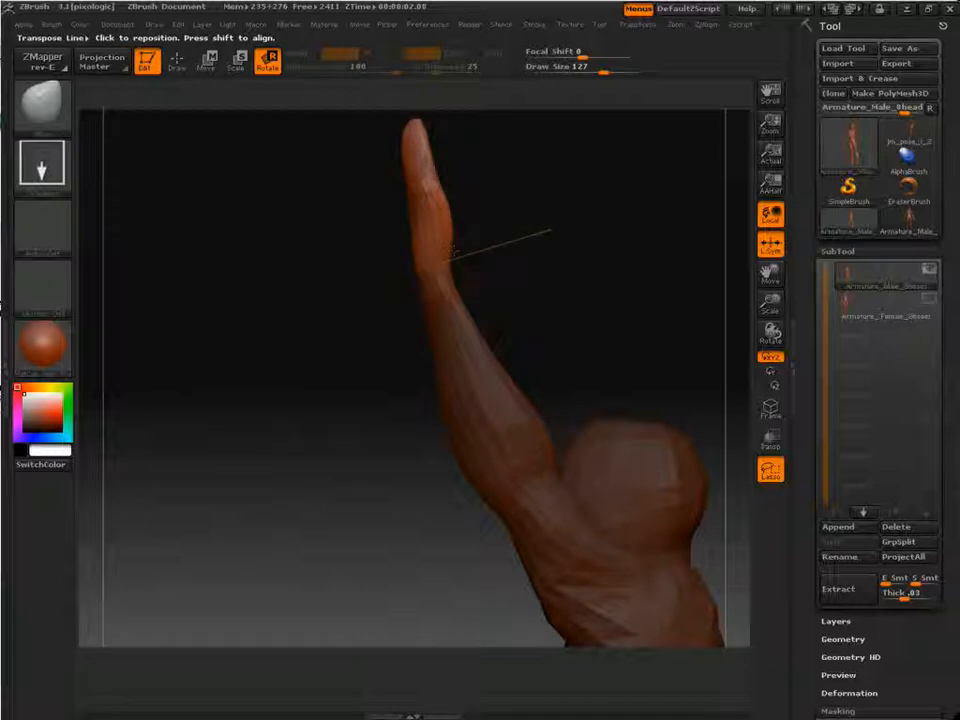
- Lay a horizontal action line out from the raised left wrist and shift the hand with Transpose Move
drag(531, 184, 482, 297)
key(w)
mouse_move(424, 296)
mouse_down()
mouse_move(371, 311)
mouse_move(575, 310)
mouse_up()
mouse_move(565, 305)
mouse_down()
mouse_move(484, 309)
mouse_move(492, 309)
mouse_up()
- In Draw mode with the mask cleared, set the Move brush's draw size to 74 and reshape the raised left hand
click(178, 62)
key(s)
drag(397, 258, 386, 260)
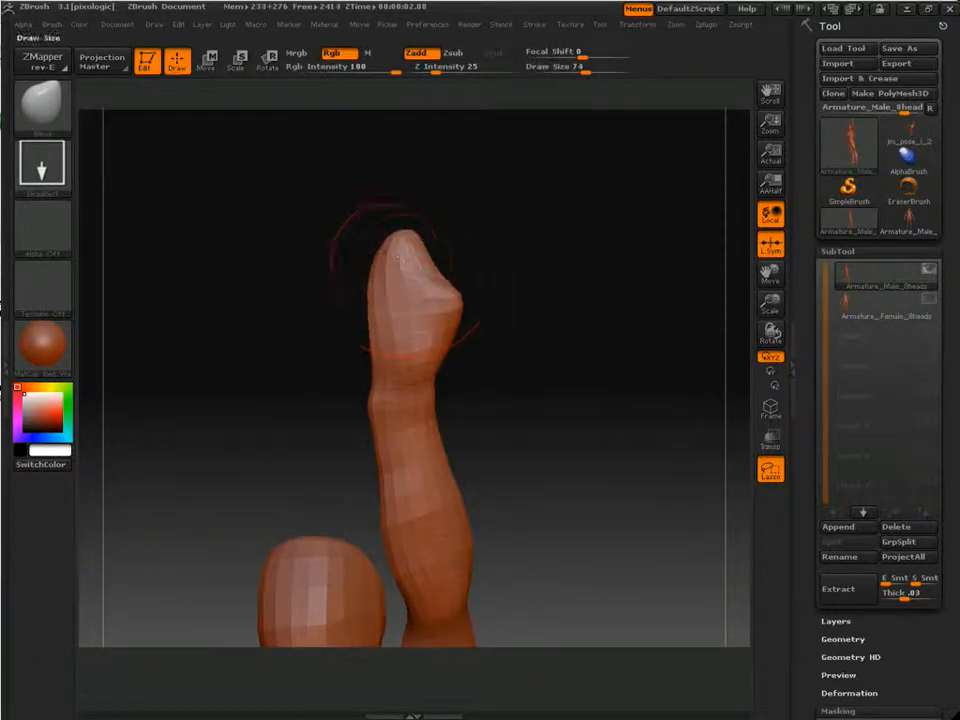
drag(492, 280, 606, 300)
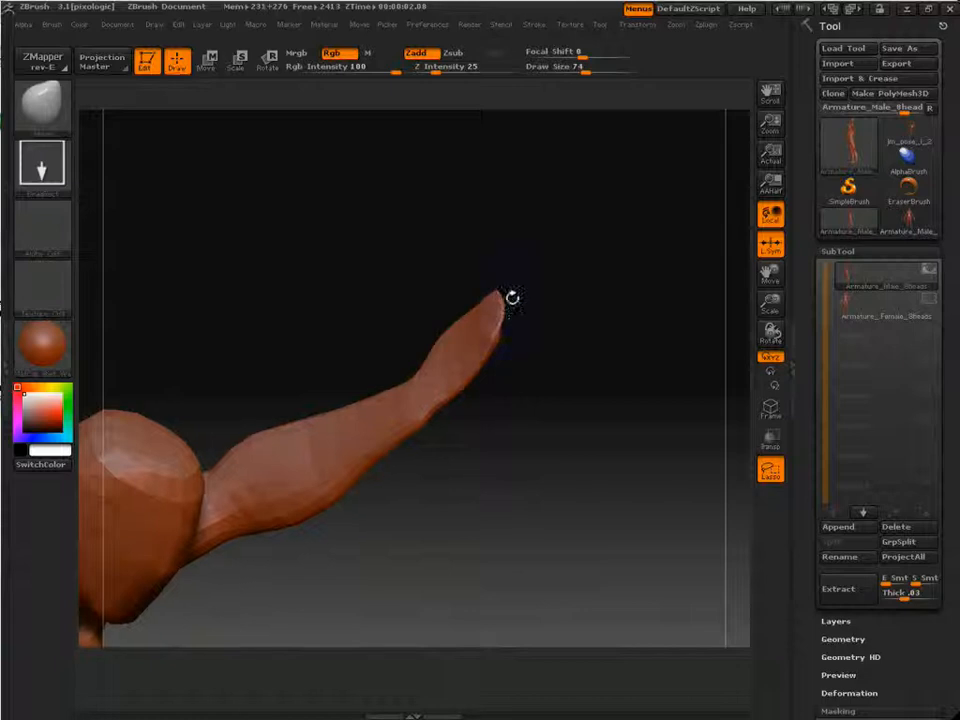
drag(511, 298, 486, 312)
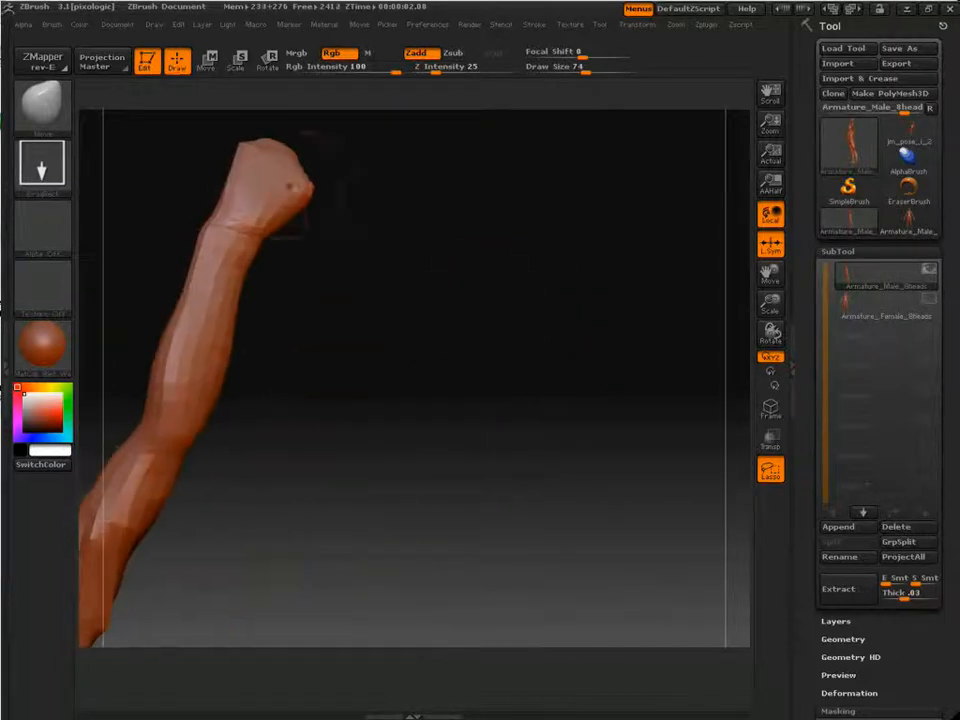
alt+drag(461, 240, 438, 318)
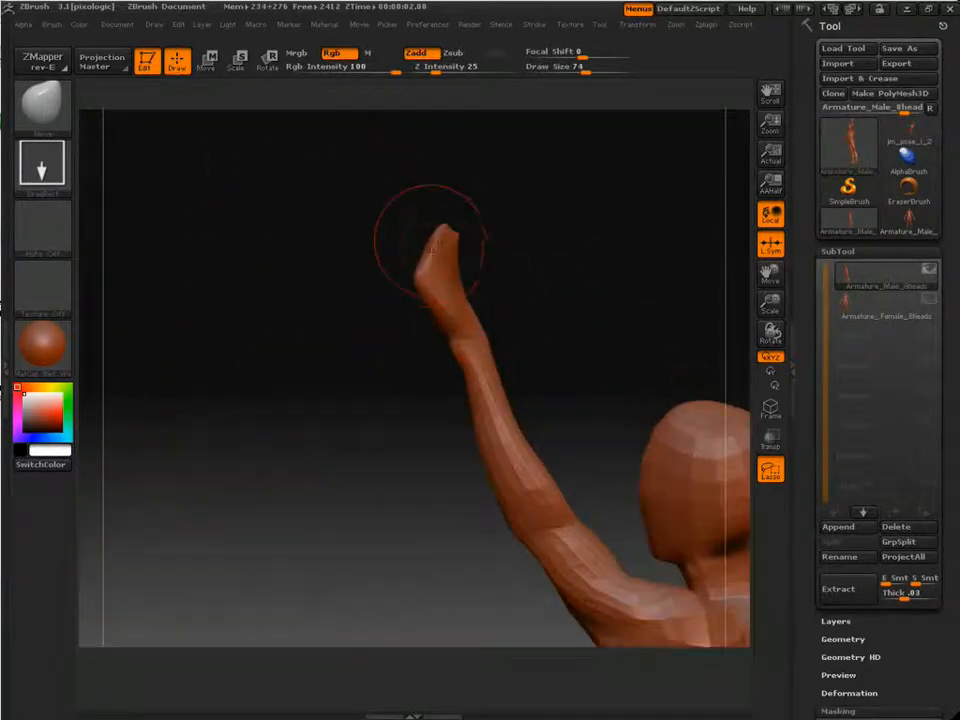
drag(321, 180, 312, 200)
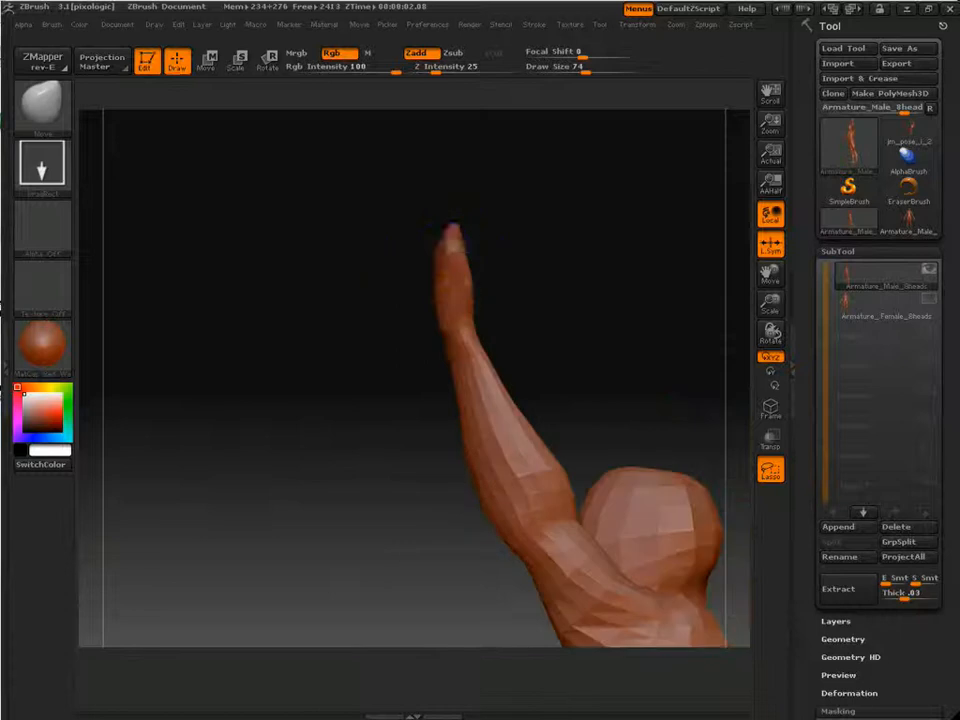
- Choose the Inflat brush and fill out the volume of the raised left hand at Z intensity 10
click(43, 100)
click(596, 150)
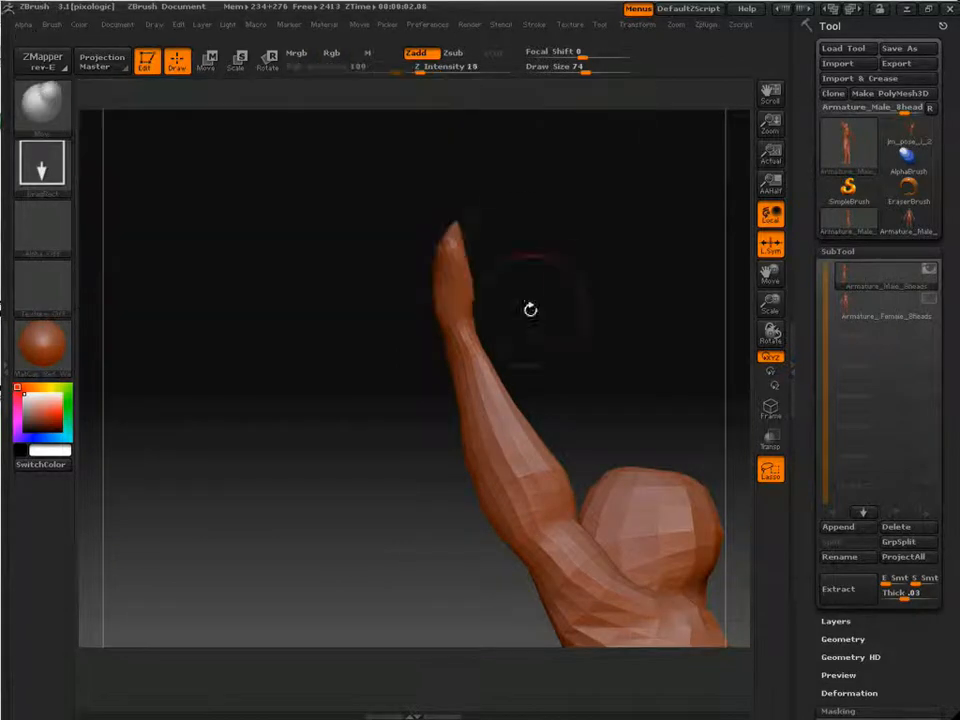
drag(529, 309, 459, 262)
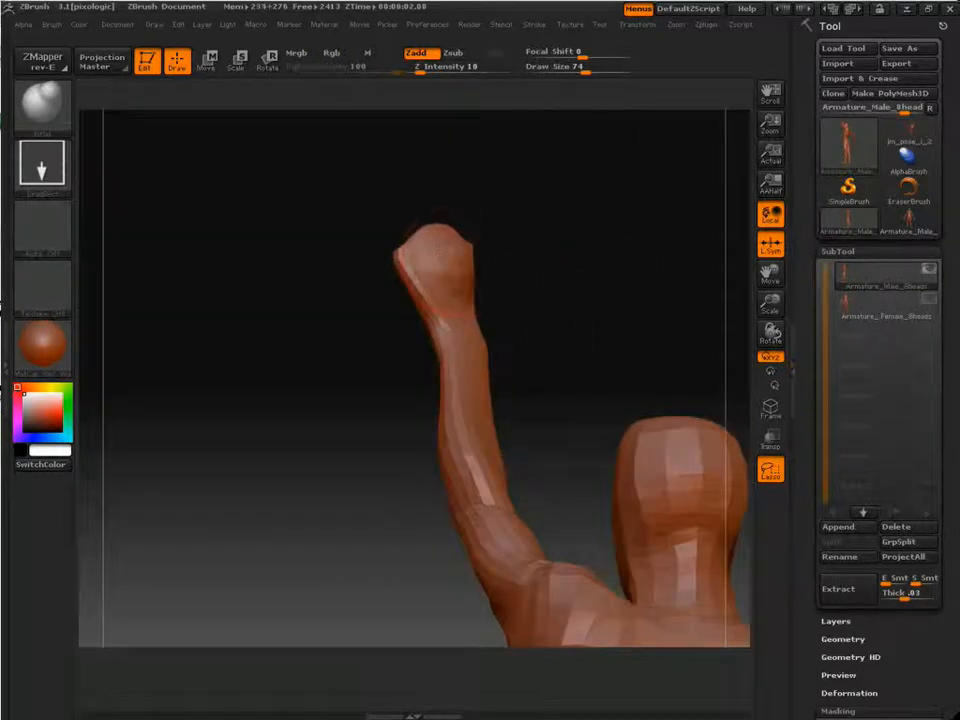
mouse_move(601, 258)
mouse_down()
mouse_move(540, 262)
mouse_move(462, 304)
mouse_move(490, 262)
mouse_move(465, 218)
mouse_move(535, 250)
mouse_move(557, 278)
mouse_up()
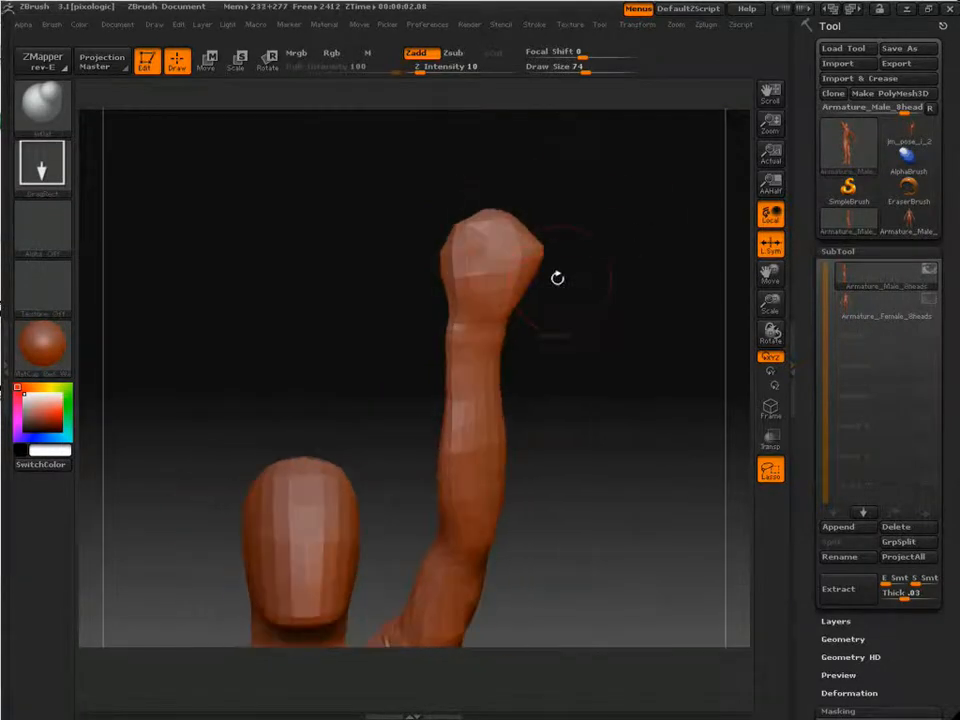
key(shift)
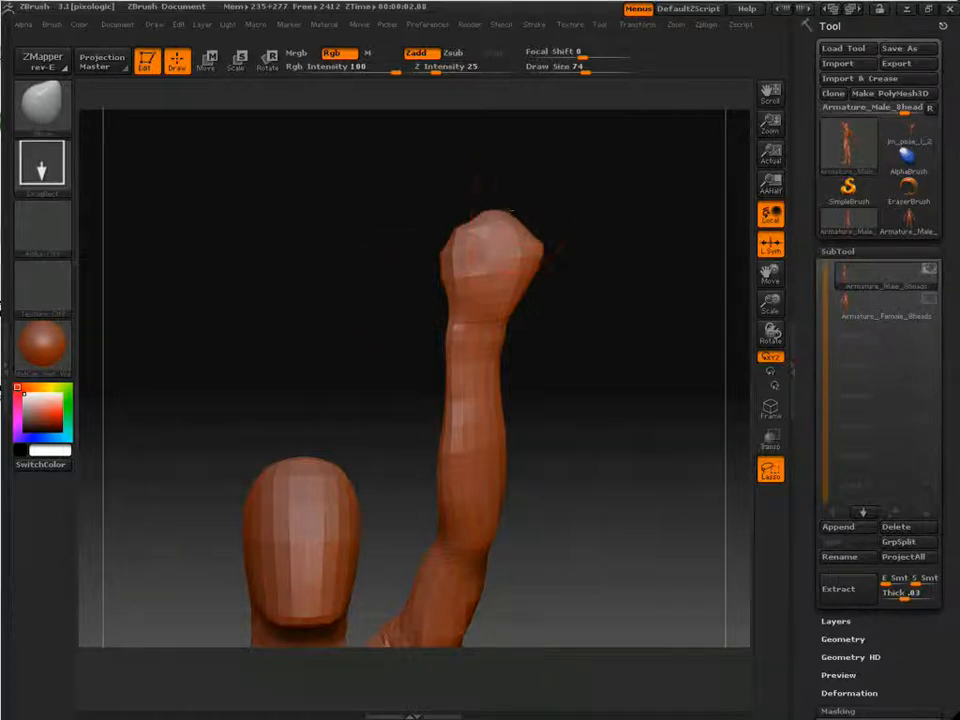
- Reshape the raised left hand with the Move brush from several angles, widening its palm and refining its outline
drag(547, 221, 338, 288)
drag(614, 284, 476, 287)
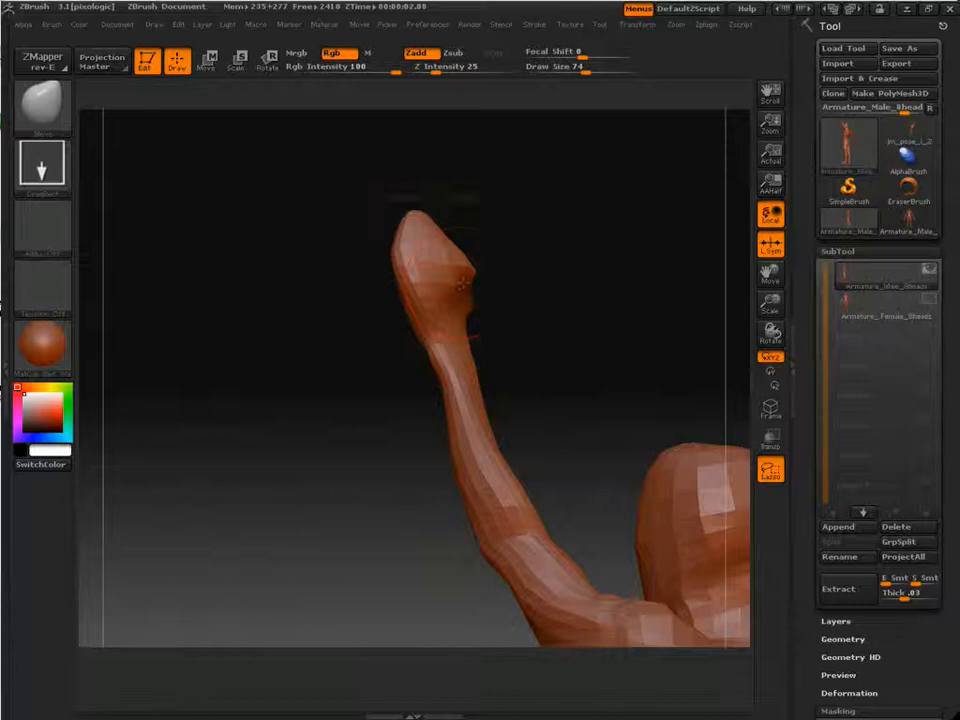
drag(395, 260, 407, 260)
drag(403, 165, 445, 255)
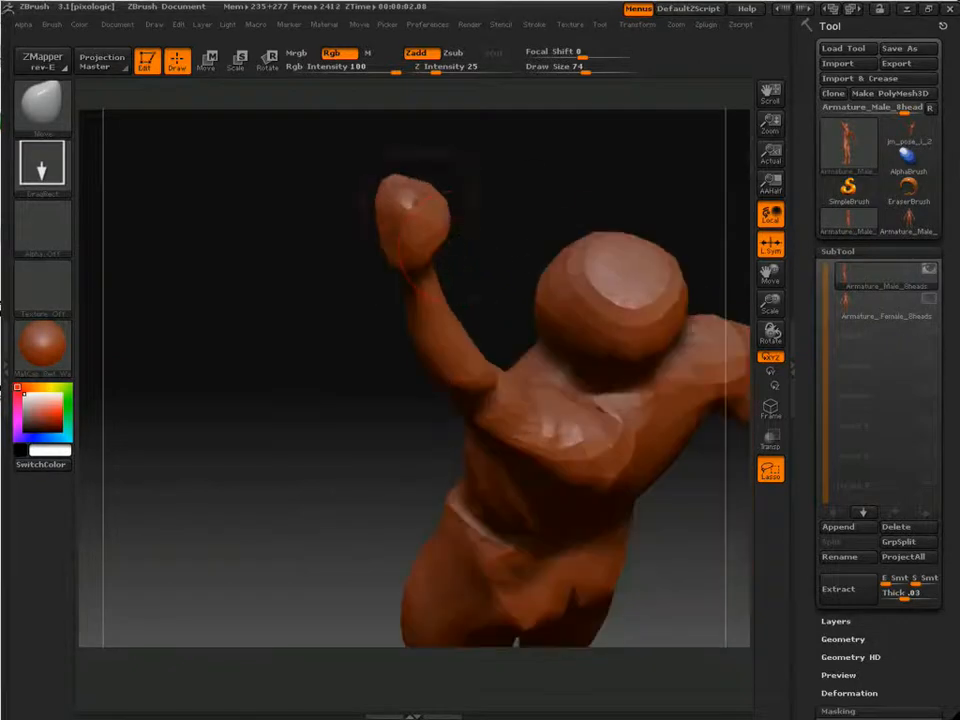
drag(409, 204, 402, 207)
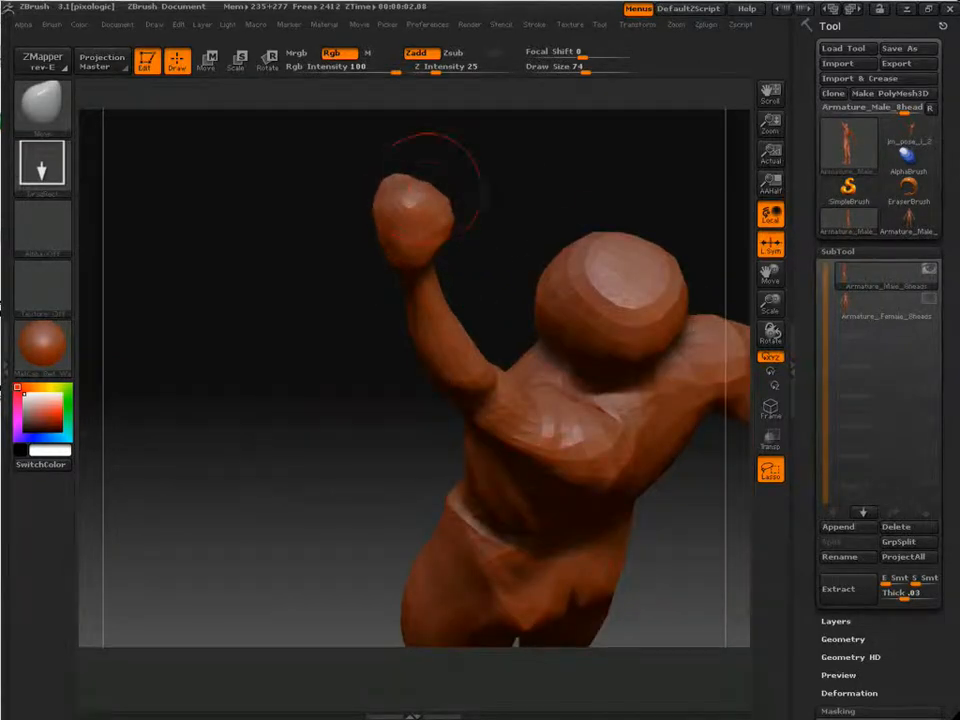
drag(475, 225, 555, 365)
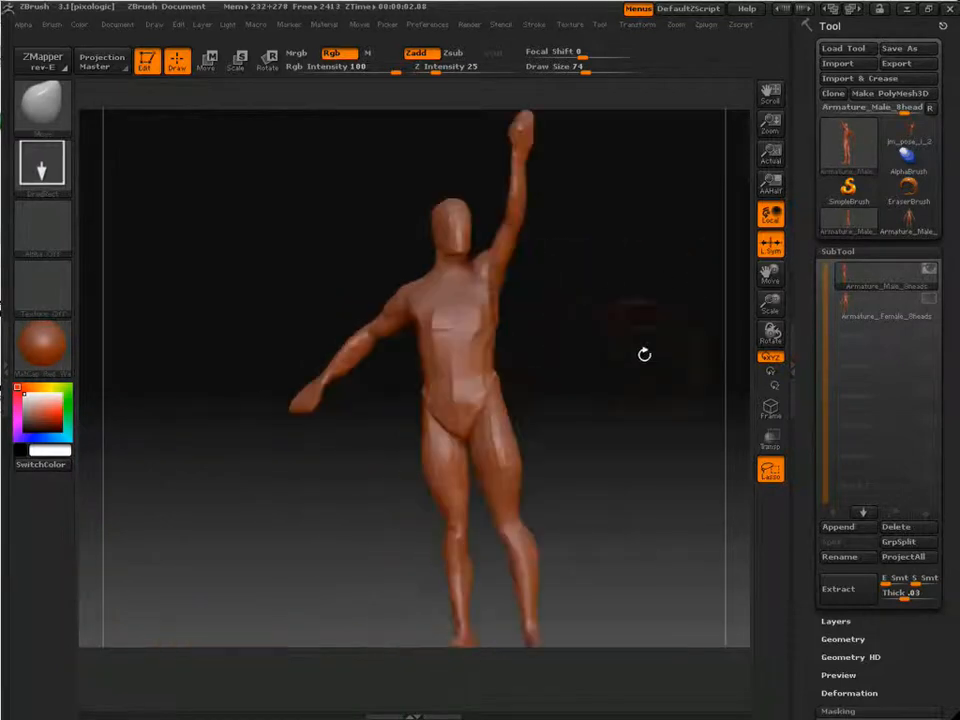
- Try to turn the head with Transpose Rotate, with the body masked and an action line laid out from the neck, and undo it
drag(644, 354, 658, 290)
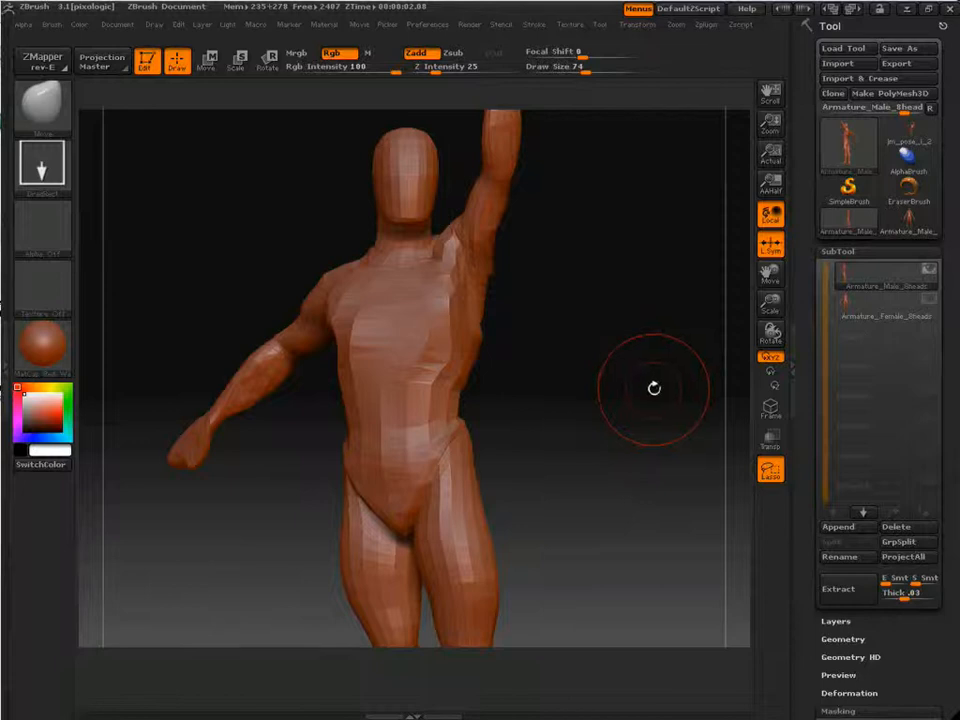
mouse_move(612, 385)
mouse_down()
mouse_move(722, 400)
mouse_move(603, 339)
mouse_move(627, 397)
mouse_up()
click(268, 60)
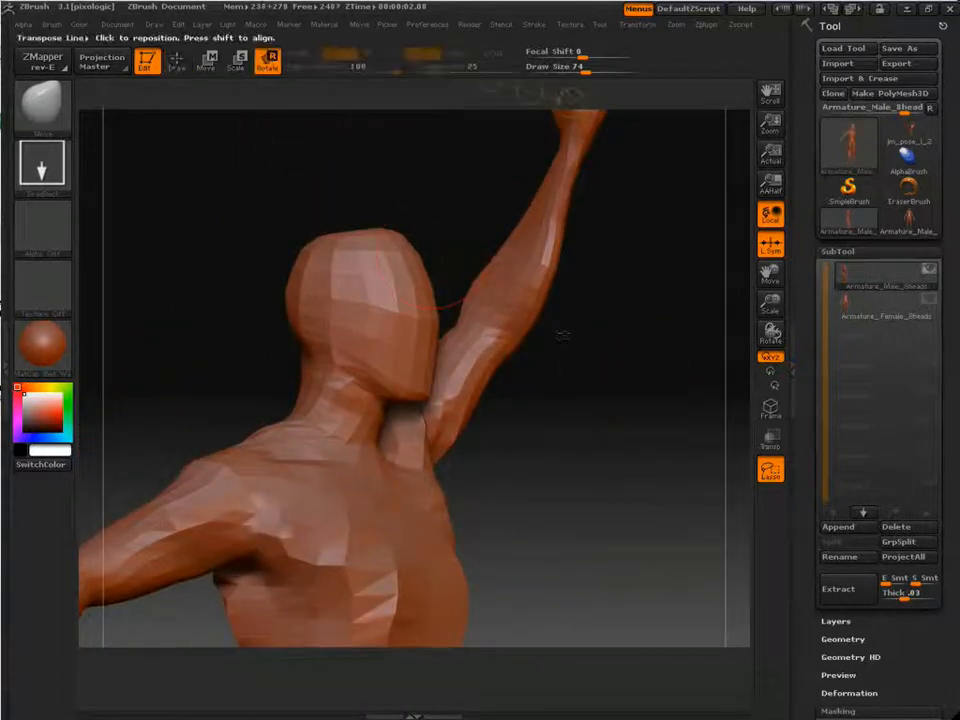
mouse_move(612, 400)
mouse_down()
mouse_move(672, 405)
mouse_move(632, 400)
mouse_up()
drag(345, 407, 570, 467)
key(ctrl+z)
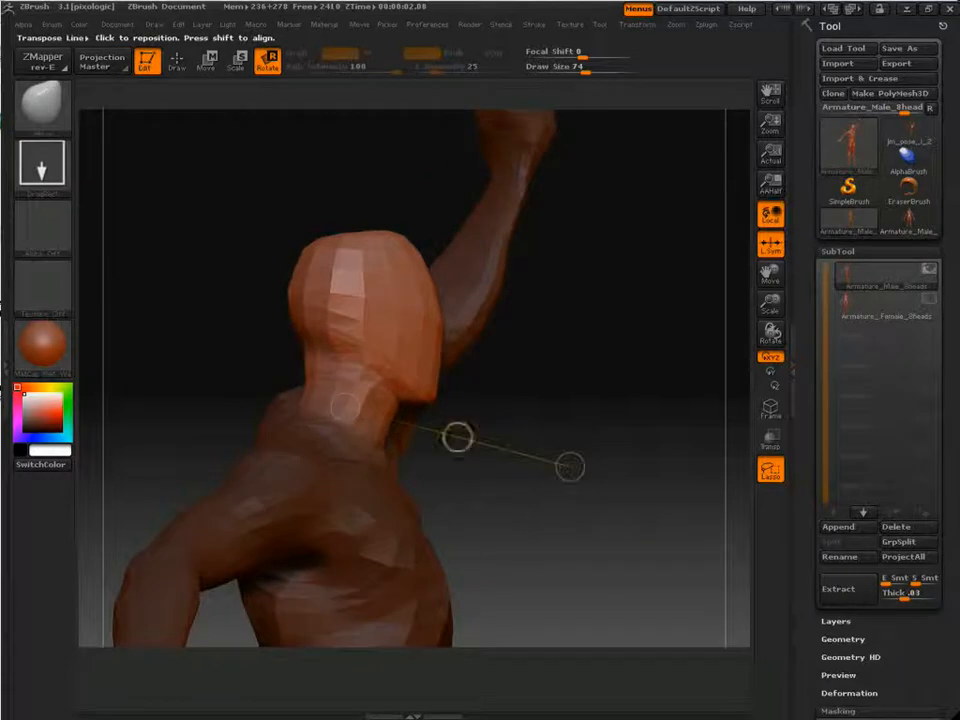
- Mask all but the lowered right arm with a softened edge, shift it at the shoulder with Transpose Move, and clear the mask
mouse_move(350, 270)
ctrl+mouse_down()
mouse_move(344, 380)
mouse_move(571, 433)
mouse_move(572, 364)
mouse_move(548, 372)
mouse_move(489, 357)
mouse_move(480, 285)
ctrl+mouse_up()
ctrl+drag(114, 530, 164, 471)
drag(592, 424, 657, 420)
ctrl+click(442, 397)
ctrl+click(339, 380)
ctrl+click(362, 359)
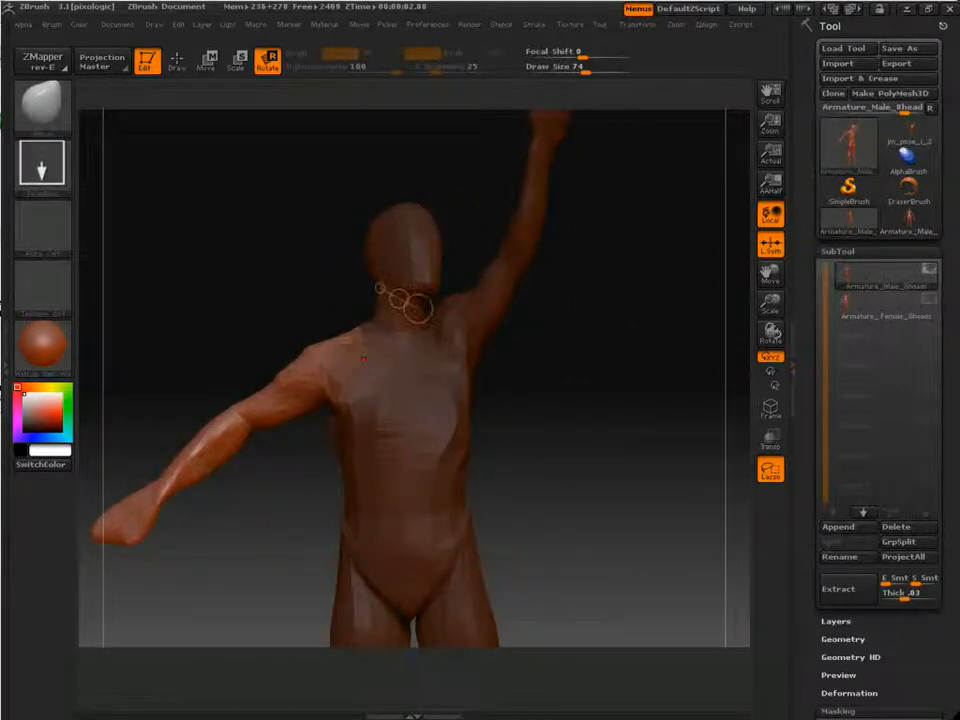
drag(363, 360, 646, 368)
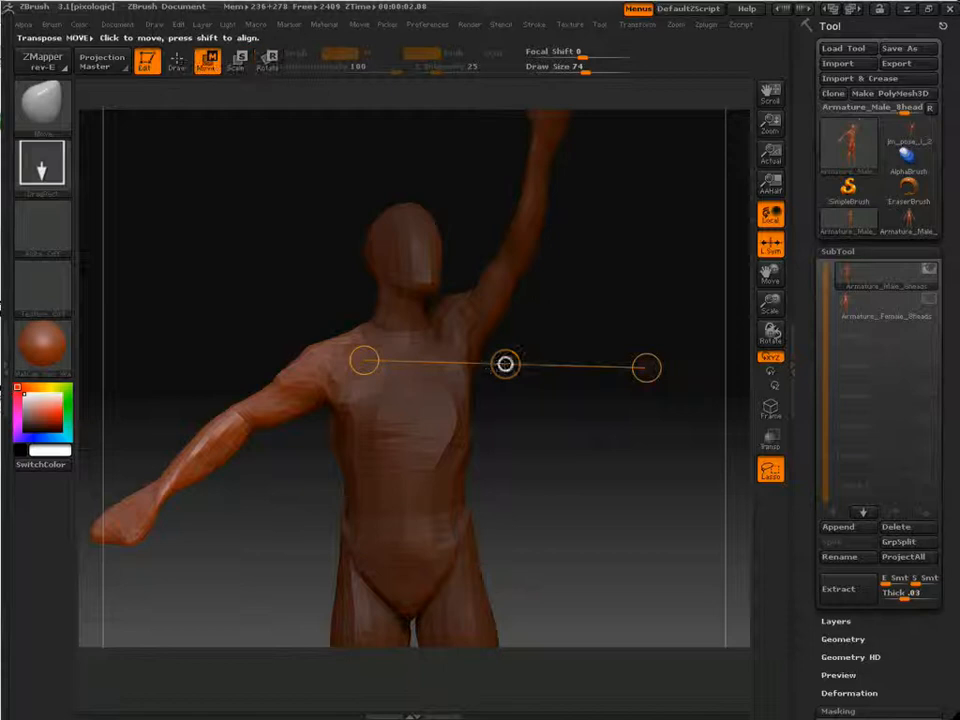
drag(505, 365, 509, 366)
ctrl+drag(570, 430, 600, 268)
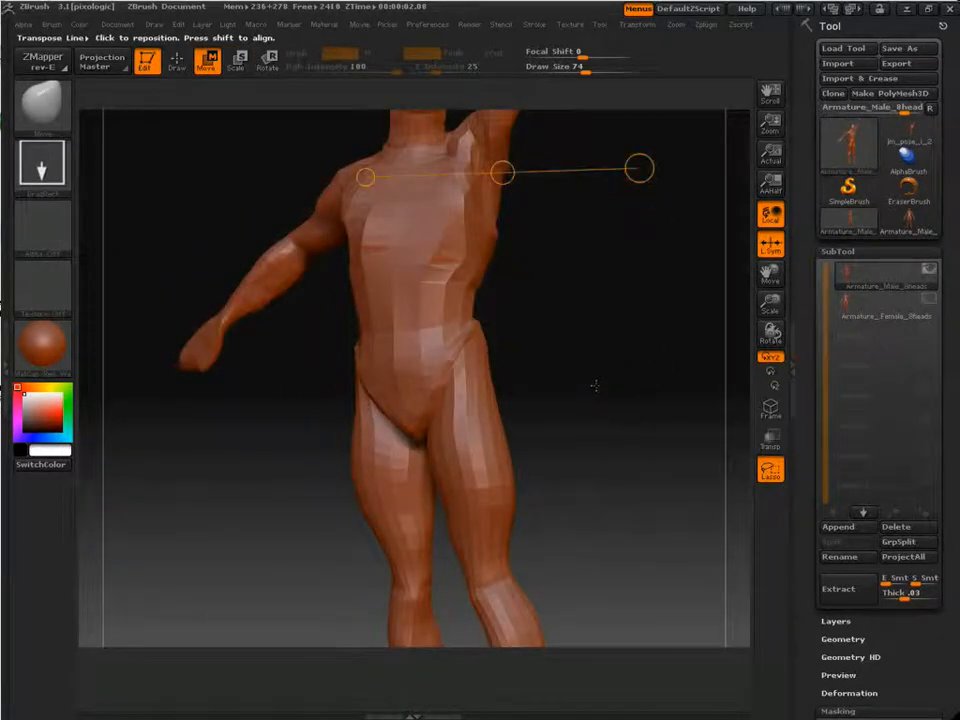
- Check the full figure from front and back, and mask everything except the left leg with a topological mask
key(f)
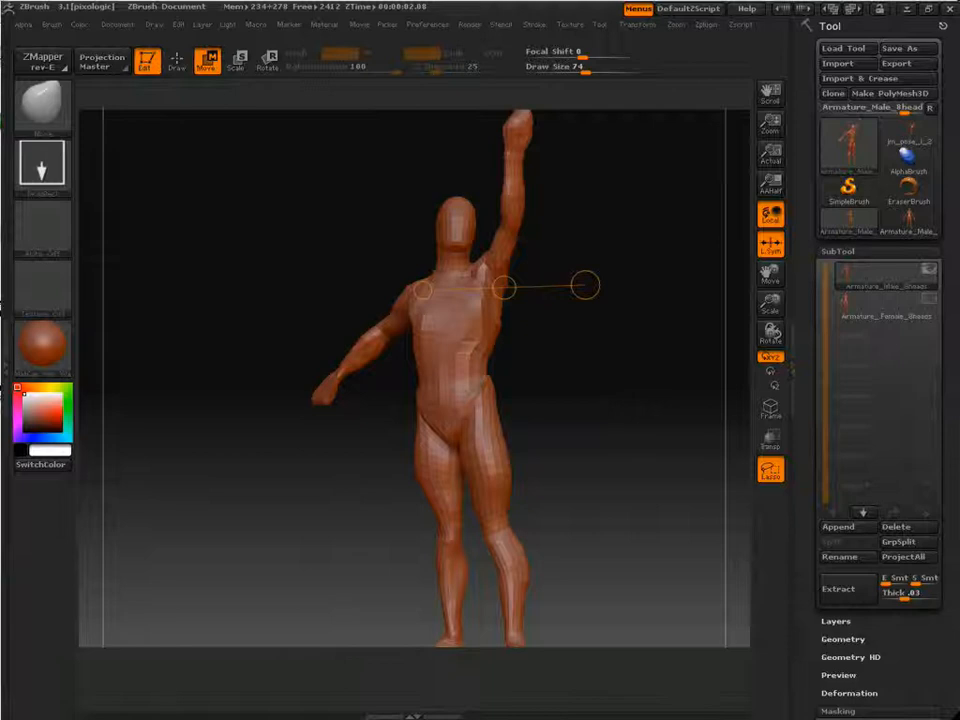
drag(650, 440, 440, 435)
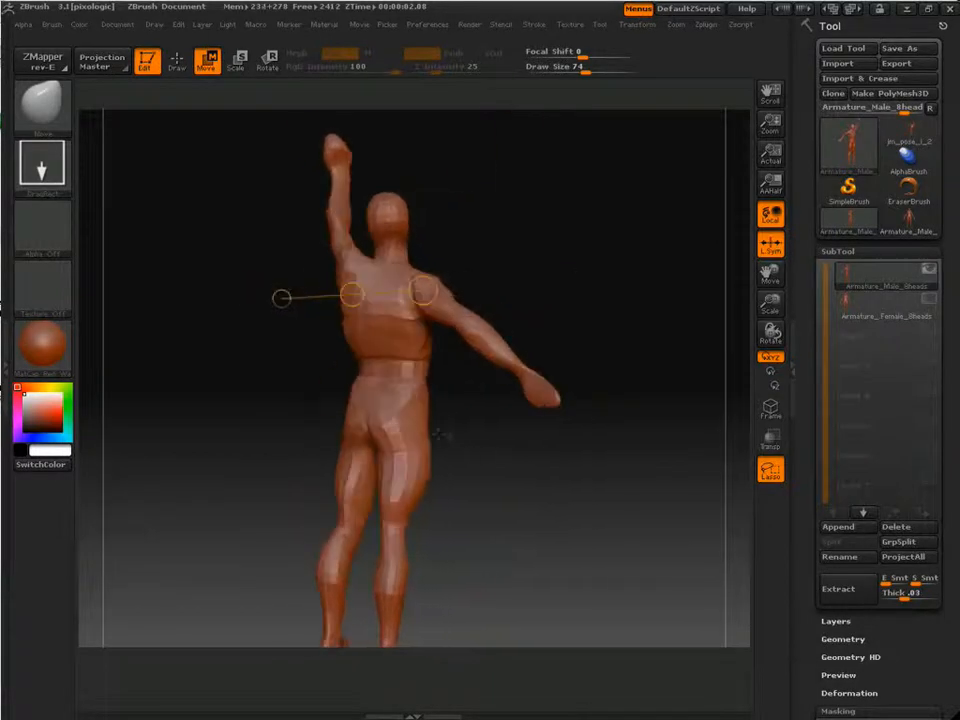
drag(514, 486, 597, 473)
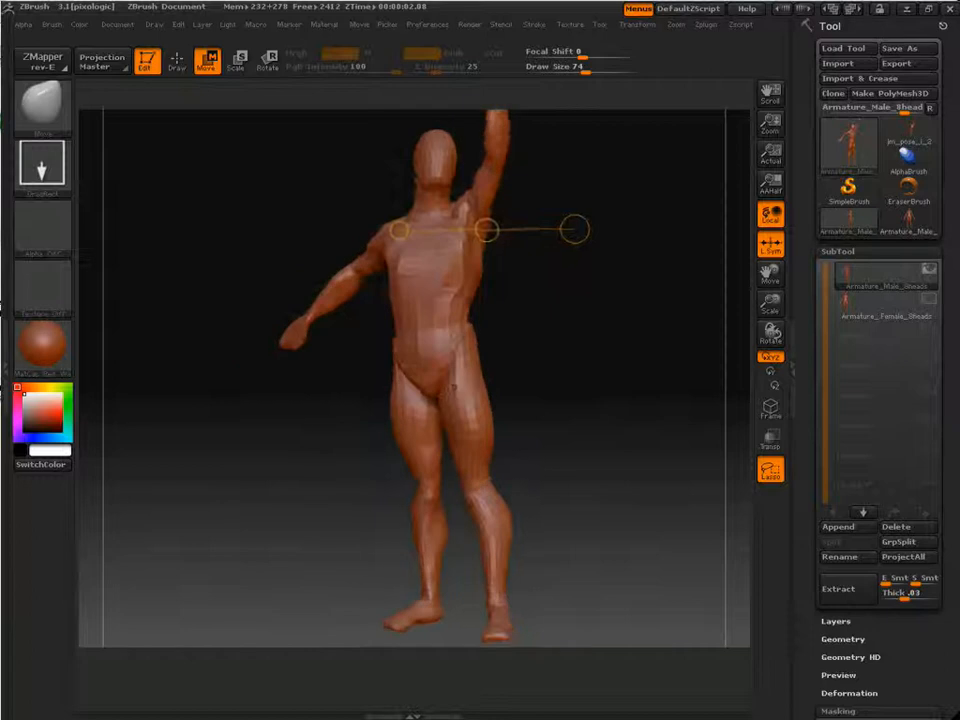
ctrl+drag(457, 360, 467, 398)
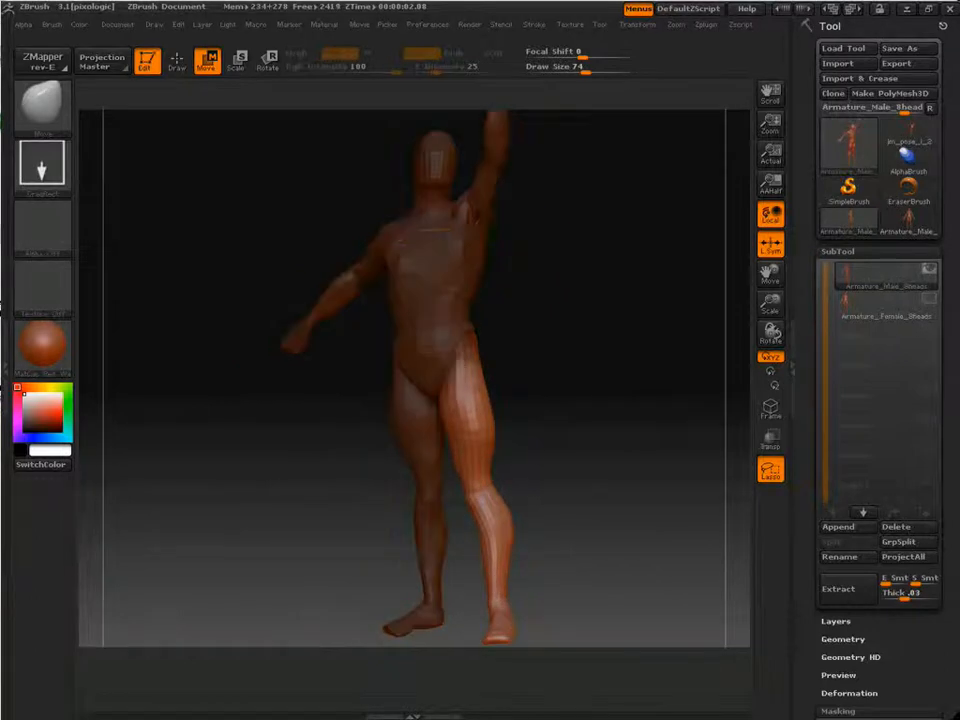
- Try to reposition the left leg from the side with a Transpose line laid down the thigh, and undo it
mouse_move(588, 392)
mouse_down()
mouse_move(506, 390)
mouse_move(493, 482)
mouse_up()
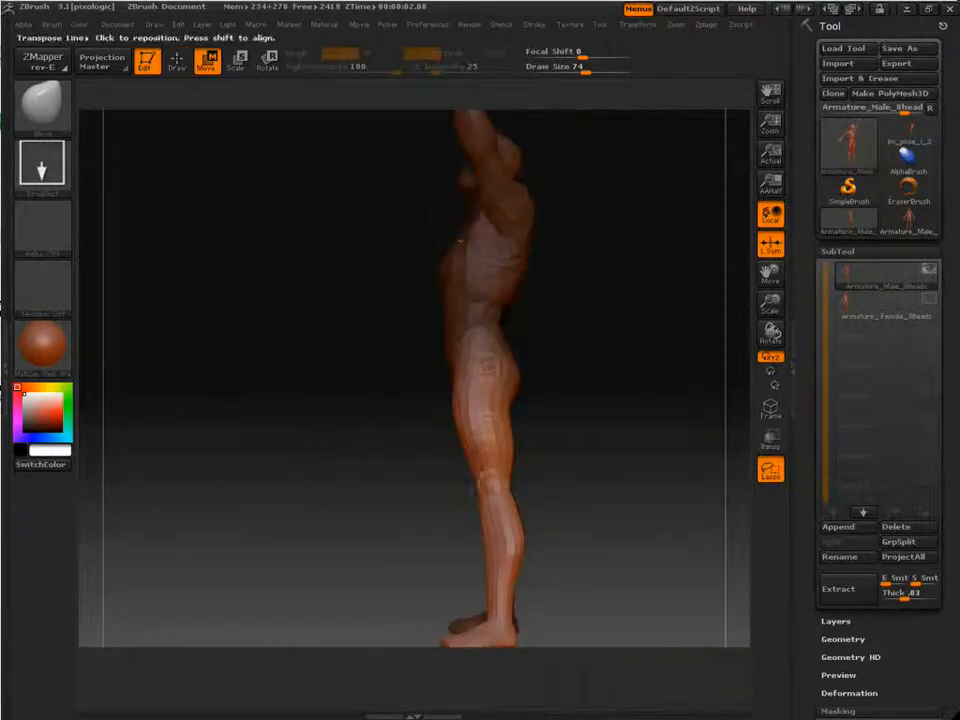
mouse_move(388, 486)
mouse_down()
mouse_move(472, 484)
mouse_move(460, 484)
mouse_up()
key(ctrl+z)
key(r)
key(ctrl+z)
- Rotate the left leg inward at the hip with Transpose Rotate, using an action line running down the thigh
alt+drag(592, 472, 614, 412)
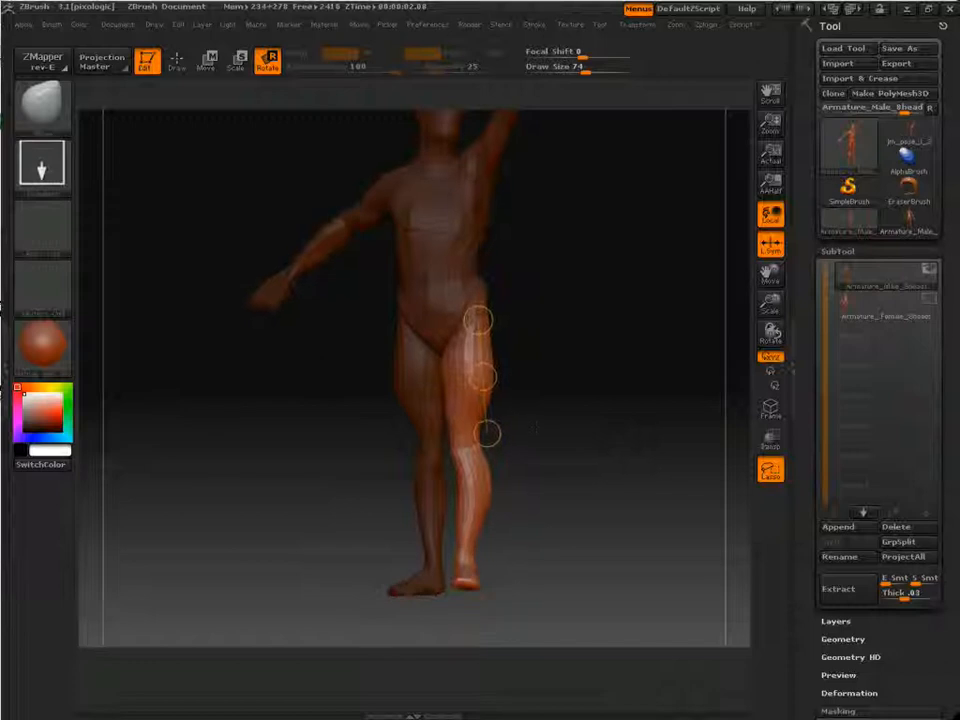
drag(537, 424, 593, 467)
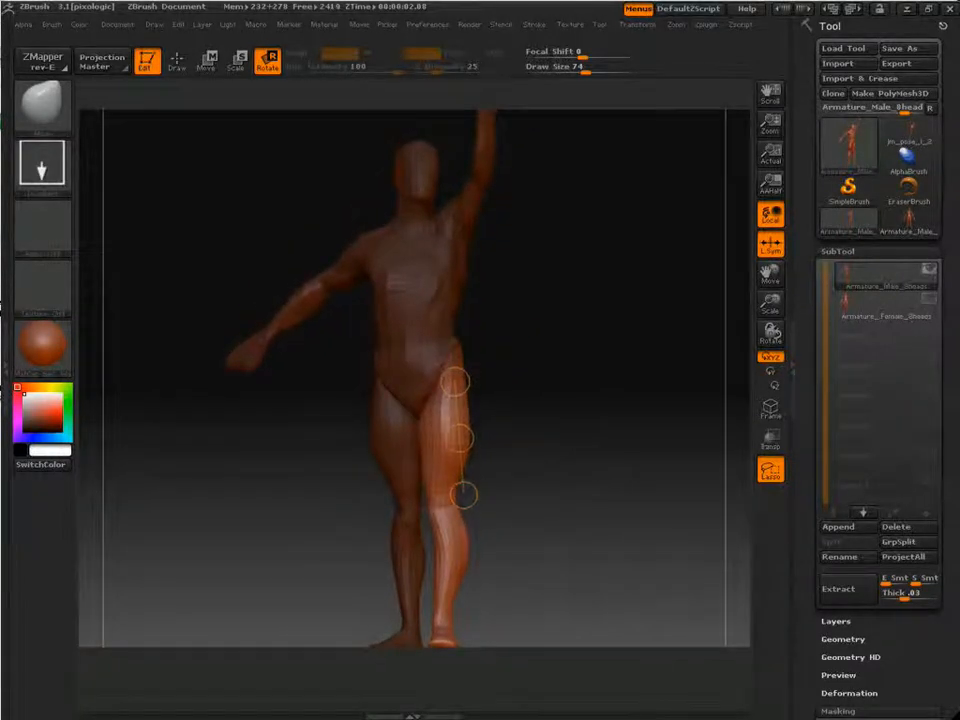
drag(464, 495, 464, 494)
alt+drag(281, 445, 0, 432)
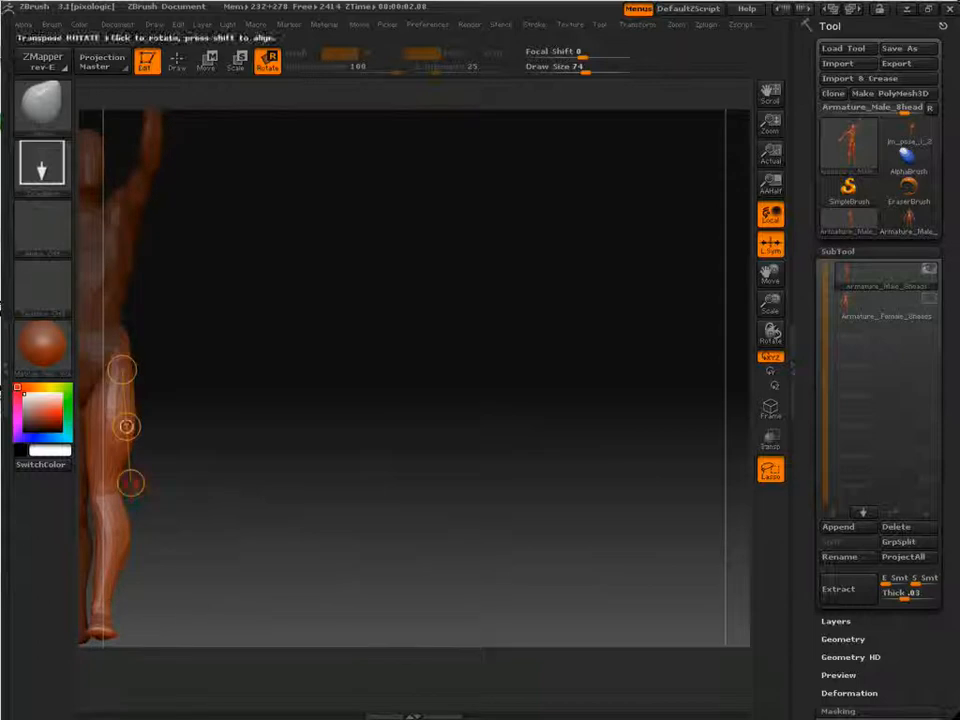
drag(131, 483, 130, 484)
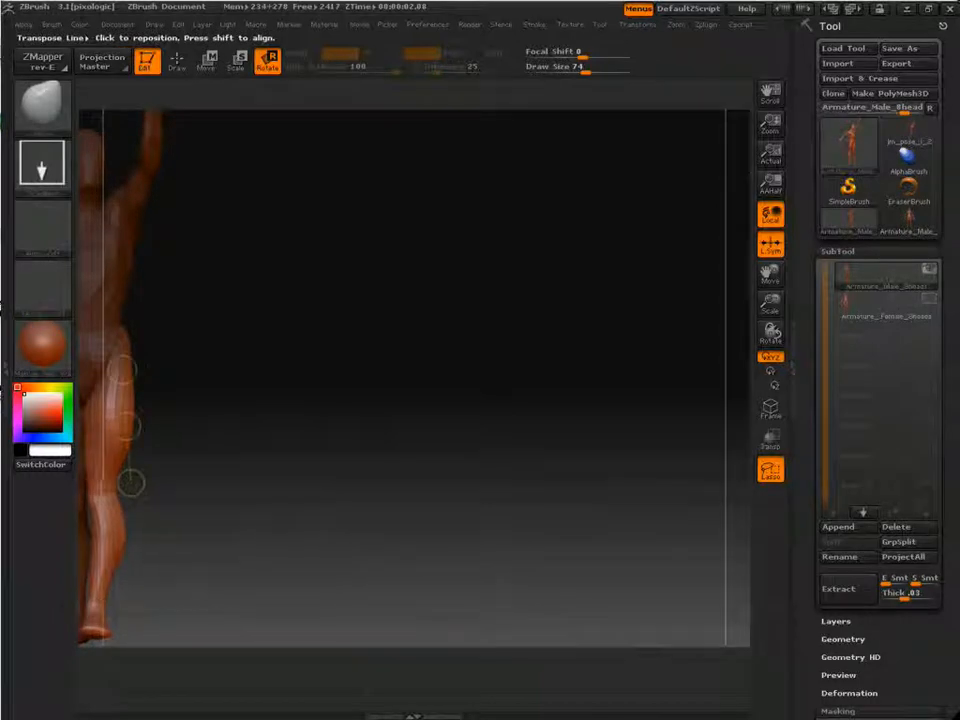
alt+drag(211, 418, 237, 418)
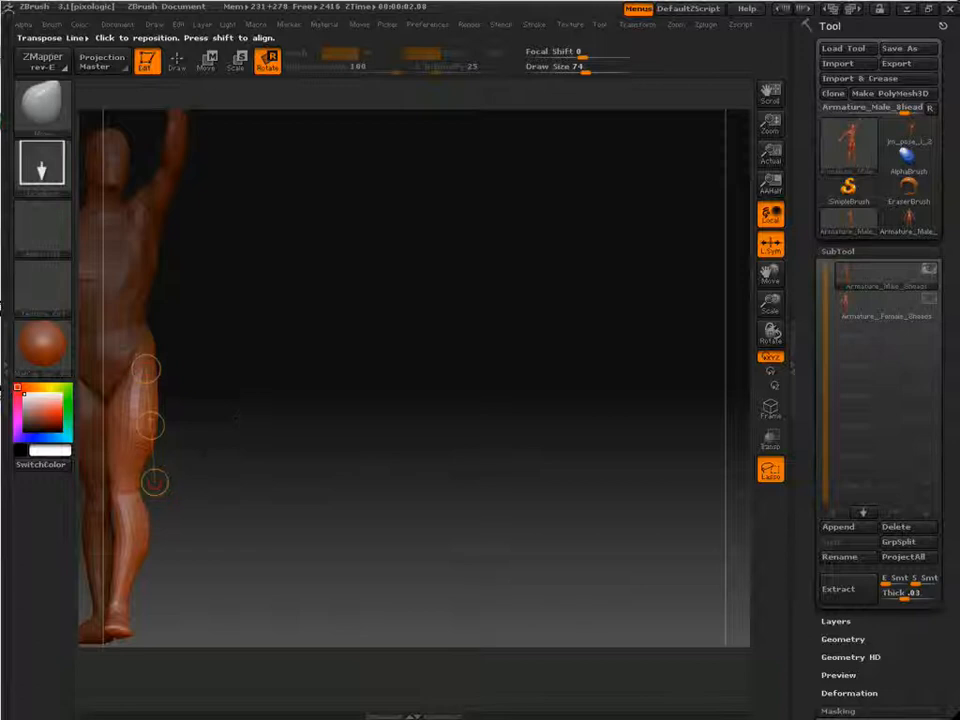
drag(154, 482, 154, 482)
- Mask everything above the left knee and adjust the lower leg and foot from the side with Transpose Rotate
alt+drag(215, 446, 528, 436)
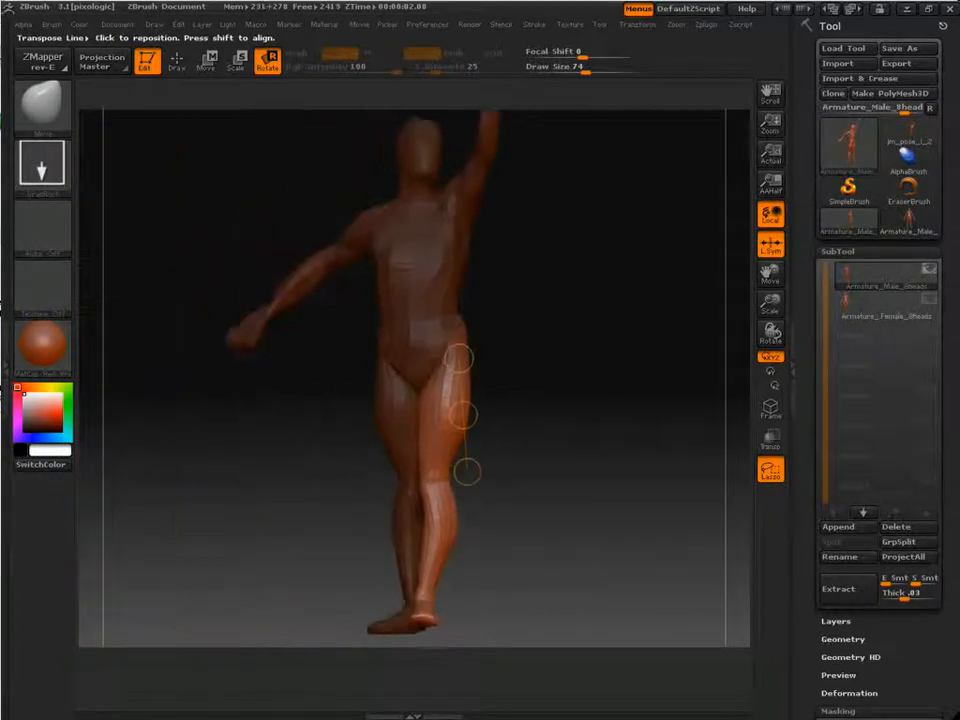
drag(660, 438, 400, 502)
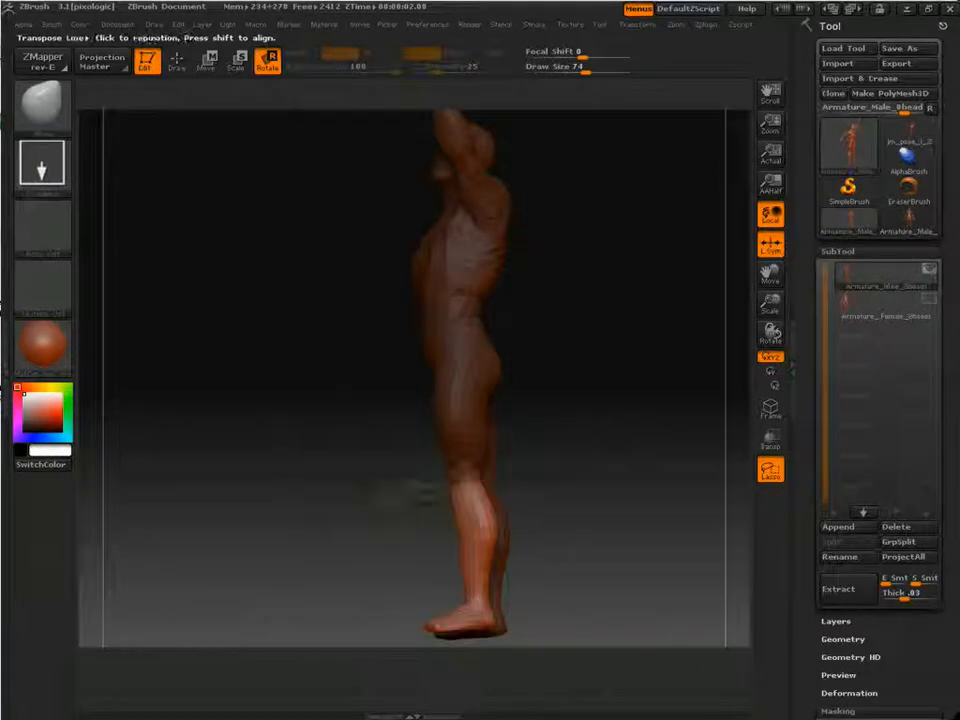
mouse_move(477, 588)
ctrl+mouse_down()
mouse_move(477, 600)
mouse_move(722, 607)
ctrl+mouse_up()
- Mask all but the right leg and swing it forward with Transpose Rotate, using an action line laid out from the hip
ctrl+drag(428, 382, 431, 408)
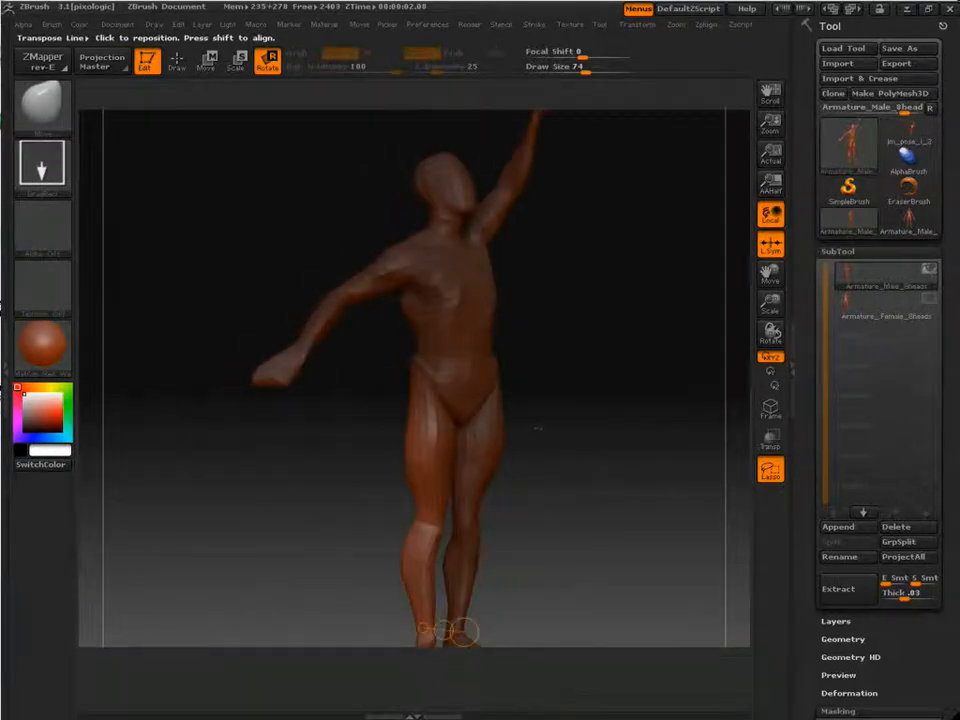
drag(535, 427, 468, 498)
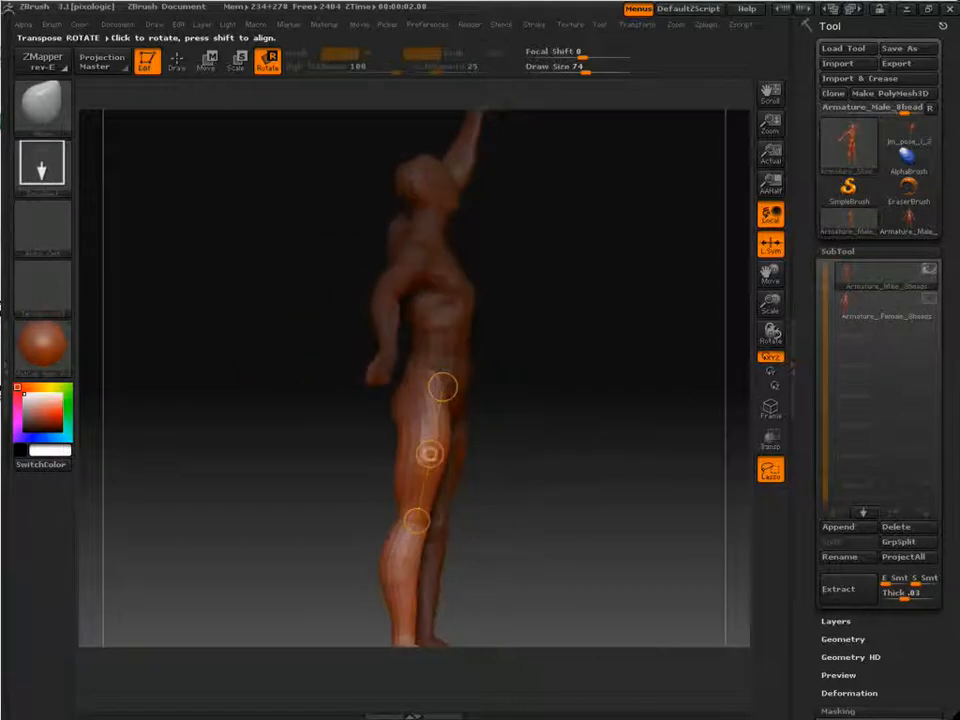
drag(430, 454, 470, 458)
key(ctrl+z)
drag(418, 401, 557, 397)
mouse_move(524, 438)
mouse_down()
mouse_move(553, 440)
mouse_move(569, 345)
mouse_up()
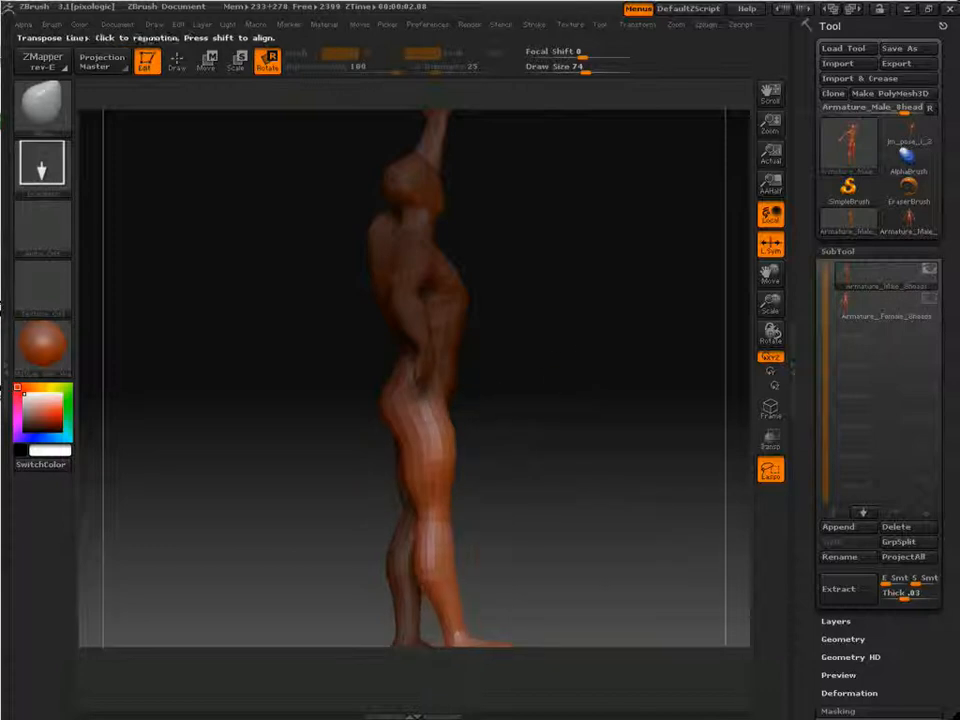
- Mask down to the right lower leg and bend it back at the knee, and mask down to the foot and rotate it at the ankle
mouse_move(430, 455)
ctrl+mouse_down()
mouse_move(434, 512)
mouse_move(547, 510)
mouse_move(532, 544)
mouse_move(486, 573)
ctrl+mouse_up()
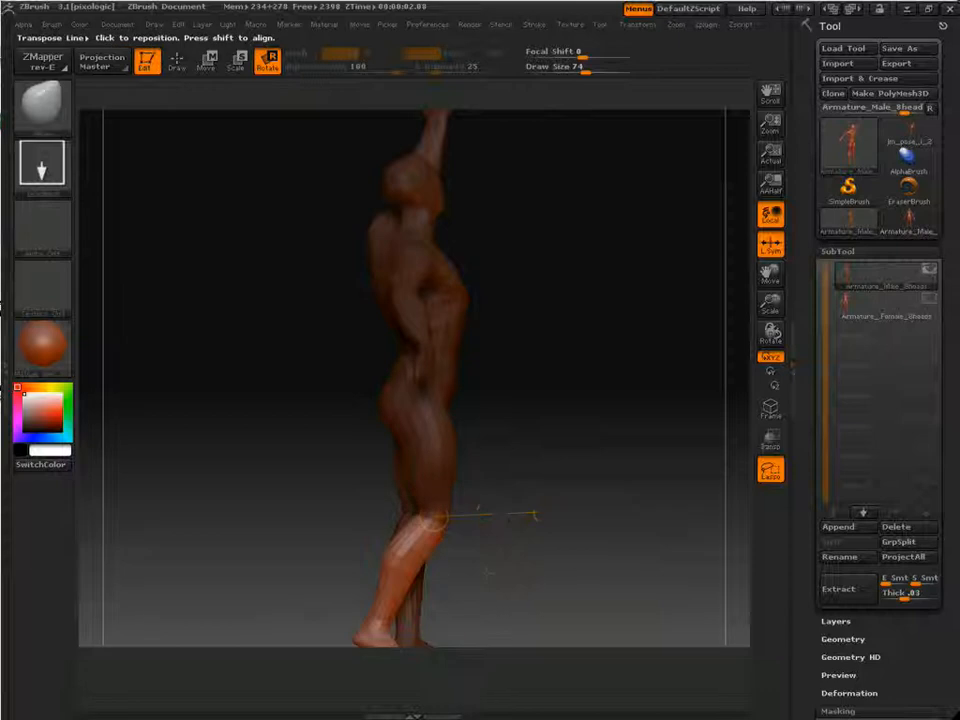
ctrl+drag(426, 526, 385, 609)
drag(510, 586, 511, 600)
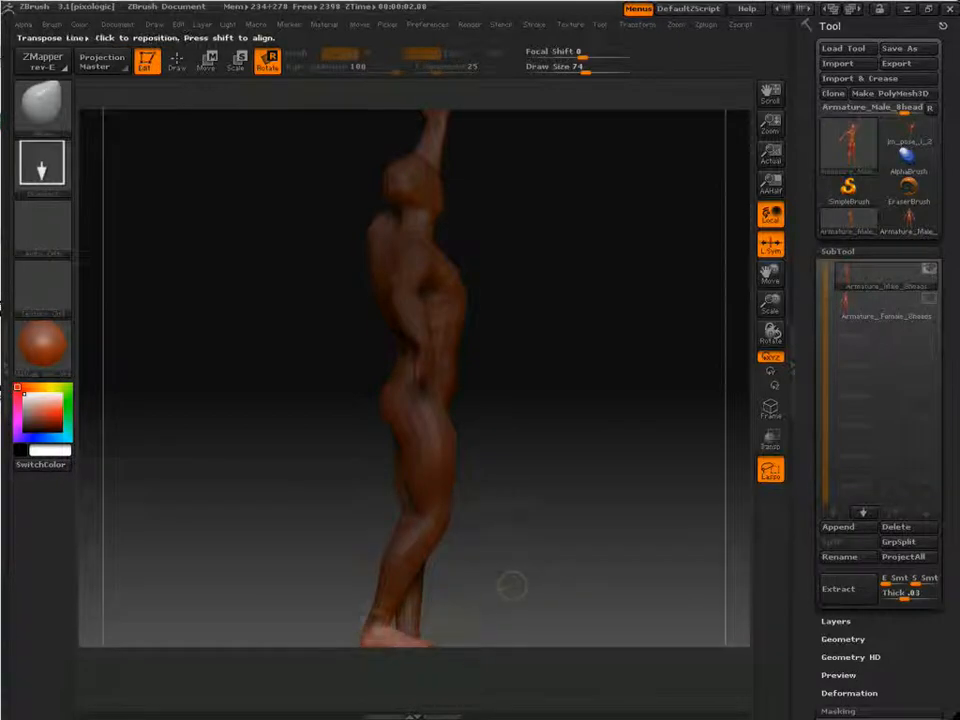
- Unmask the whole right leg, lay an action line from hip to ankle, and turn the leg with Transpose Rotate
drag(577, 478, 410, 416)
drag(548, 430, 608, 429)
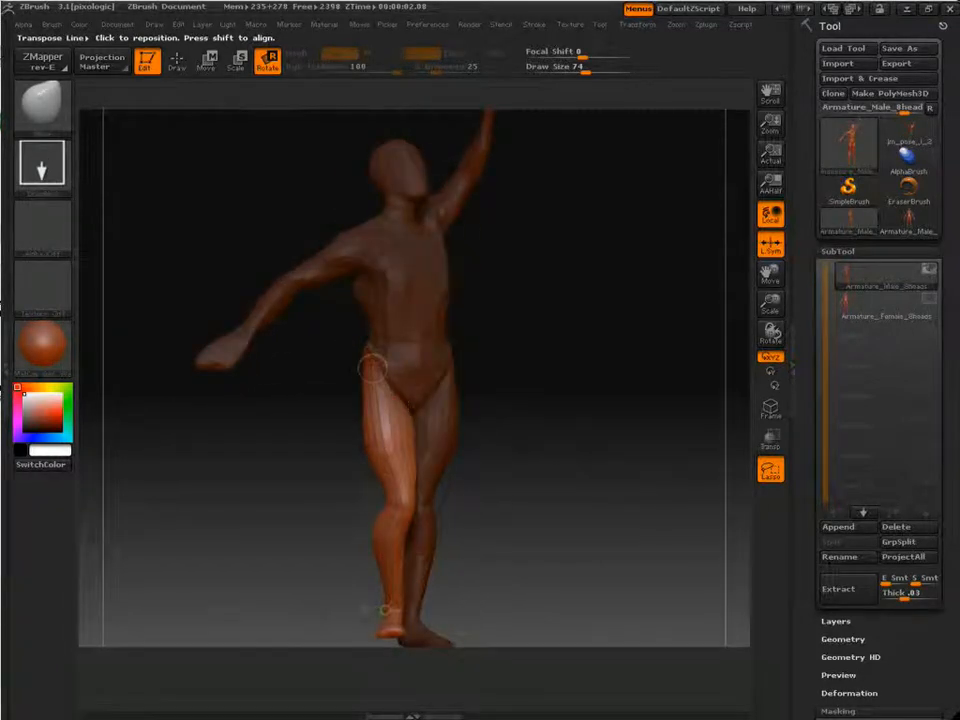
drag(372, 368, 390, 607)
mouse_move(560, 520)
mouse_down()
mouse_move(470, 516)
mouse_move(482, 528)
mouse_move(500, 512)
mouse_move(636, 504)
mouse_move(638, 520)
mouse_up()
mouse_move(601, 474)
mouse_down()
mouse_move(643, 448)
mouse_move(588, 490)
mouse_up()
- Mask everything above the right knee, lay an action line out from the knee, and rotate the lower leg
click(155, 25)
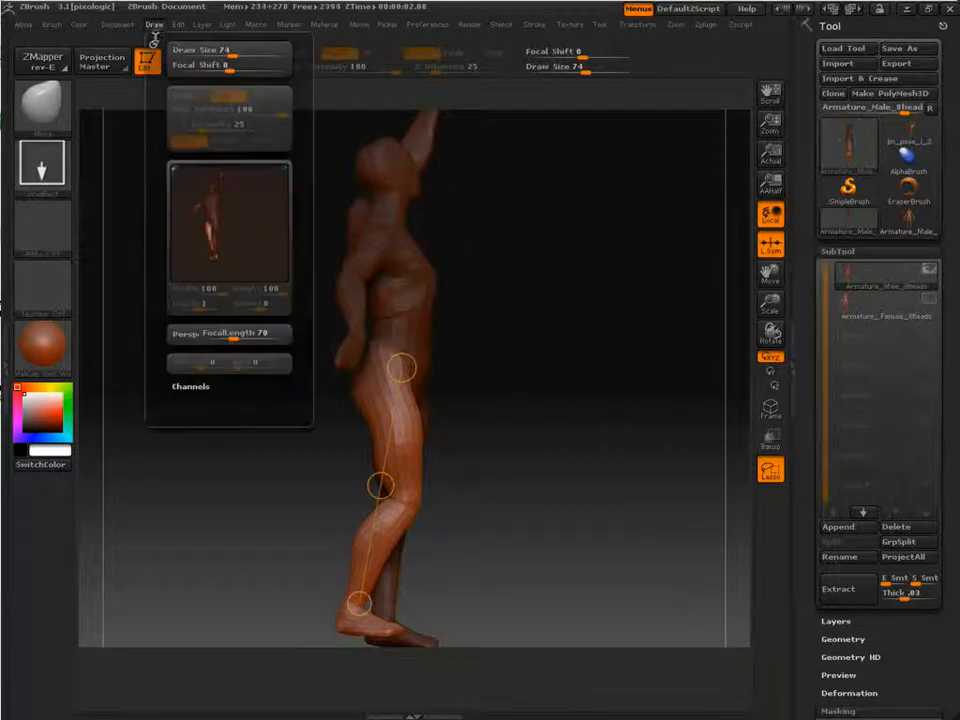
ctrl+drag(401, 508, 365, 607)
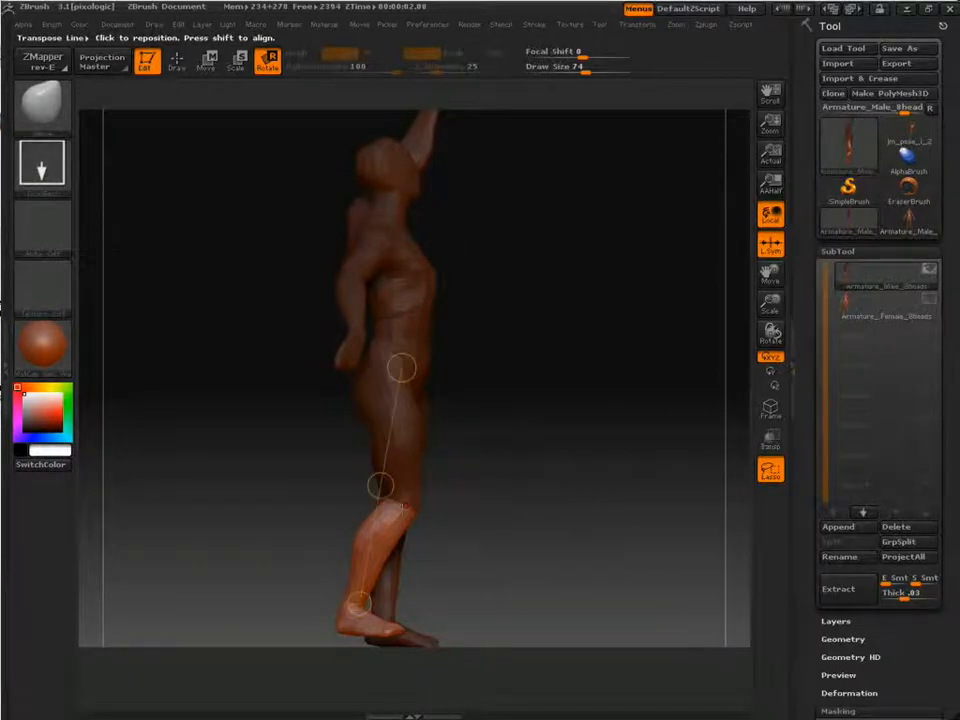
mouse_move(403, 506)
mouse_down()
mouse_move(558, 507)
mouse_move(576, 498)
mouse_up()
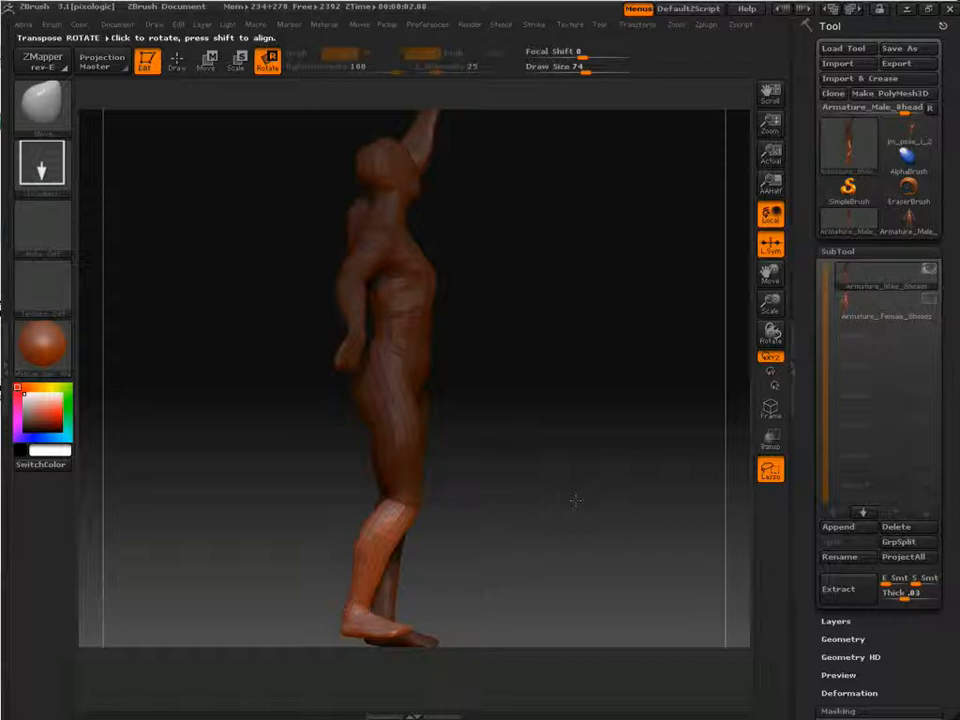
drag(625, 450, 598, 427)
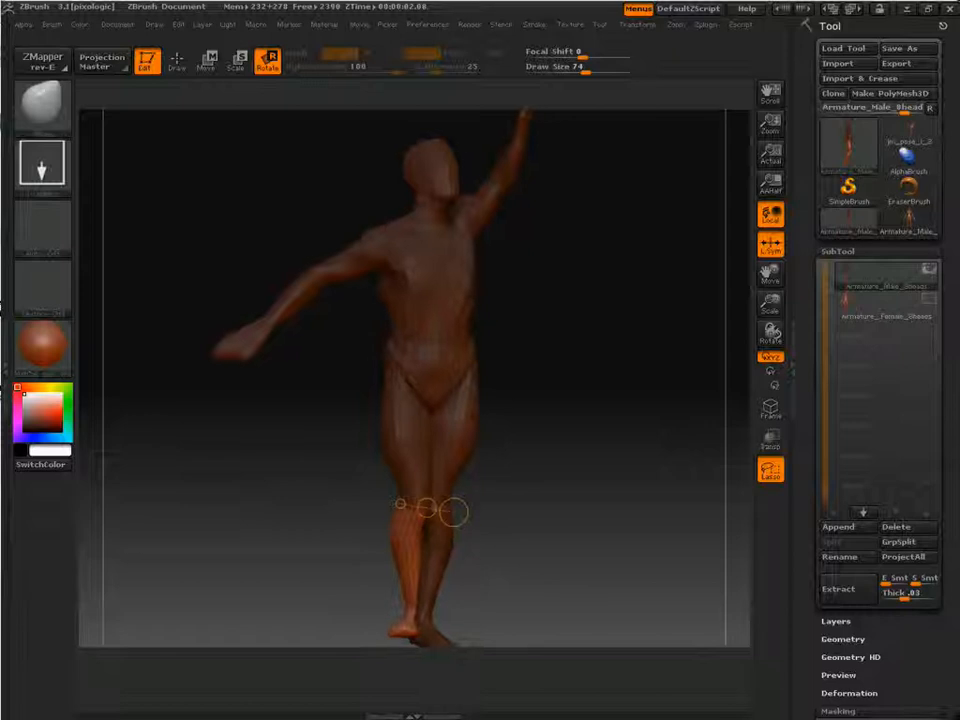
ctrl+drag(390, 383, 411, 605)
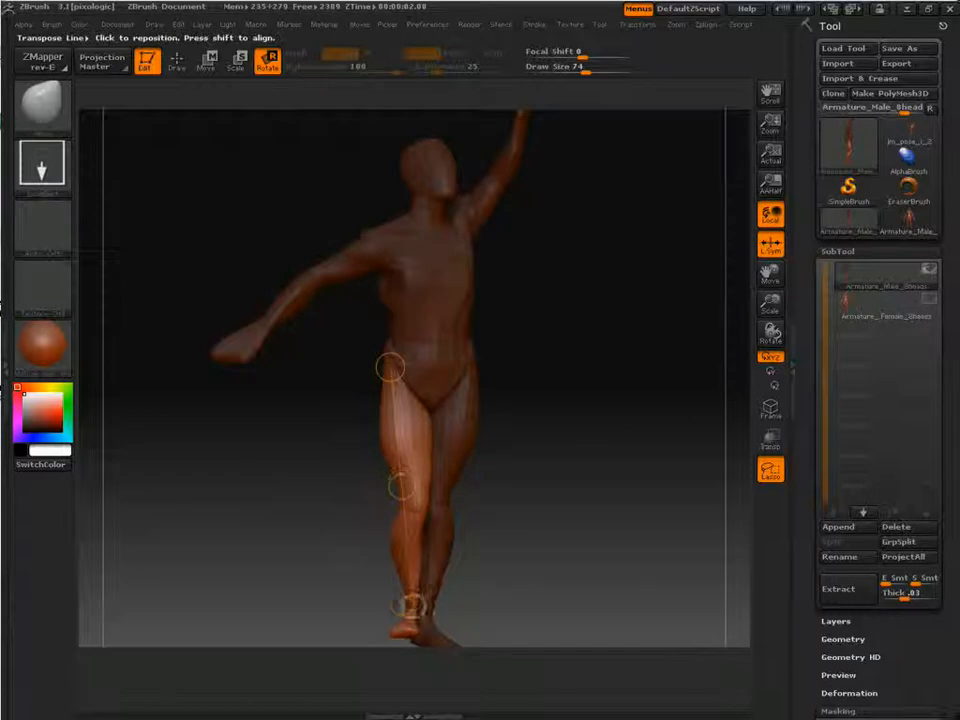
drag(399, 486, 443, 555)
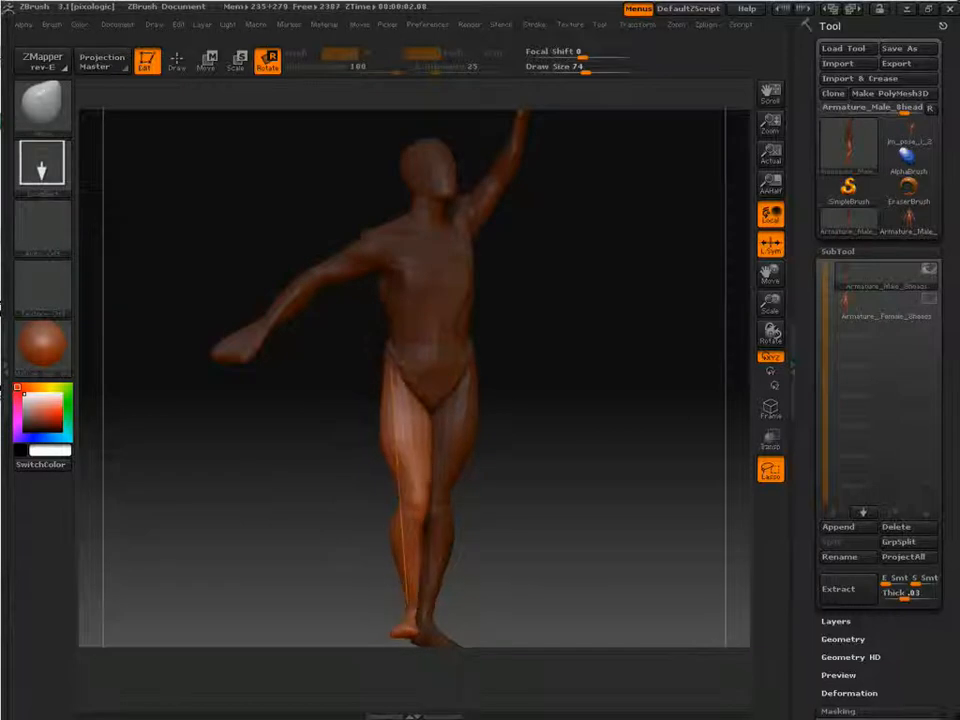
- Undo the latest right-leg masking and rotations back to the state where only the right foot is unmasked
key(ctrl+z)
key(ctrl+z)
key(ctrl+z)
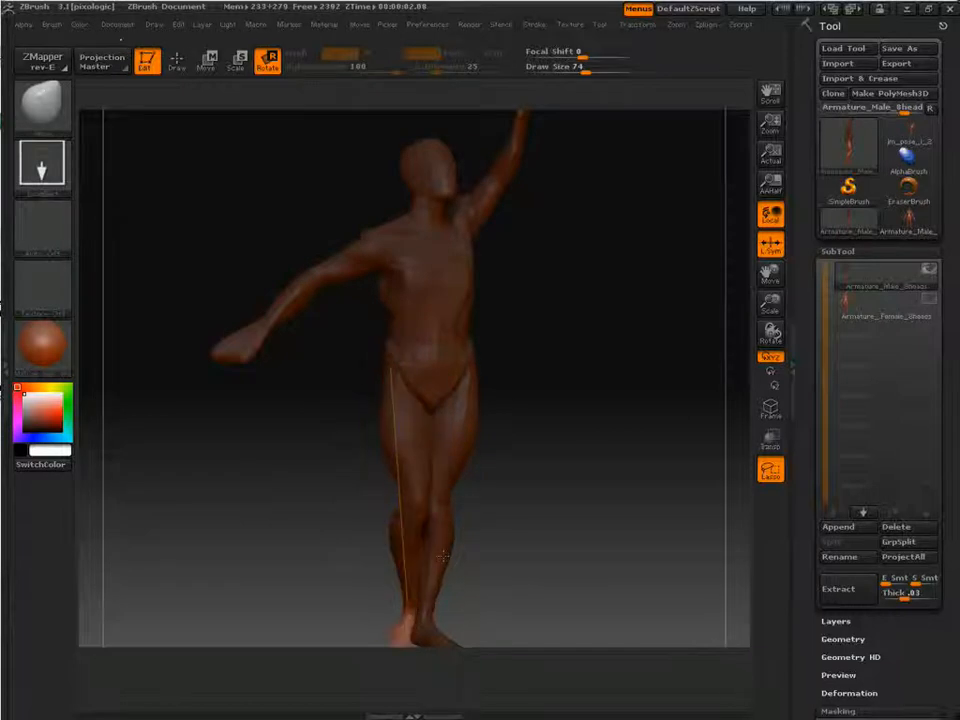
key(ctrl+z)
- Unmask the whole right leg from the hip and swing it out to the side with Transpose Rotate
drag(508, 536, 652, 504)
mouse_move(435, 591)
mouse_down()
mouse_move(419, 592)
mouse_move(435, 589)
mouse_up()
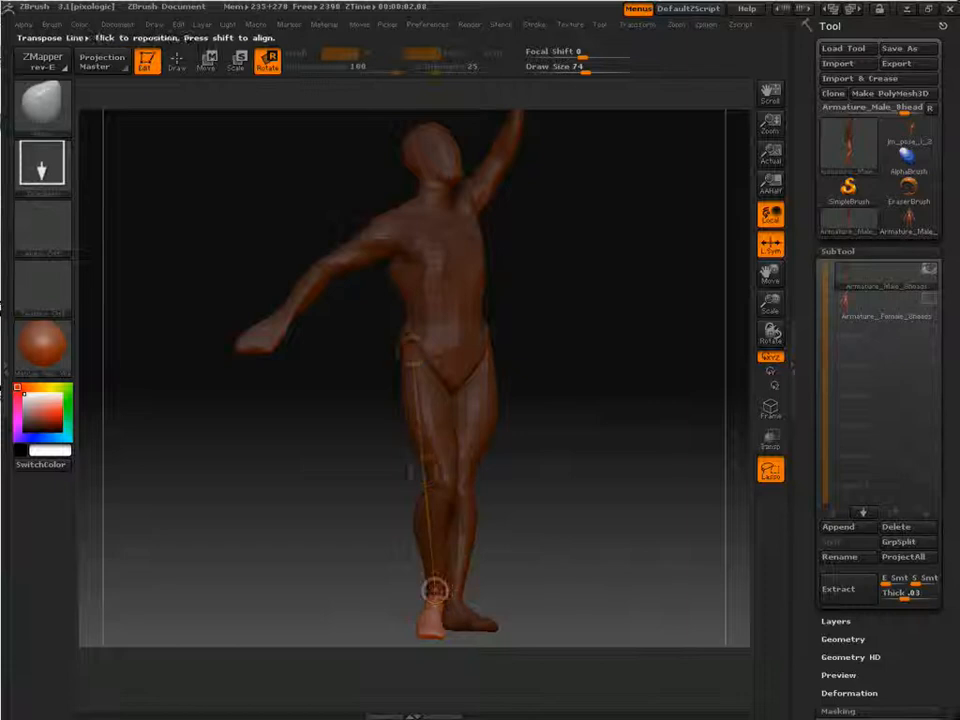
ctrl+drag(417, 351, 424, 369)
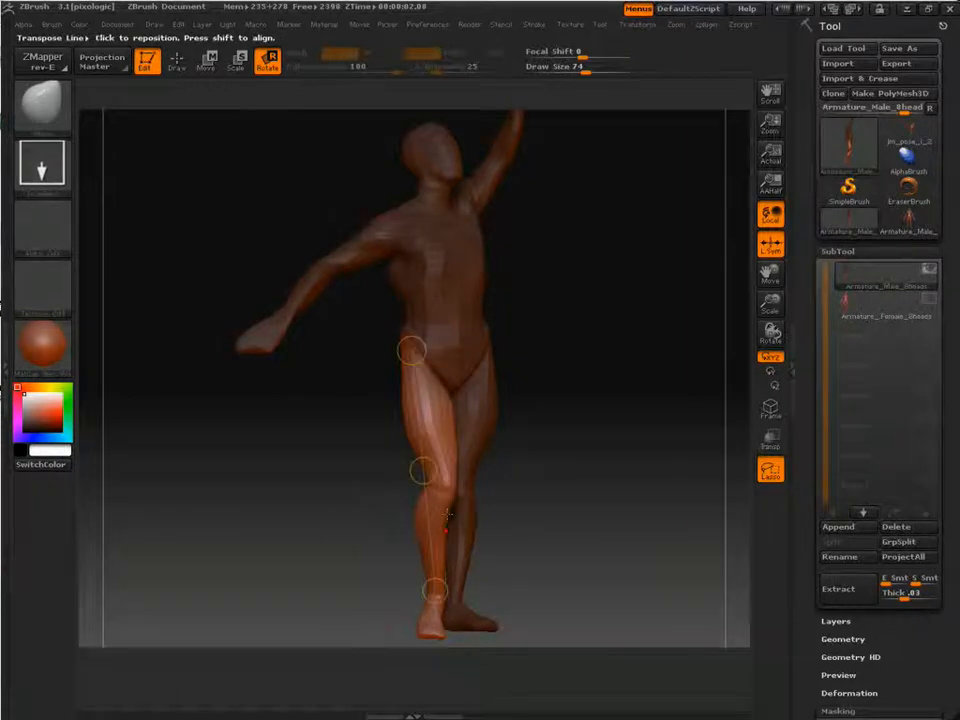
drag(434, 590, 408, 580)
drag(389, 577, 377, 577)
drag(335, 565, 265, 562)
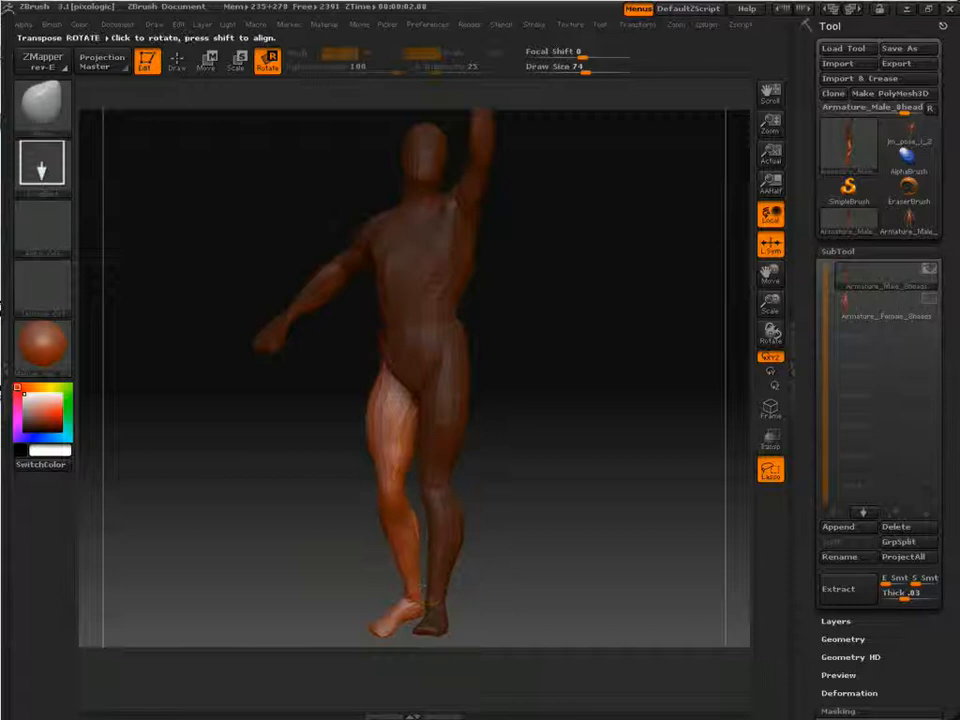
drag(424, 587, 424, 579)
drag(325, 575, 680, 499)
drag(537, 553, 570, 548)
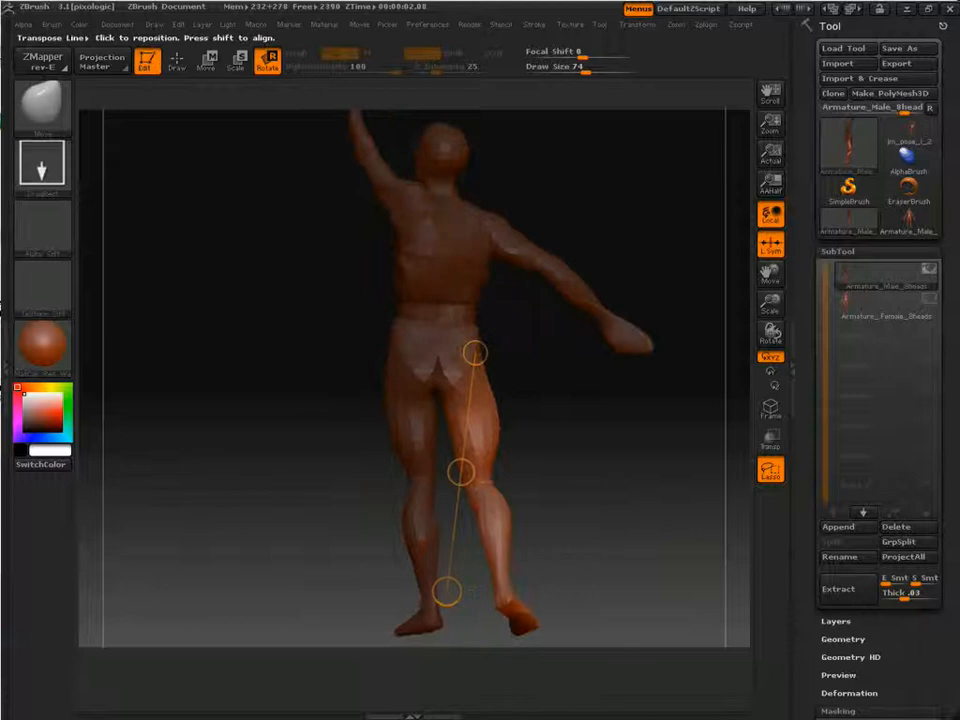
drag(461, 471, 482, 474)
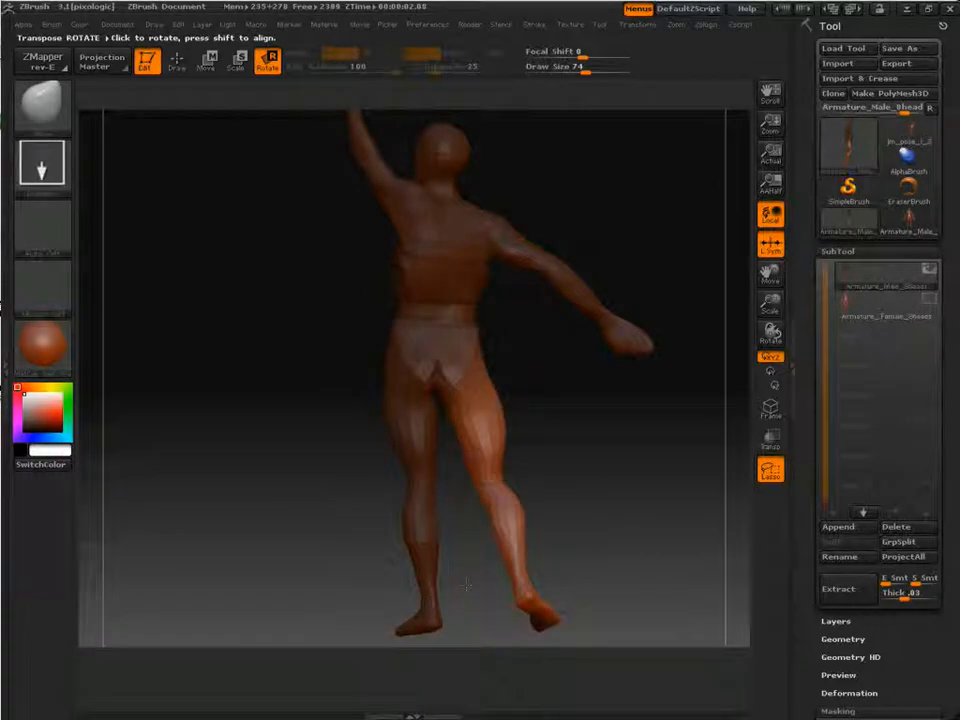
drag(690, 522, 577, 538)
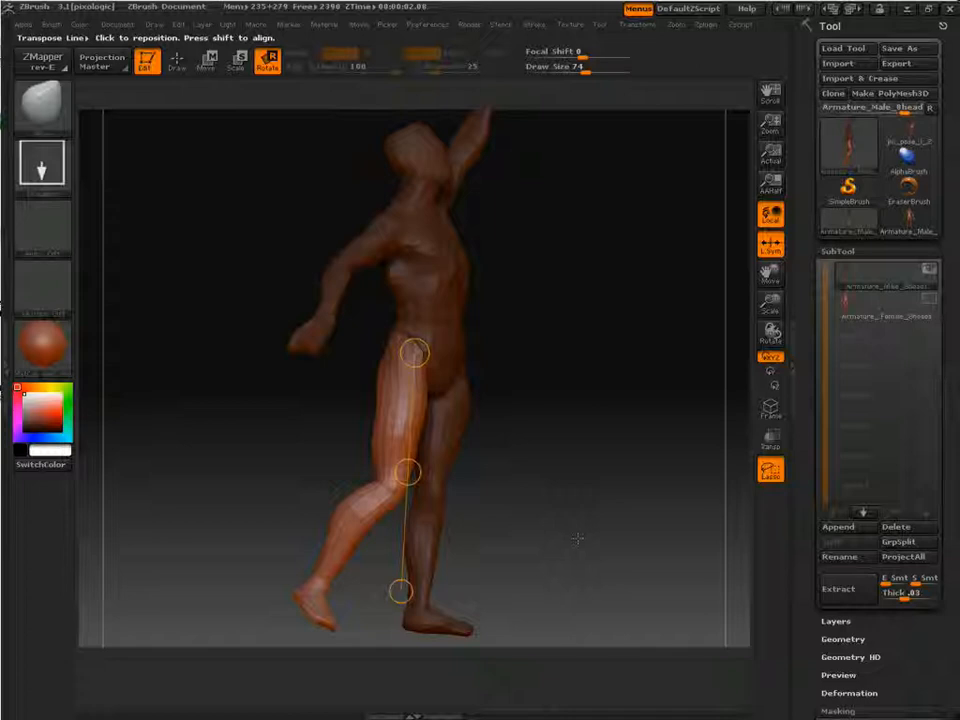
- Remask from the right hip, lay an action line from hip to ankle, and twist the leg along it
alt+drag(601, 492, 624, 546)
ctrl+drag(425, 192, 412, 327)
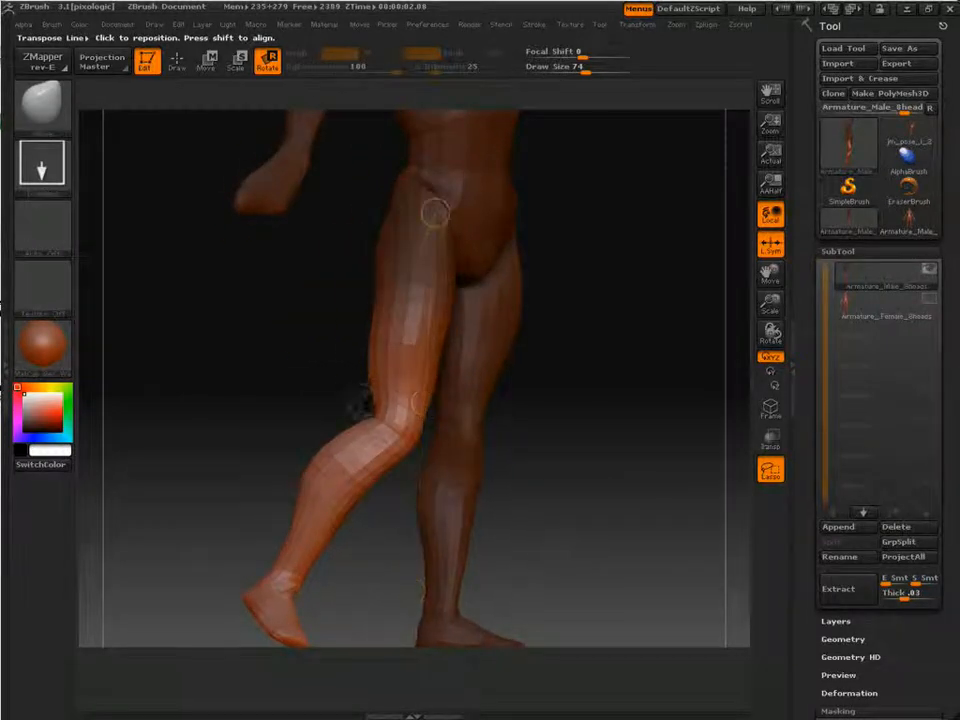
mouse_move(434, 212)
mouse_down()
mouse_move(285, 579)
mouse_move(346, 588)
mouse_up()
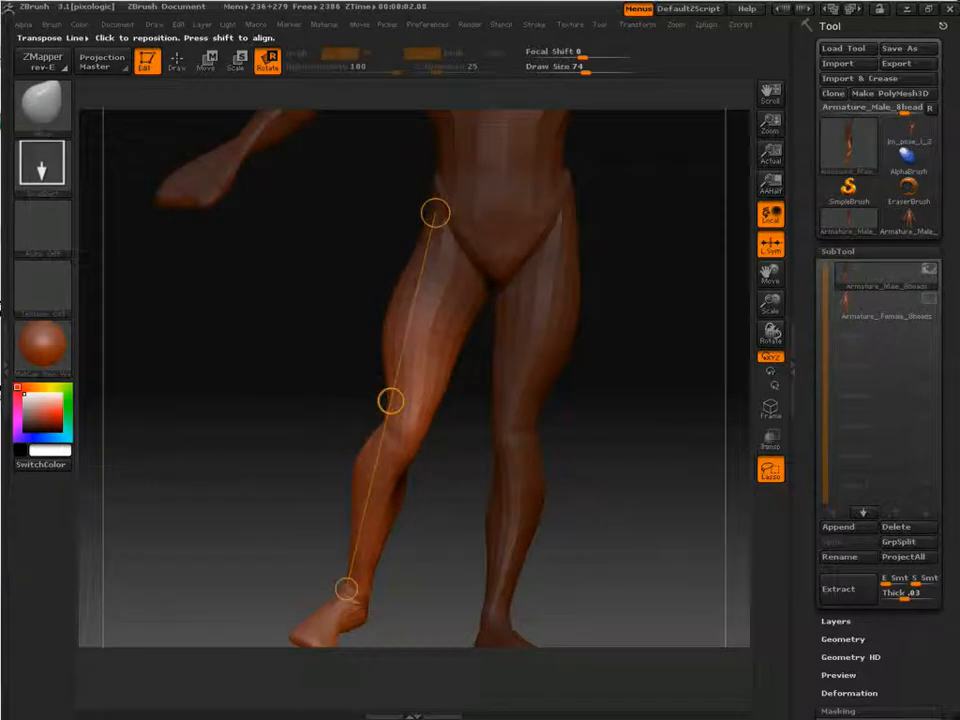
drag(391, 401, 466, 408)
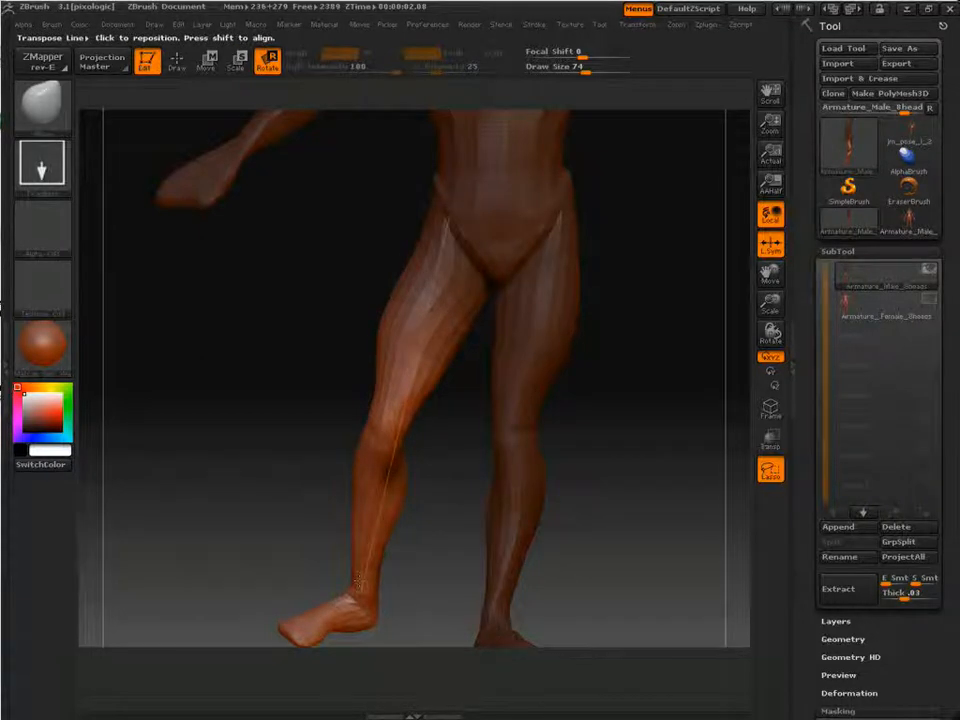
- Mask down to the right foot, rotate it at the ankle, and nudge it with Transpose Move before clearing the mask
ctrl+drag(402, 426, 356, 585)
alt+drag(420, 590, 502, 488)
drag(444, 489, 374, 658)
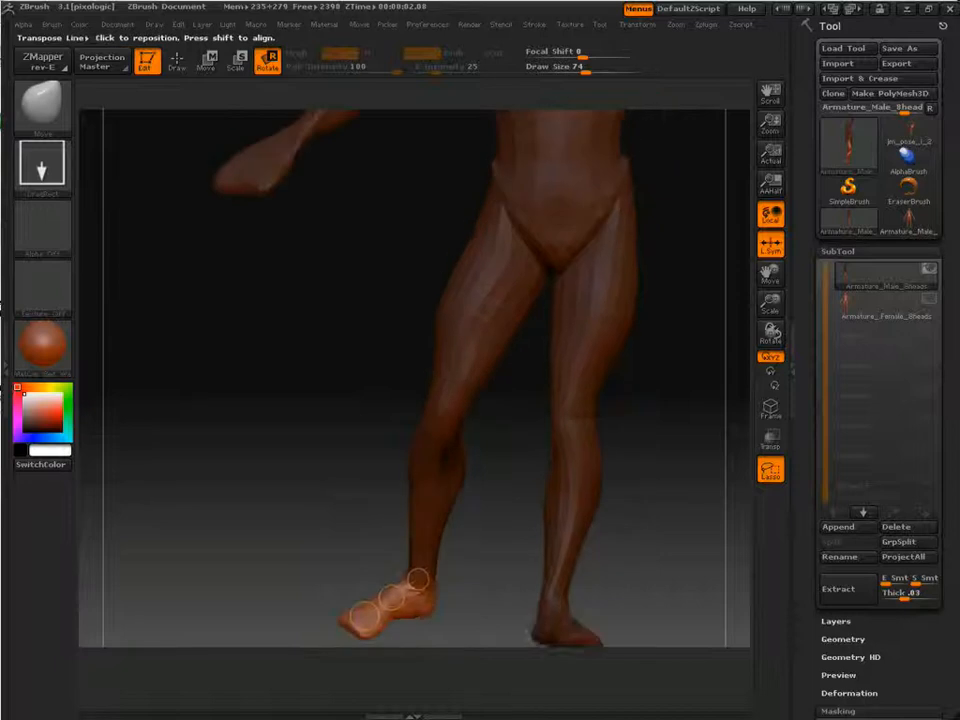
drag(391, 600, 364, 618)
drag(310, 600, 392, 607)
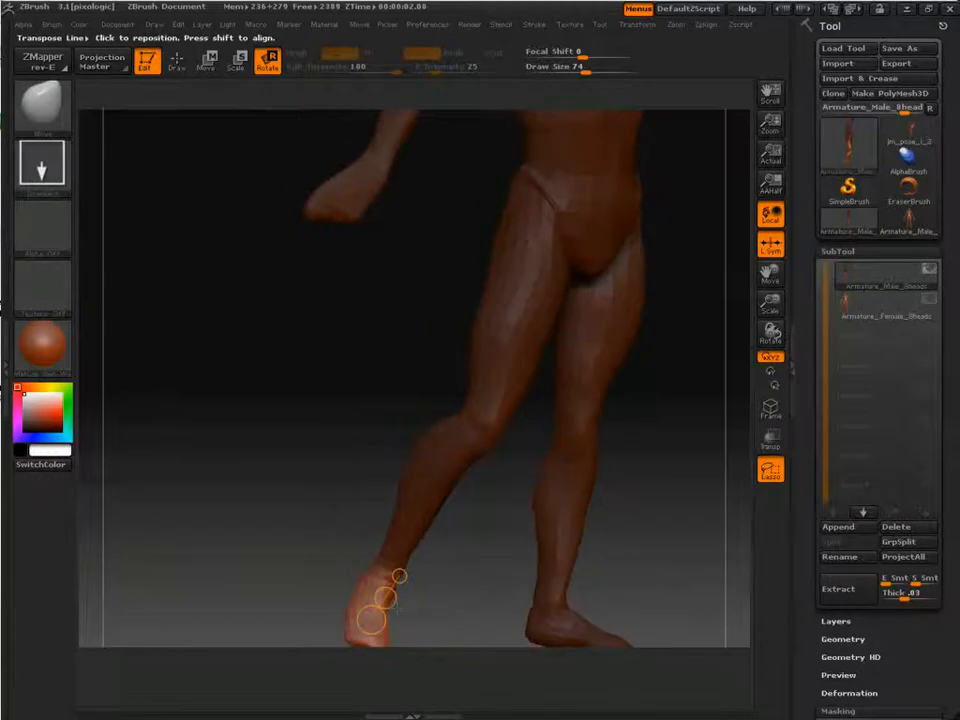
key(w)
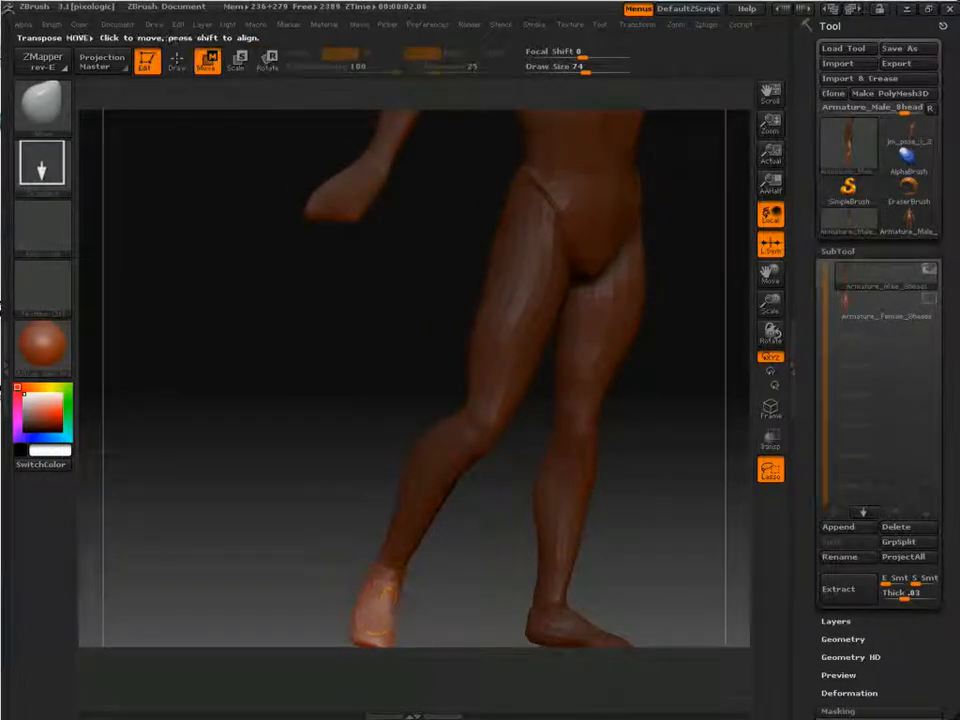
drag(250, 560, 690, 484)
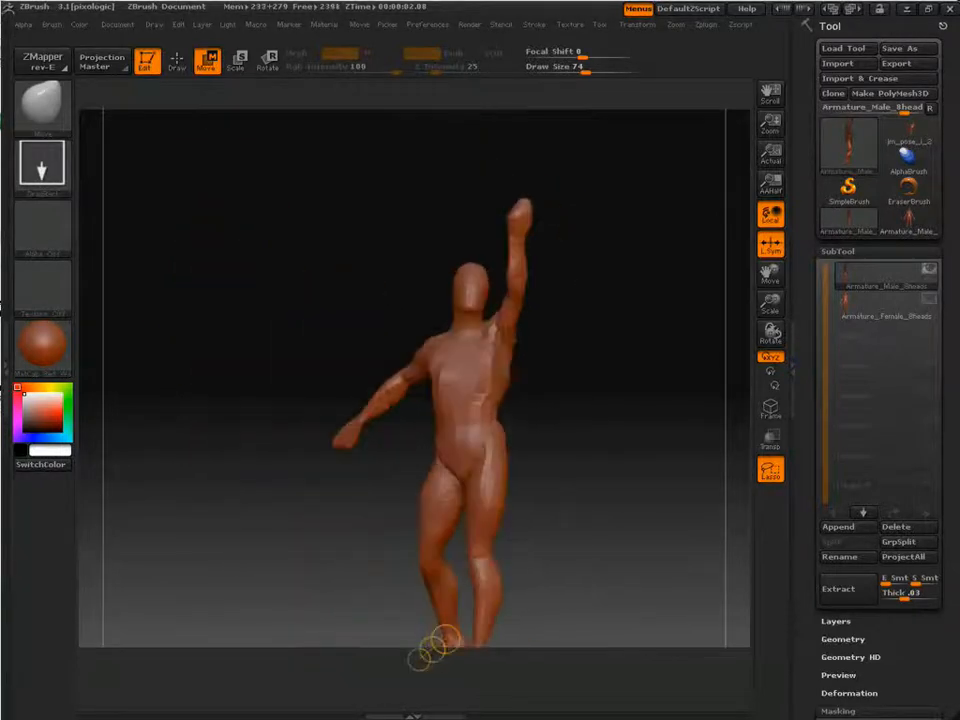
alt+drag(660, 571, 624, 548)
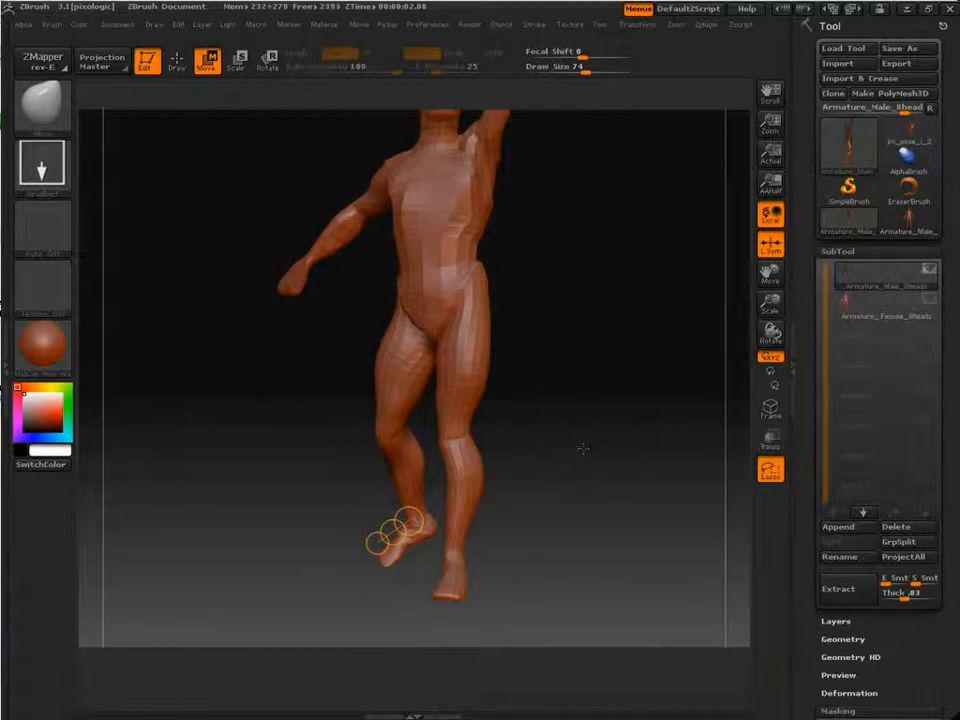
- Mask all but the raised forearm, turn it from the elbow with Transpose Rotate, and clear the mask
key(q)
mouse_move(577, 380)
alt+mouse_down()
mouse_move(566, 424)
mouse_move(553, 414)
mouse_move(562, 421)
mouse_move(530, 463)
mouse_move(499, 461)
mouse_move(551, 450)
mouse_move(562, 422)
mouse_move(587, 448)
mouse_move(606, 535)
alt+mouse_up()
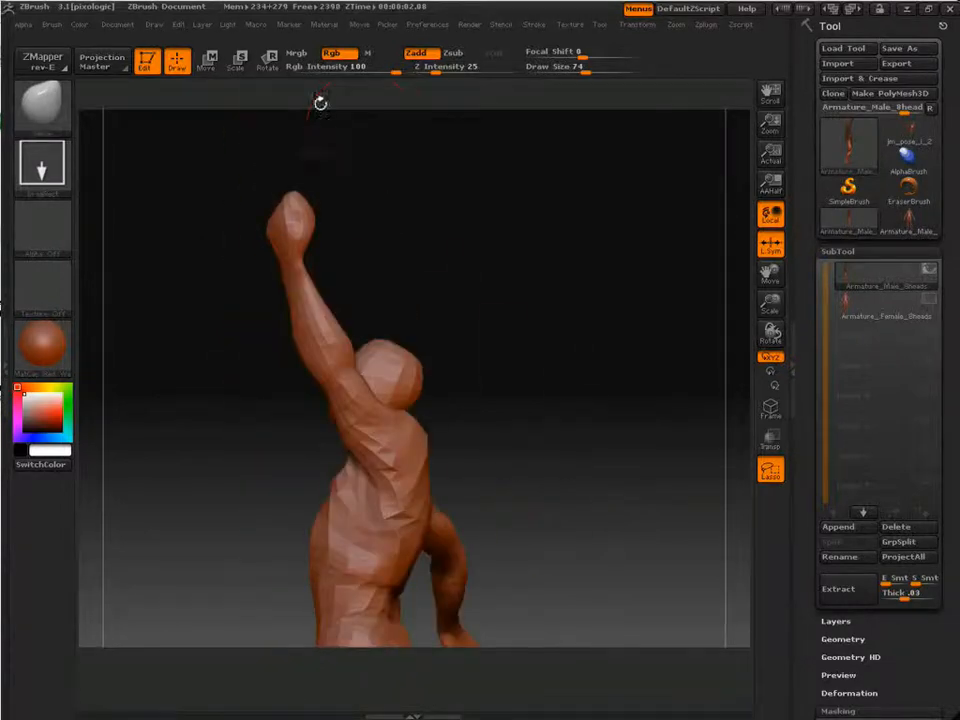
click(267, 62)
ctrl+drag(314, 312, 333, 370)
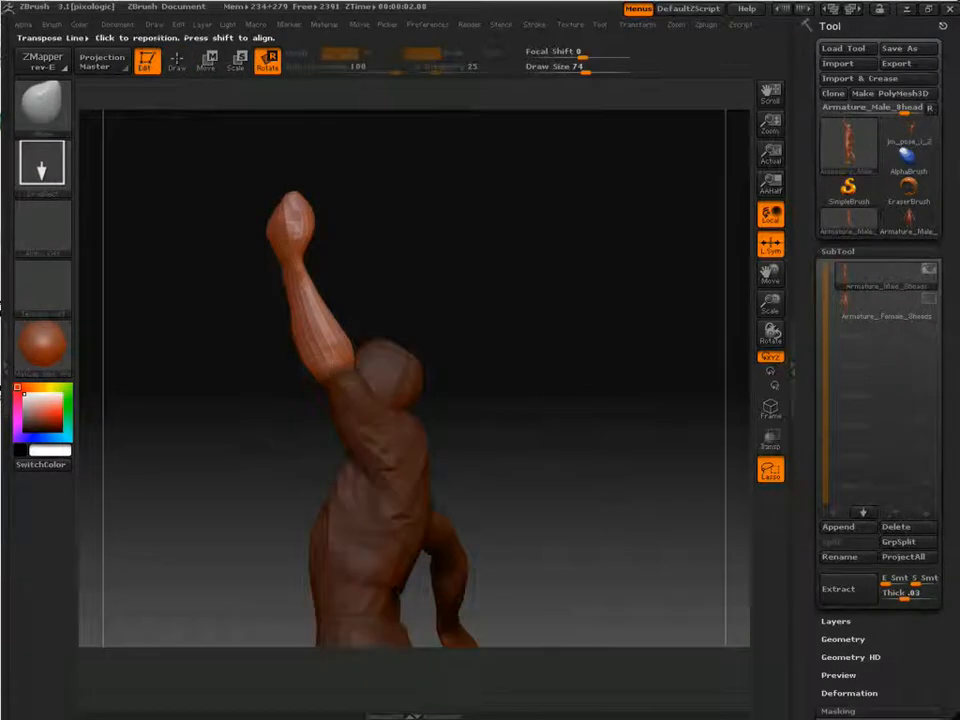
drag(564, 345, 474, 341)
mouse_move(325, 368)
mouse_down()
mouse_move(279, 403)
mouse_move(279, 369)
mouse_move(283, 399)
mouse_move(280, 390)
mouse_up()
ctrl+drag(202, 265, 265, 311)
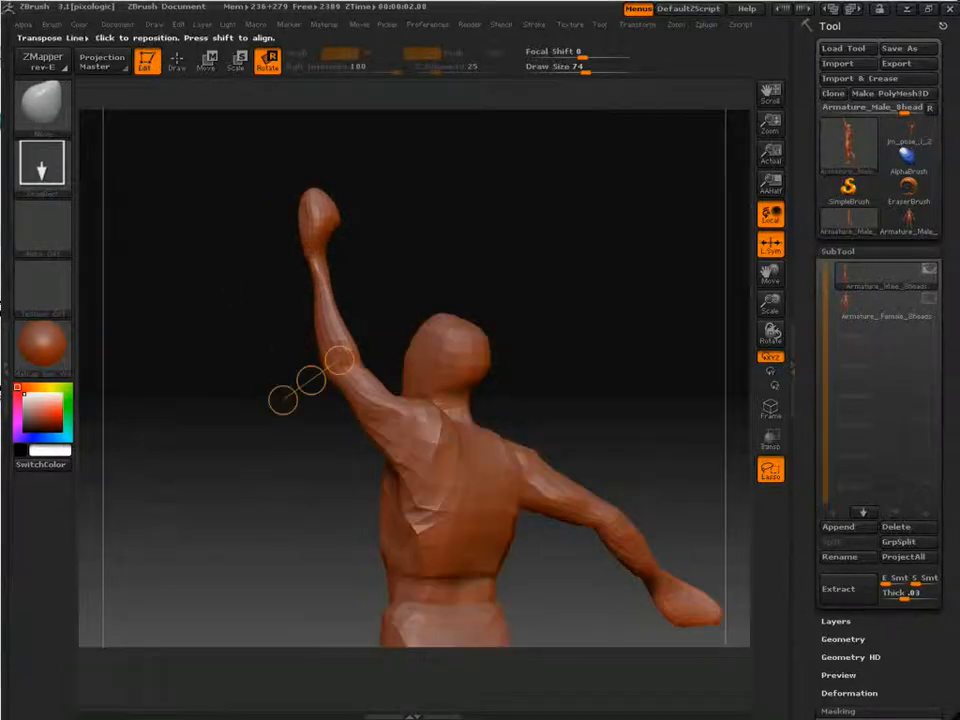
alt+drag(222, 430, 503, 396)
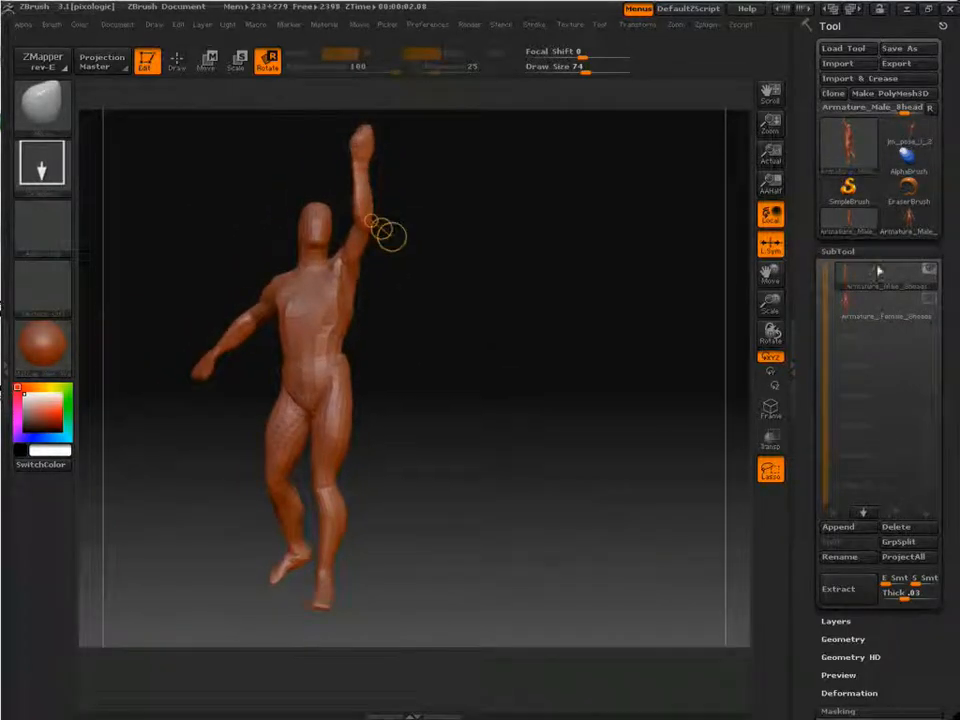
- Convert a Plane3D to a PolyMesh3D and append it as a subtool of the male armature
click(848, 143)
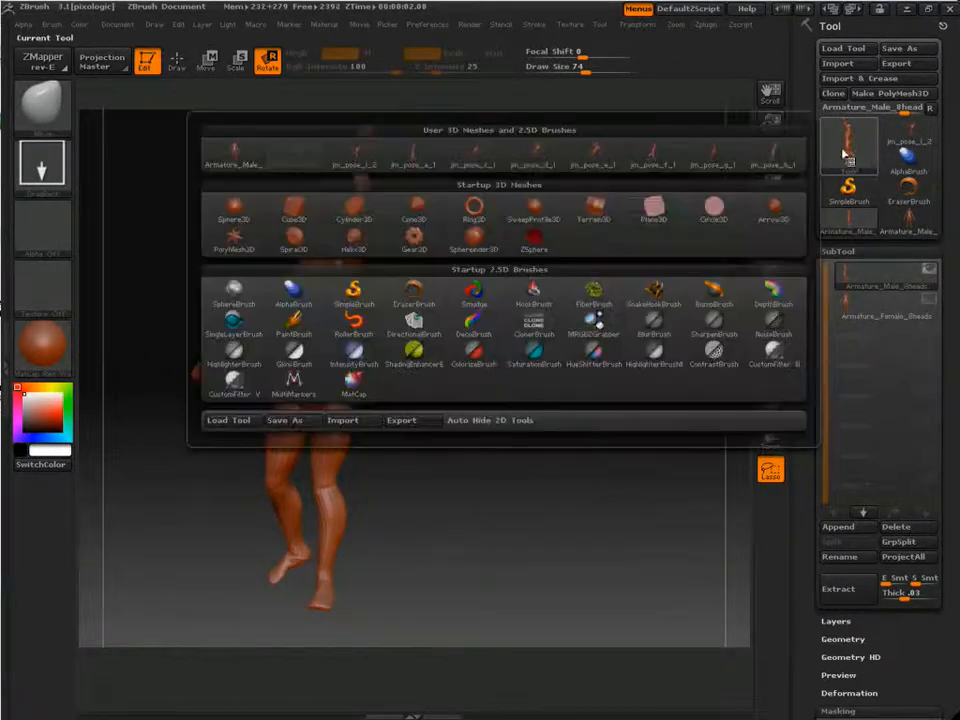
click(655, 208)
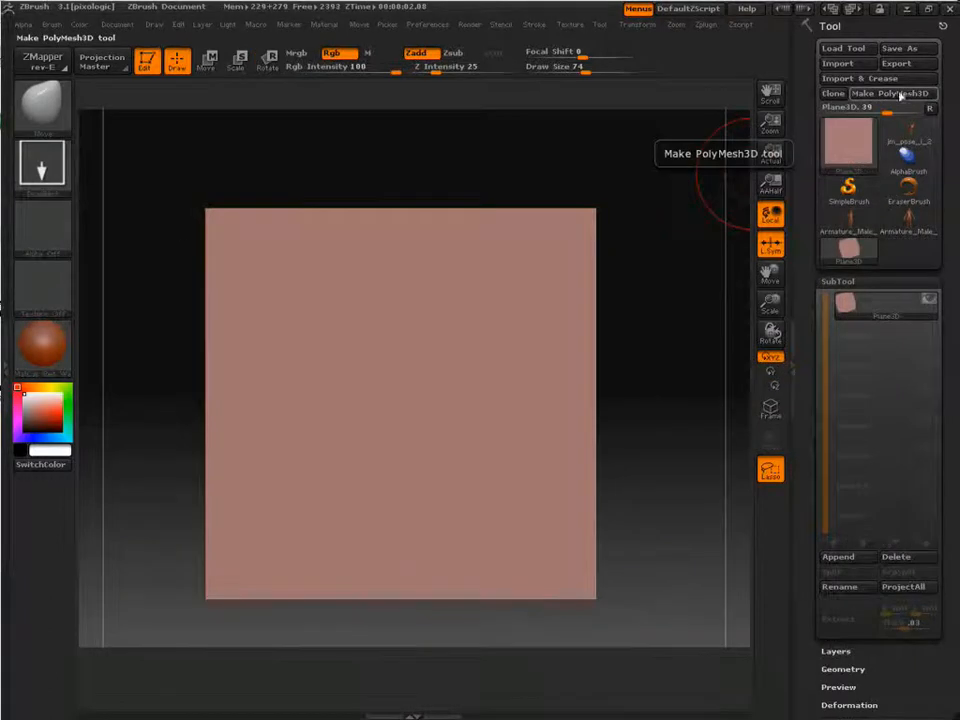
click(900, 93)
click(868, 228)
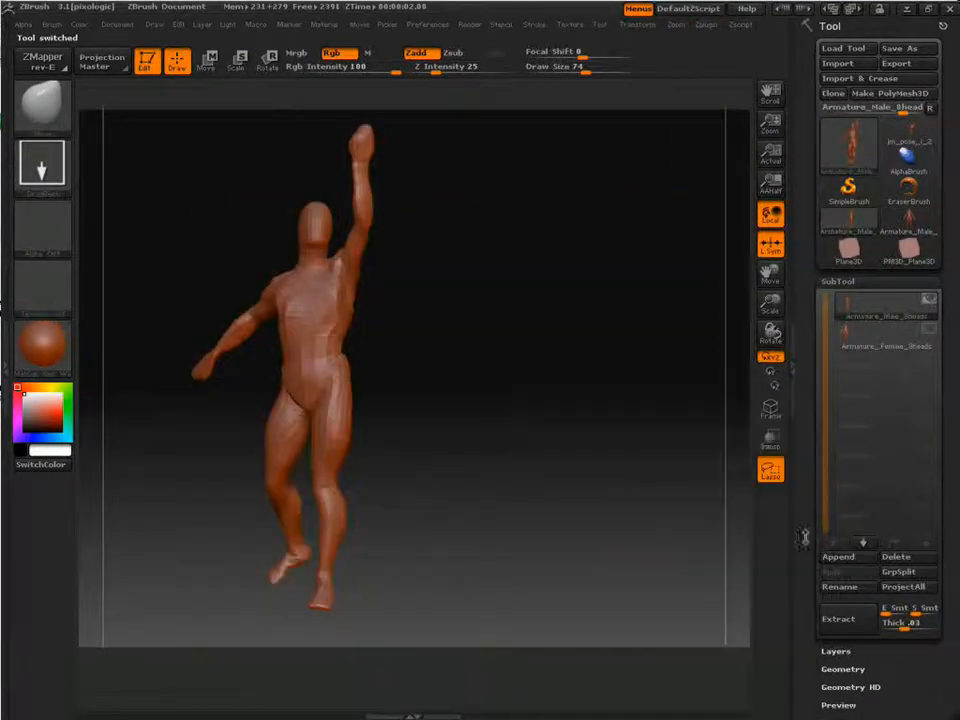
click(838, 558)
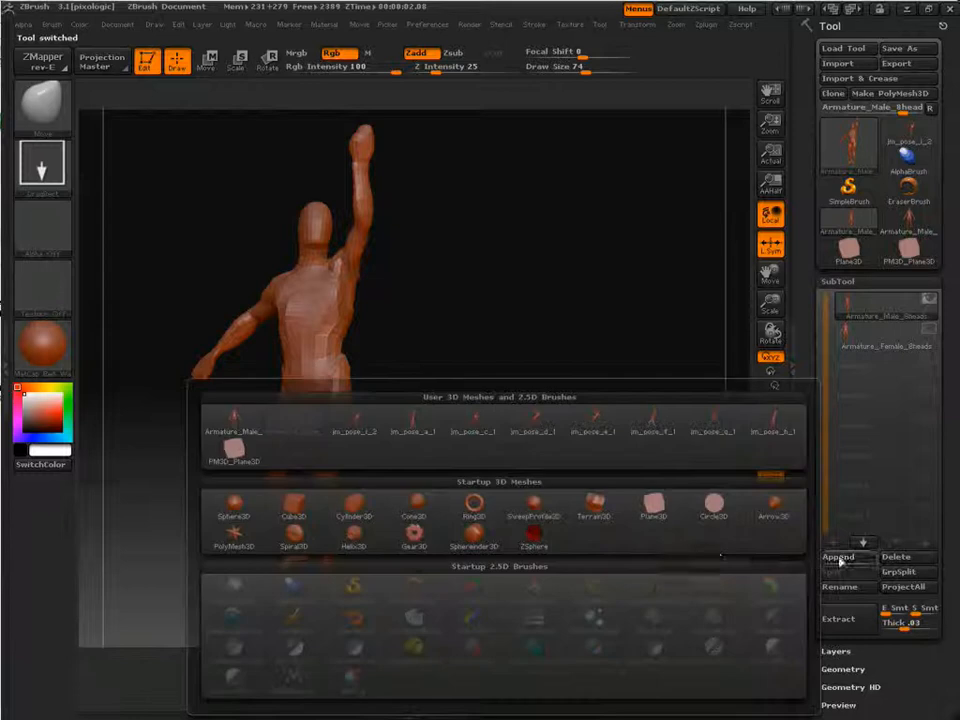
click(233, 452)
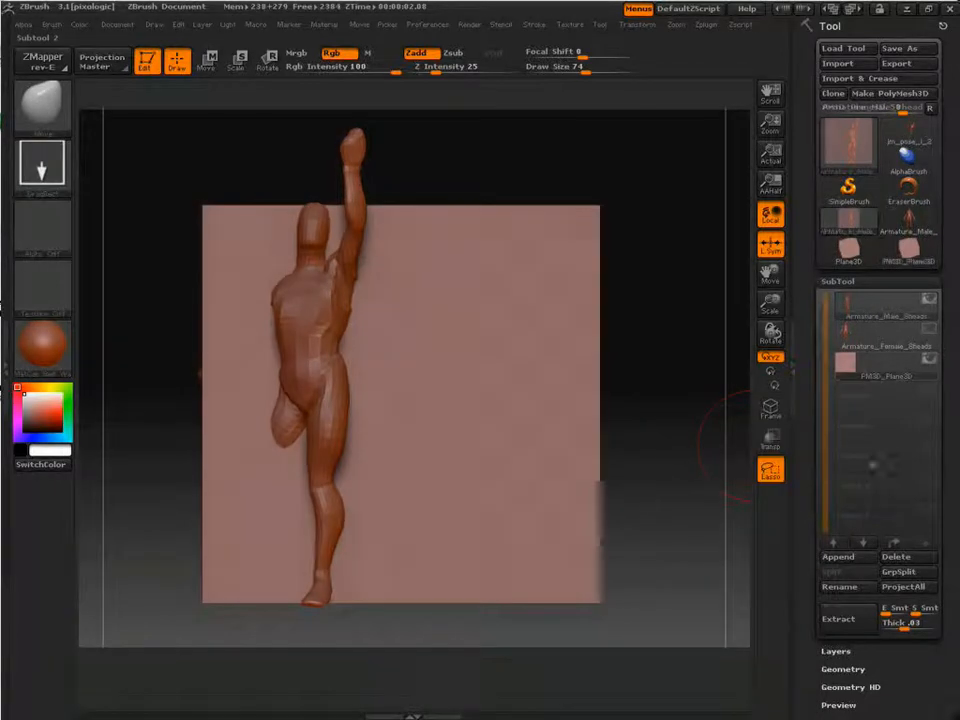
- Select the PM3D_Plane3D subtool, tilt it to horizontal in its Preview, and store that orientation
drag(806, 461, 807, 371)
click(845, 483)
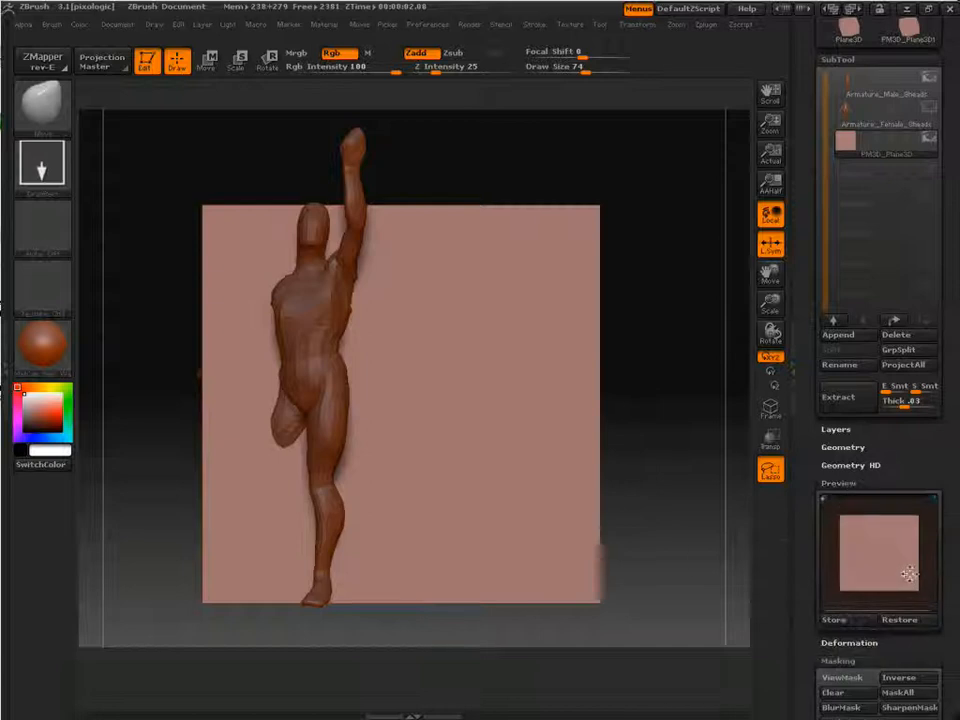
drag(896, 563, 906, 541)
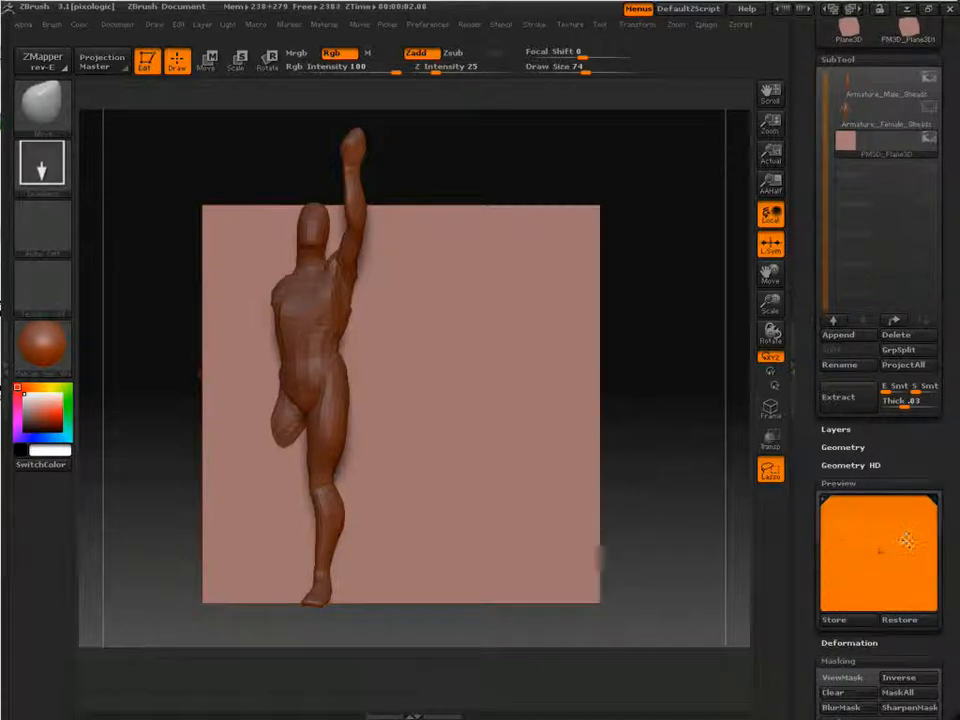
click(849, 624)
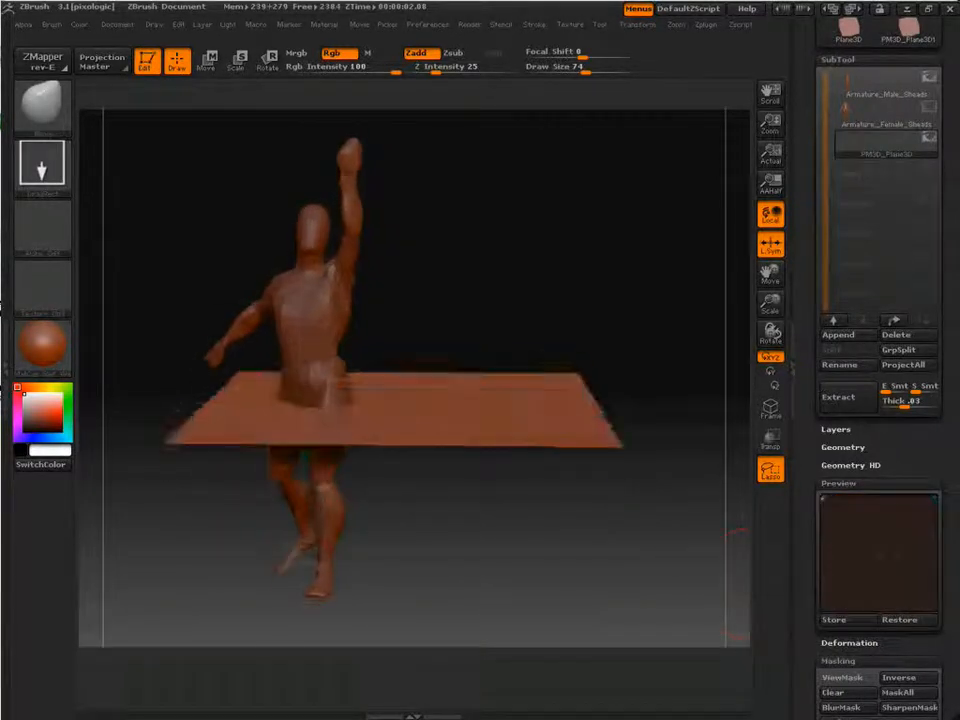
- Lay a vertical action line on the plane and move it straight down under the figure's feet with Transpose Move
key(w)
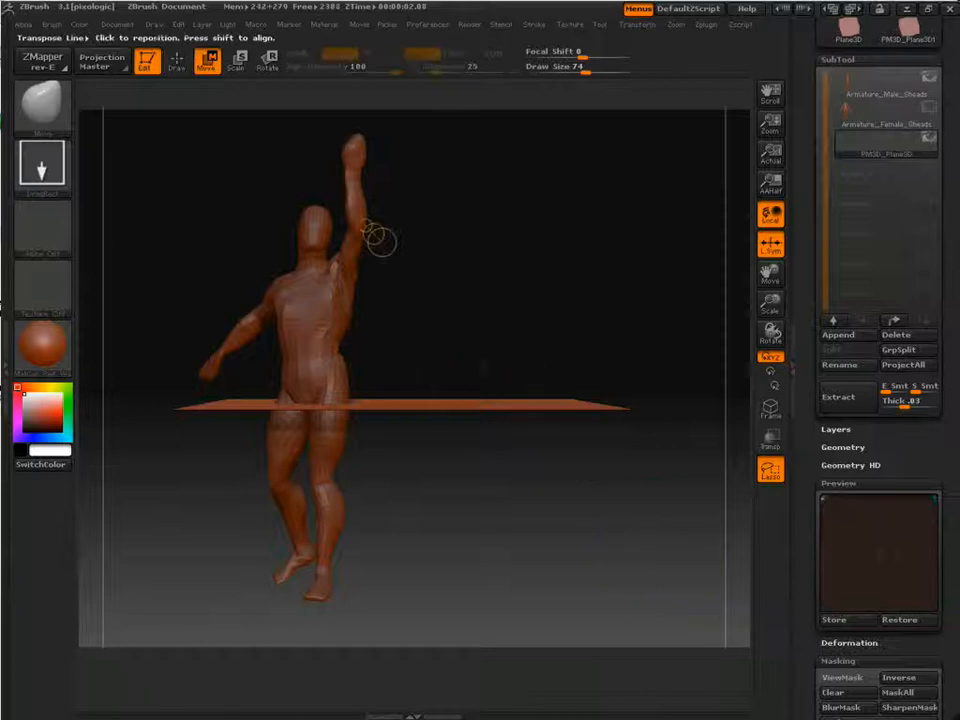
drag(478, 410, 478, 224)
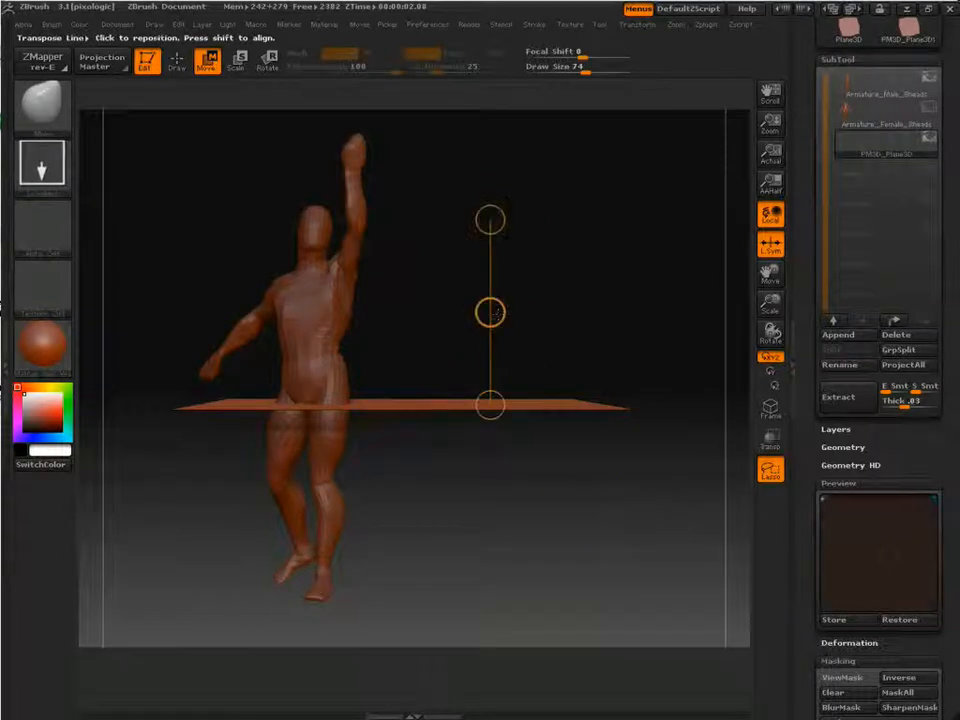
shift+drag(479, 319, 445, 515)
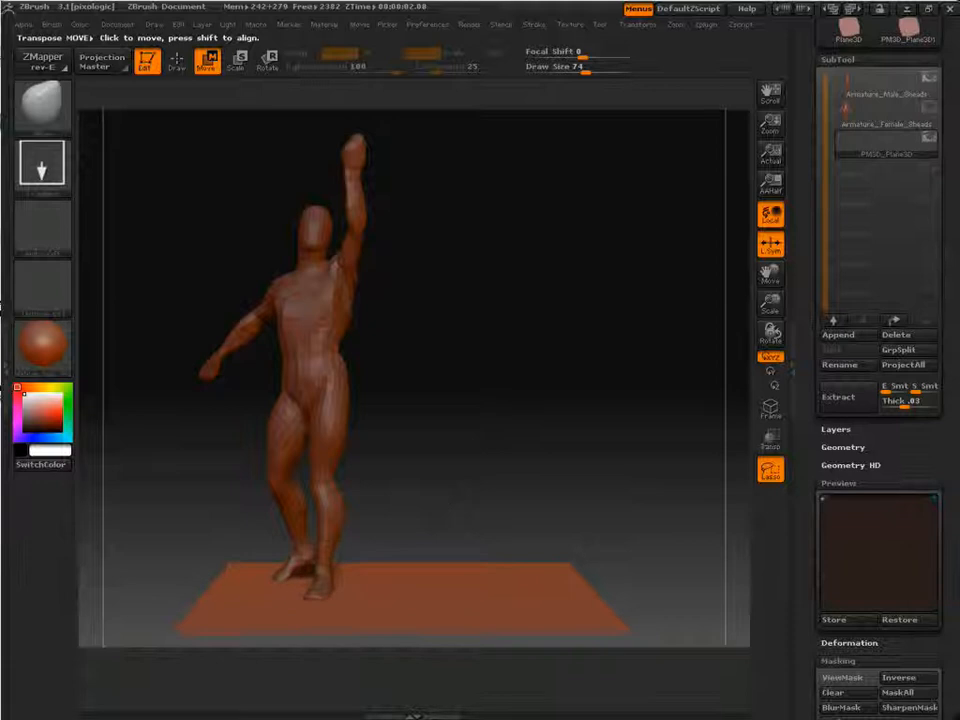
- Select the male armature subtool, mask all but the trailing foot from the ankle, and adjust its angle against the plane with Transpose Rotate
drag(520, 450, 623, 377)
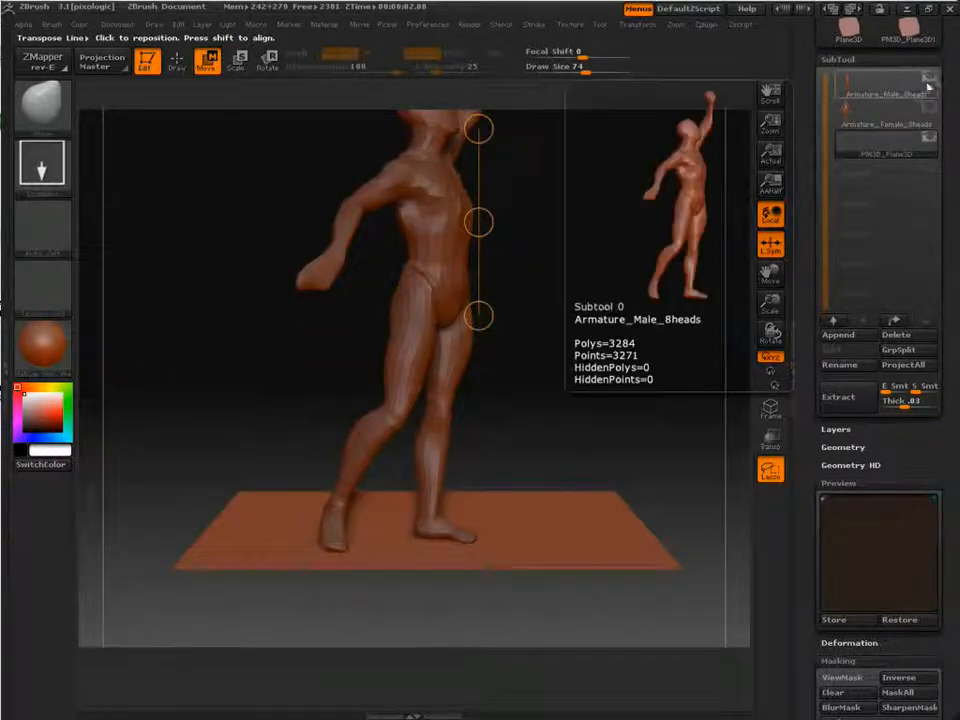
key(q)
alt+drag(700, 284, 694, 228)
click(268, 60)
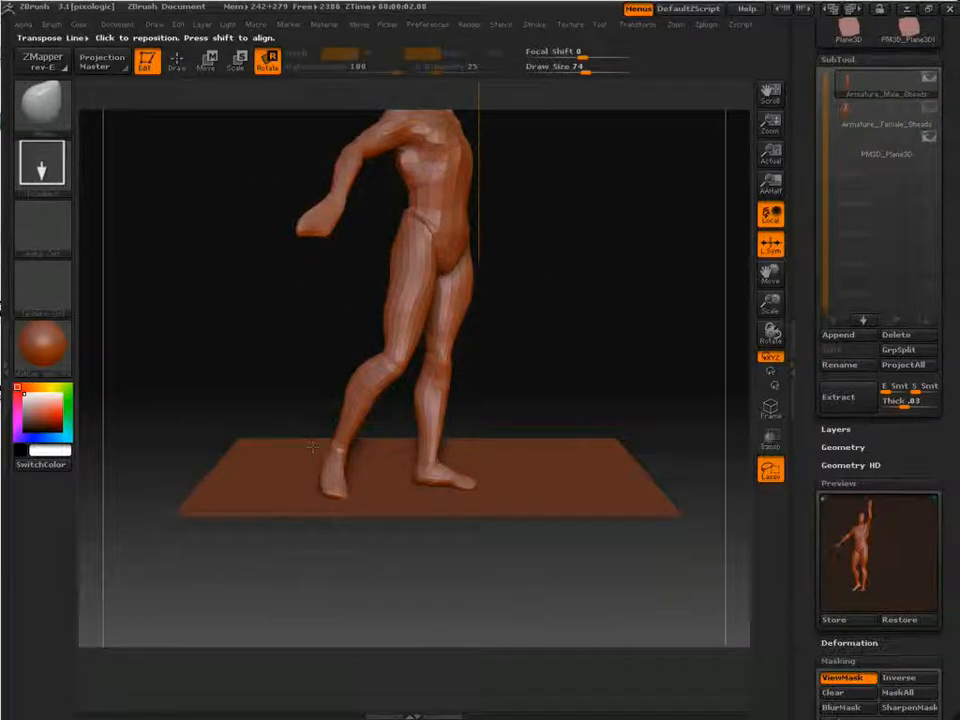
ctrl+drag(338, 448, 339, 489)
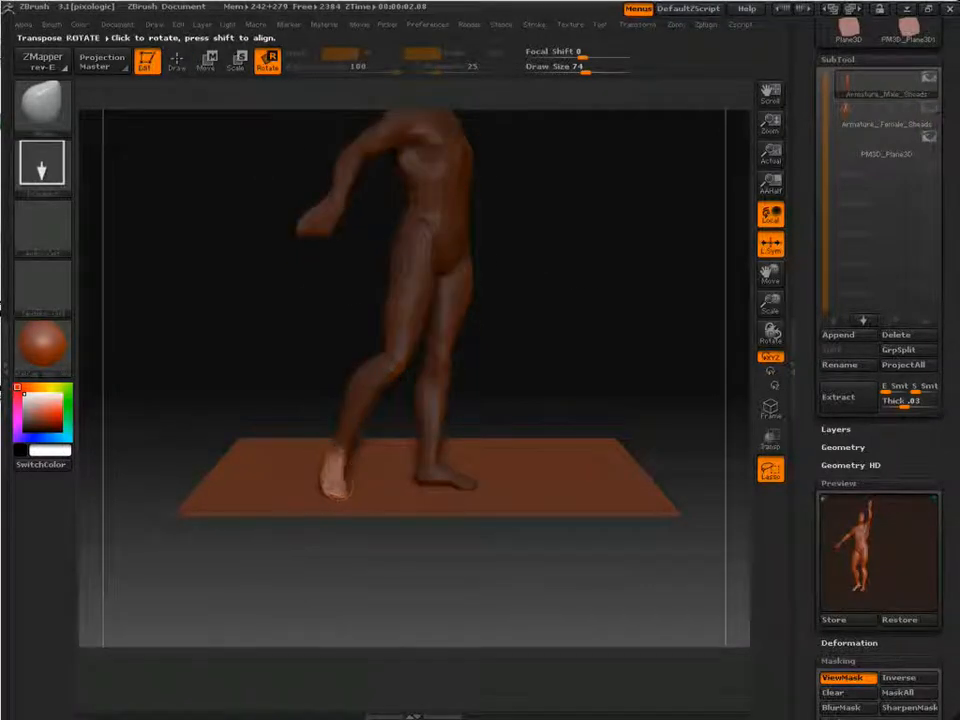
mouse_move(338, 537)
mouse_down()
mouse_move(324, 361)
mouse_move(350, 372)
mouse_move(496, 347)
mouse_move(512, 304)
mouse_move(556, 326)
mouse_up()
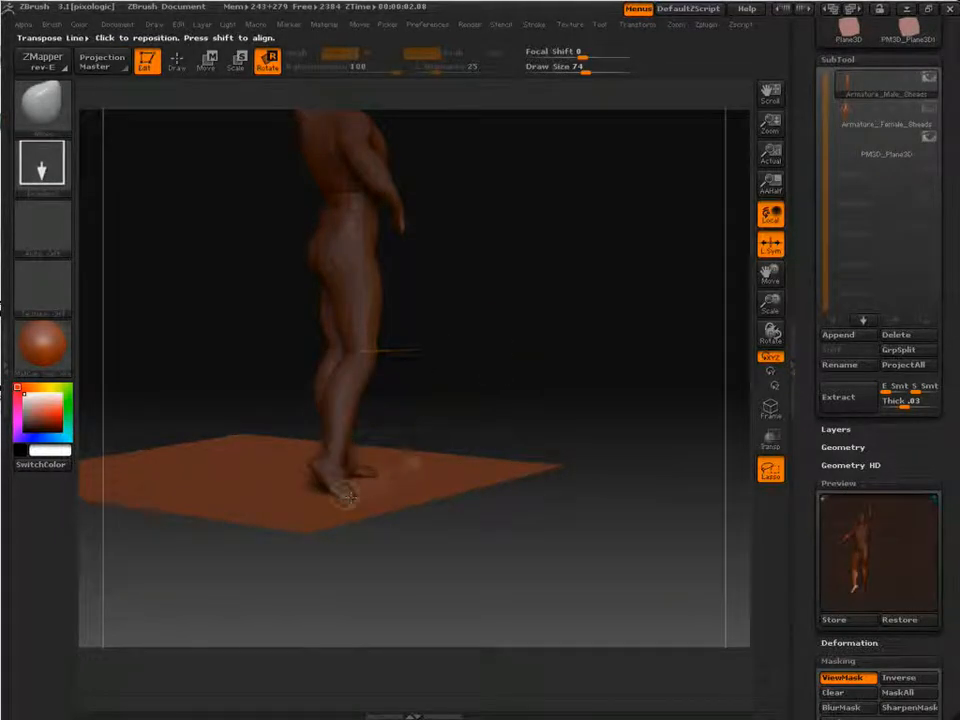
drag(461, 393, 461, 392)
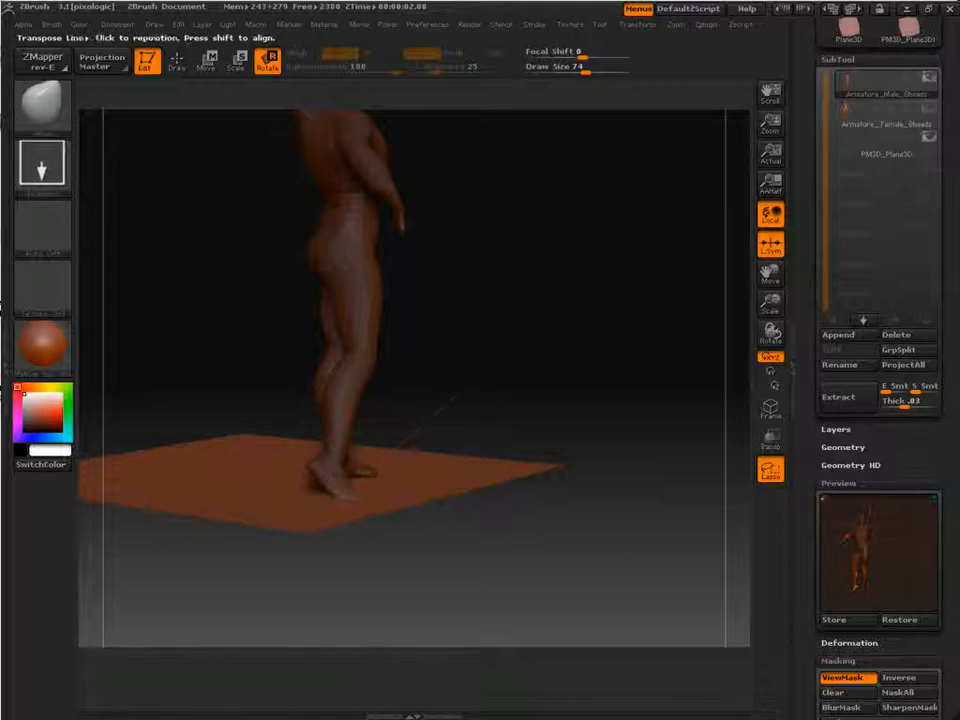
- Mask all but the front of the trailing foot, shift the toes onto the plane with Transpose Move, and clear the mask
mouse_move(540, 400)
alt+mouse_down()
mouse_move(558, 325)
mouse_move(566, 510)
mouse_move(552, 520)
alt+mouse_up()
mouse_move(548, 578)
ctrl+mouse_down()
mouse_move(529, 354)
mouse_move(370, 358)
mouse_move(345, 425)
ctrl+mouse_up()
ctrl+click(604, 544)
mouse_move(604, 544)
mouse_down()
mouse_move(574, 288)
mouse_move(557, 246)
mouse_up()
key(w)
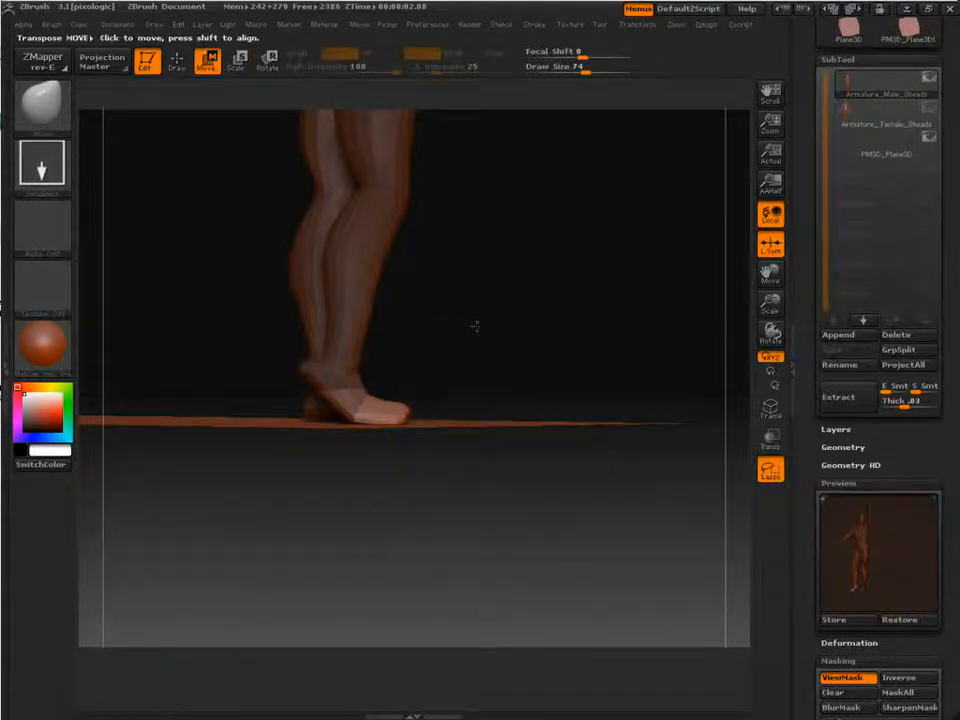
drag(475, 326, 461, 331)
drag(616, 290, 537, 309)
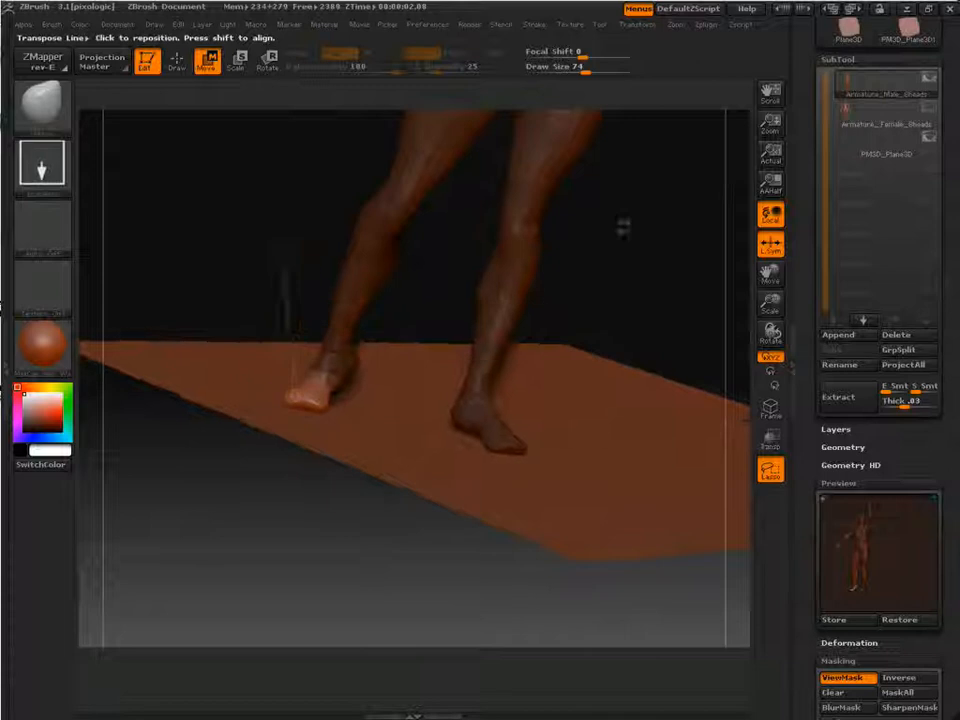
ctrl+drag(623, 228, 642, 256)
- Return to Draw mode and check the whole figure's stance on the plane, switching the polygroup wireframe on and off
key(f)
drag(589, 289, 662, 290)
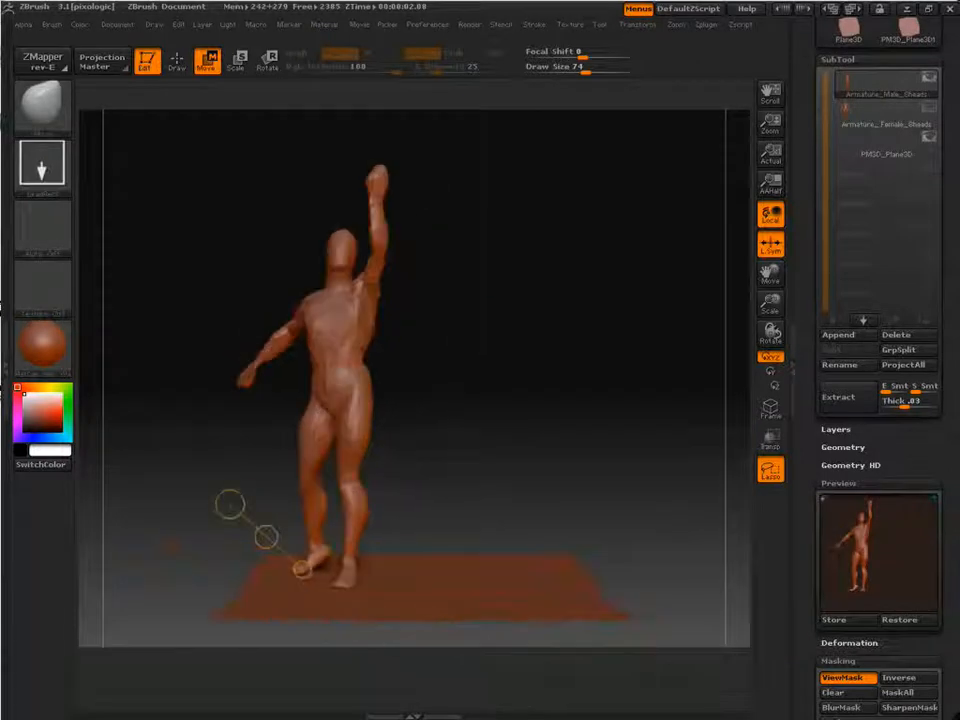
alt+drag(540, 320, 554, 326)
key(q)
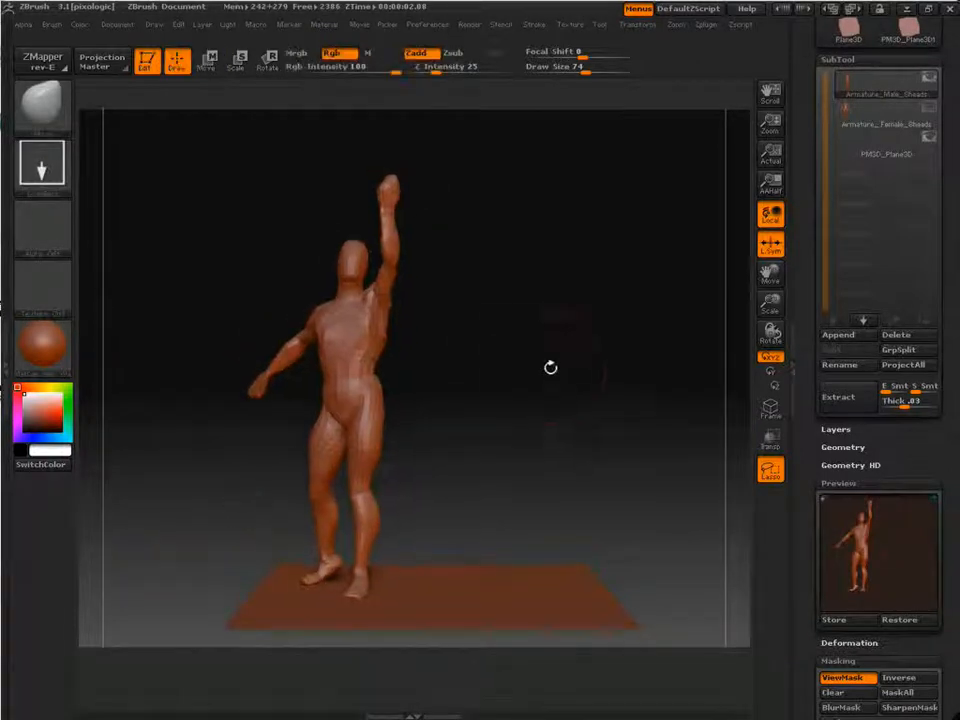
drag(570, 410, 630, 440)
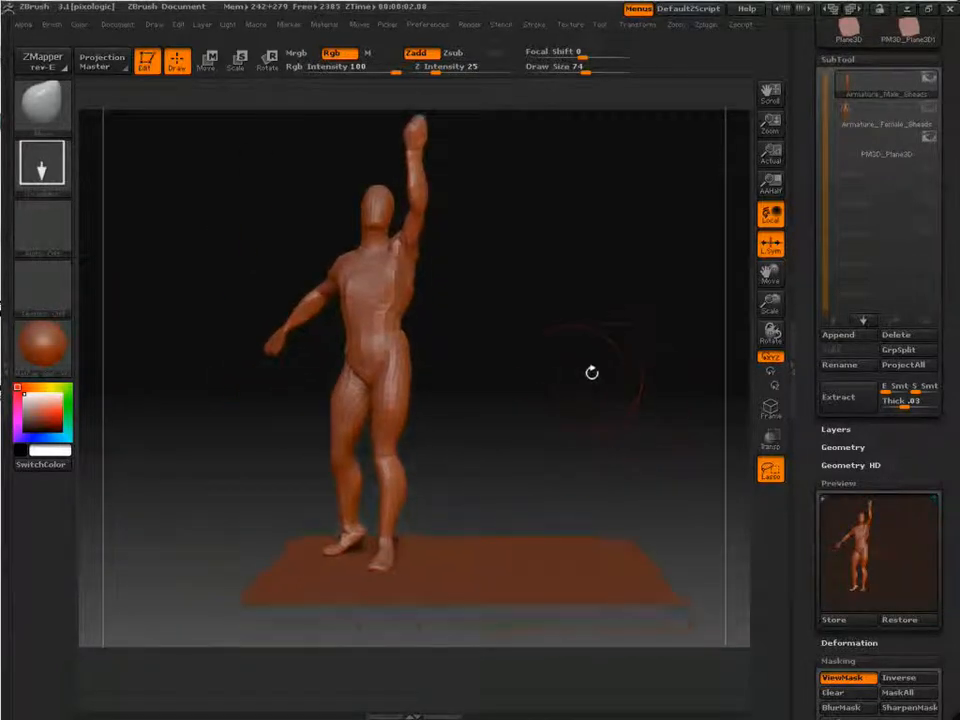
key(shift+f)
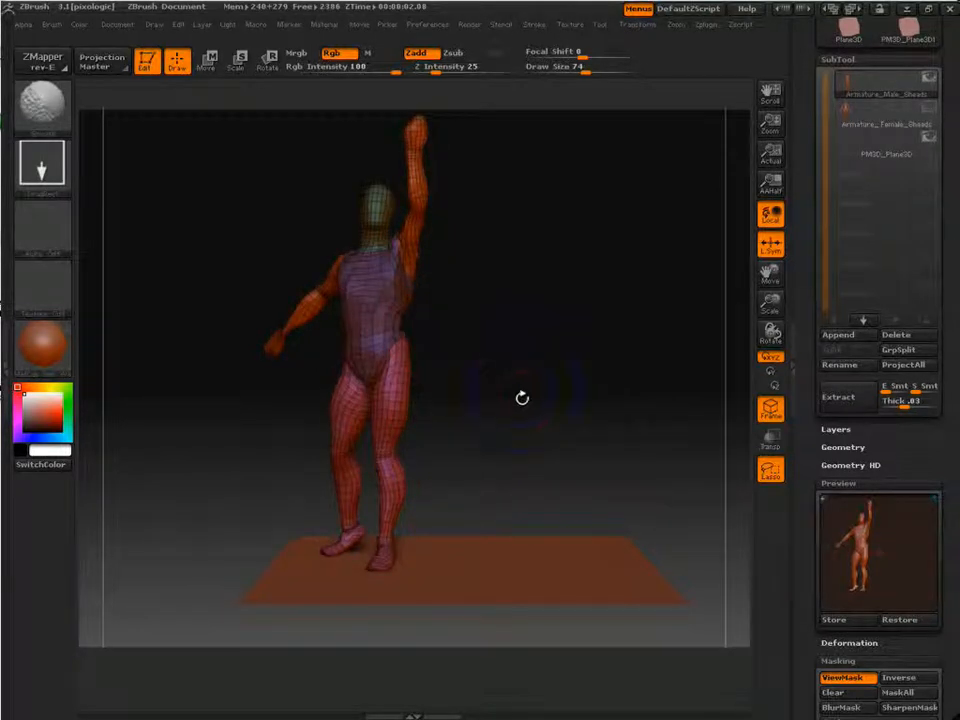
key(shift+f)
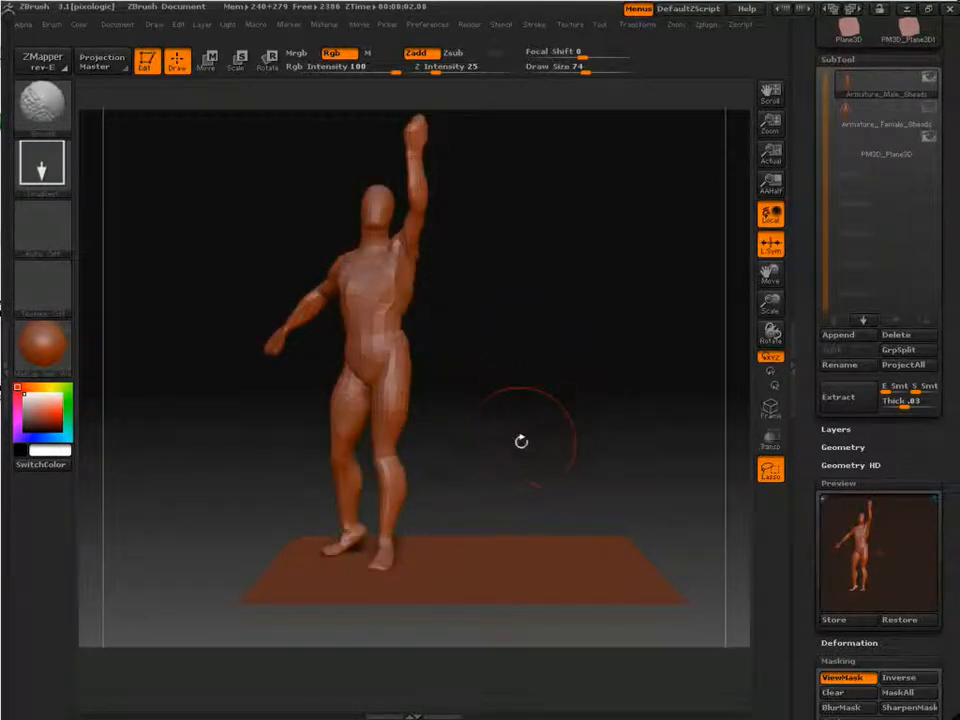